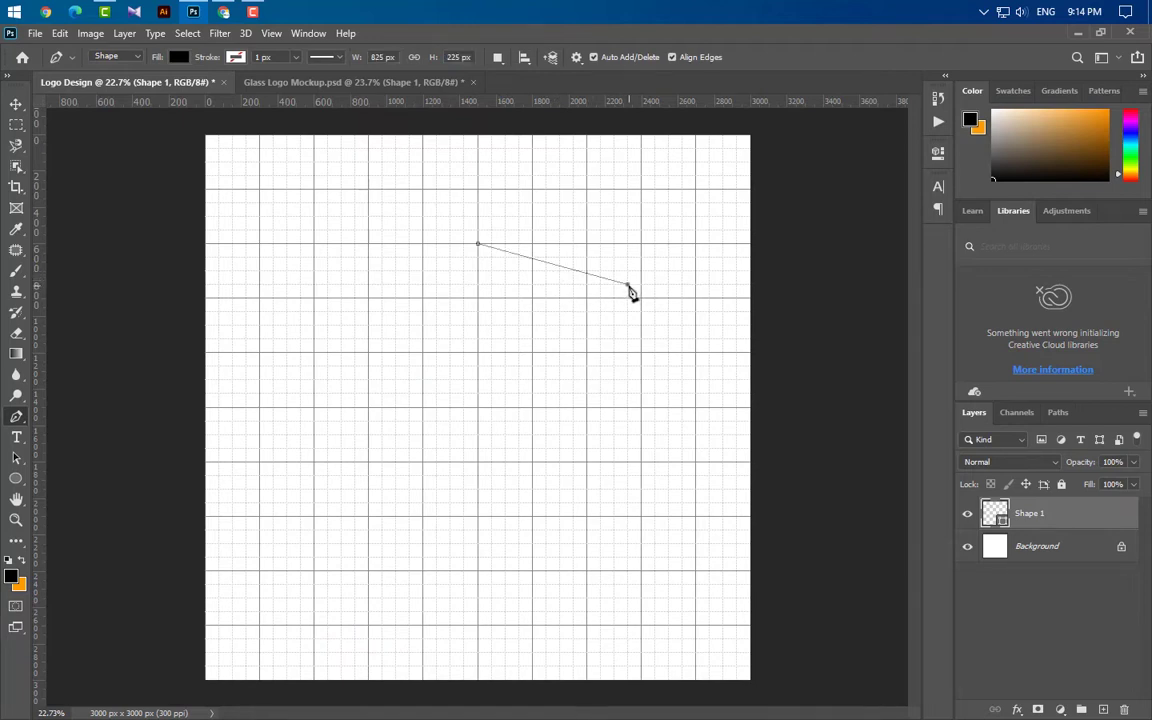
- Complete the shield's right half with the Pen tool, about 825 × 2100 px, with a curved lower edge ending on the centre line
{"action": "left_click", "coordinate": [628, 380]}
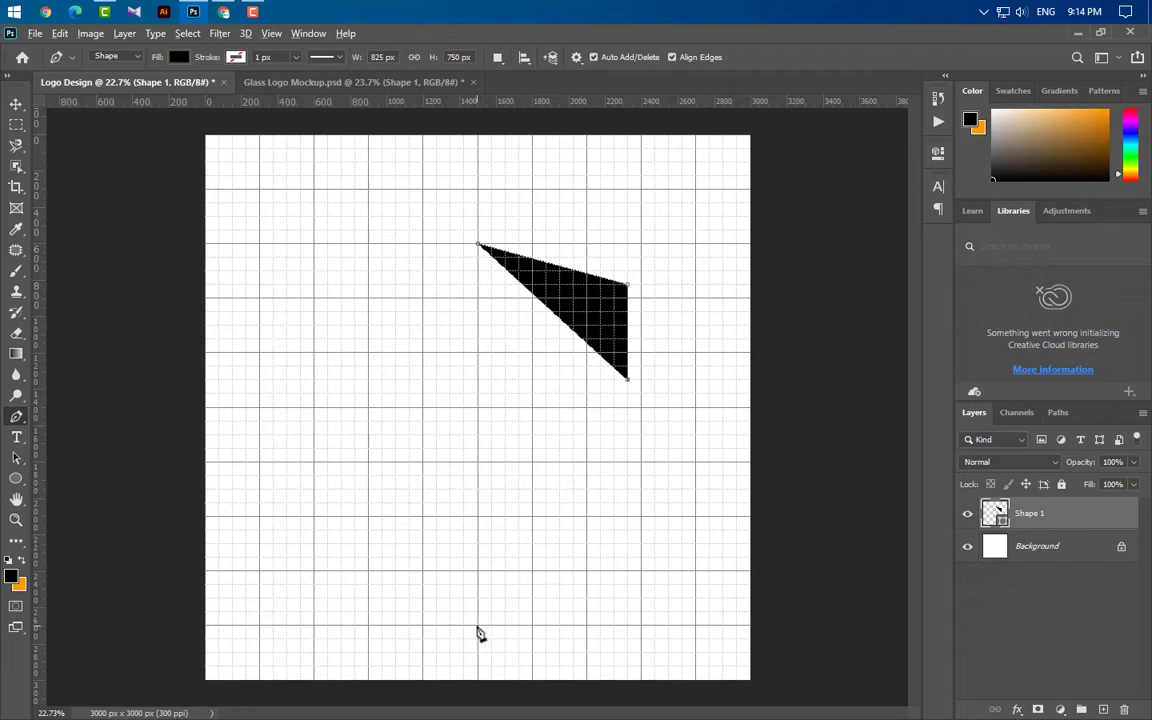
{"action": "scroll", "coordinate": [479, 633], "scroll_direction": "up", "scroll_amount": 2}
{"action": "scroll", "coordinate": [479, 633], "scroll_direction": "down", "scroll_amount": 5}
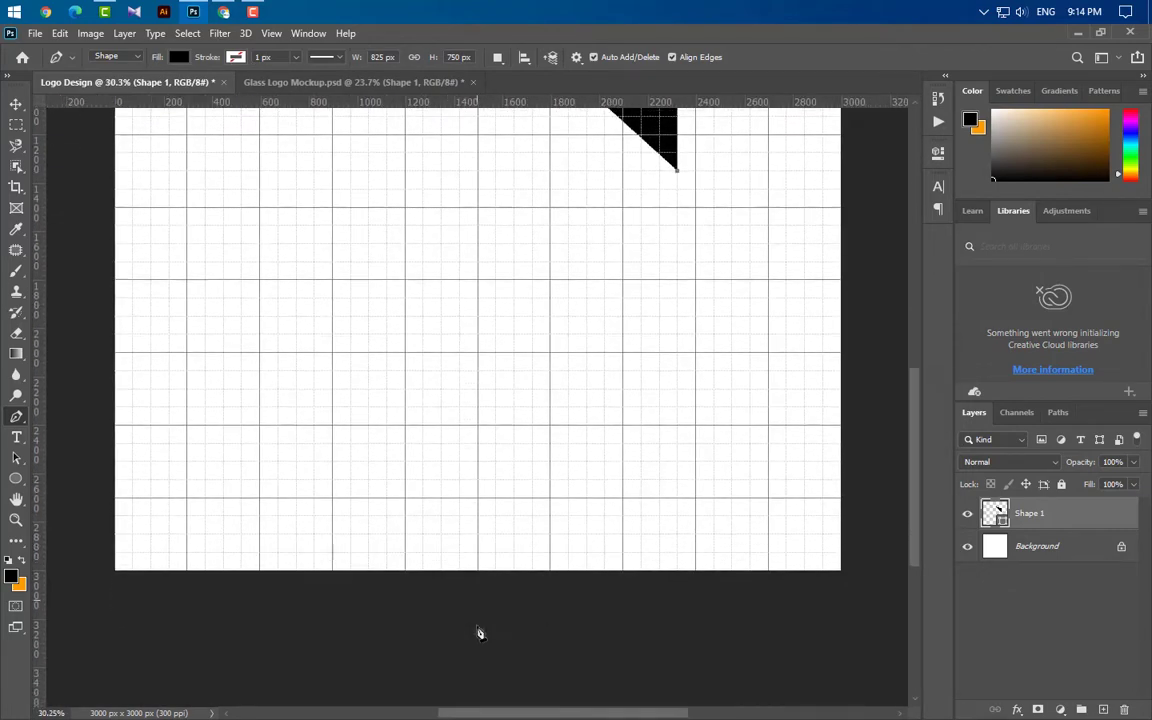
{"action": "left_click_drag", "start_coordinate": [478, 498], "coordinate": [272, 588]}
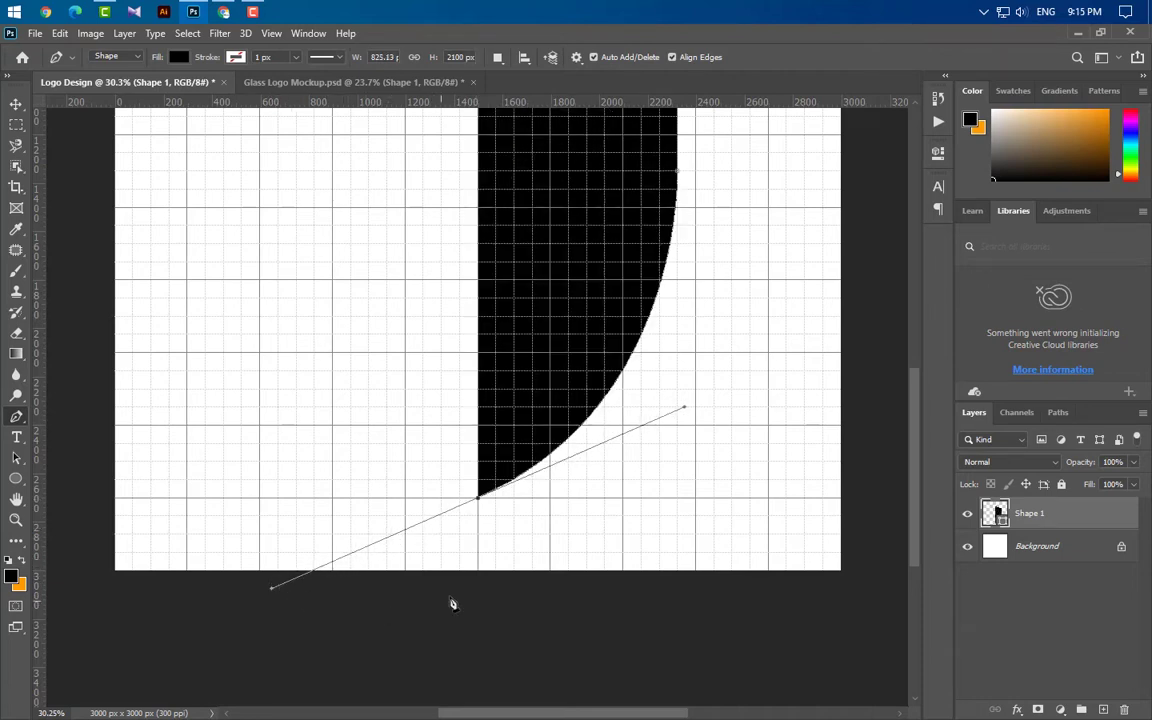
{"action": "left_click", "coordinate": [479, 498], "text": "alt"}
{"action": "scroll", "coordinate": [504, 635], "scroll_direction": "down", "scroll_amount": 2}
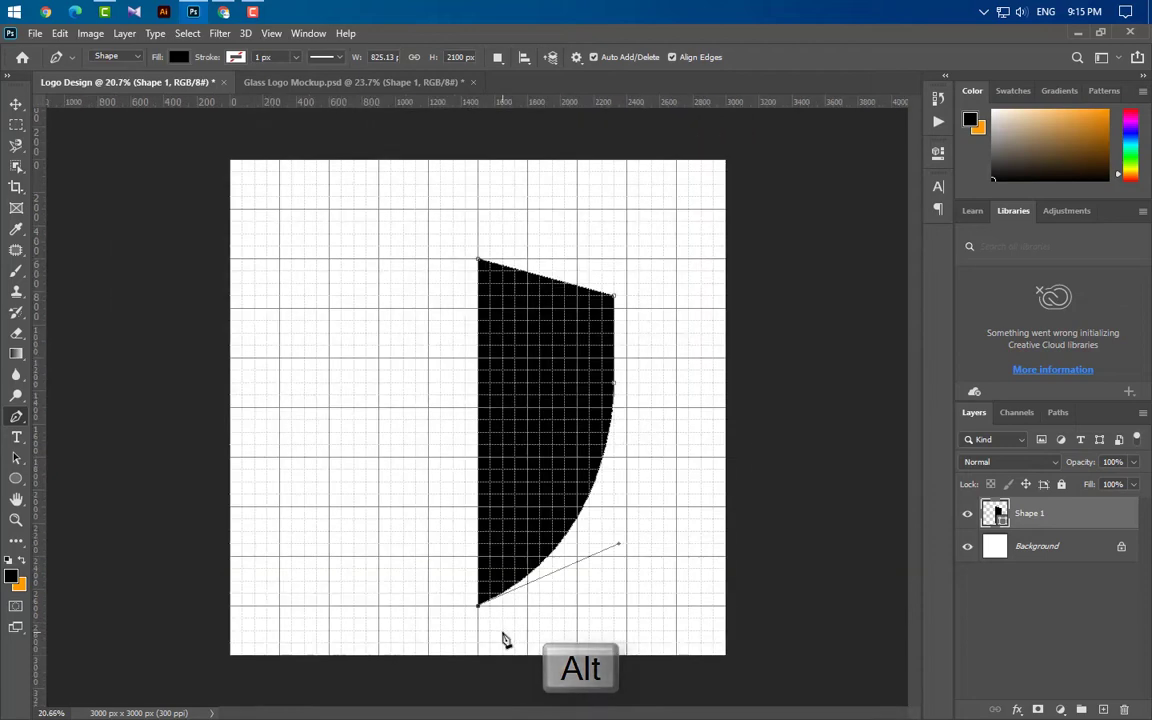
{"action": "scroll", "coordinate": [483, 537], "scroll_direction": "up", "scroll_amount": 2}
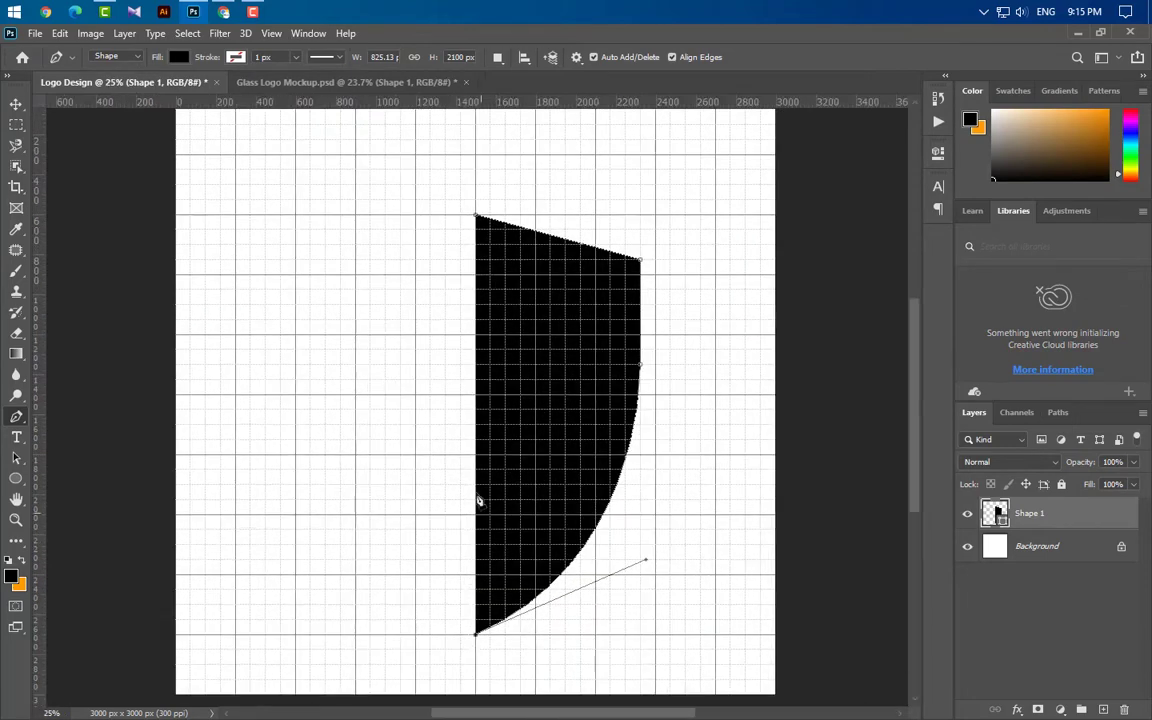
{"action": "left_click", "coordinate": [478, 222]}
{"action": "key", "text": "v"}
- Draw a 225 × 75 px rectangle beside the half shield's straight edge and round all its corners to 37.5 px
{"action": "scroll", "coordinate": [722, 337], "scroll_direction": "up", "scroll_amount": 4}
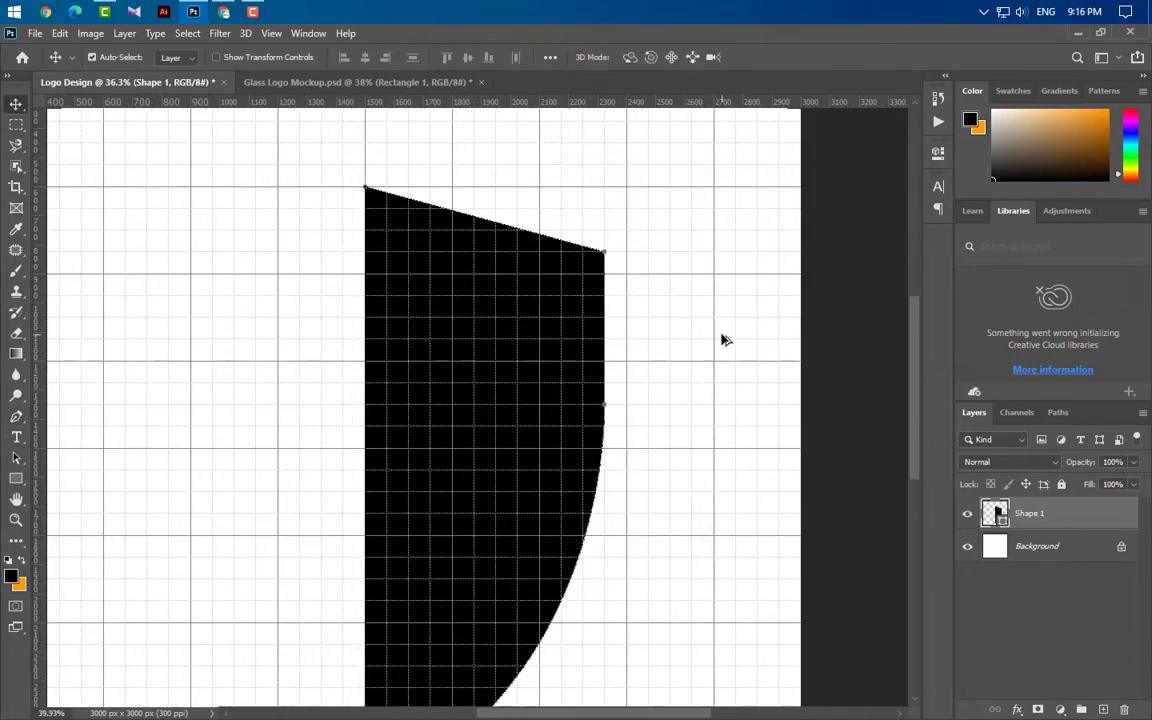
{"action": "left_click", "coordinate": [16, 479]}
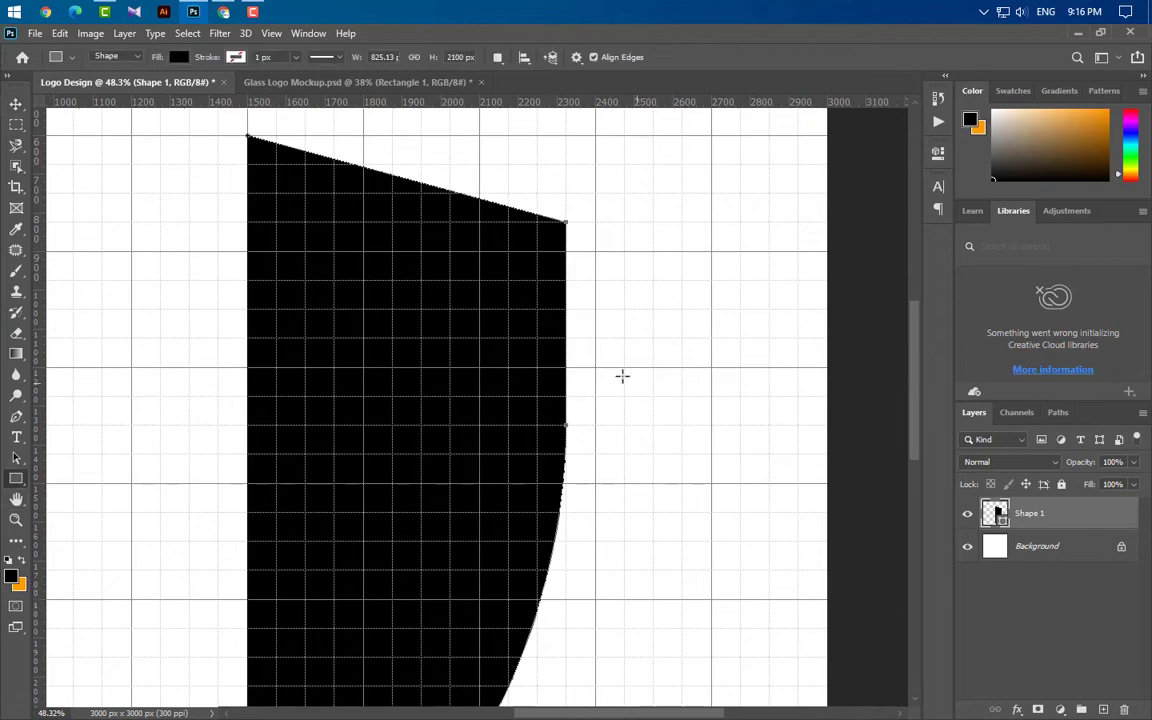
{"action": "left_click_drag", "start_coordinate": [595, 338], "coordinate": [682, 367]}
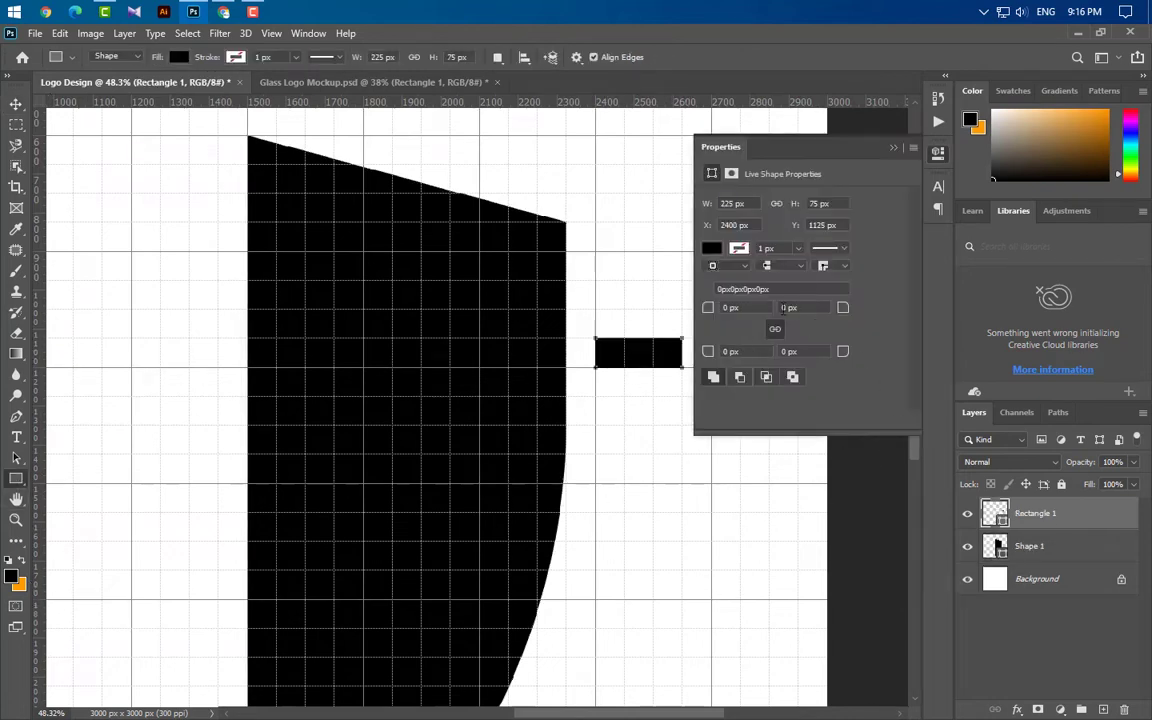
{"action": "left_click_drag", "start_coordinate": [707, 306], "coordinate": [898, 380]}
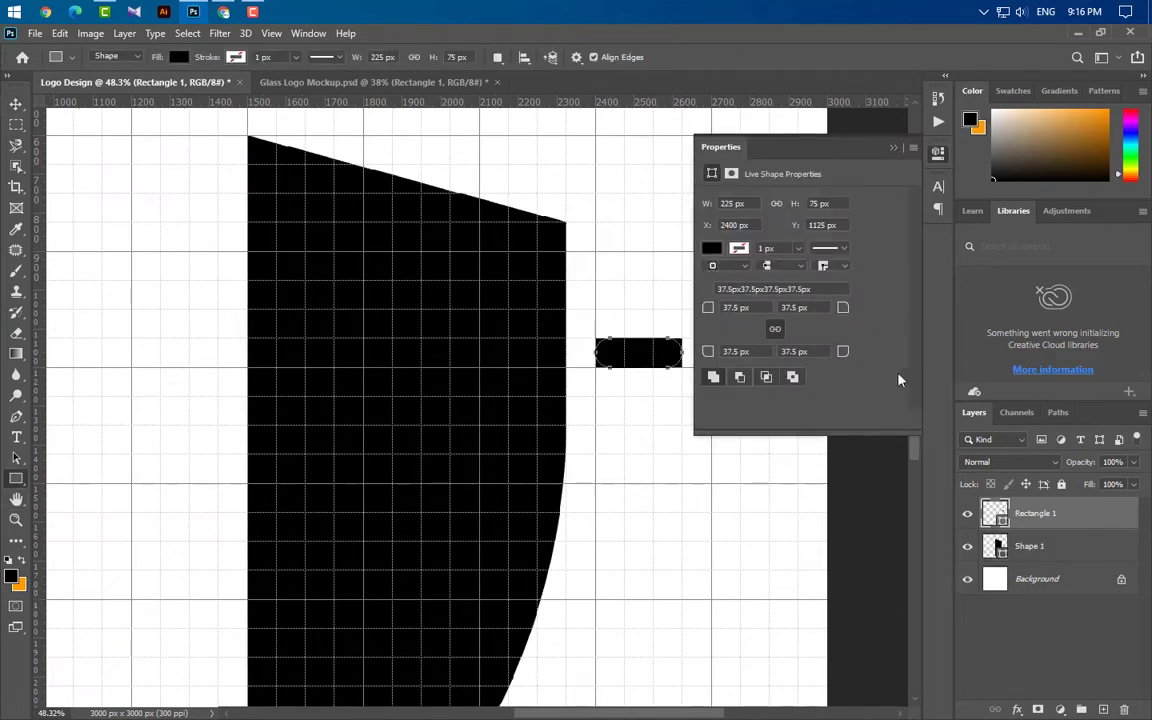
{"action": "left_click", "coordinate": [893, 147]}
- Move the rounded rectangle across the half shield's right edge, centred at about X 2339 px and Y 1275 px
{"action": "key", "text": "ctrl+t"}
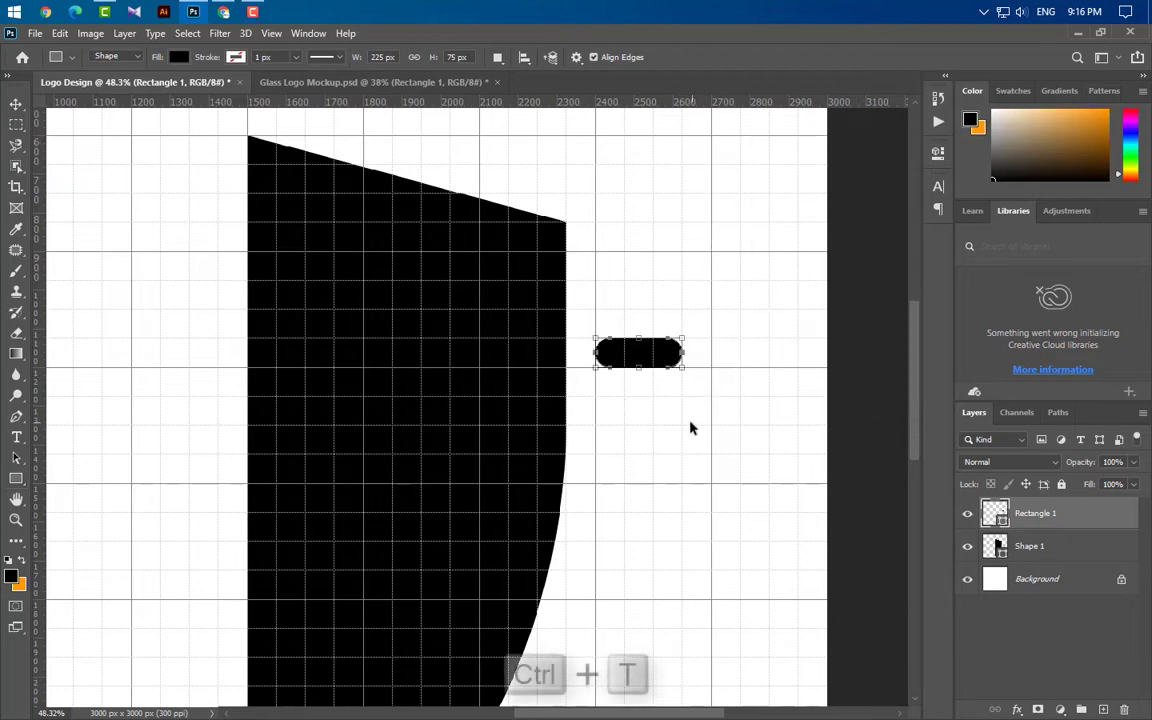
{"action": "left_click_drag", "start_coordinate": [664, 356], "coordinate": [589, 400]}
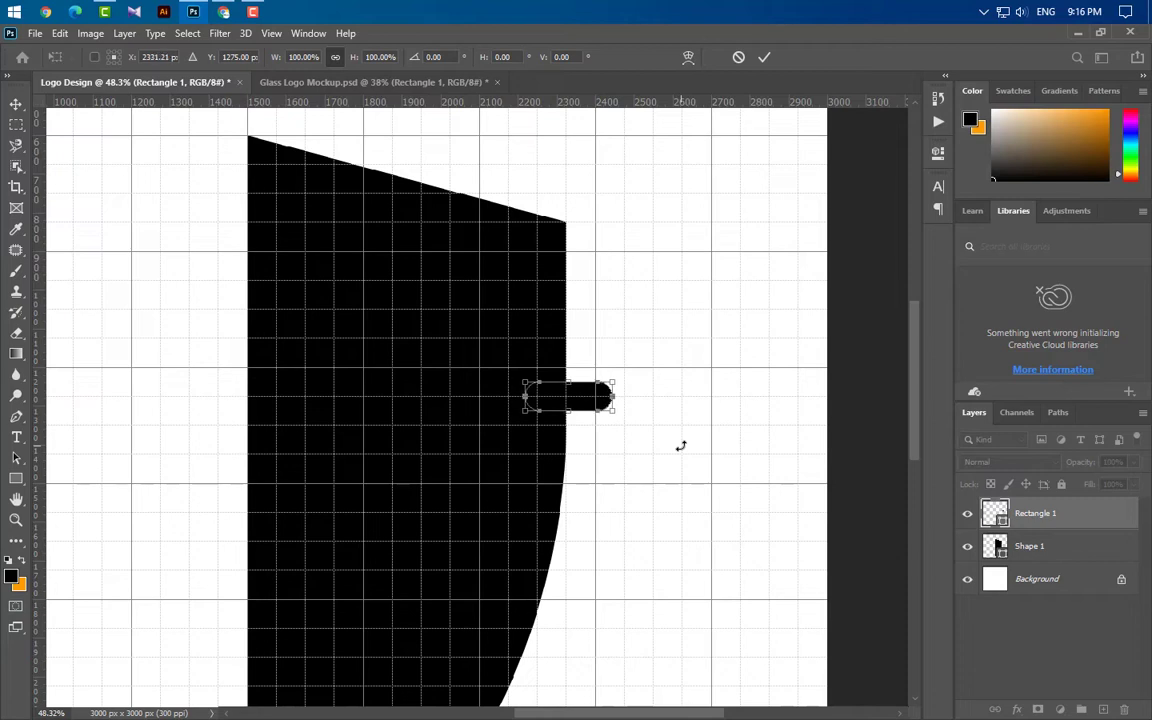
{"action": "key", "text": "Right"}
{"action": "key", "text": "Right"}
{"action": "key", "text": "Right"}
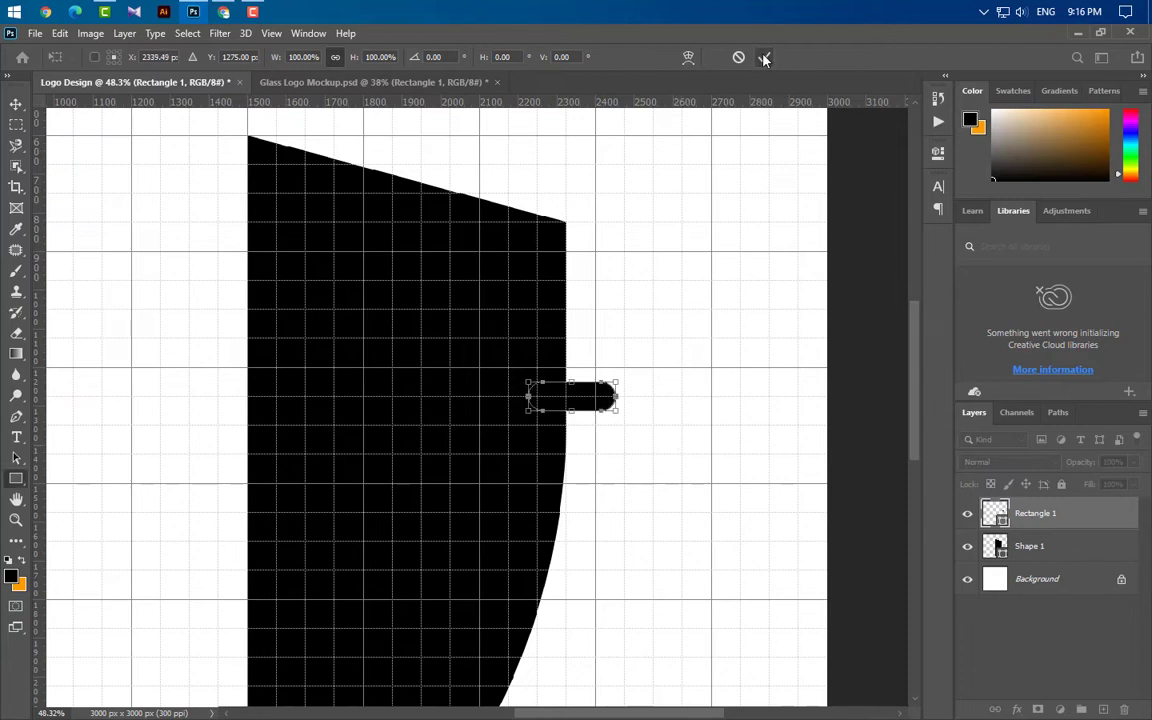
{"action": "left_click", "coordinate": [764, 57]}
- Set the rounded rectangle's fill colour to #ec0808
{"action": "double_click", "coordinate": [1001, 522]}
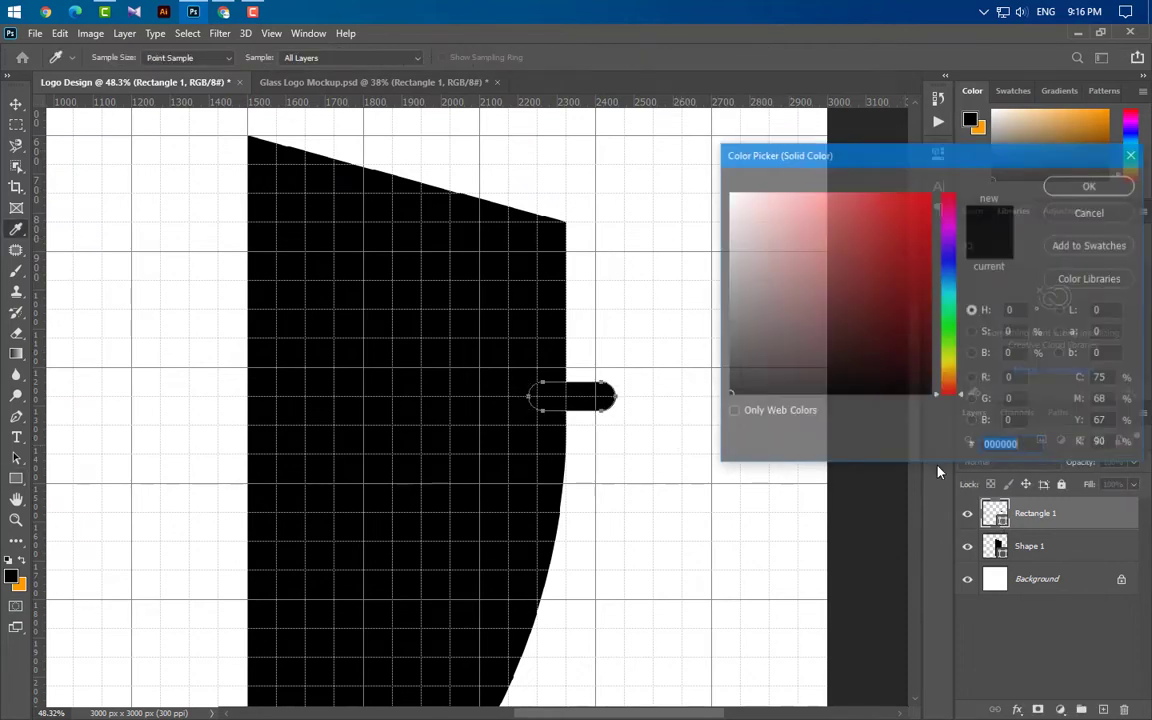
{"action": "type", "text": "ec0808"}
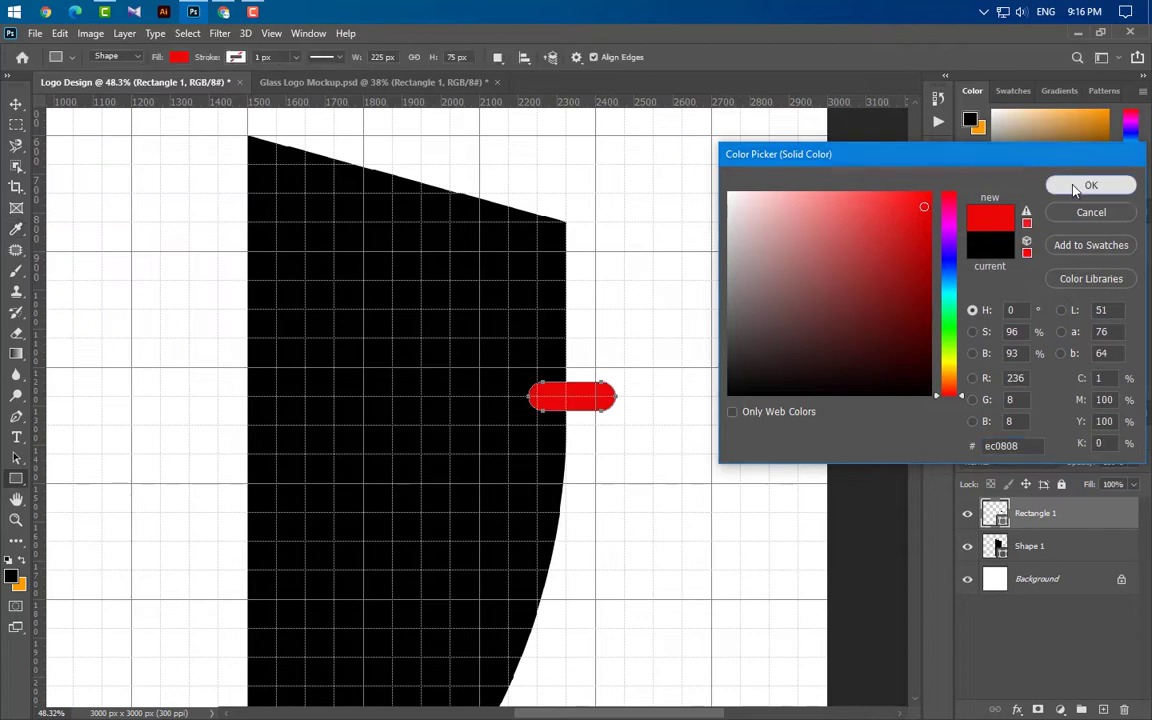
{"action": "left_click", "coordinate": [1089, 186]}
- Cut a notch from Shape 1 using the red rectangle's outline as a selection, removing the rectangle layer and rasterizing the shape
{"action": "key", "text": "v"}
{"action": "left_click_drag", "start_coordinate": [995, 514], "coordinate": [1124, 709]}
{"action": "right_click", "coordinate": [1106, 520]}
{"action": "left_click", "coordinate": [935, 287]}
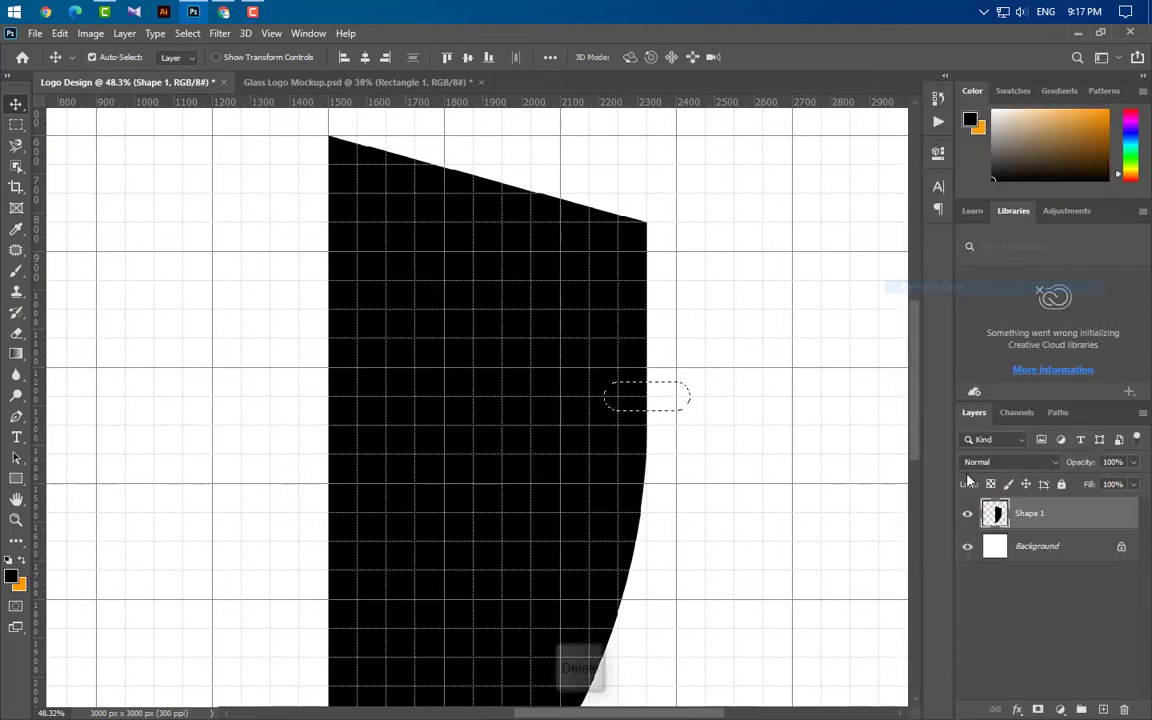
{"action": "key", "text": "Delete"}
{"action": "key", "text": "ctrl+d"}
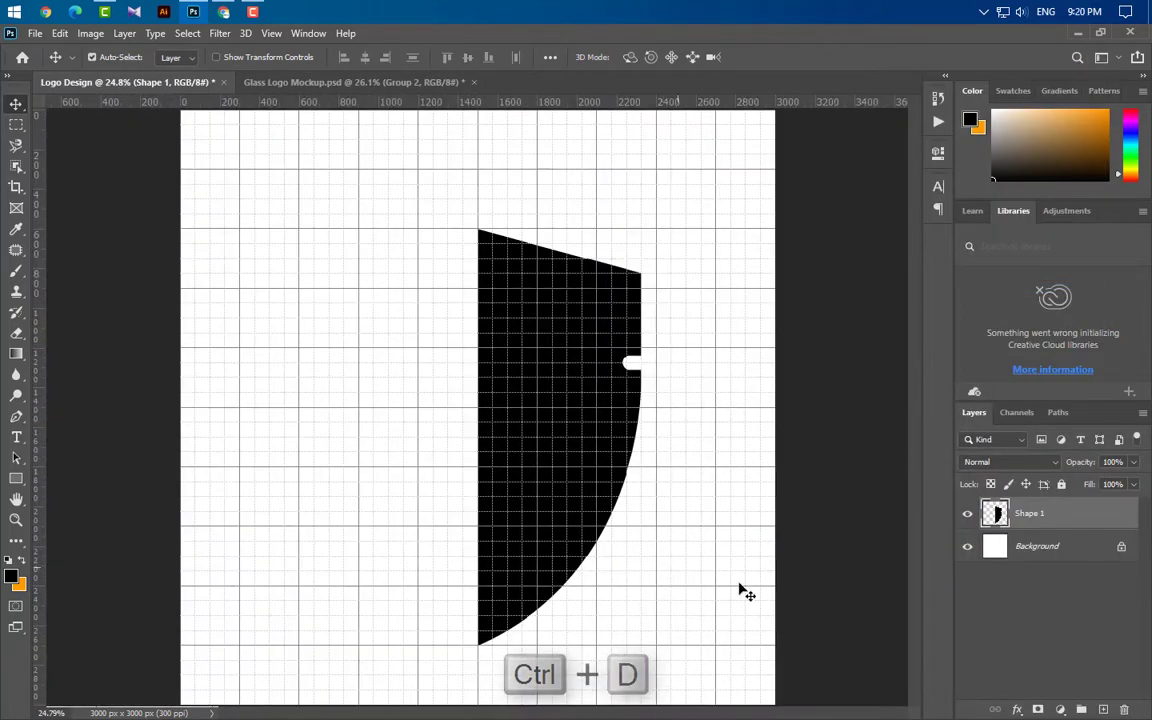
- Duplicate the half shield, flip the copy horizontally, and align it against the original along the centre line
{"action": "left_click_drag", "start_coordinate": [1030, 513], "coordinate": [1099, 707]}
{"action": "key", "text": "ctrl+t"}
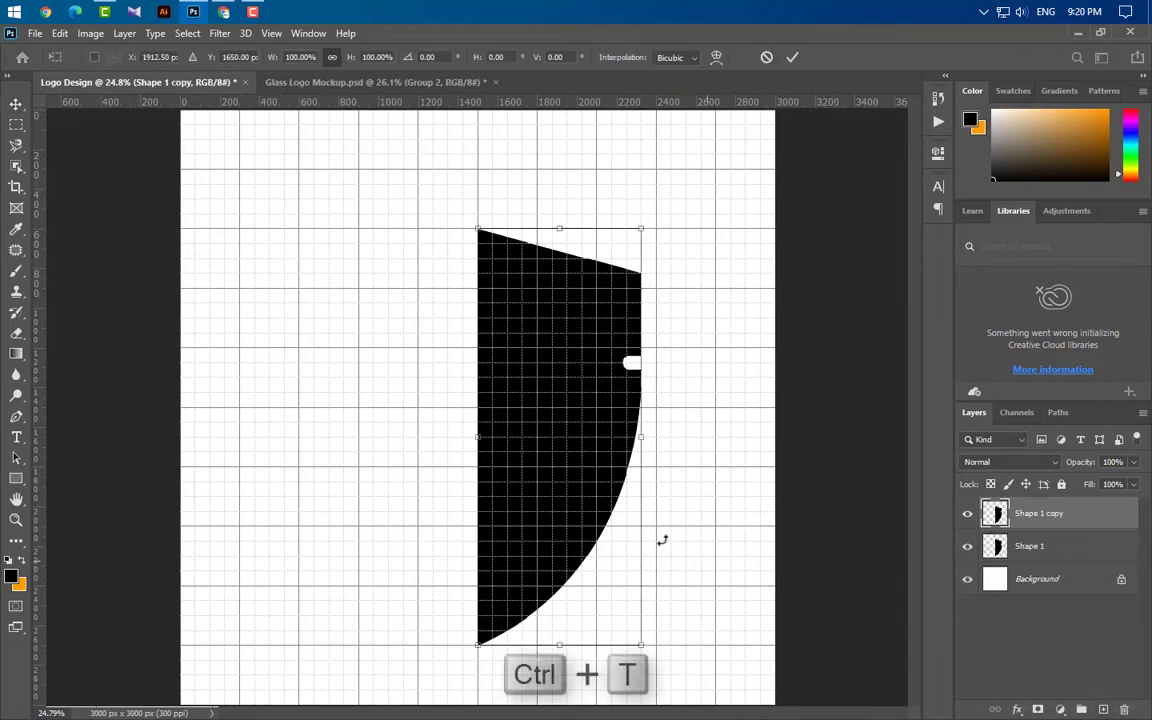
{"action": "right_click", "coordinate": [566, 450]}
{"action": "left_click", "coordinate": [630, 429]}
{"action": "left_click_drag", "start_coordinate": [622, 378], "coordinate": [459, 381]}
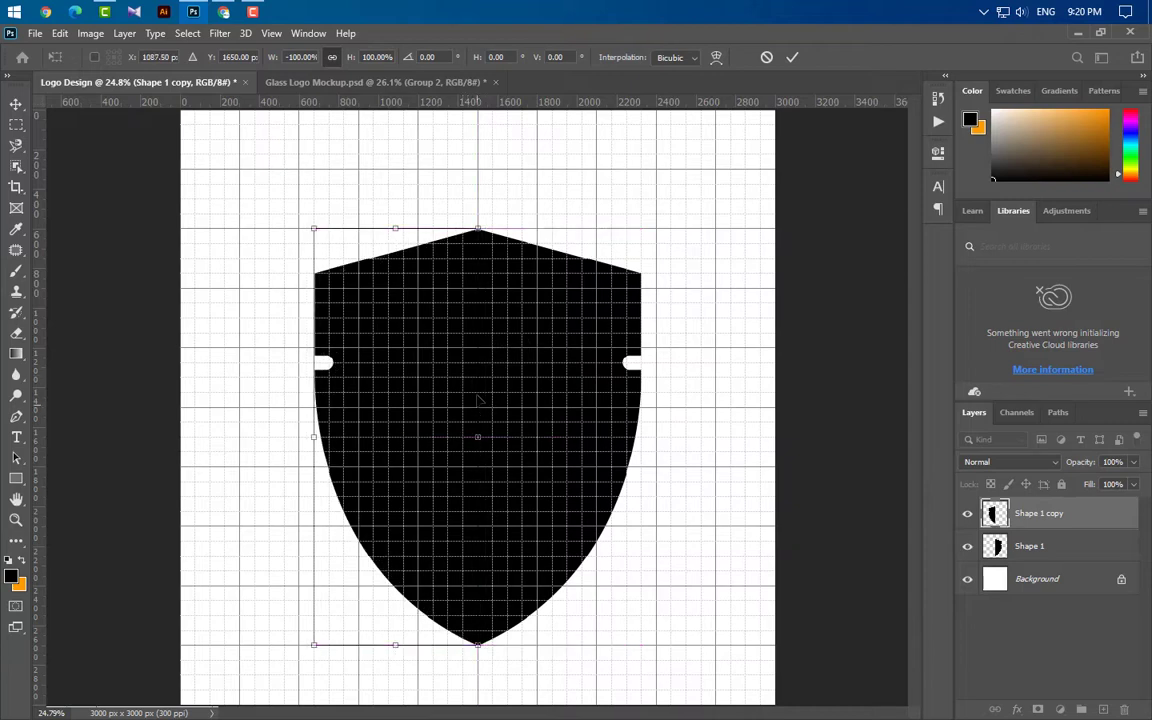
{"action": "scroll", "coordinate": [453, 255], "scroll_direction": "up", "scroll_amount": 10}
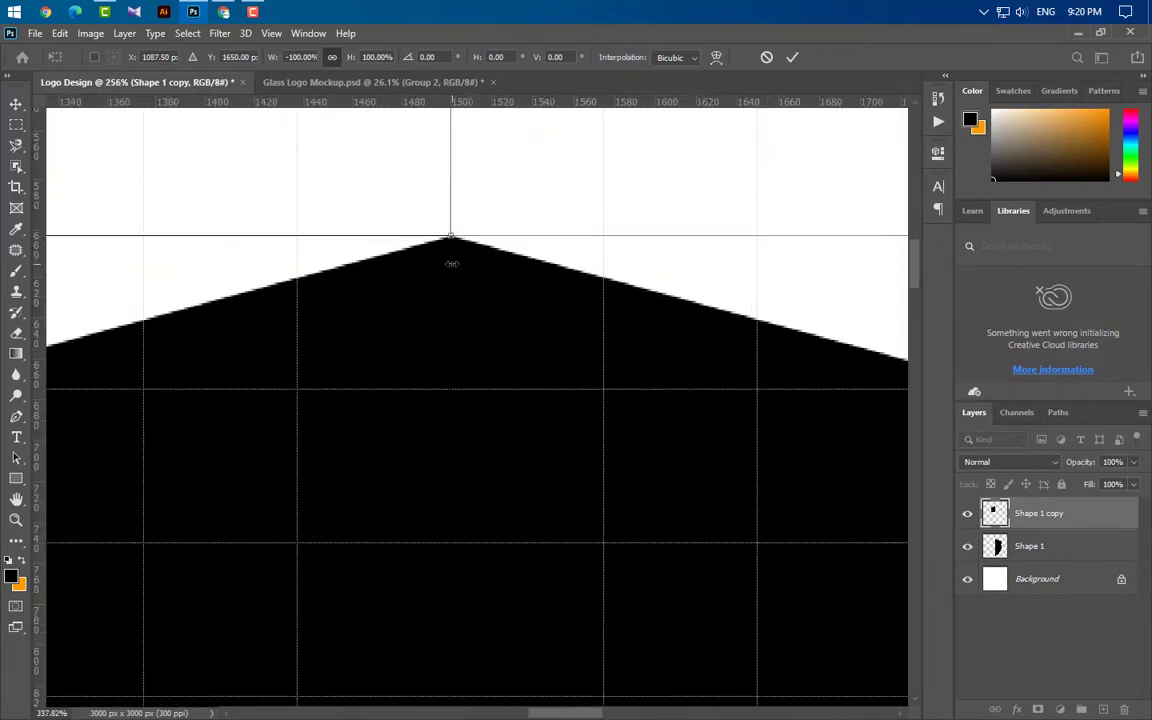
{"action": "left_click", "coordinate": [793, 60]}
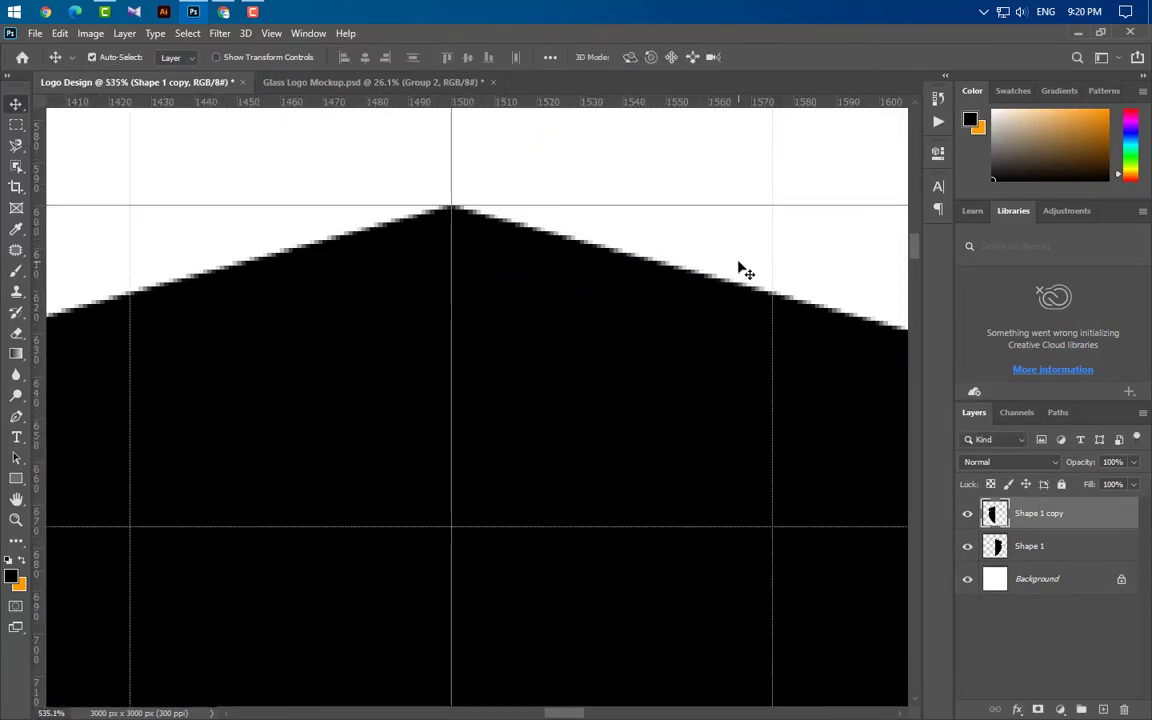
- Combine the two shield halves, Shape 1 and Shape 1 copy, into one smart object
{"action": "scroll", "coordinate": [527, 352], "scroll_direction": "down", "scroll_amount": 4}
{"action": "scroll", "coordinate": [490, 380], "scroll_direction": "down", "scroll_amount": 8}
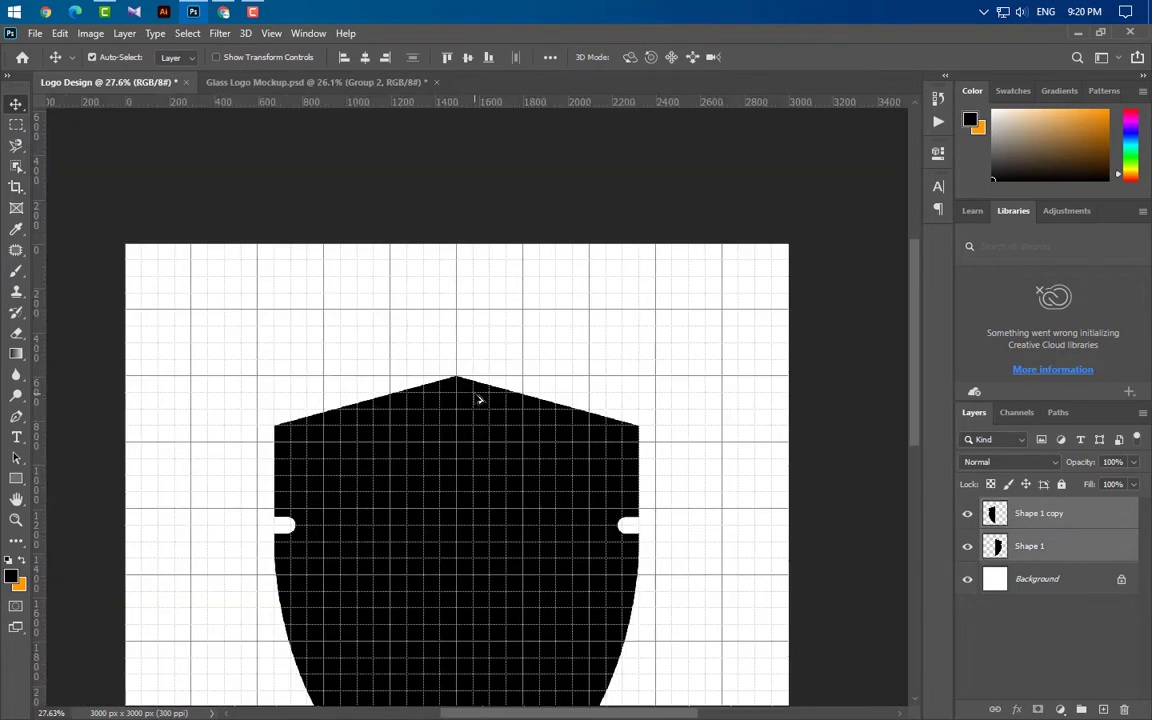
{"action": "scroll", "coordinate": [553, 483], "scroll_direction": "up", "scroll_amount": 2}
{"action": "scroll", "coordinate": [553, 487], "scroll_direction": "up", "scroll_amount": 1}
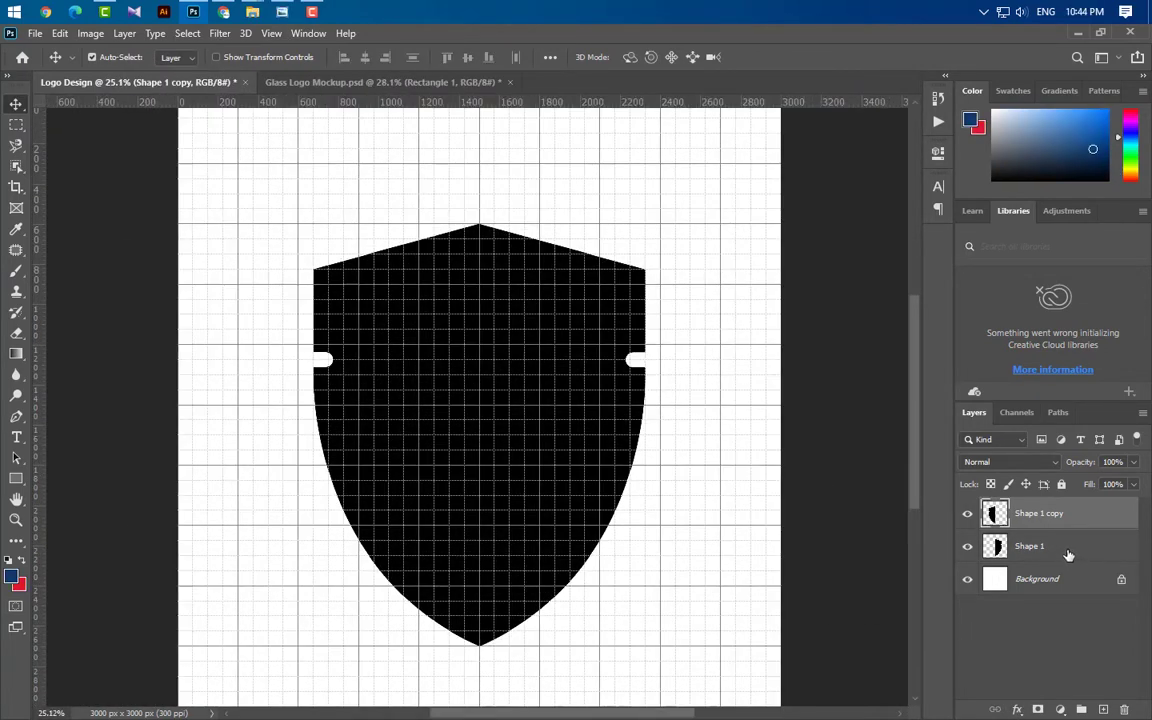
{"action": "left_click", "coordinate": [1068, 555], "text": "ctrl"}
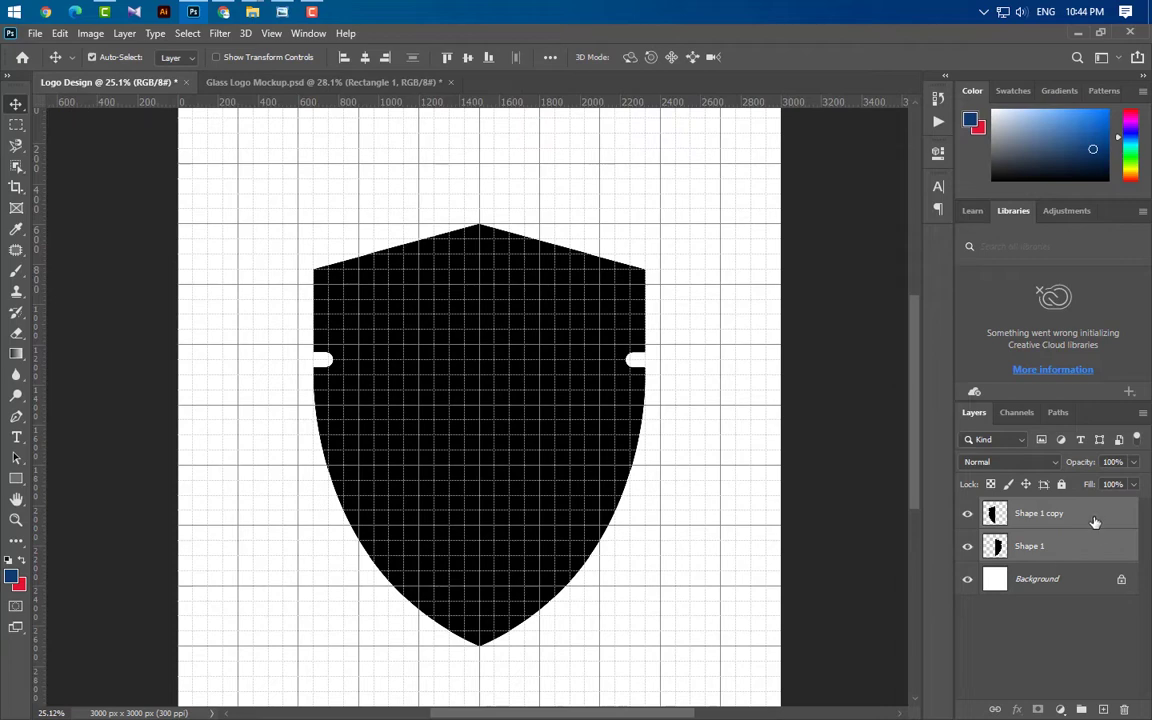
{"action": "right_click", "coordinate": [1094, 521]}
{"action": "left_click", "coordinate": [890, 257]}
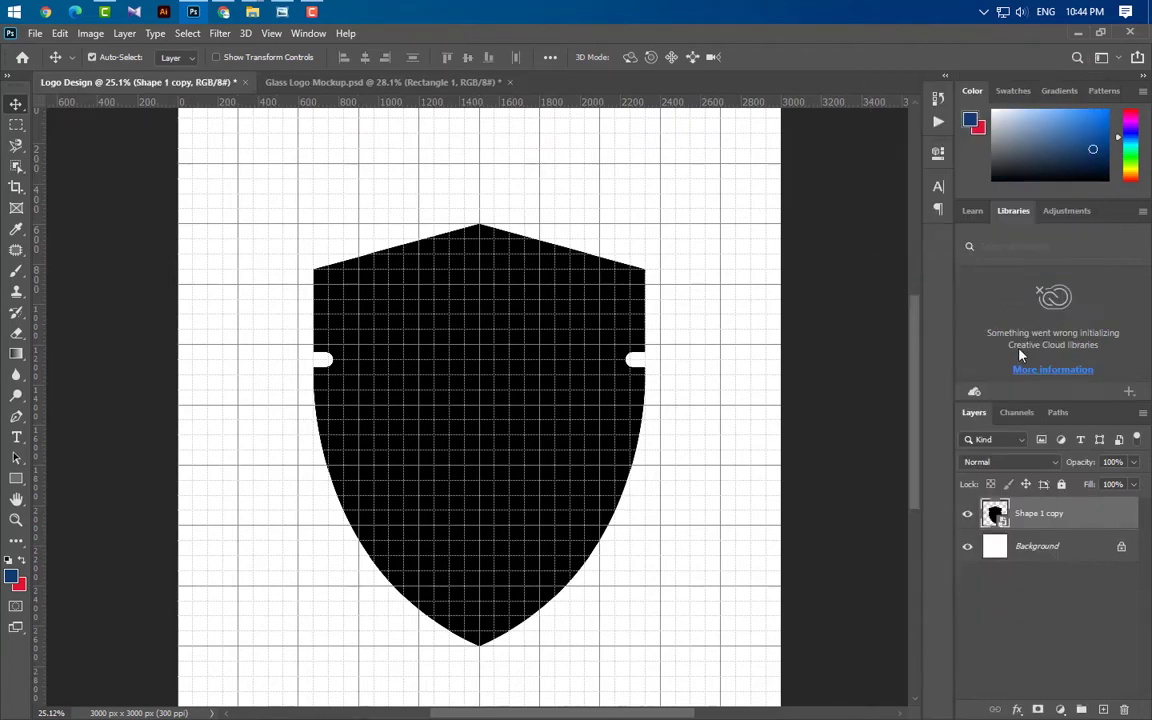
- Apply a #0f3d71 Color Overlay at 100% opacity to the shield and convert the styled layer to a smart object
{"action": "double_click", "coordinate": [1107, 513]}
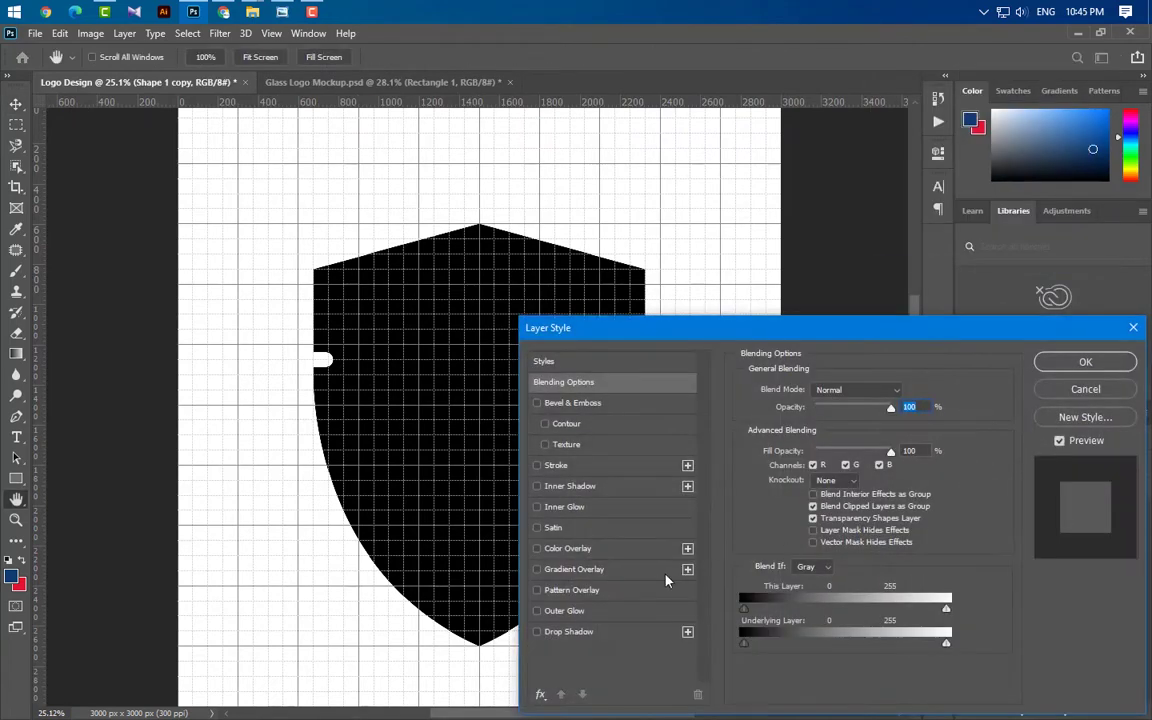
{"action": "left_click", "coordinate": [612, 549]}
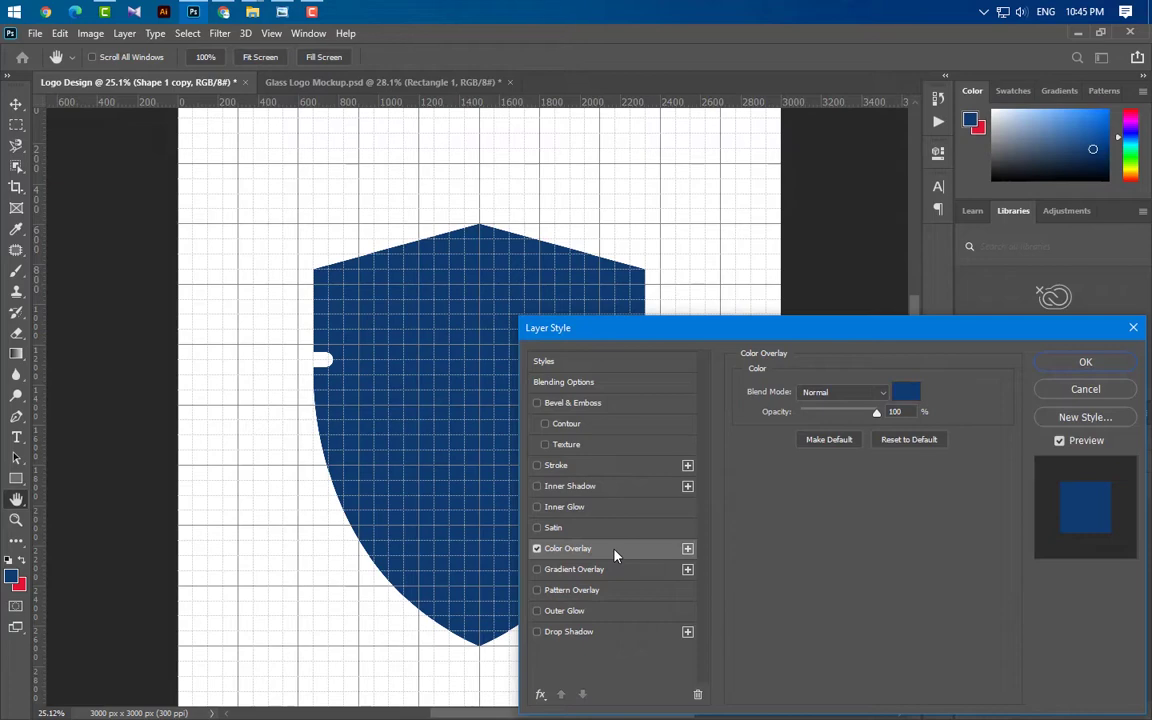
{"action": "left_click", "coordinate": [904, 395]}
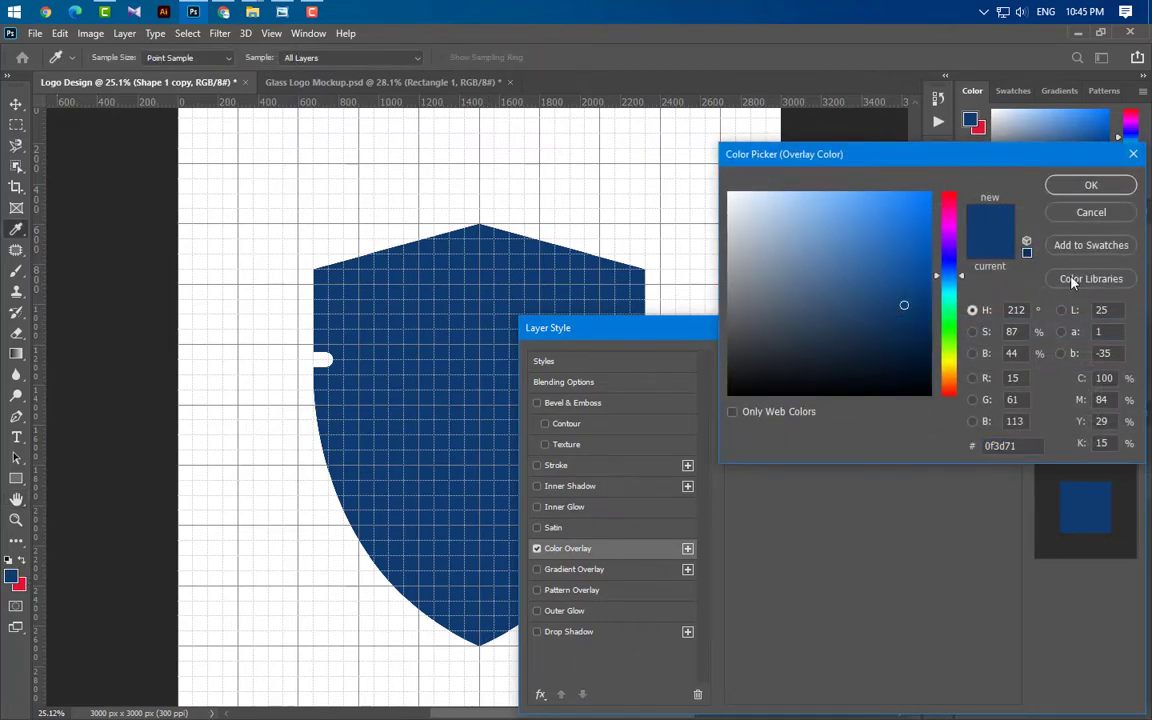
{"action": "left_click", "coordinate": [1090, 187]}
{"action": "left_click", "coordinate": [1086, 363]}
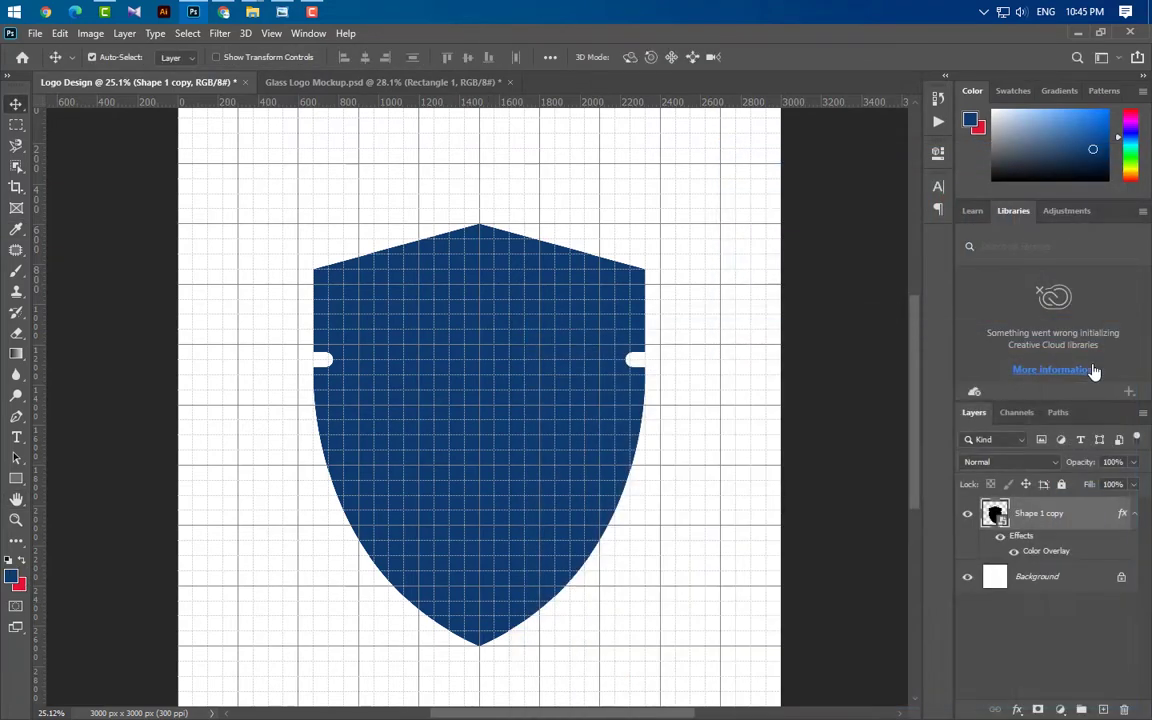
{"action": "right_click", "coordinate": [1088, 518]}
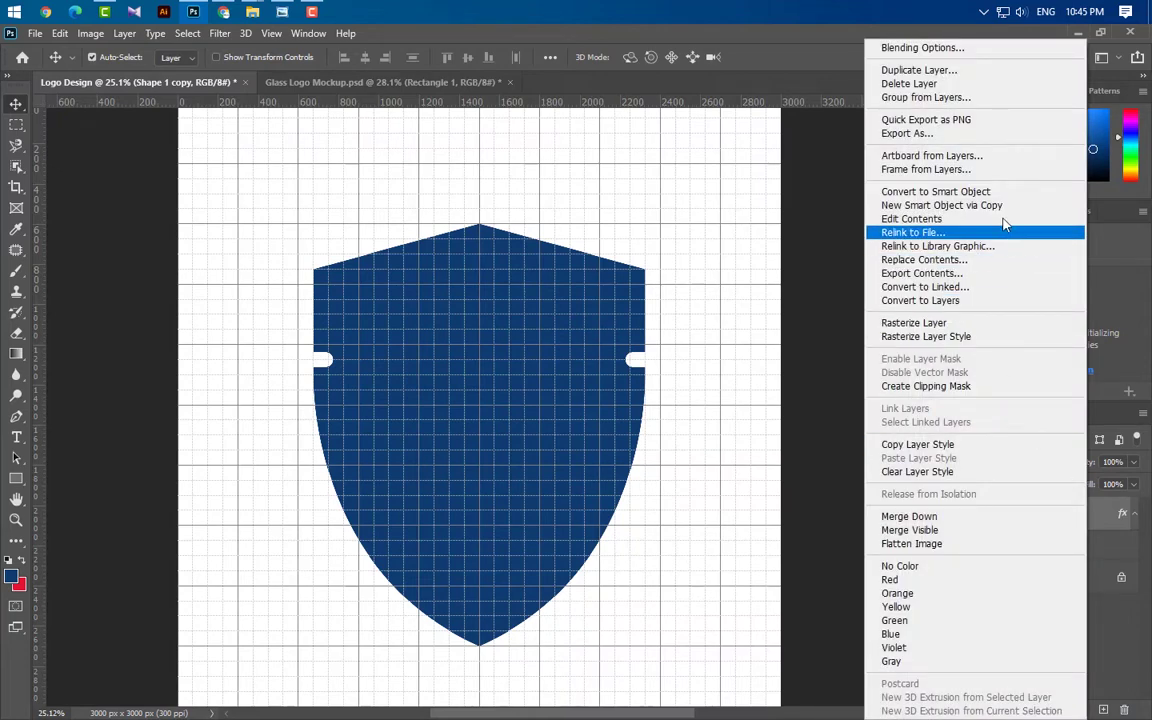
{"action": "left_click", "coordinate": [915, 185]}
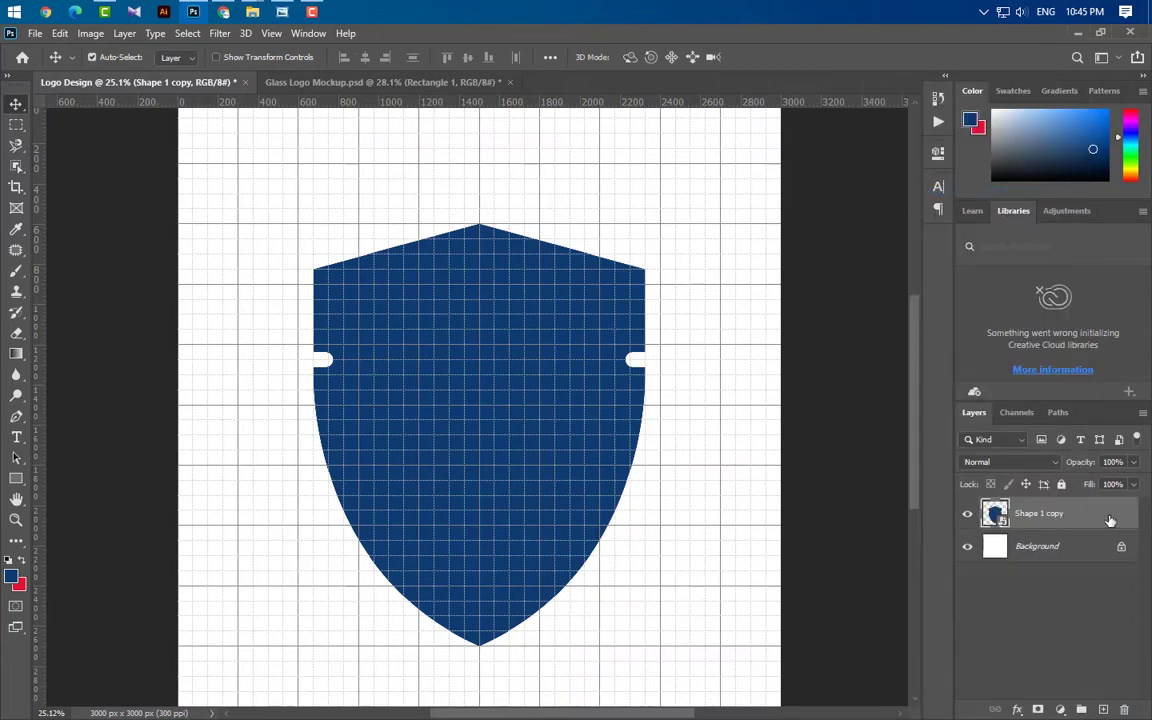
- Add a 32 px inside Stroke in #e31432 to the shield and duplicate its layer
{"action": "double_click", "coordinate": [1110, 519]}
{"action": "left_click", "coordinate": [590, 466]}
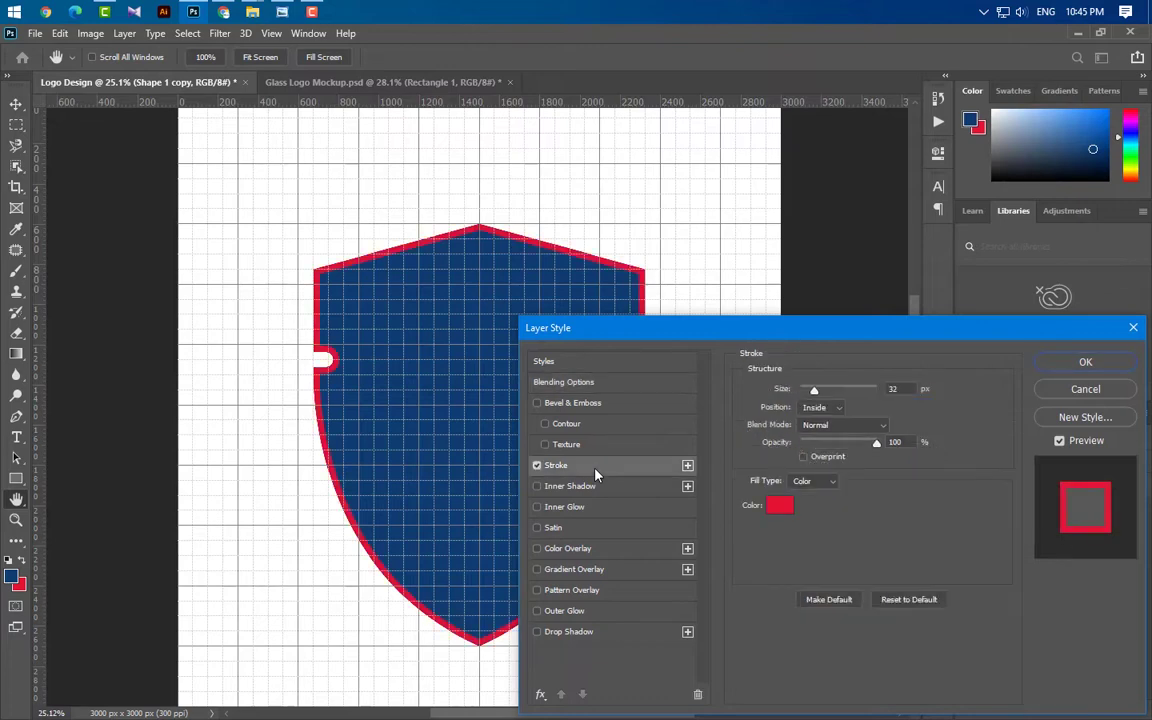
{"action": "left_click", "coordinate": [777, 506]}
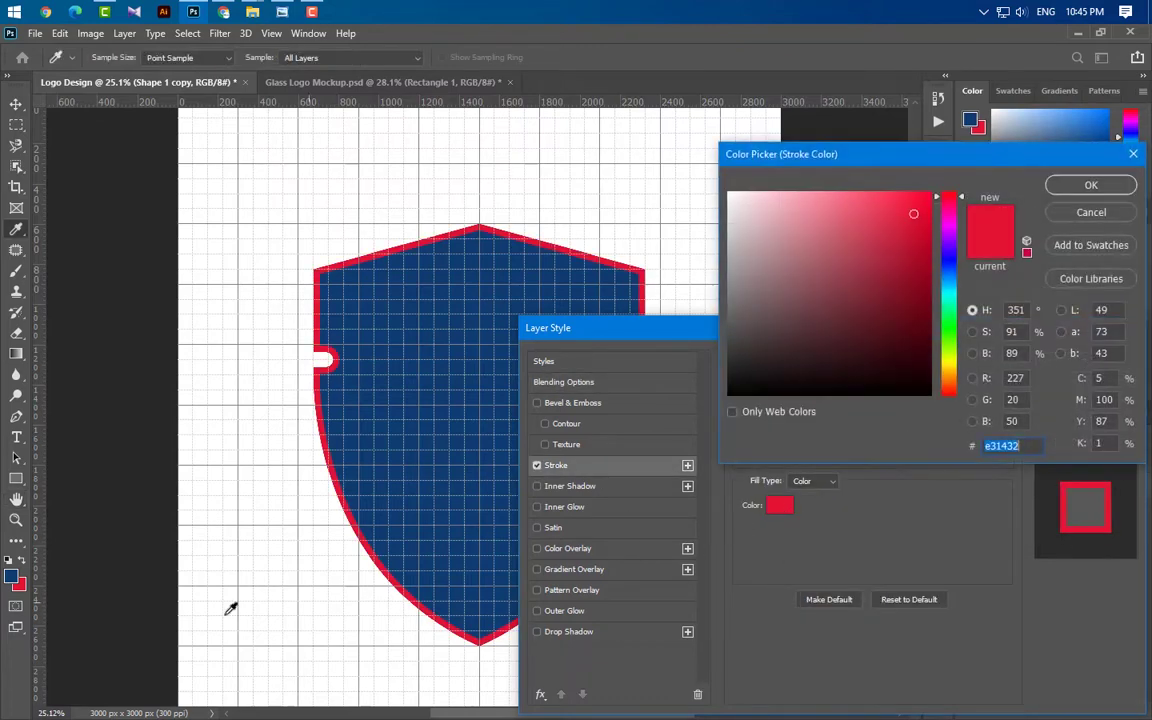
{"action": "left_click", "coordinate": [1093, 190]}
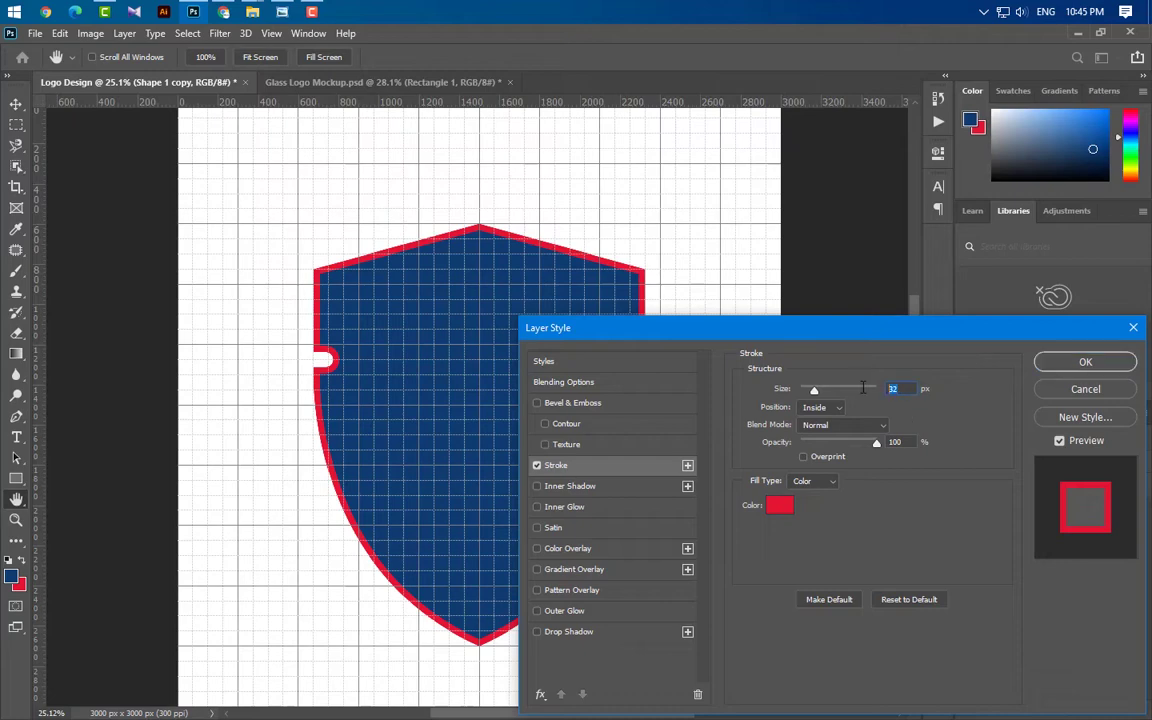
{"action": "left_click", "coordinate": [1113, 362]}
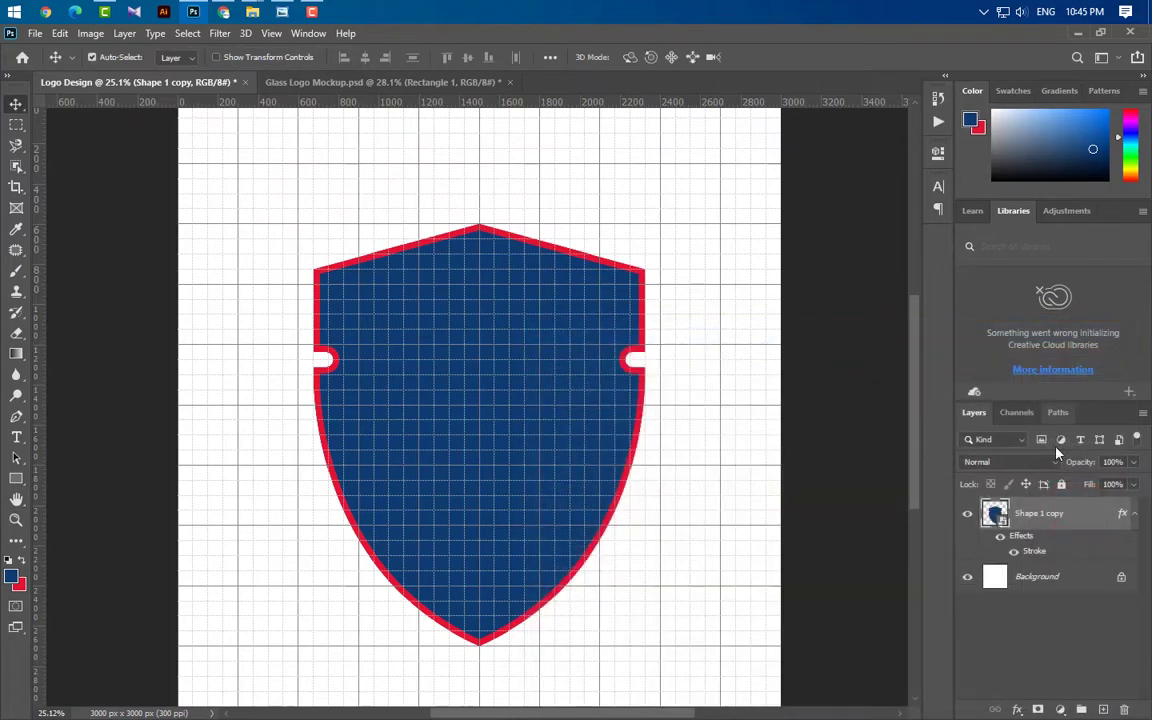
{"action": "left_click_drag", "start_coordinate": [1103, 528], "coordinate": [1105, 708]}
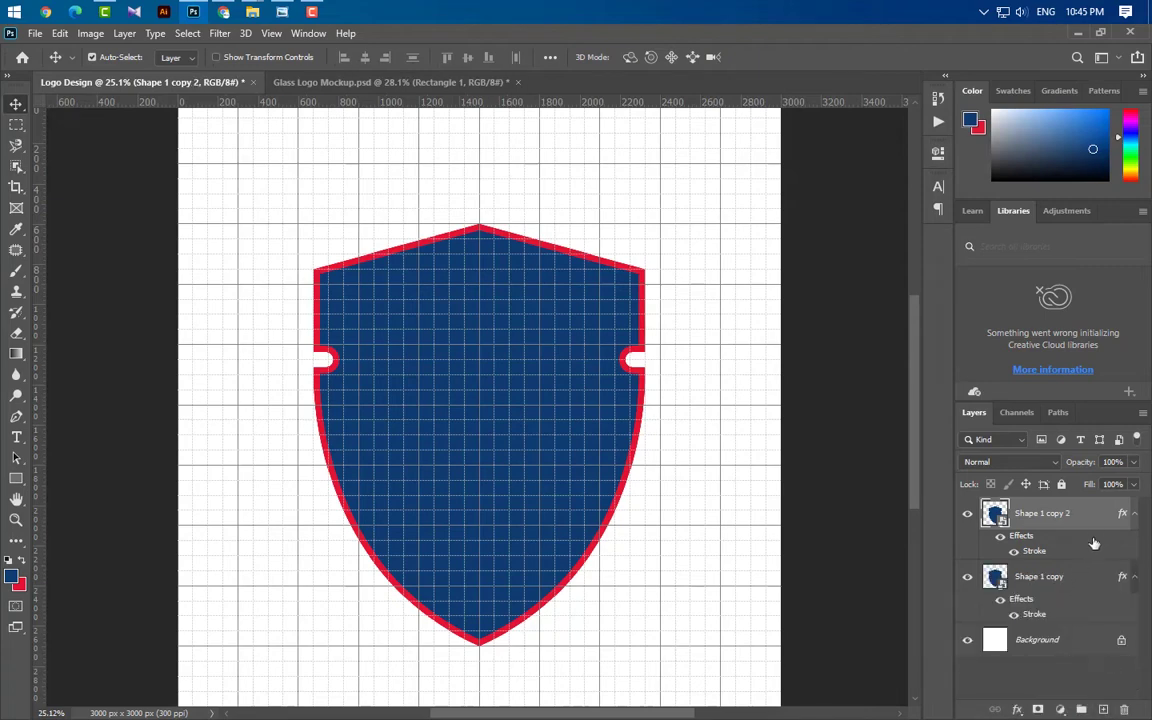
- Convert the duplicated shield layer, Shape 1 copy 2, to a smart object and rasterize it
{"action": "right_click", "coordinate": [1090, 513]}
{"action": "left_click", "coordinate": [940, 191]}
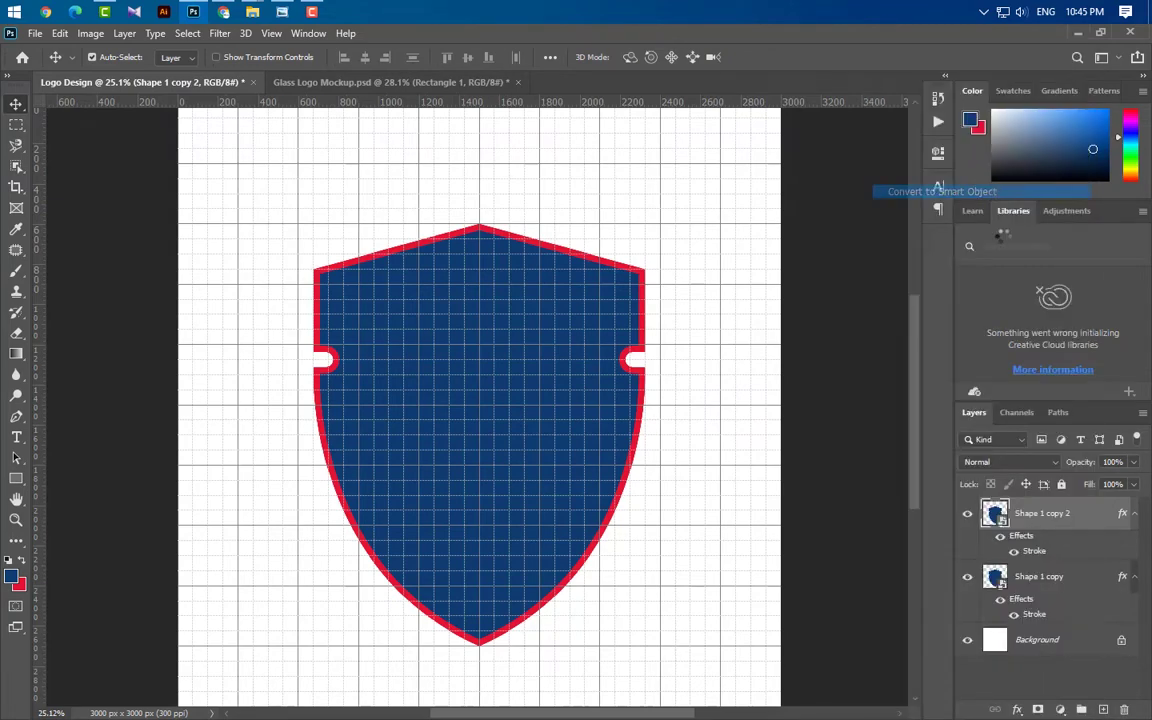
{"action": "right_click", "coordinate": [1093, 521]}
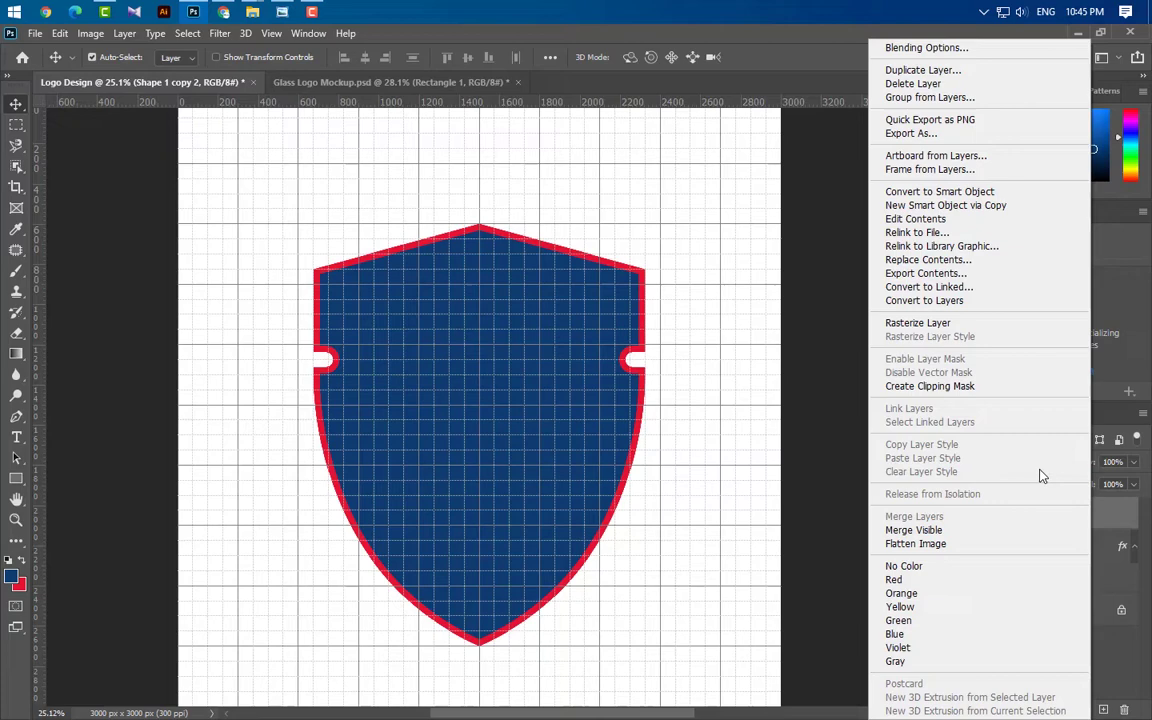
{"action": "left_click", "coordinate": [952, 323]}
- Remove the red outline from the rasterized shield copy with the Magic Eraser, hiding the original shield meanwhile and showing it again
{"action": "left_click", "coordinate": [17, 333]}
{"action": "right_click", "coordinate": [16, 333]}
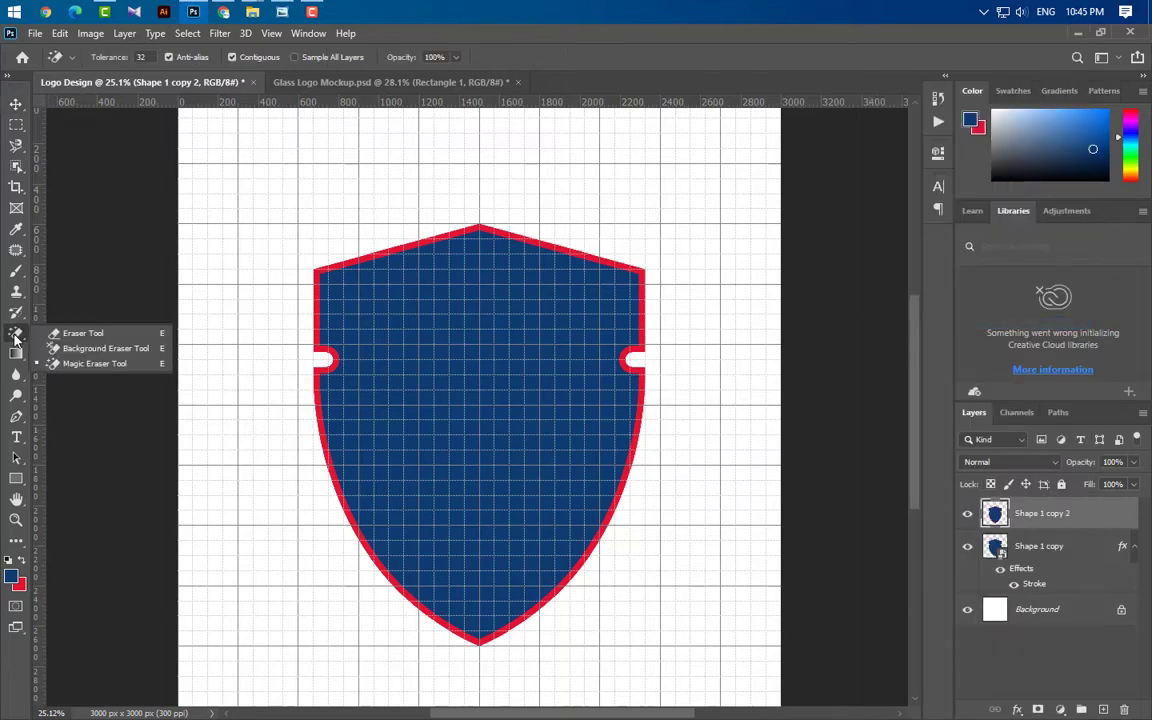
{"action": "left_click", "coordinate": [55, 366]}
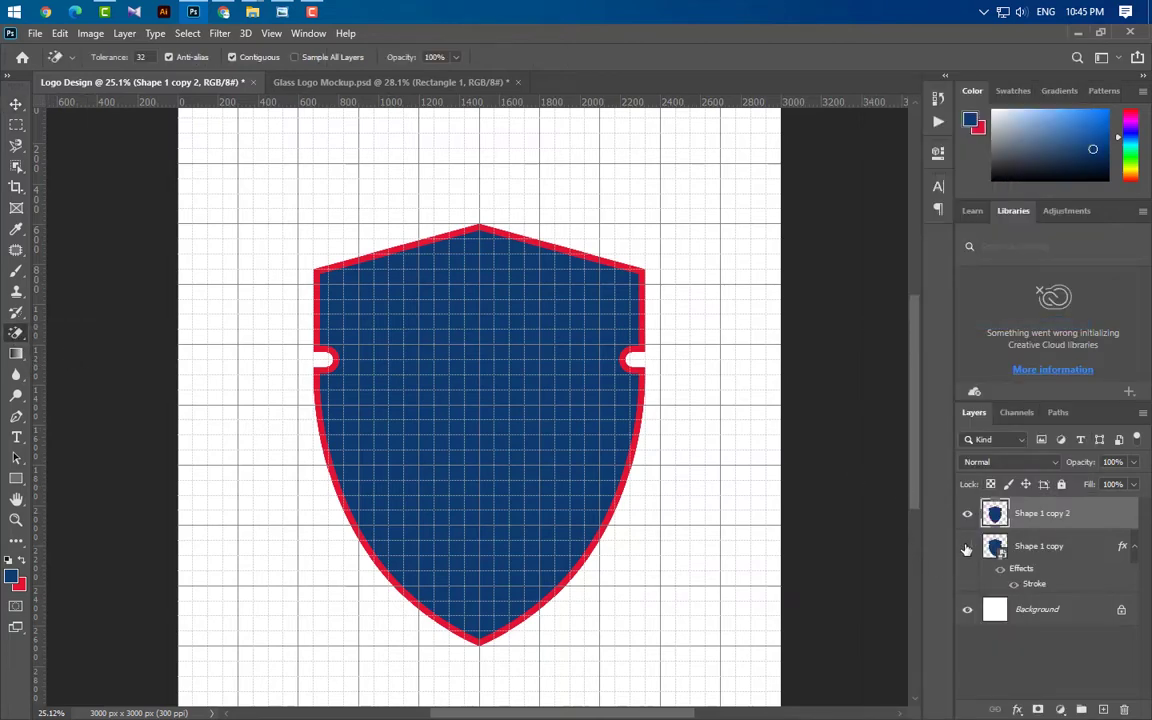
{"action": "left_click", "coordinate": [643, 313]}
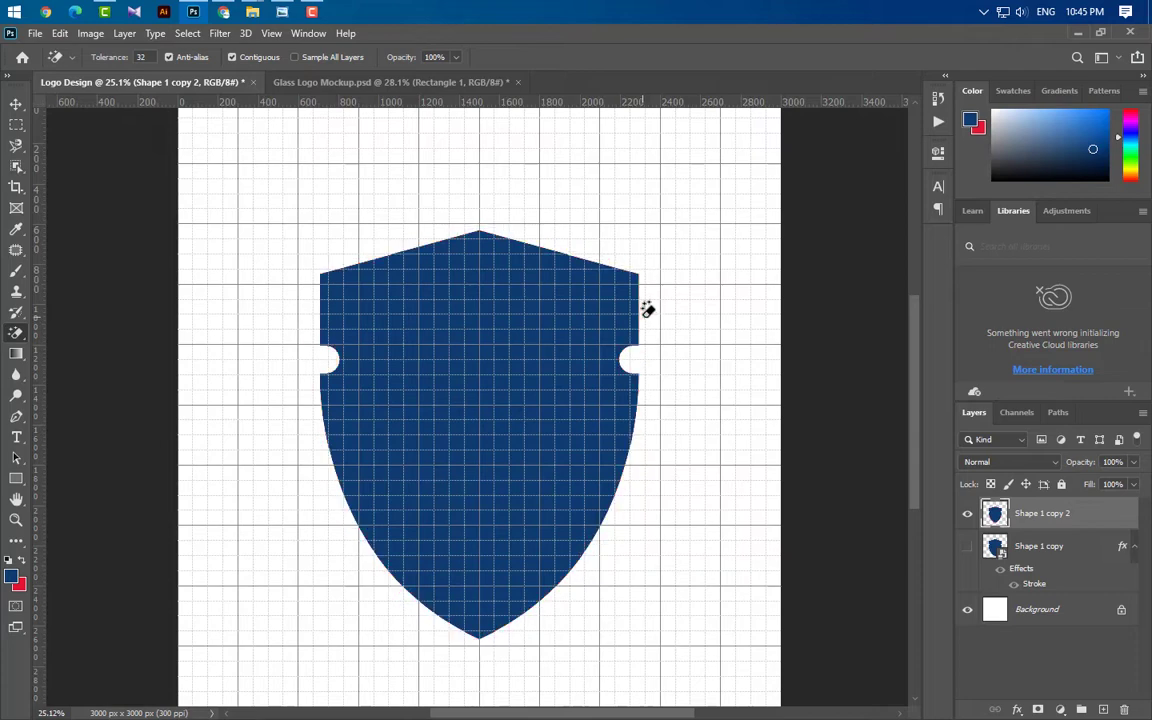
{"action": "left_click", "coordinate": [967, 549]}
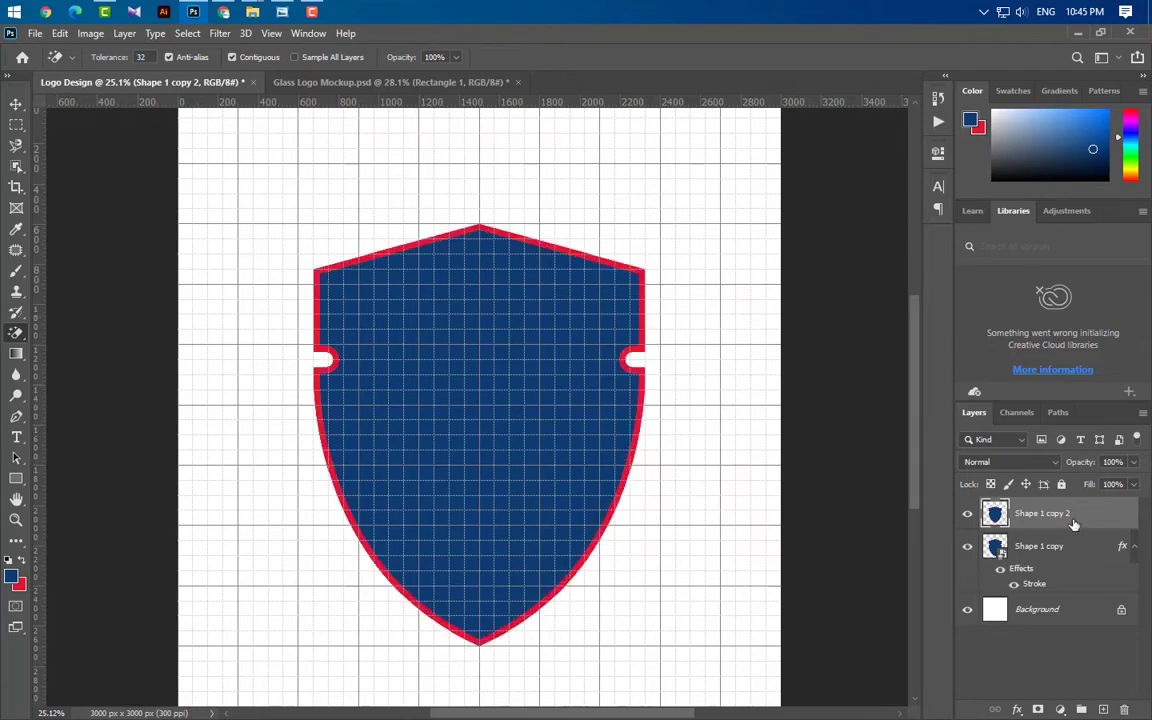
- Add a 32 px inside Stroke in white #ffffff to the upper shield copy
{"action": "double_click", "coordinate": [1121, 518]}
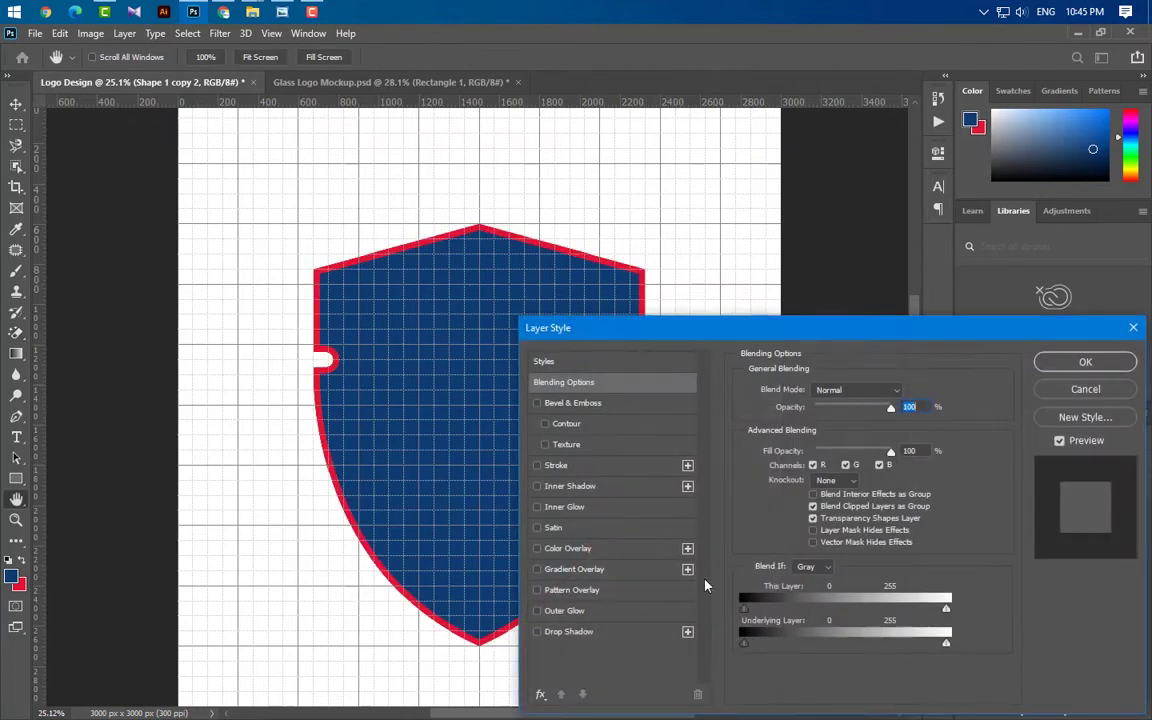
{"action": "left_click", "coordinate": [584, 466]}
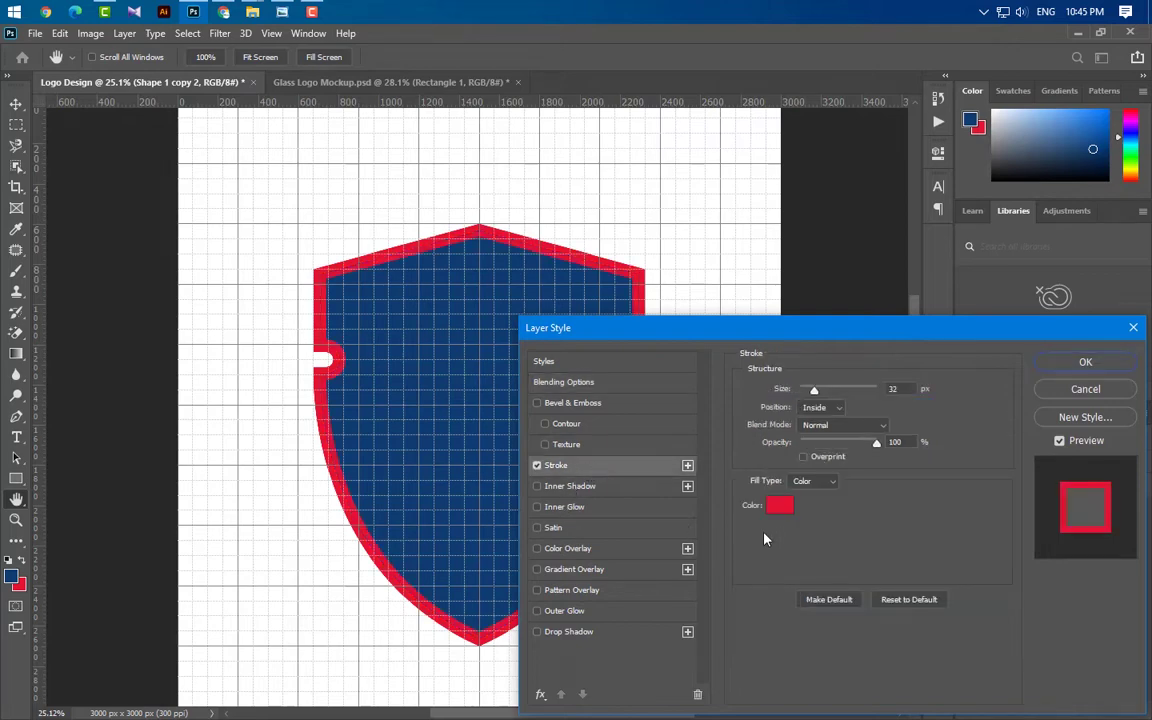
{"action": "left_click", "coordinate": [779, 505]}
{"action": "left_click", "coordinate": [729, 193]}
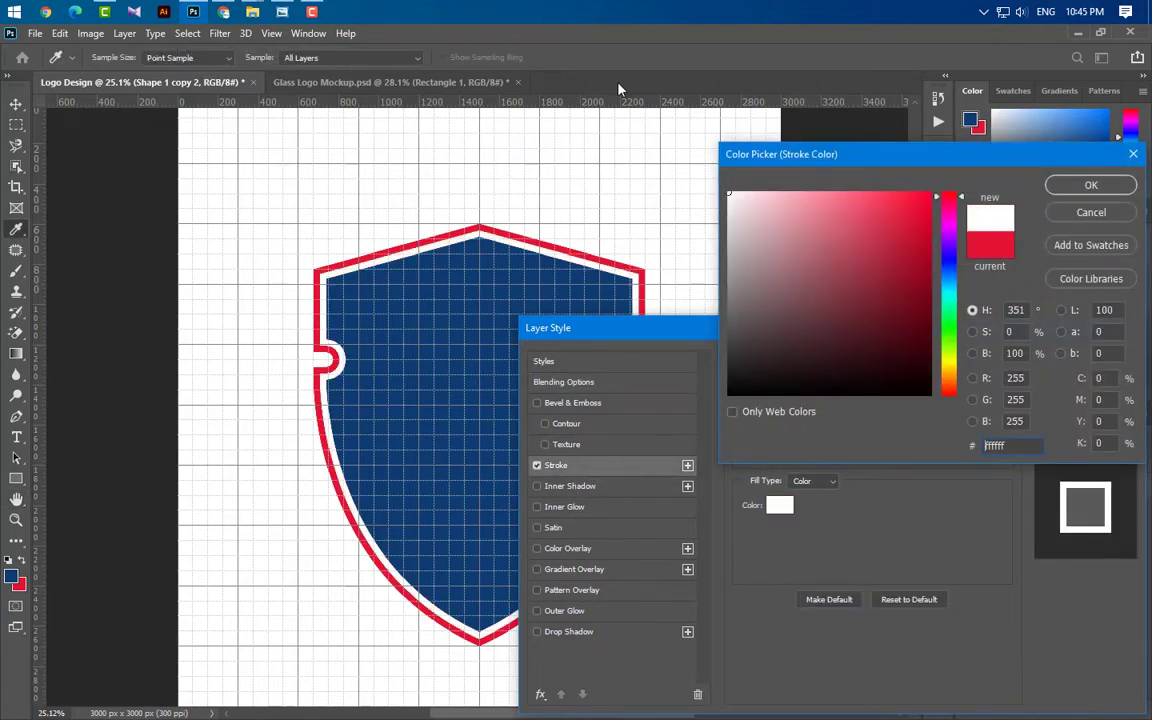
{"action": "left_click", "coordinate": [1088, 185]}
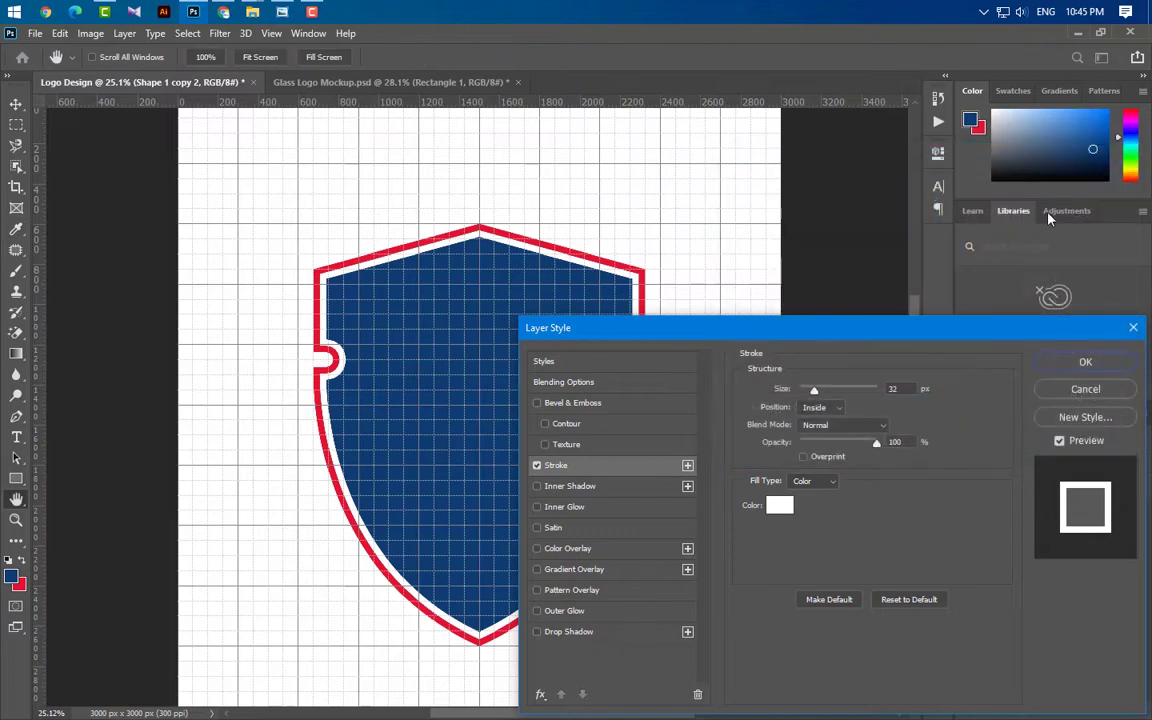
{"action": "left_click", "coordinate": [1082, 362]}
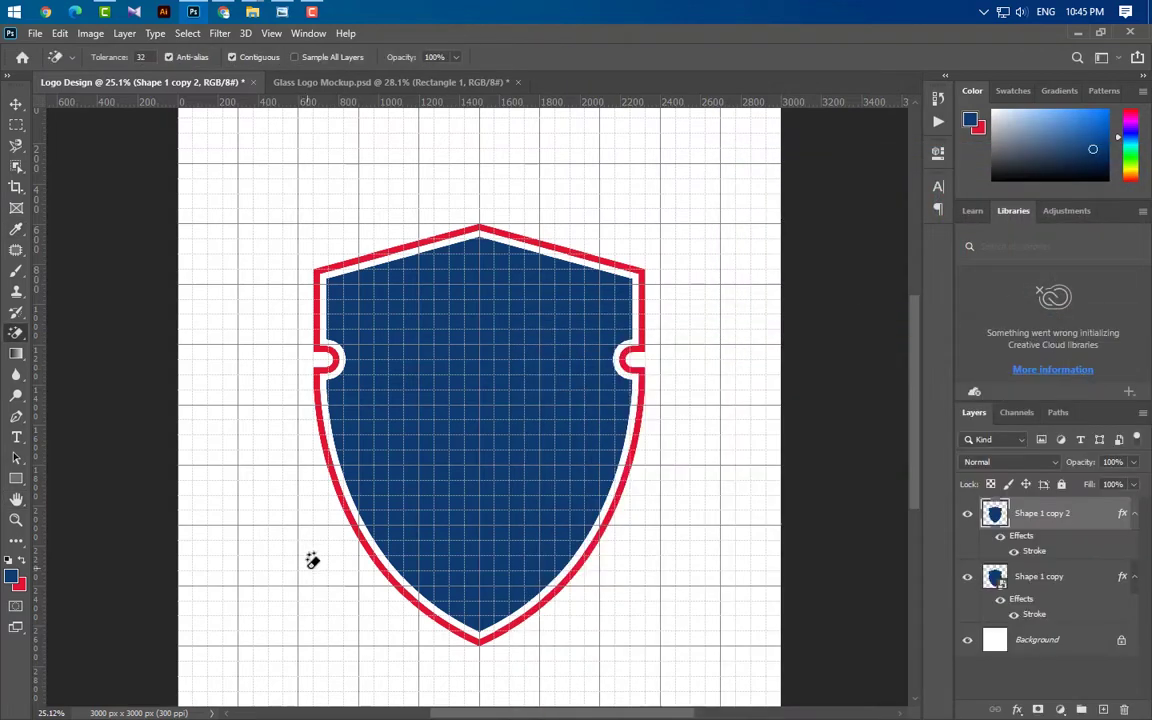
- Combine Shape 1 copy 2 and Shape 1 copy into one smart object and rasterize the resulting shield layer
{"action": "scroll", "coordinate": [312, 561], "scroll_direction": "up", "scroll_amount": 2}
{"action": "left_click", "coordinate": [1055, 588], "text": "shift"}
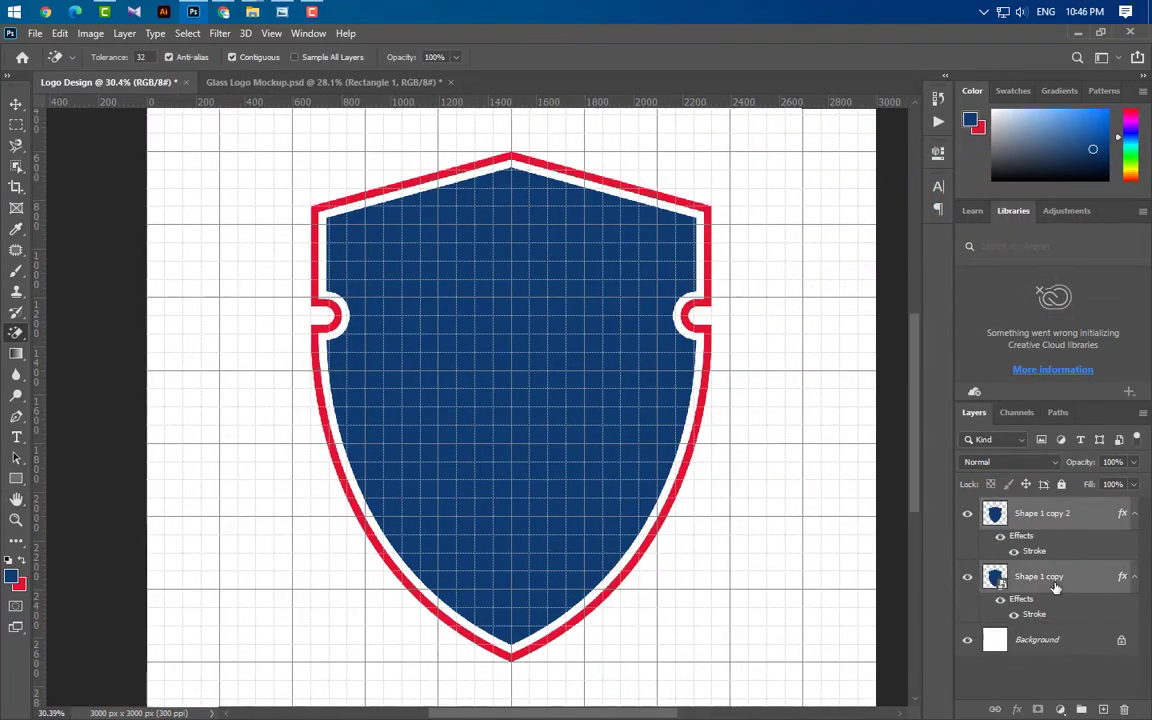
{"action": "right_click", "coordinate": [1094, 537]}
{"action": "left_click", "coordinate": [1008, 262]}
{"action": "right_click", "coordinate": [1093, 514]}
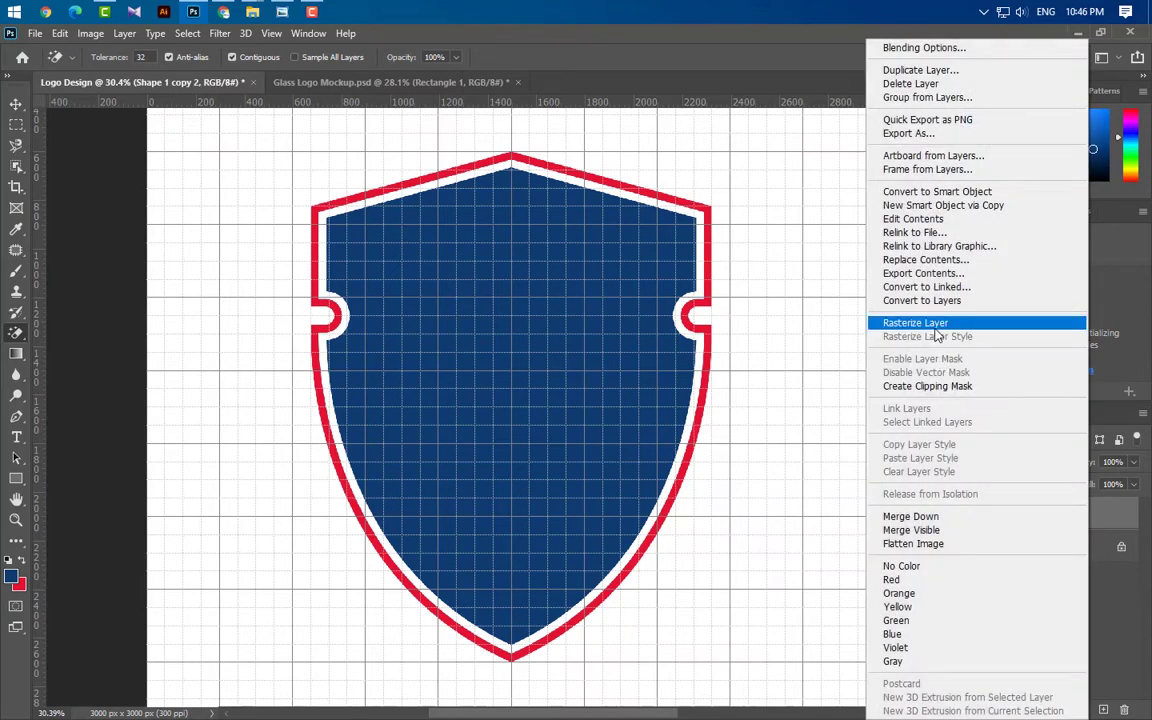
{"action": "left_click", "coordinate": [935, 329]}
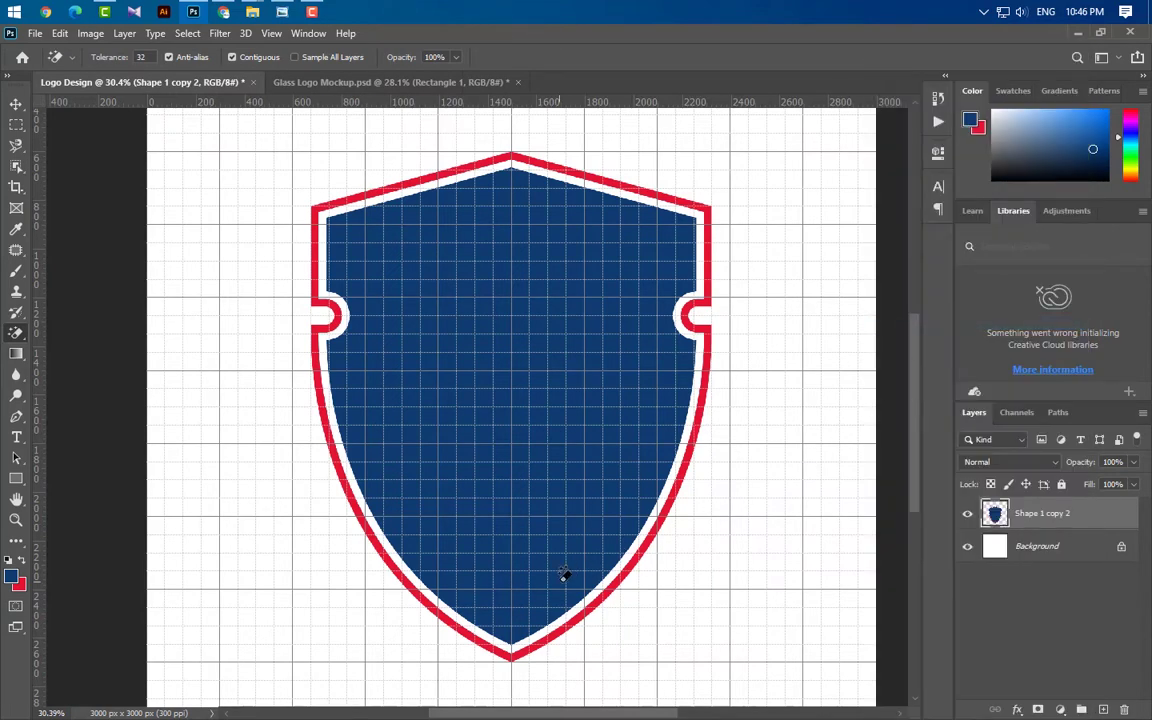
{"action": "key", "text": "v"}
- Draw a 1350 px circle over the shield with the Ellipse tool
{"action": "left_click", "coordinate": [16, 478]}
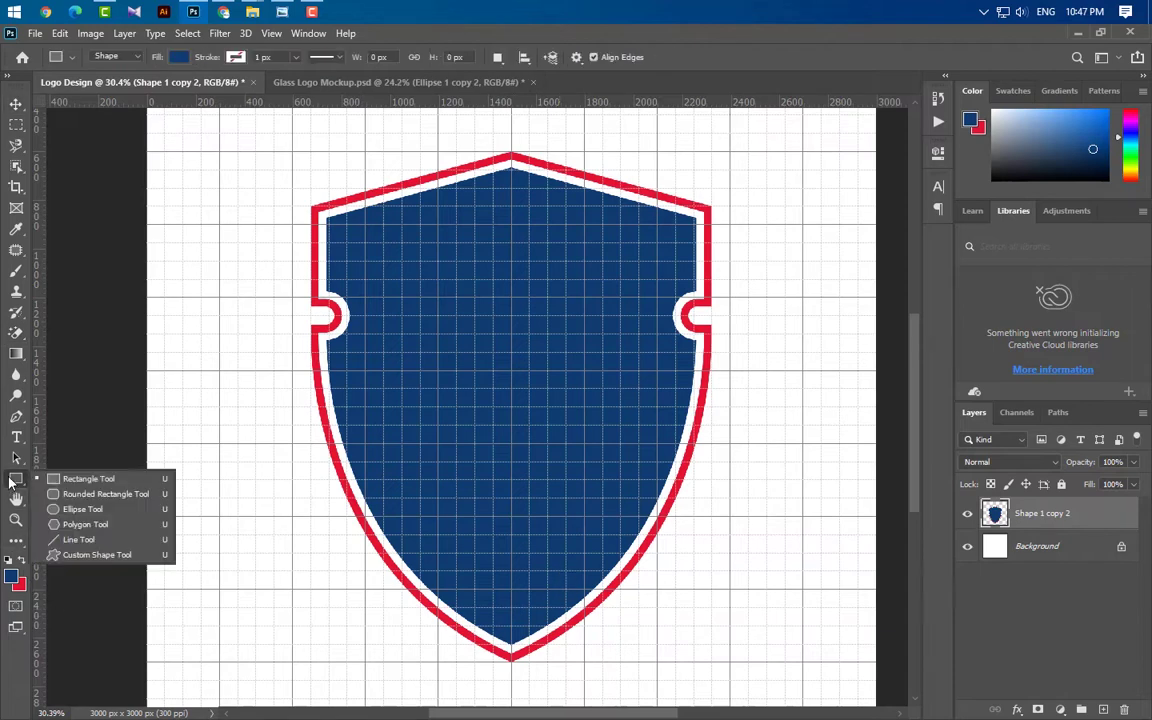
{"action": "left_click", "coordinate": [66, 510]}
{"action": "scroll", "coordinate": [332, 525], "scroll_direction": "down", "scroll_amount": 1}
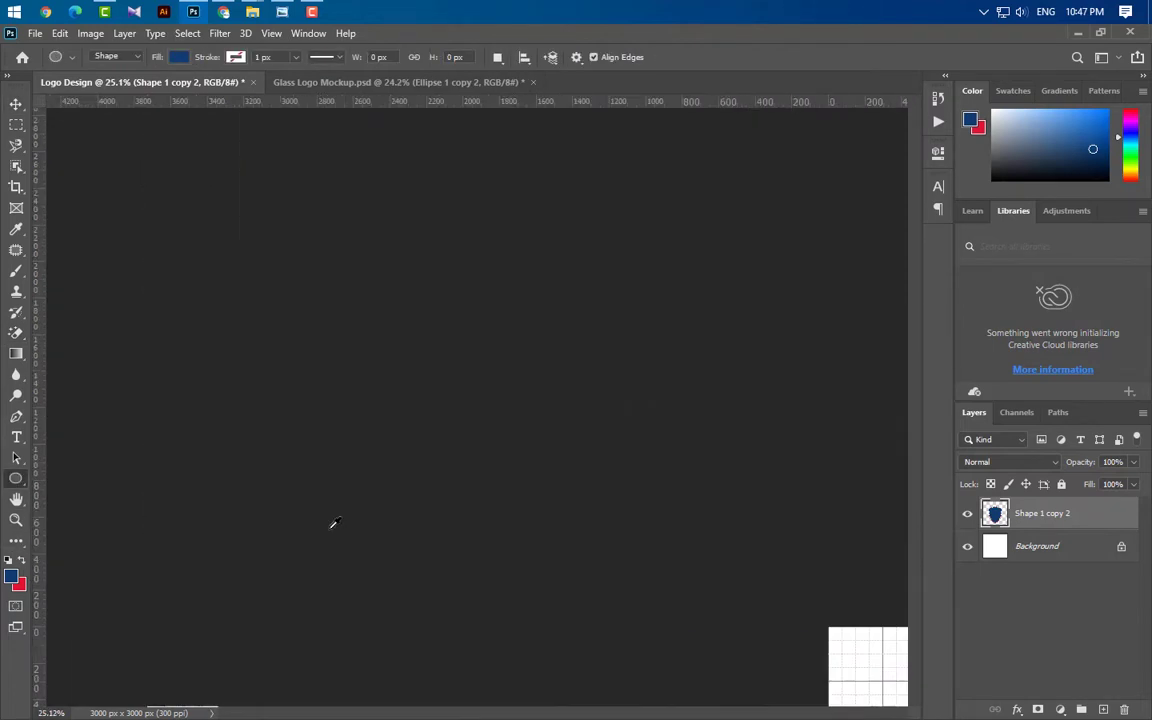
{"action": "left_click_drag", "start_coordinate": [340, 314], "coordinate": [586, 557]}
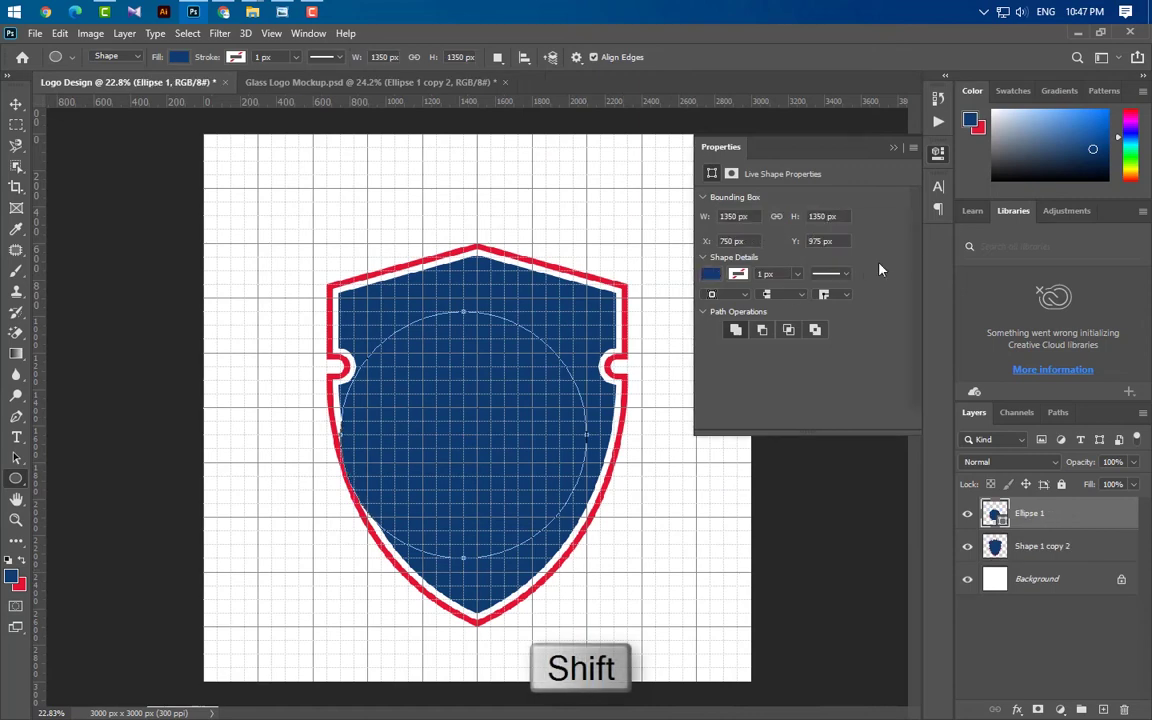
{"action": "left_click", "coordinate": [892, 148]}
- Scale the circle to 155.56% and position its centre at about X 1385 px, Y 1275 px over the shield
{"action": "key", "text": "ctrl+t"}
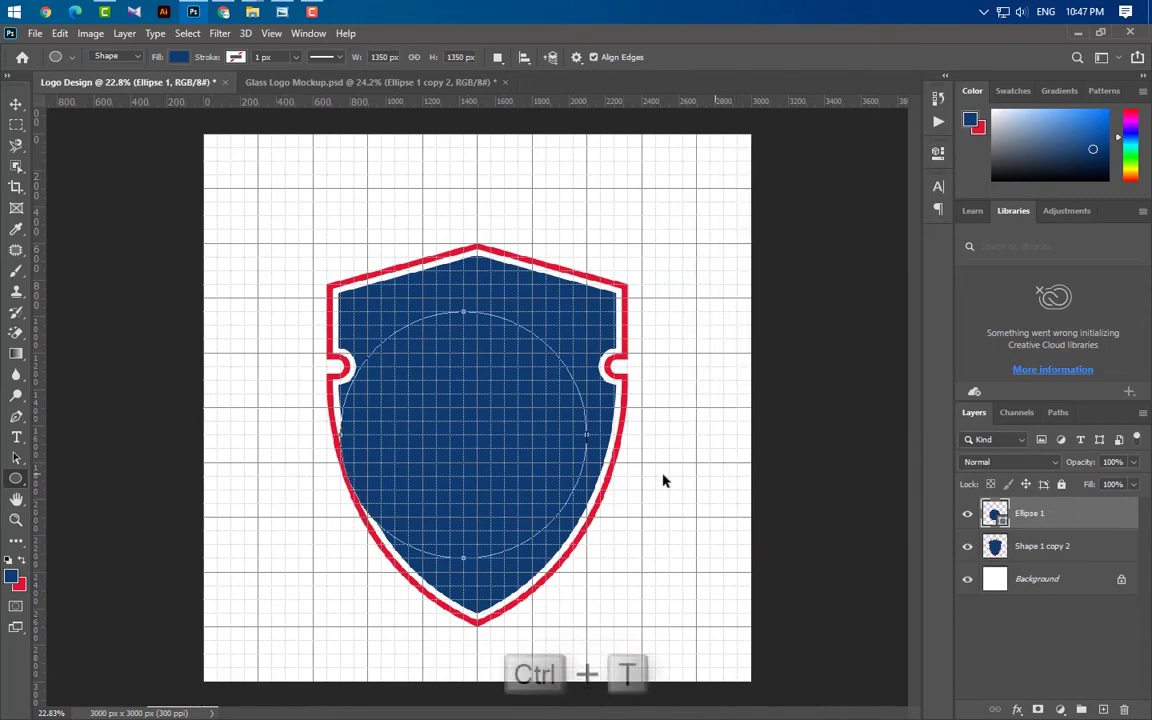
{"action": "left_click_drag", "start_coordinate": [485, 440], "coordinate": [498, 318]}
{"action": "left_click_drag", "start_coordinate": [479, 434], "coordinate": [477, 572]}
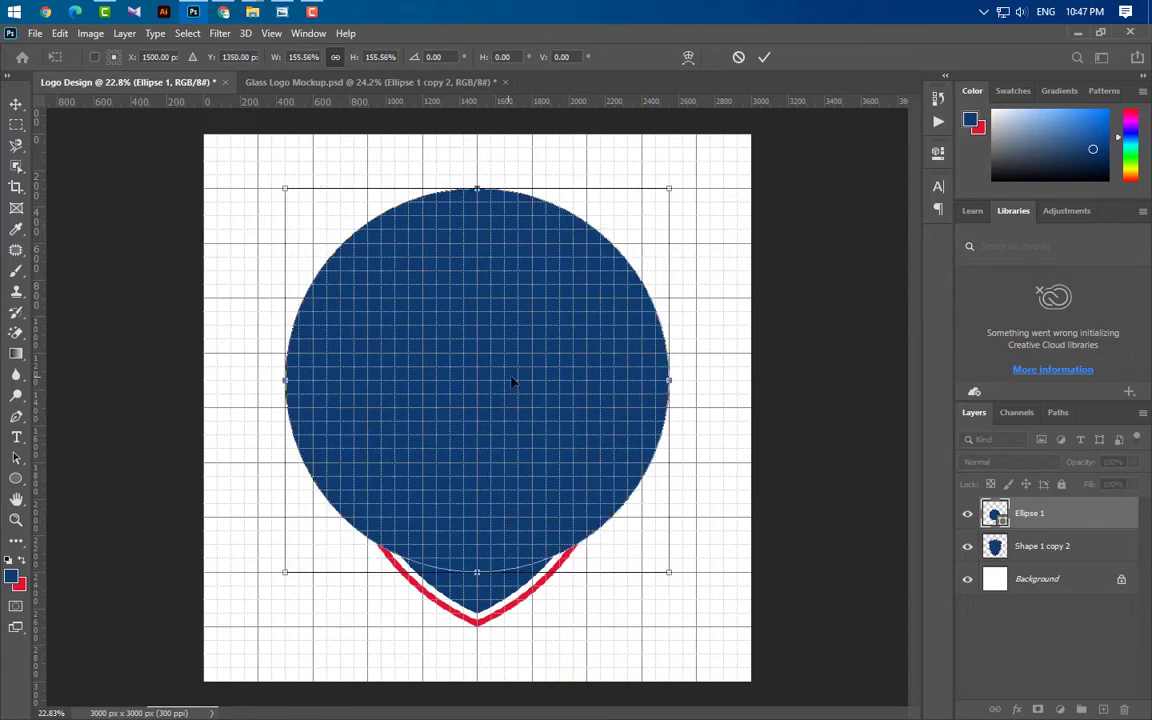
{"action": "left_click_drag", "start_coordinate": [531, 374], "coordinate": [508, 362]}
{"action": "key", "text": "Right"}
{"action": "key", "text": "Right"}
{"action": "key", "text": "Right"}
{"action": "key", "text": "Right"}
{"action": "key", "text": "Right"}
{"action": "key", "text": "Right"}
{"action": "key", "text": "Right"}
{"action": "key", "text": "Right"}
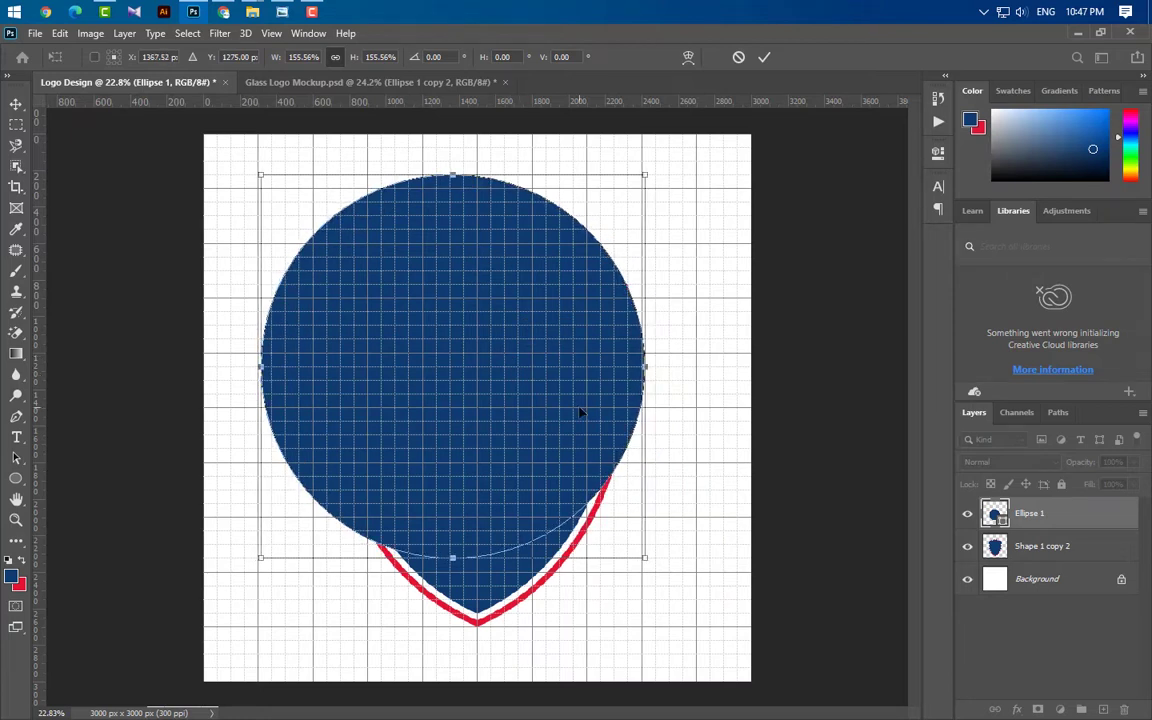
{"action": "left_click", "coordinate": [764, 58]}
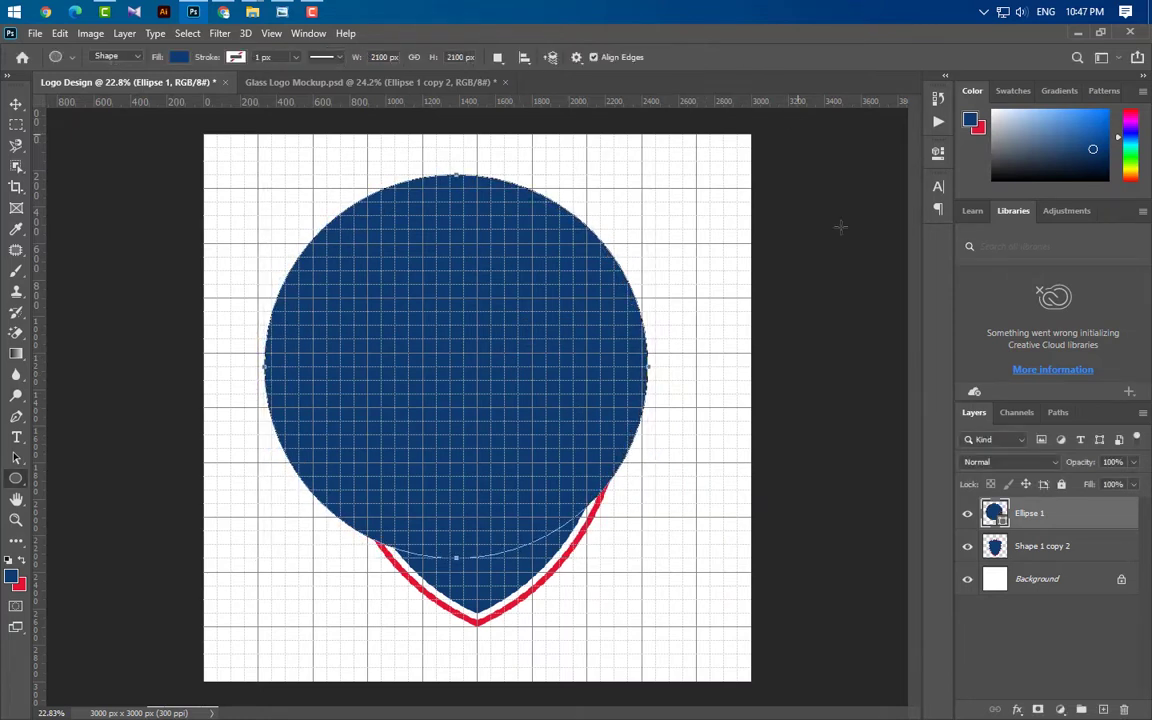
- Recolour the large circle to #e31432, sampled from the shield's red outline
{"action": "double_click", "coordinate": [1000, 518]}
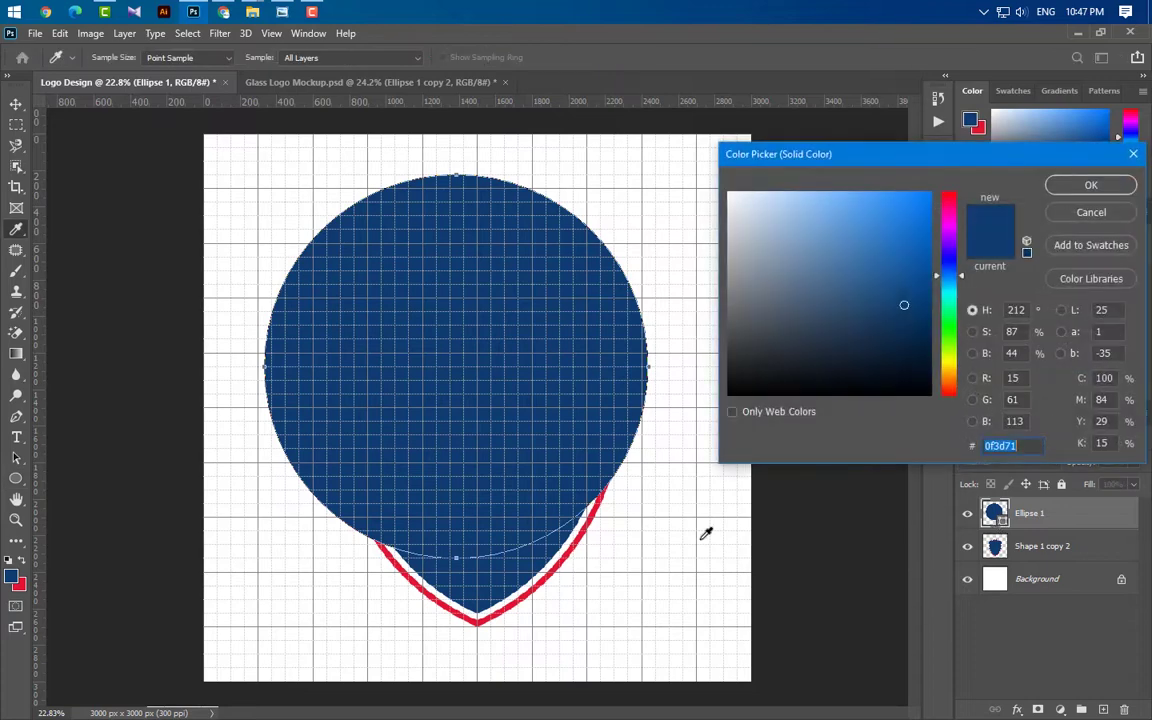
{"action": "left_click", "coordinate": [568, 551]}
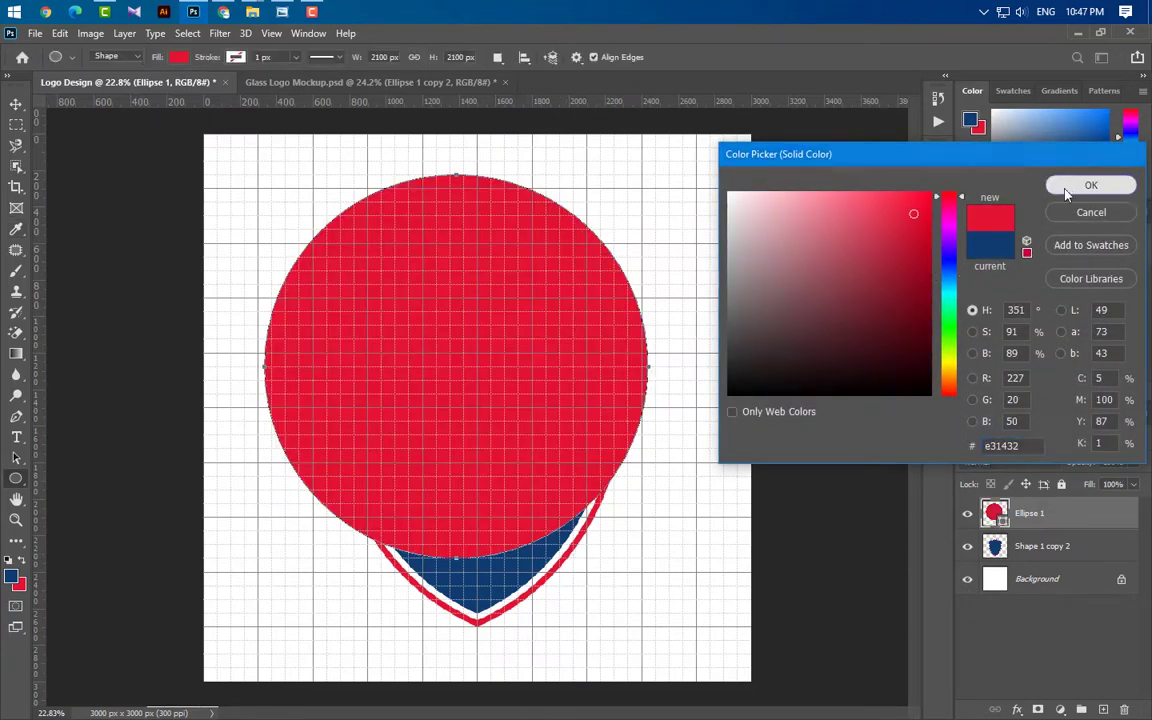
{"action": "left_click", "coordinate": [1088, 185]}
- Duplicate the red circle and fill the copy with the dark blue sampled from the shield
{"action": "left_click_drag", "start_coordinate": [1108, 519], "coordinate": [1103, 709]}
{"action": "double_click", "coordinate": [1001, 521]}
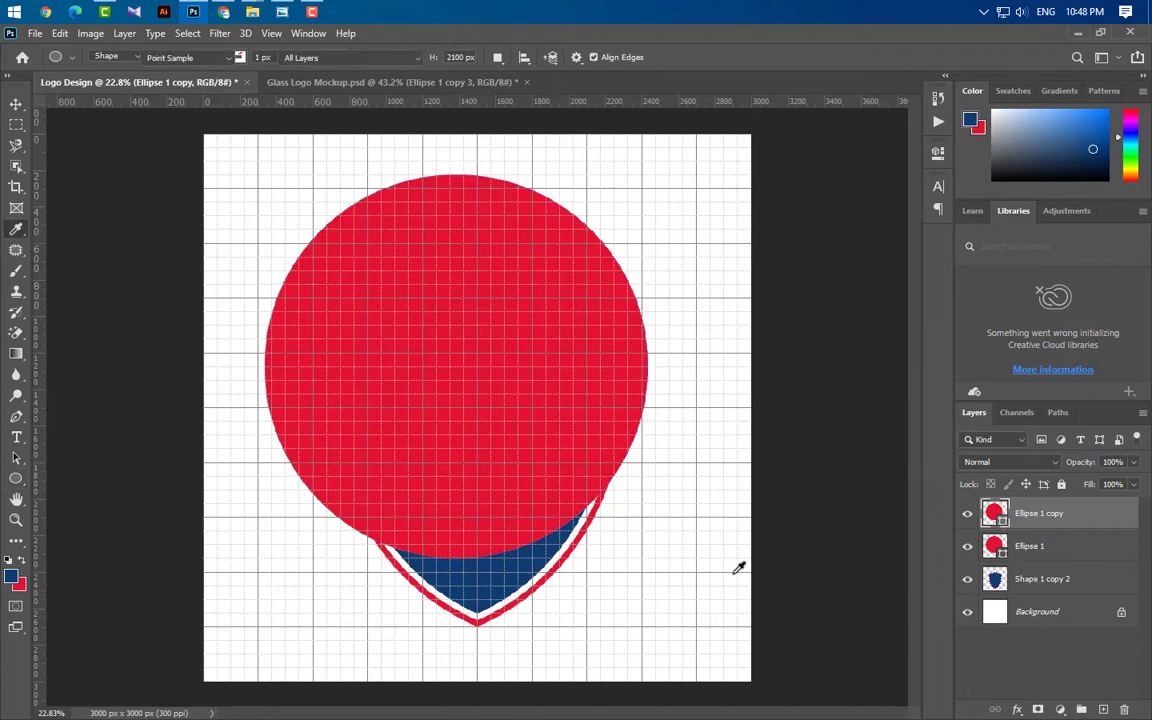
{"action": "left_click", "coordinate": [483, 566]}
{"action": "left_click", "coordinate": [1082, 186]}
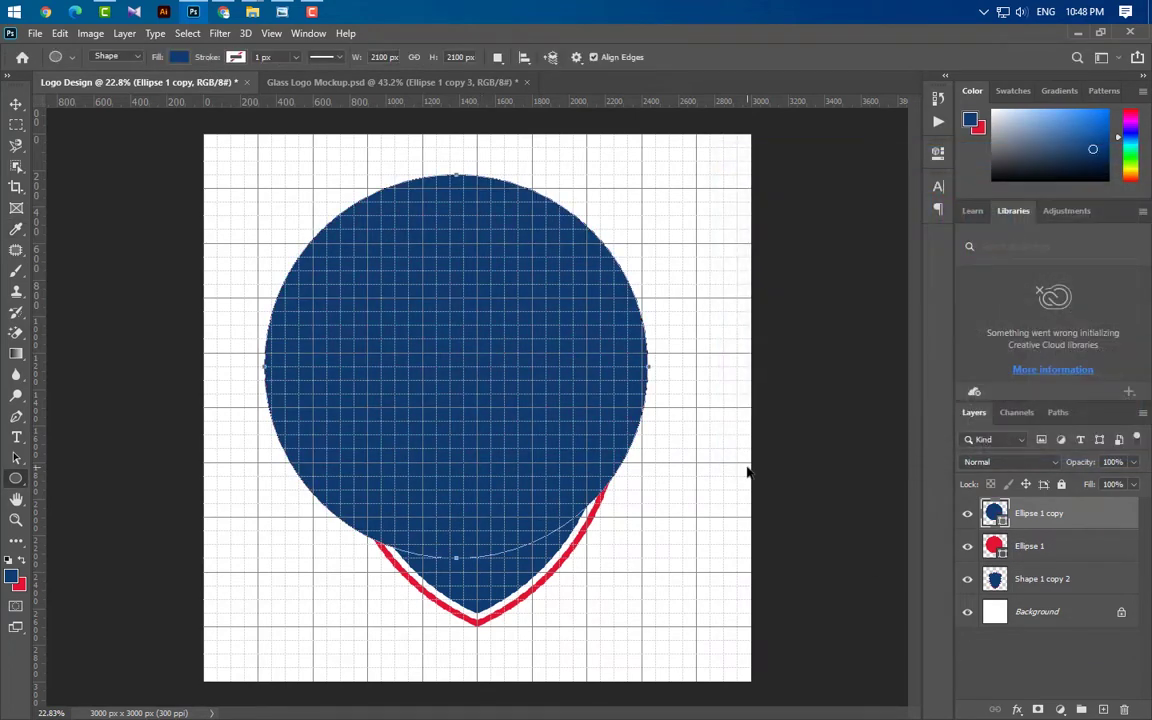
- Offset the blue circle up and to the left of the red one, centred at about X 1342 px, Y 1157 px
{"action": "key", "text": "ctrl+t"}
{"action": "scroll", "coordinate": [450, 135], "scroll_direction": "up", "scroll_amount": 4}
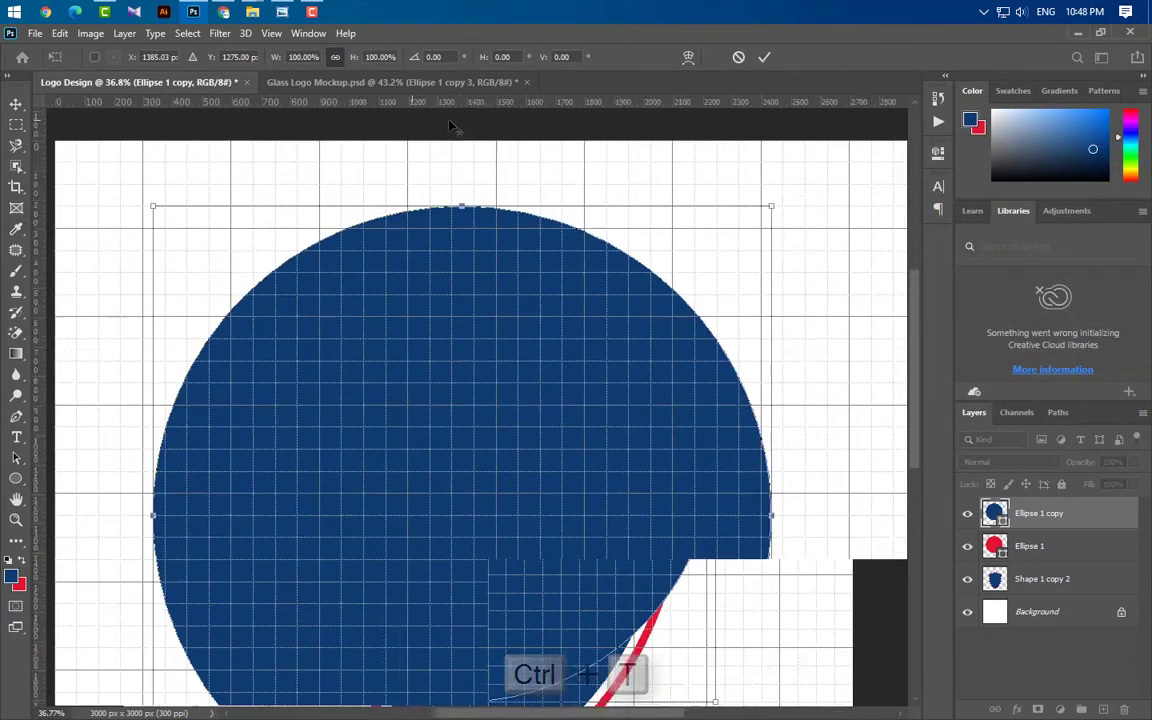
{"action": "left_click_drag", "start_coordinate": [527, 284], "coordinate": [513, 237]}
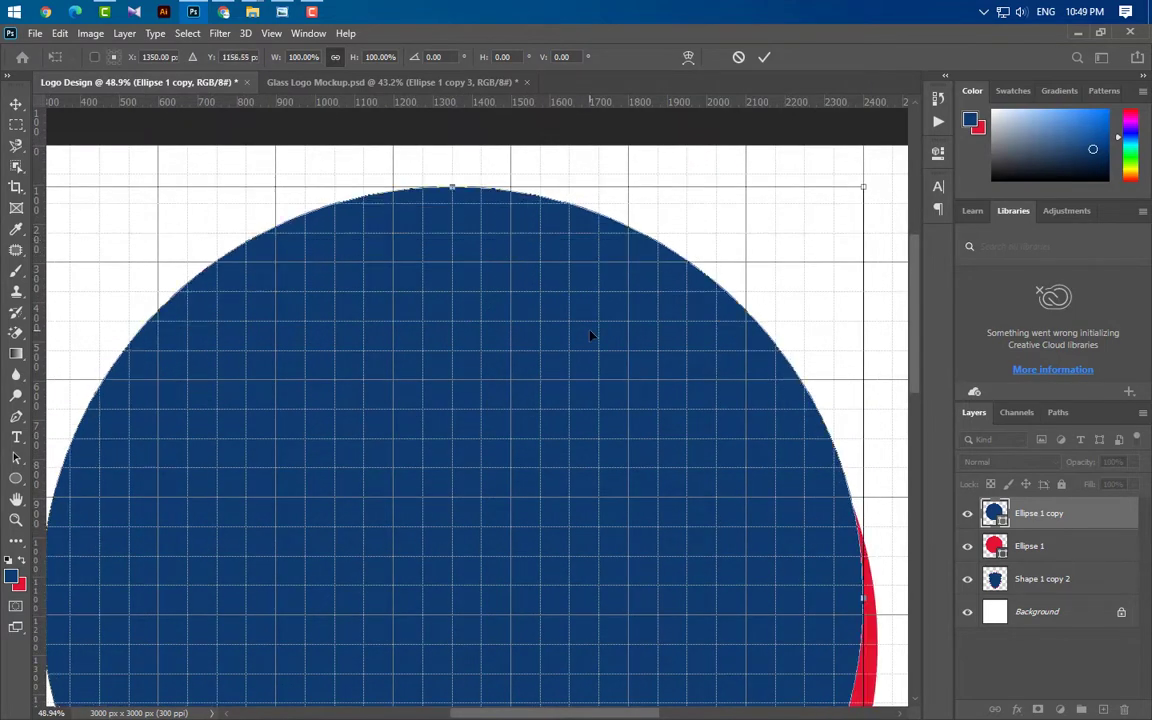
{"action": "key", "text": "Left"}
{"action": "key", "text": "Left"}
{"action": "key", "text": "Left"}
{"action": "key", "text": "Left"}
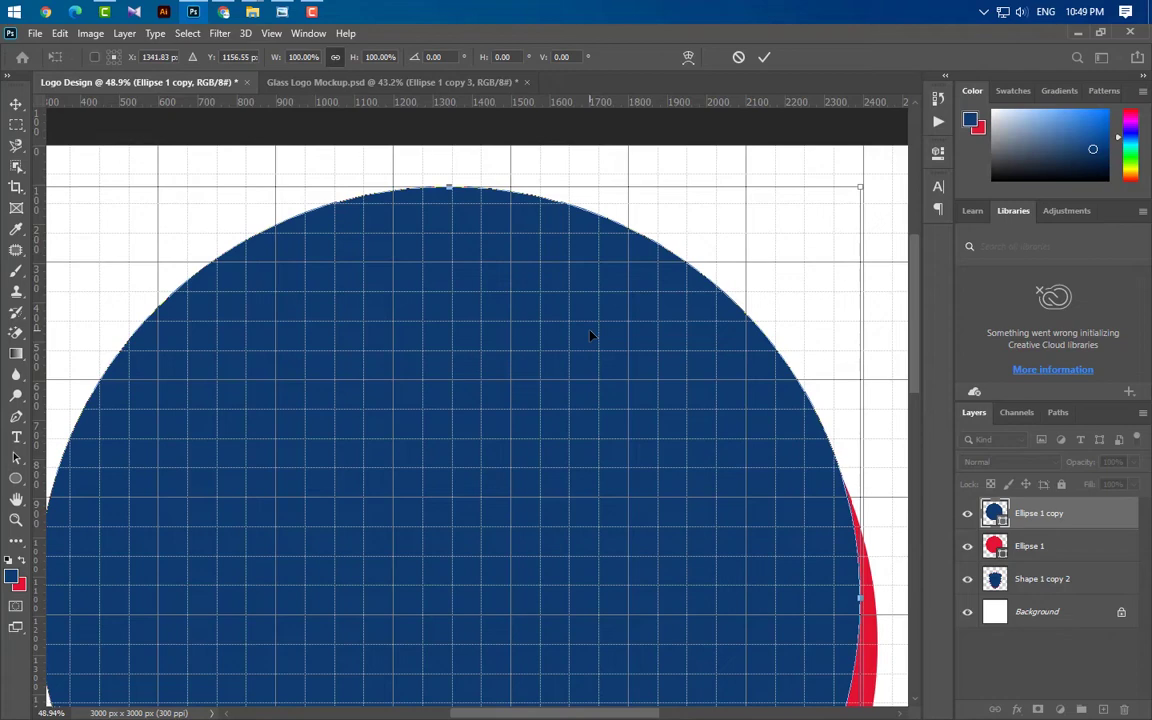
{"action": "scroll", "coordinate": [590, 336], "scroll_direction": "down", "scroll_amount": 4}
{"action": "left_click", "coordinate": [764, 57]}
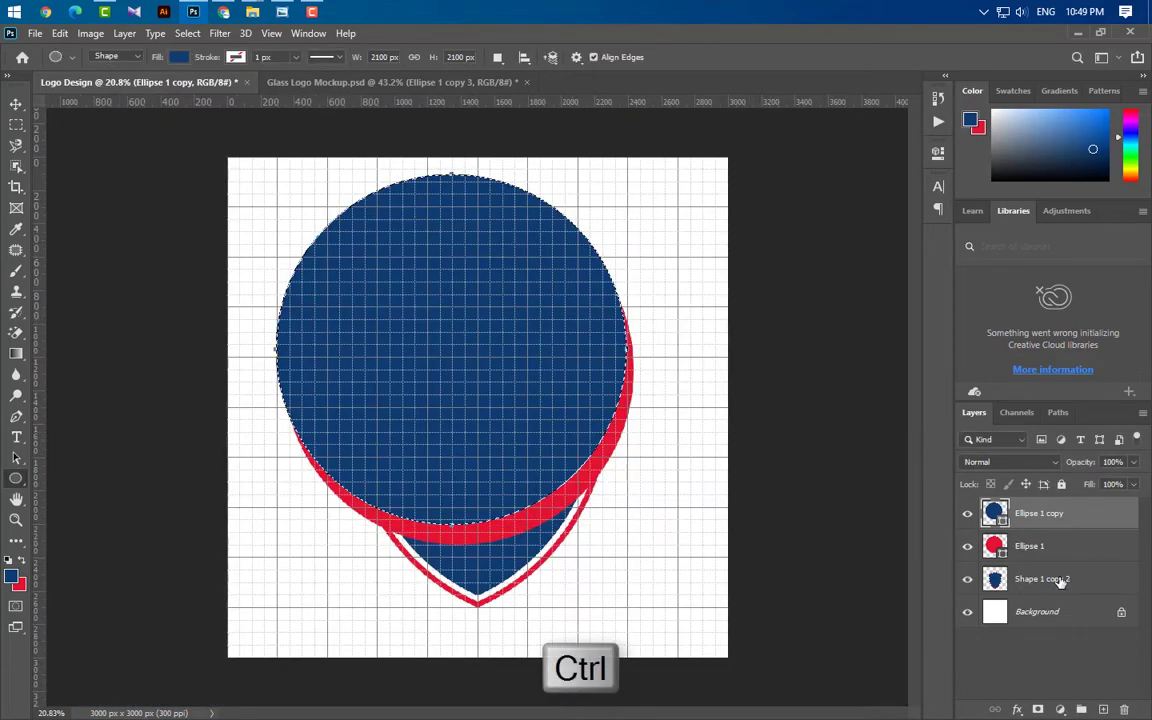
- Cut the blue circle's outline out of the rasterized red circle to leave a crescent swoosh, hide the blue circle, and deselect
{"action": "left_click", "coordinate": [994, 513], "text": "ctrl"}
{"action": "left_click", "coordinate": [967, 514]}
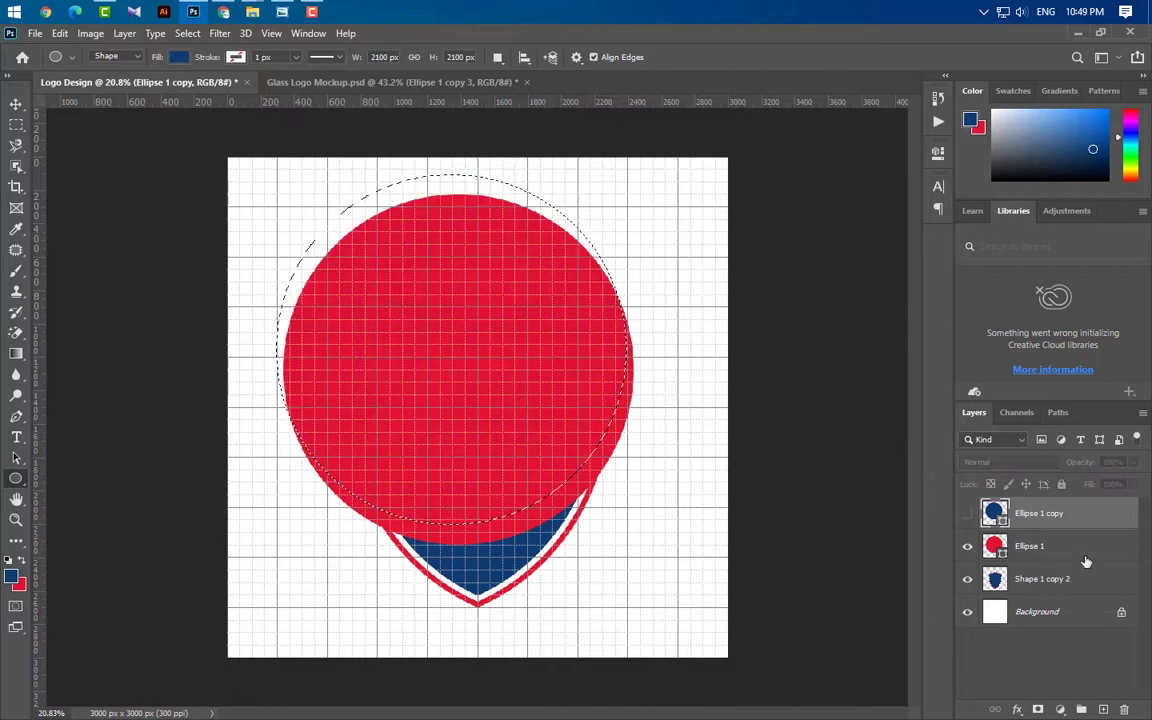
{"action": "left_click", "coordinate": [1092, 546]}
{"action": "right_click", "coordinate": [1092, 546]}
{"action": "left_click", "coordinate": [921, 287]}
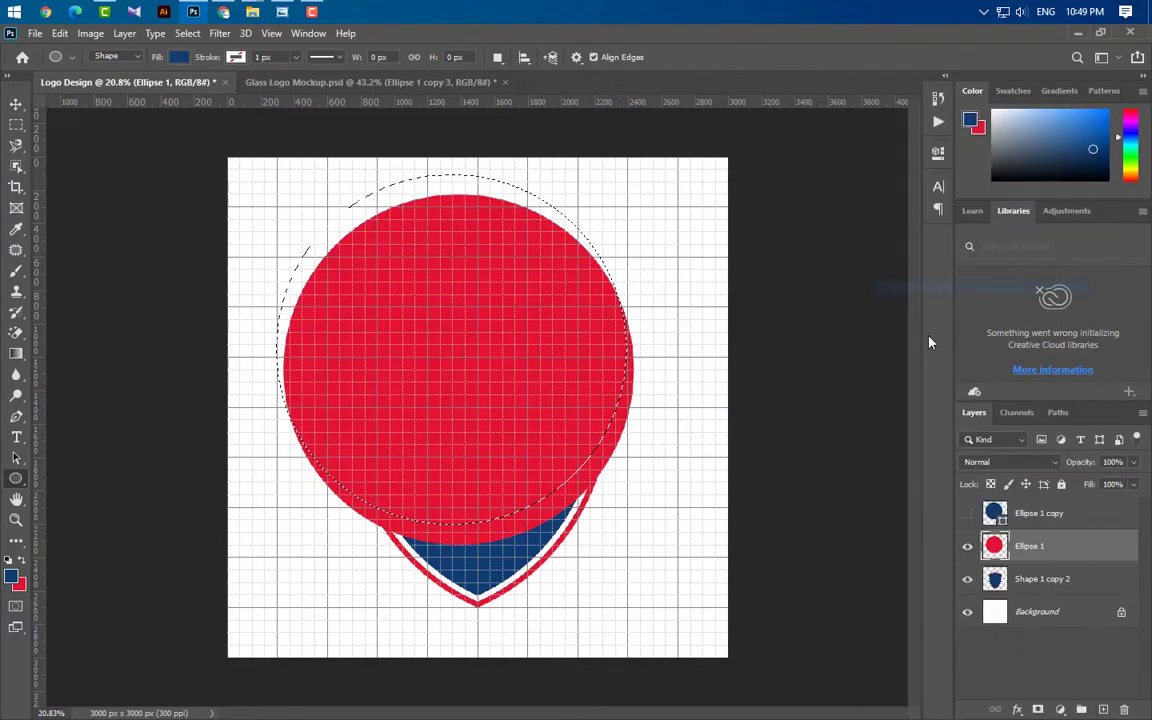
{"action": "key", "text": "Delete"}
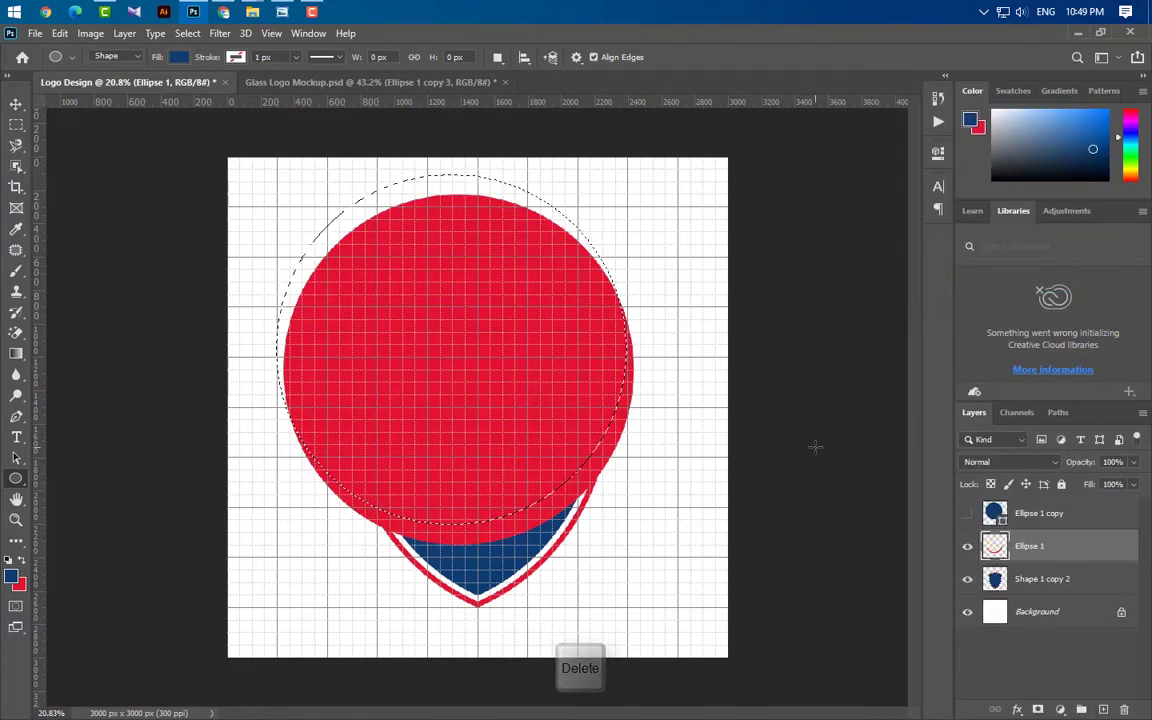
{"action": "key", "text": "ctrl+d"}
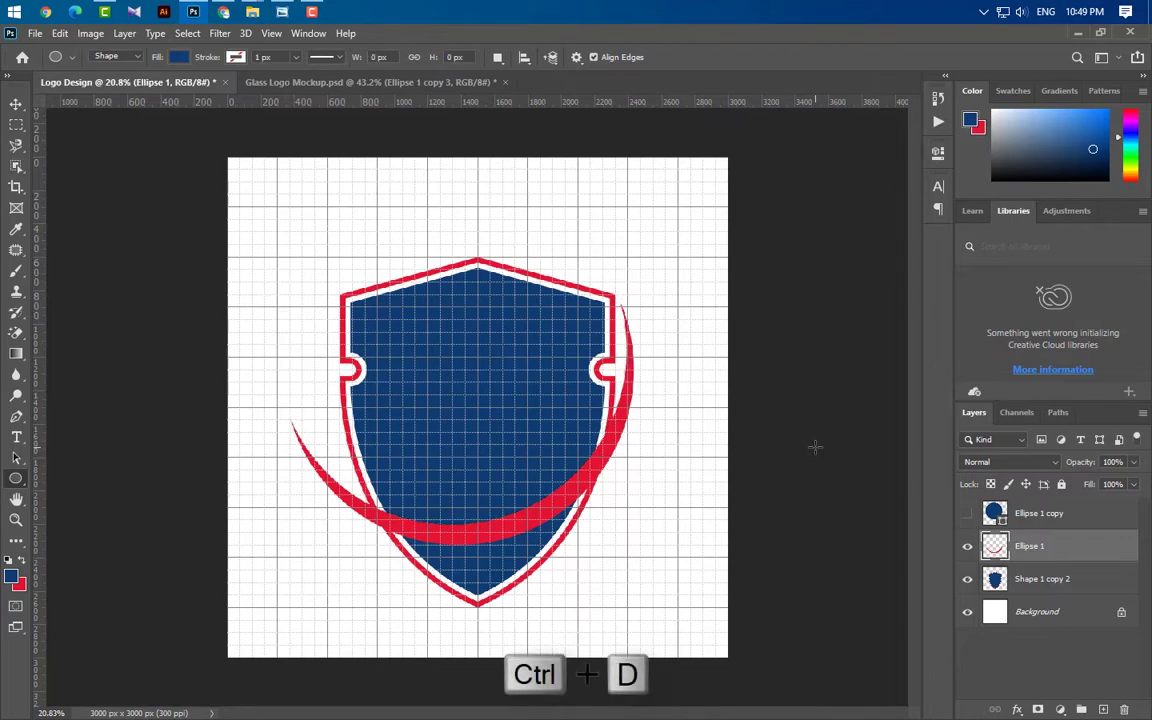
- Duplicate the red crescent layer, Ellipse 1
{"action": "scroll", "coordinate": [617, 483], "scroll_direction": "up", "scroll_amount": 1}
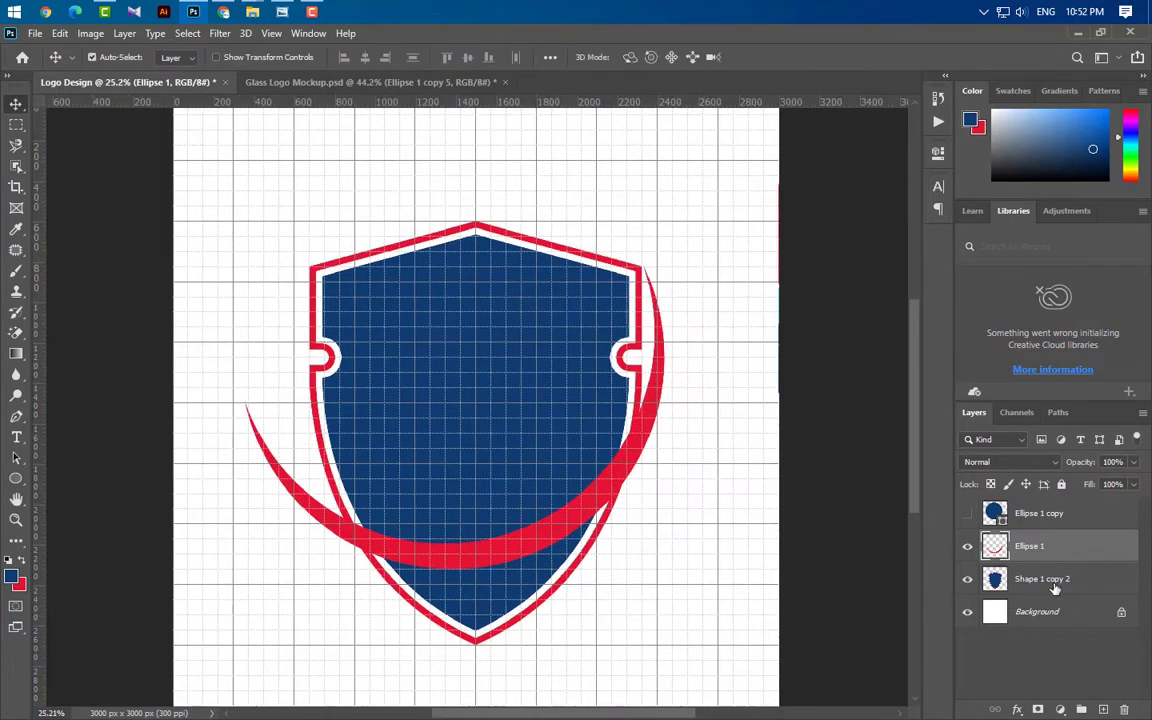
{"action": "left_click_drag", "start_coordinate": [1099, 572], "coordinate": [1103, 708]}
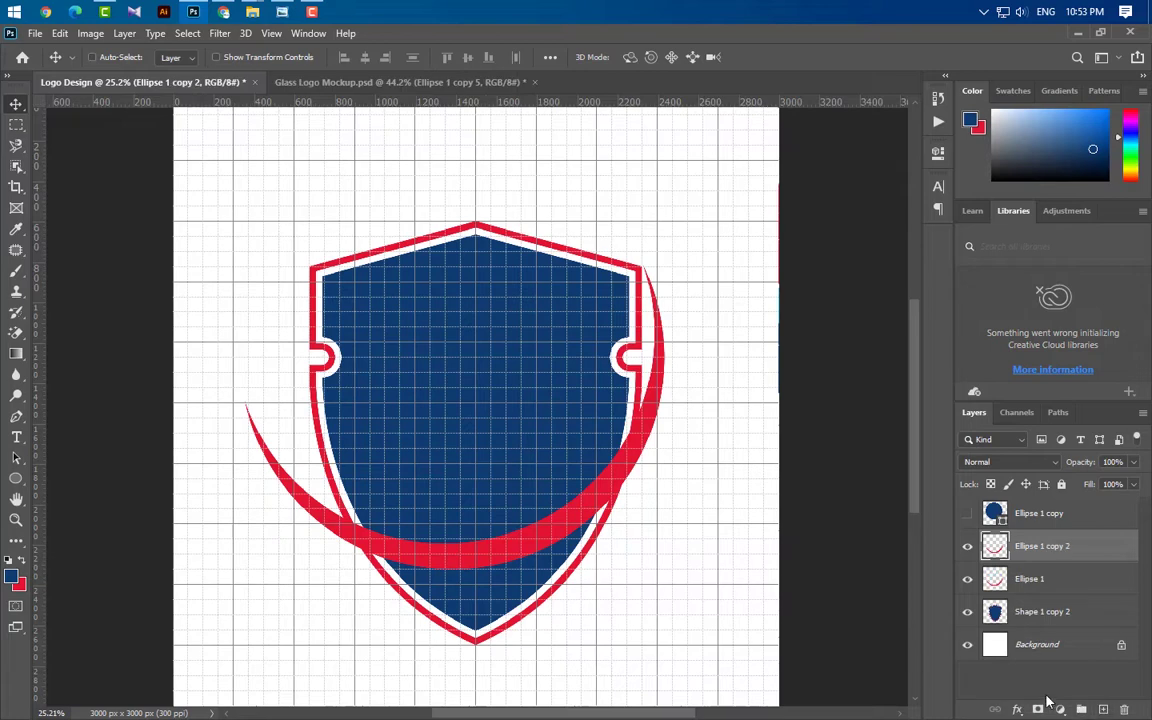
- Move the duplicated red crescent down and to the right, centring it at about X 1518 px, Y 1658 px
{"action": "key", "text": "ctrl+t"}
{"action": "scroll", "coordinate": [500, 689], "scroll_direction": "up", "scroll_amount": 7}
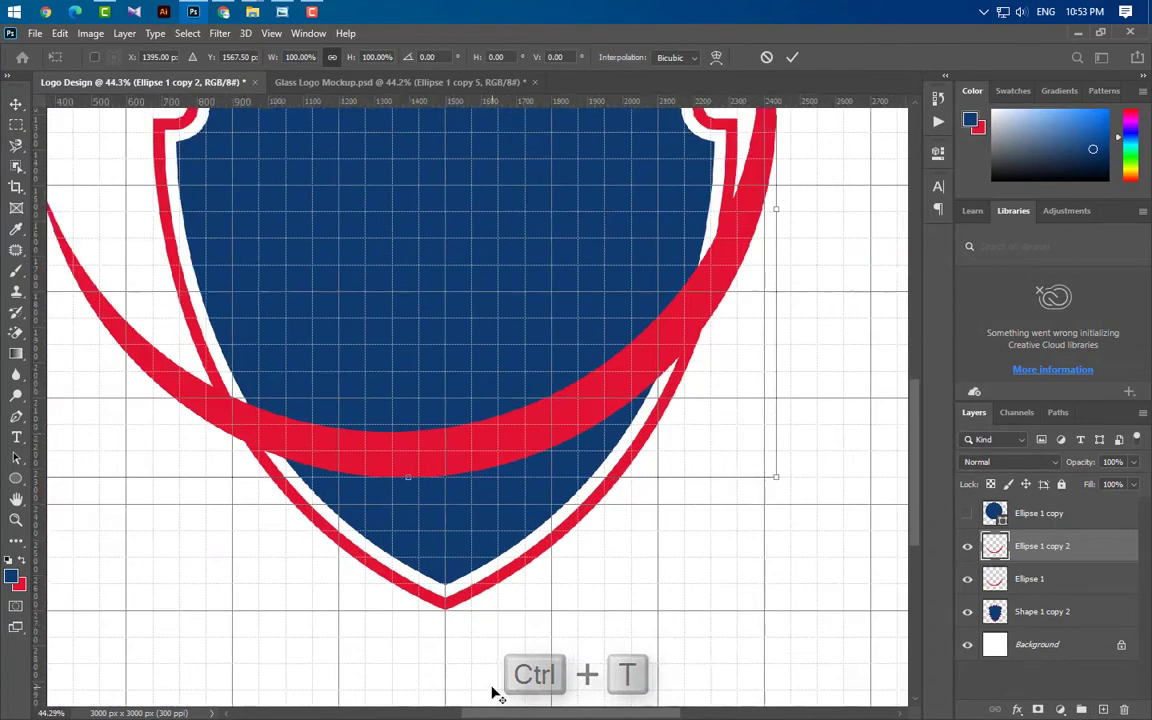
{"action": "left_click_drag", "start_coordinate": [454, 449], "coordinate": [508, 470]}
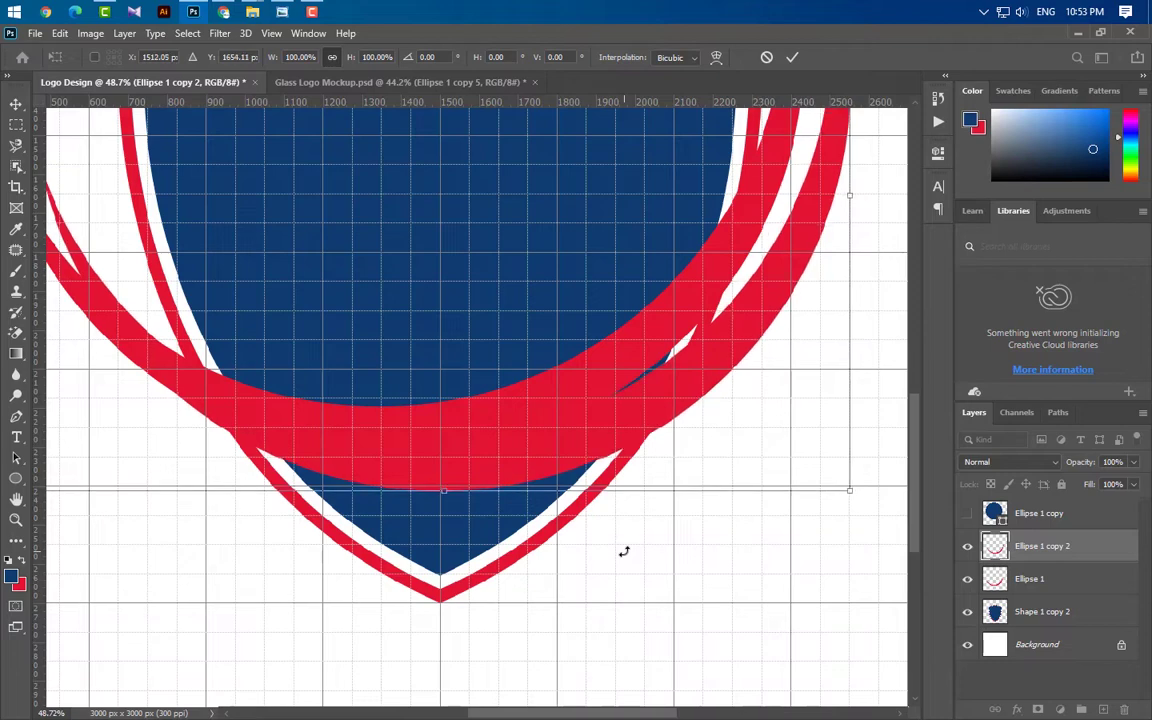
{"action": "key", "text": "Right"}
{"action": "key", "text": "Right"}
{"action": "key", "text": "Down"}
{"action": "key", "text": "Down"}
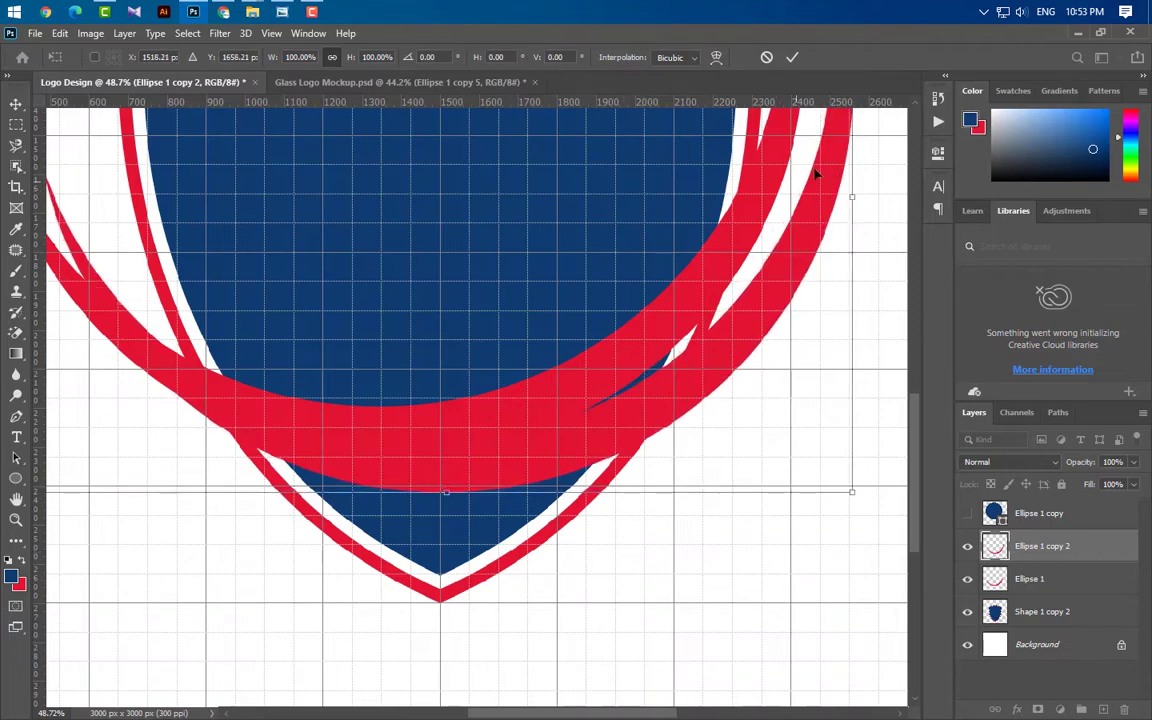
{"action": "left_click", "coordinate": [790, 58]}
- Show the hidden blue circle layer, Ellipse 1 copy, and set its opacity to 100%
{"action": "scroll", "coordinate": [620, 527], "scroll_direction": "down", "scroll_amount": 5}
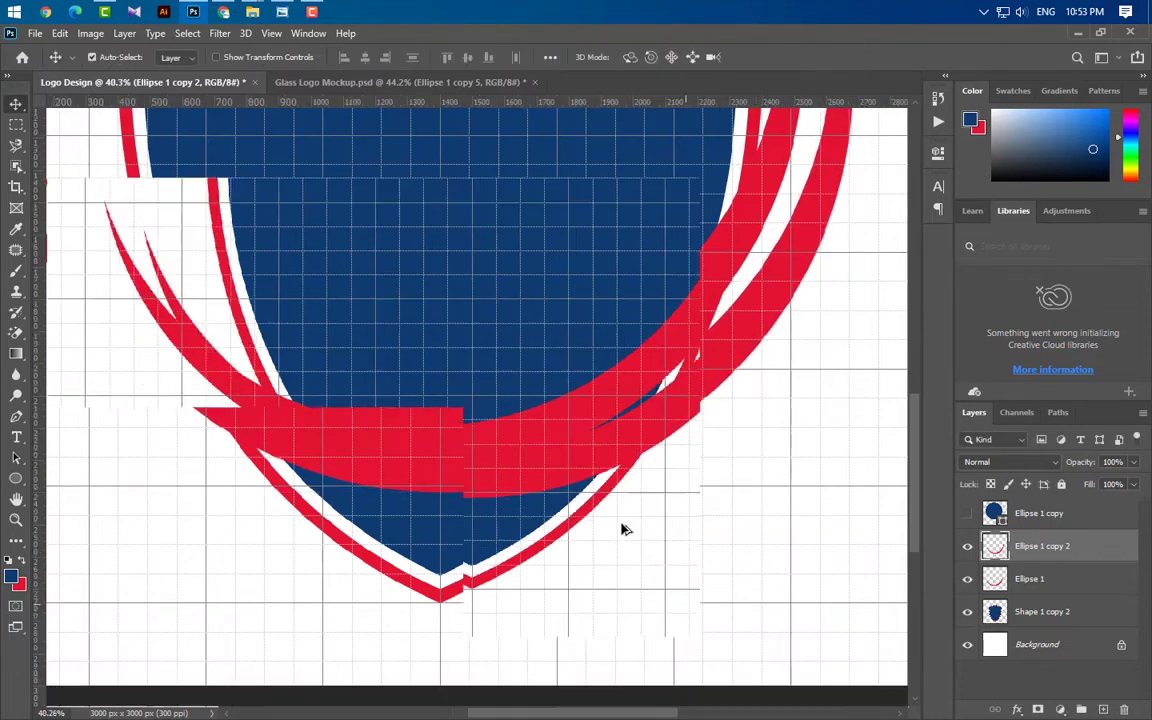
{"action": "scroll", "coordinate": [580, 520], "scroll_direction": "up", "scroll_amount": 2}
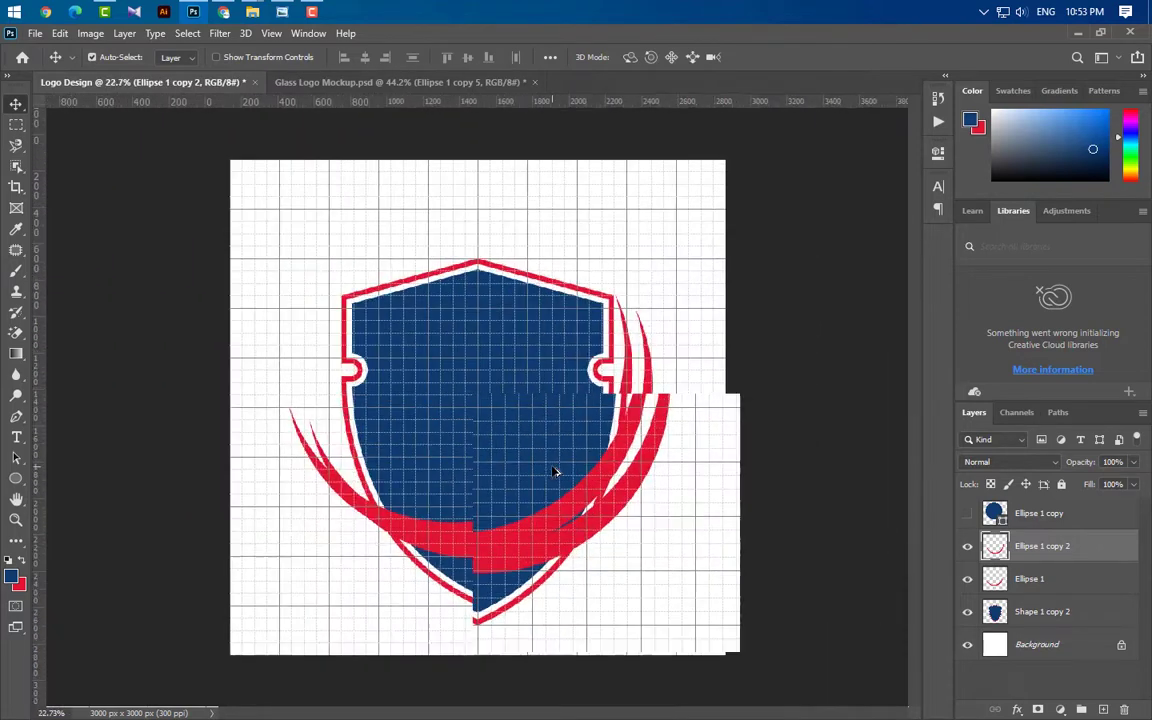
{"action": "left_click", "coordinate": [967, 514]}
{"action": "left_click", "coordinate": [1075, 517]}
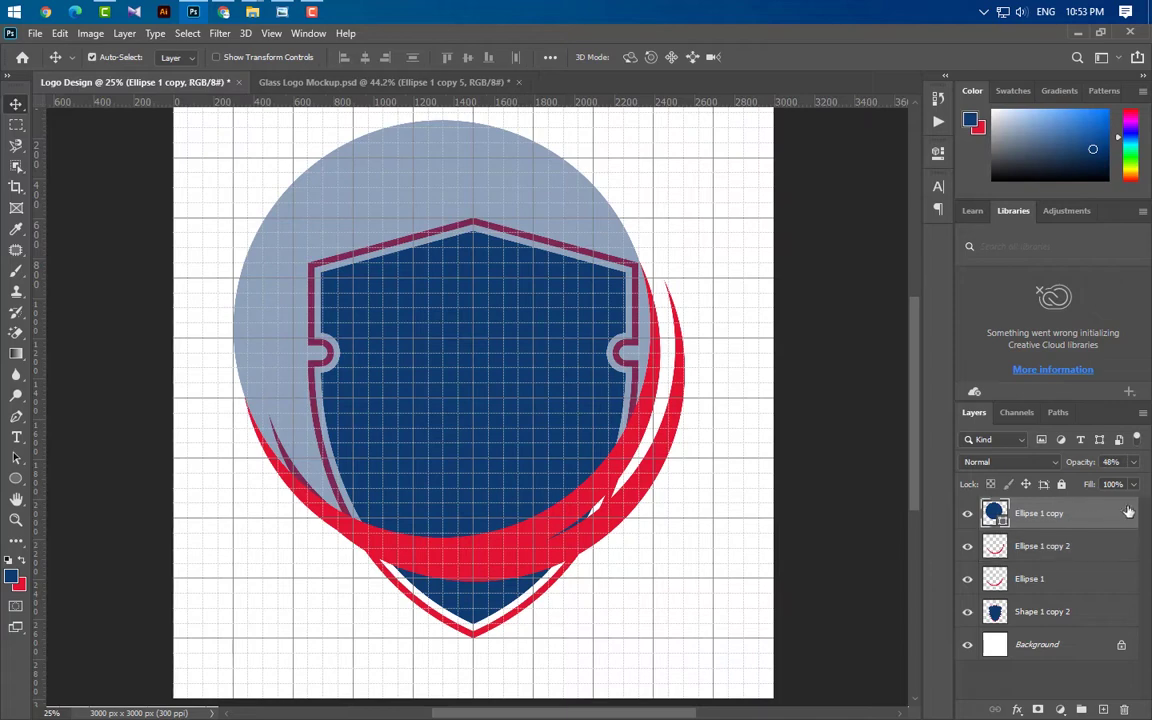
{"action": "left_click", "coordinate": [1135, 463]}
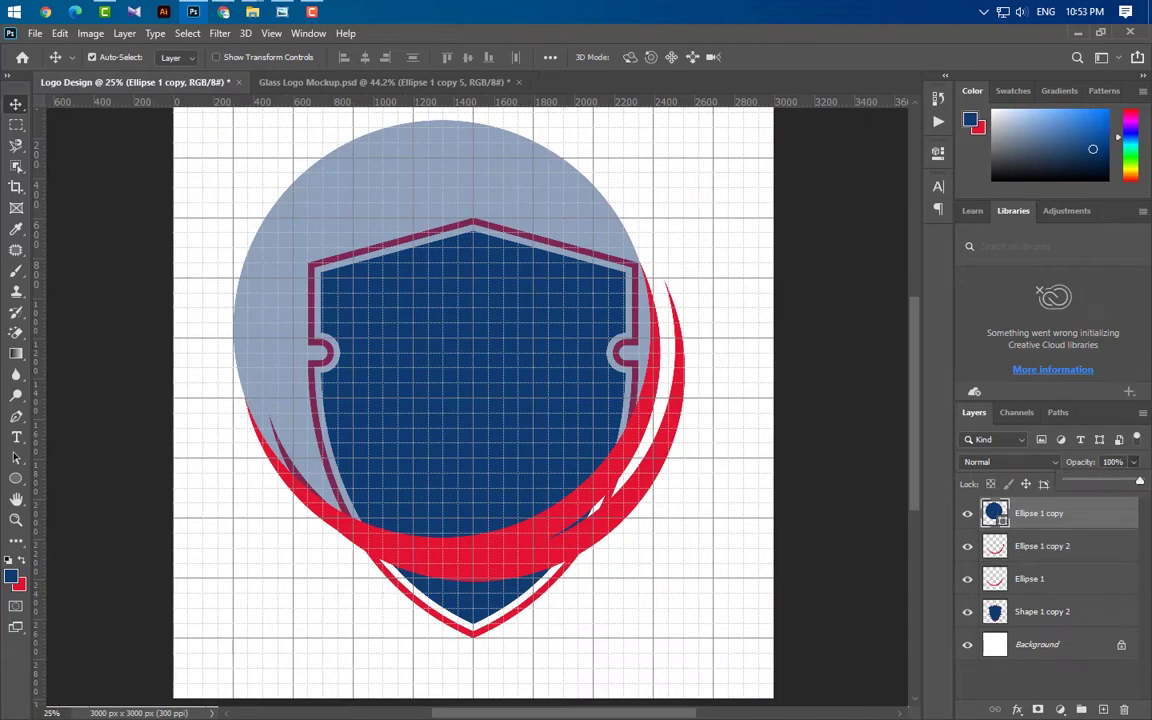
- Enlarge the blue circle to about 104.4% and centre it at about X 1388 px, Y 1272 px over the crescents
{"action": "key", "text": "ctrl+t"}
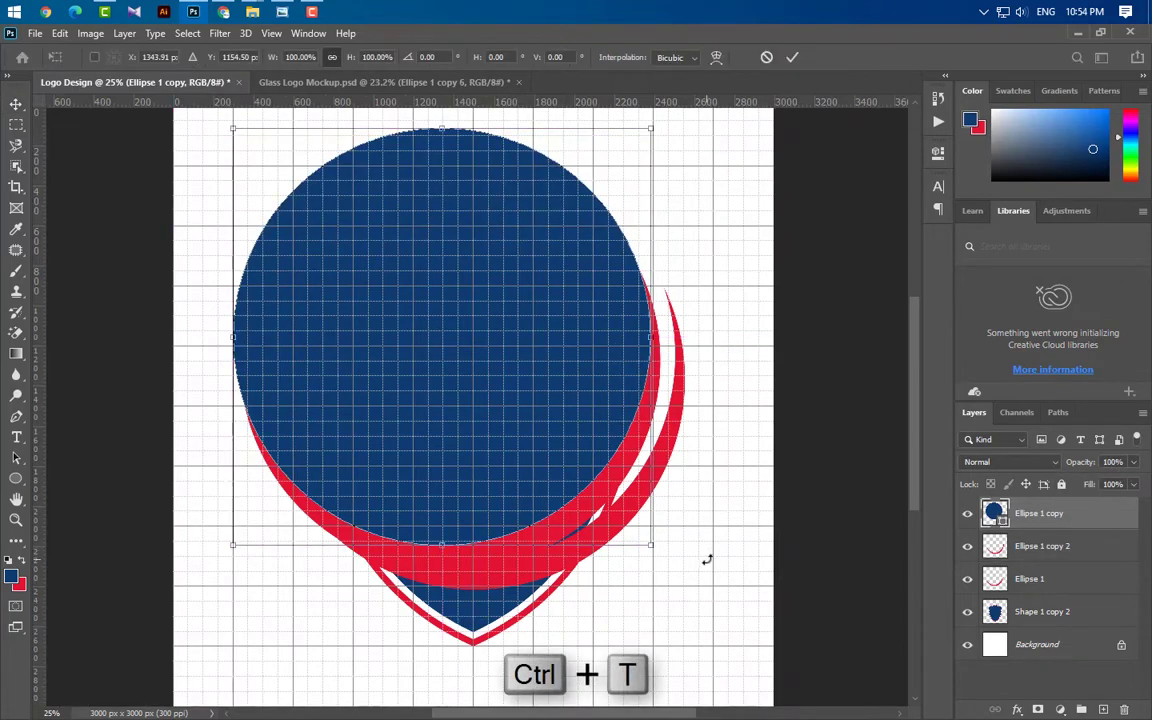
{"action": "scroll", "coordinate": [530, 420], "scroll_direction": "down", "scroll_amount": 1}
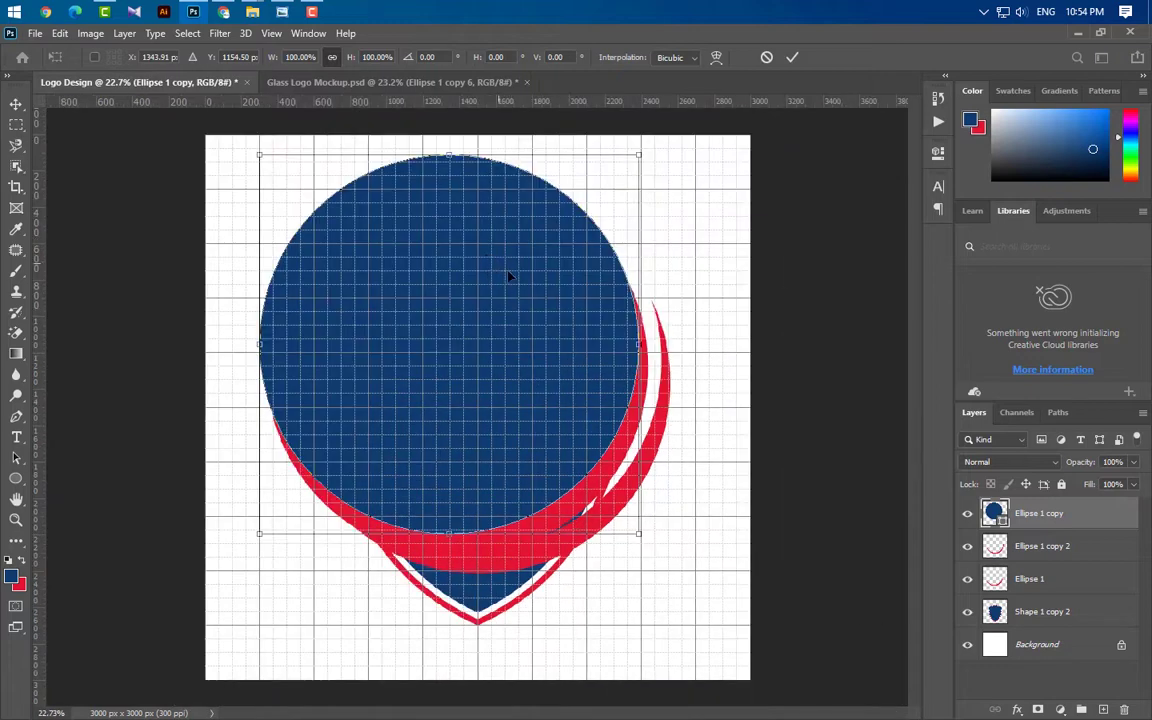
{"action": "left_click_drag", "start_coordinate": [506, 271], "coordinate": [525, 297]}
{"action": "left_click_drag", "start_coordinate": [530, 303], "coordinate": [535, 303]}
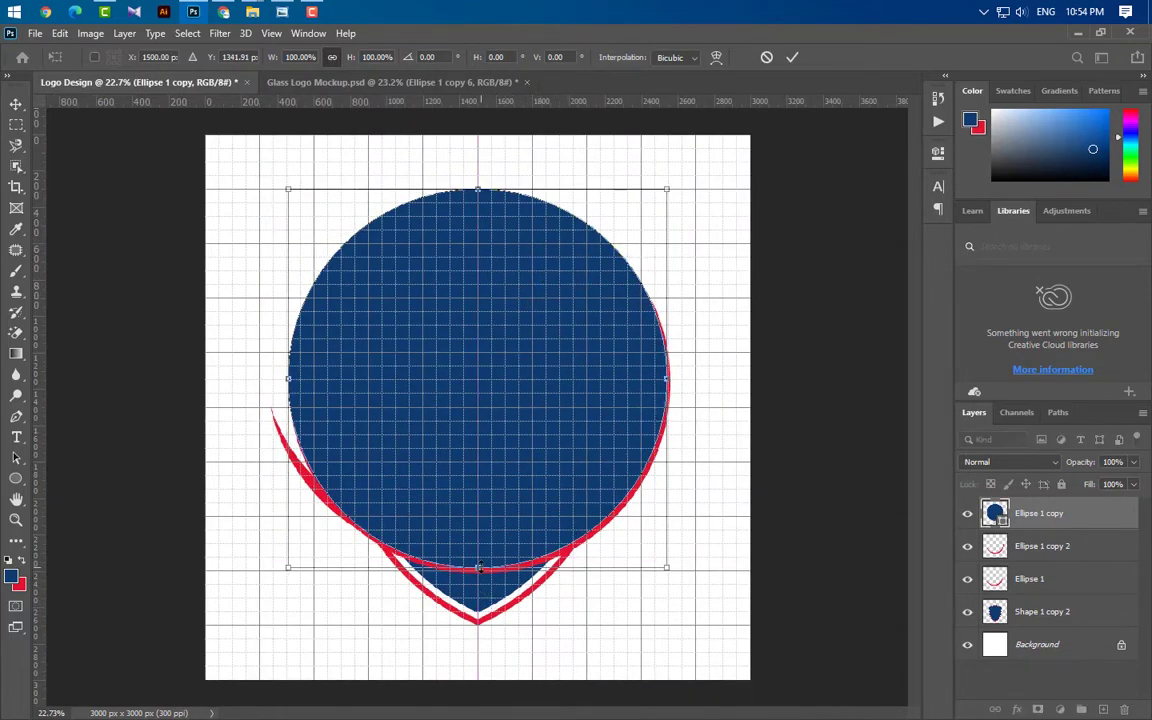
{"action": "left_click_drag", "start_coordinate": [479, 567], "coordinate": [481, 582]}
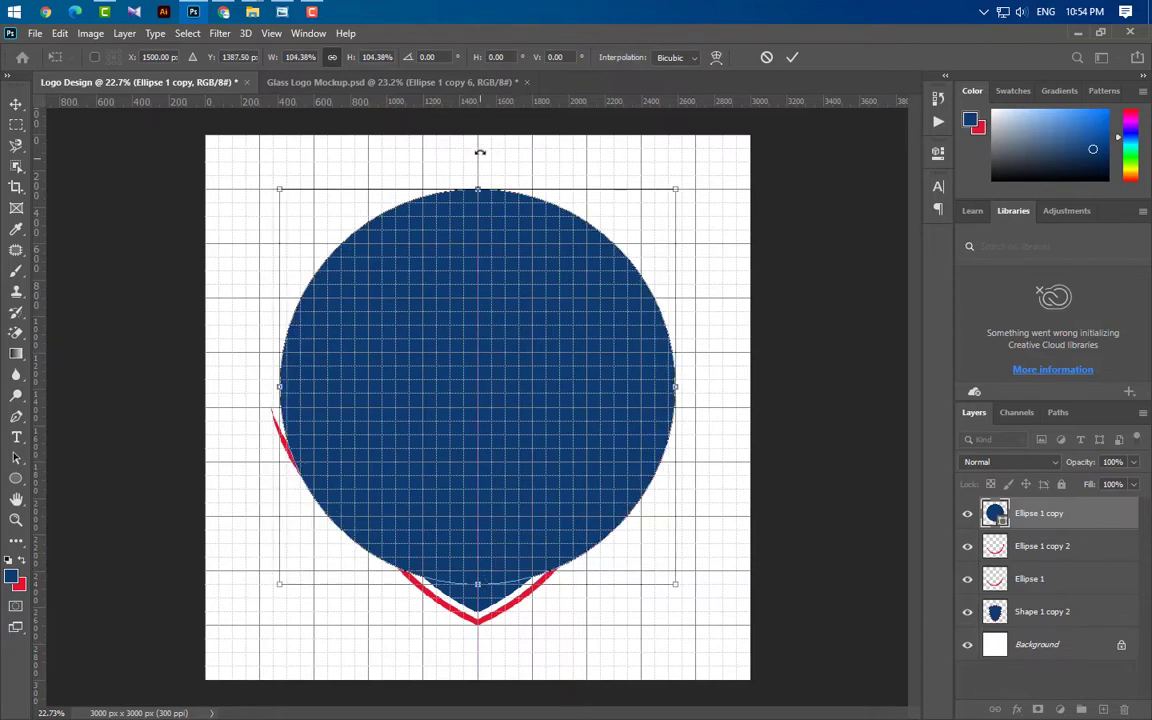
{"action": "scroll", "coordinate": [483, 150], "scroll_direction": "up", "scroll_amount": 5}
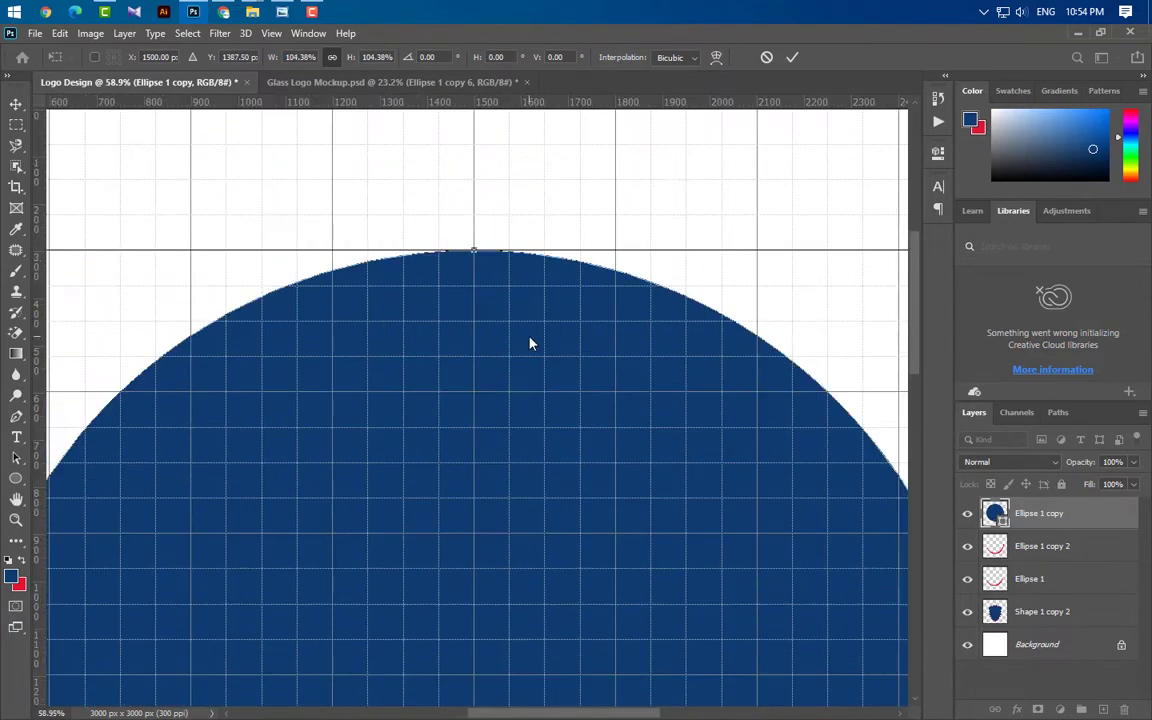
{"action": "left_click_drag", "start_coordinate": [530, 343], "coordinate": [504, 324]}
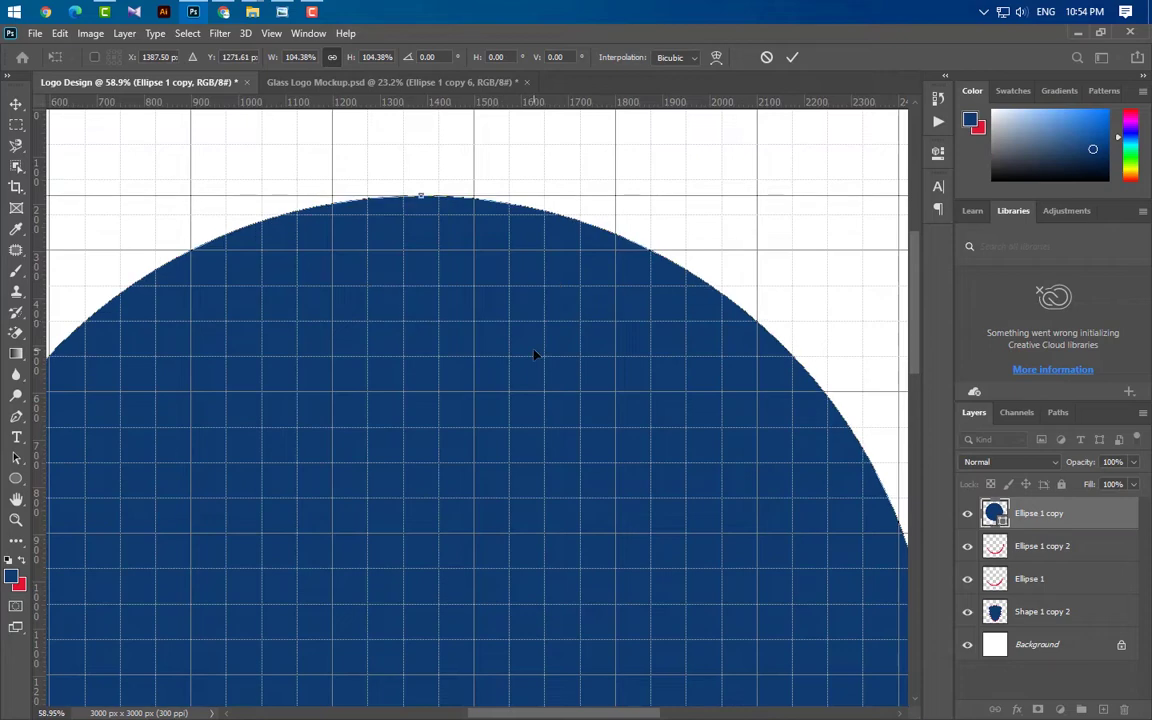
{"action": "left_click", "coordinate": [793, 57]}
- Cut the blue circle's outline out of the second red crescent, removing the circle layer and the selection
{"action": "scroll", "coordinate": [560, 509], "scroll_direction": "down", "scroll_amount": 5}
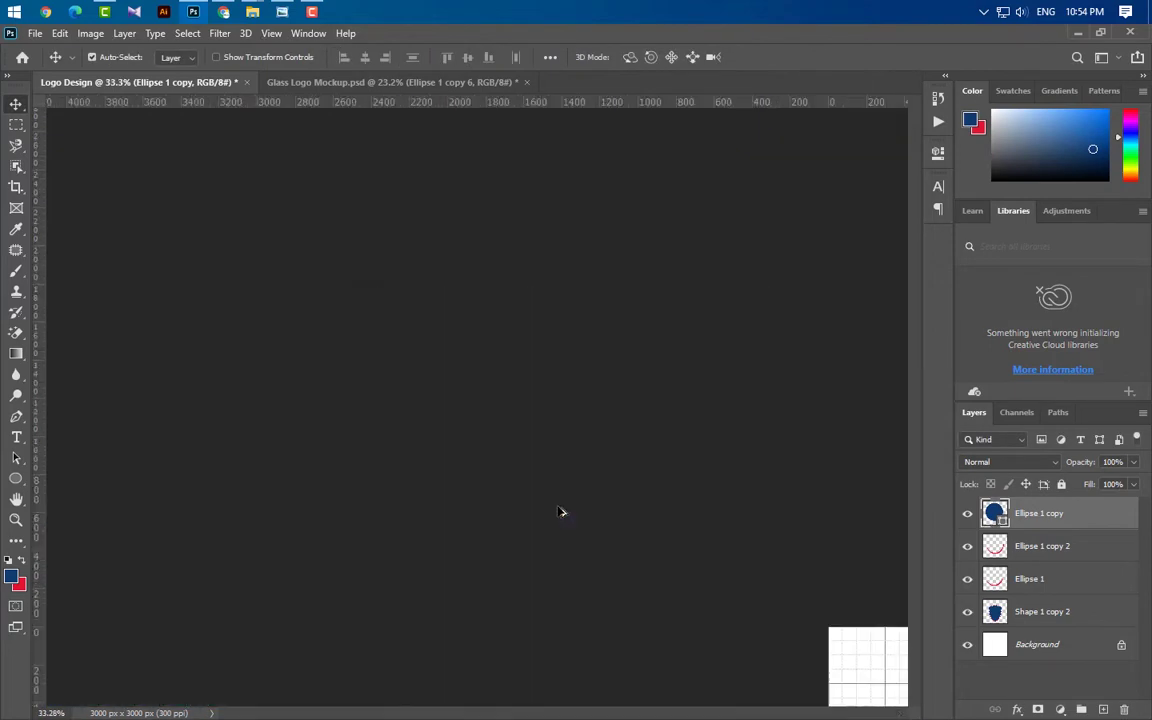
{"action": "left_click", "coordinate": [994, 513], "text": "ctrl"}
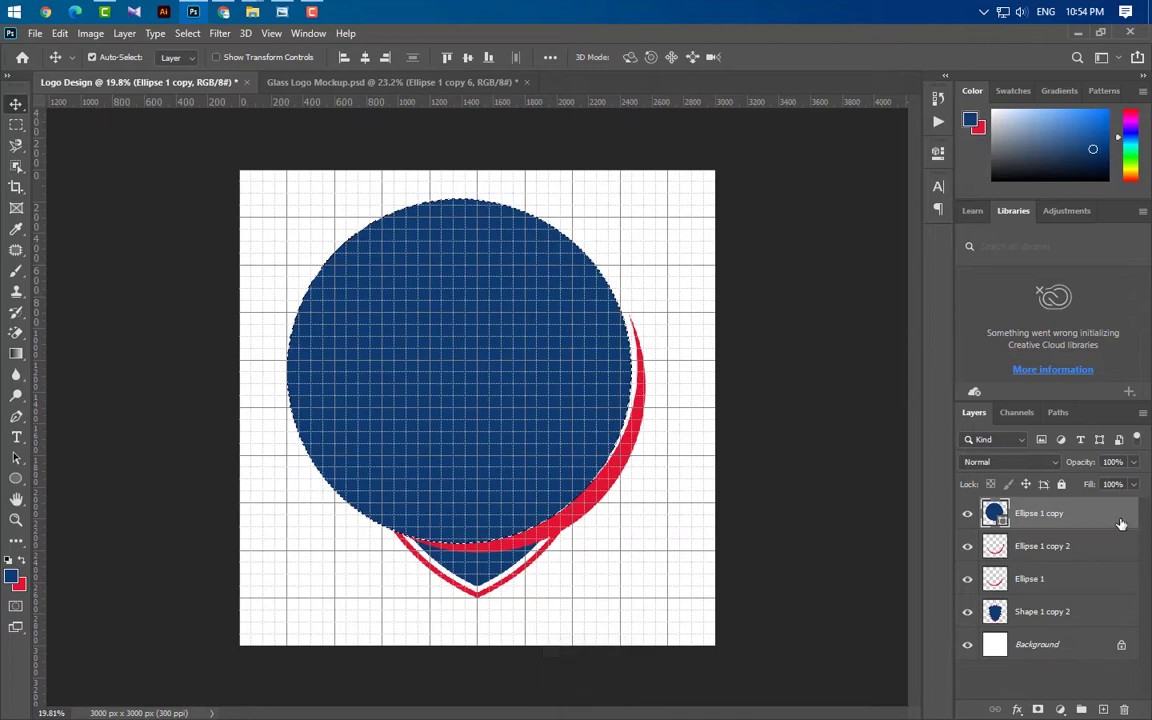
{"action": "left_click_drag", "start_coordinate": [1124, 514], "coordinate": [1124, 709]}
{"action": "key", "text": "Delete"}
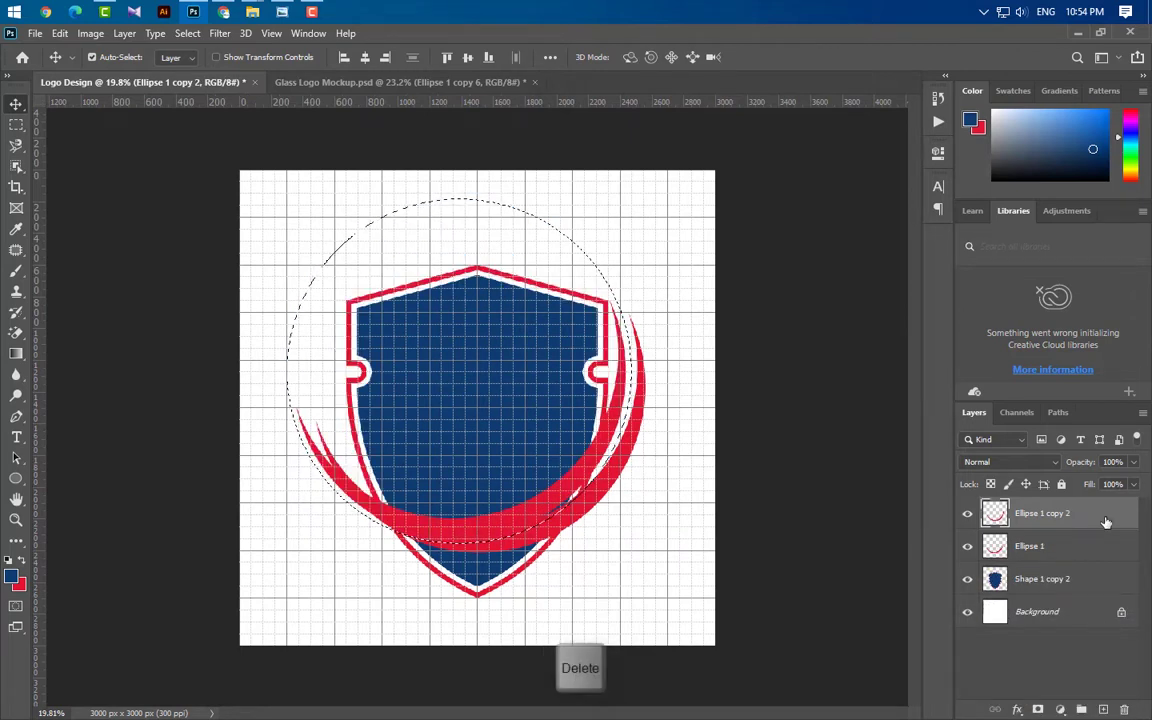
{"action": "key", "text": "ctrl+d"}
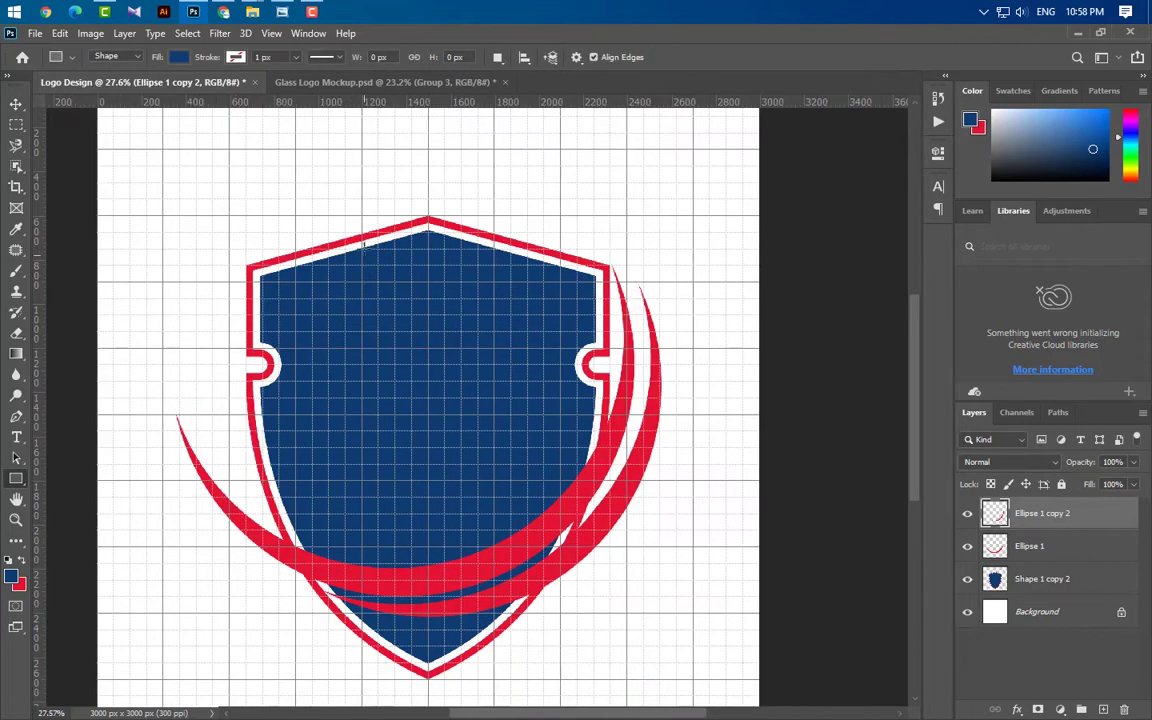
- Draw a 525 × 2100 px vertical rectangle over the shield and centre it at X 1500 px
{"action": "left_click_drag", "start_coordinate": [362, 216], "coordinate": [475, 678]}
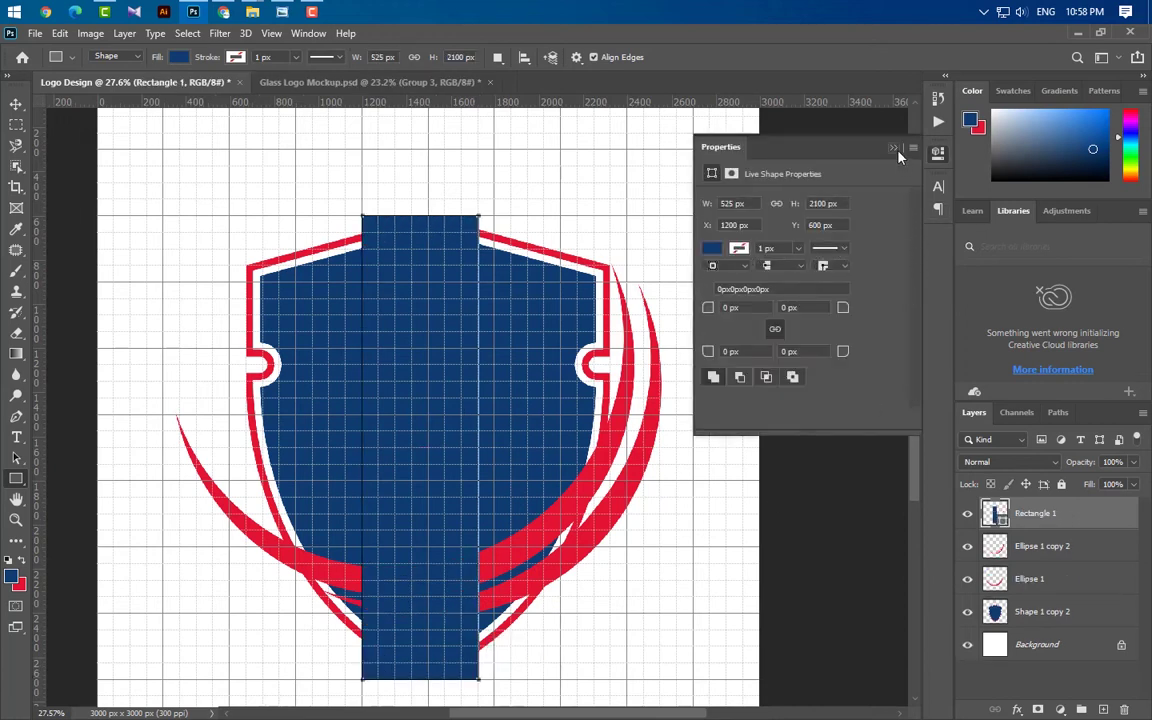
{"action": "left_click", "coordinate": [895, 148]}
{"action": "key", "text": "ctrl+t"}
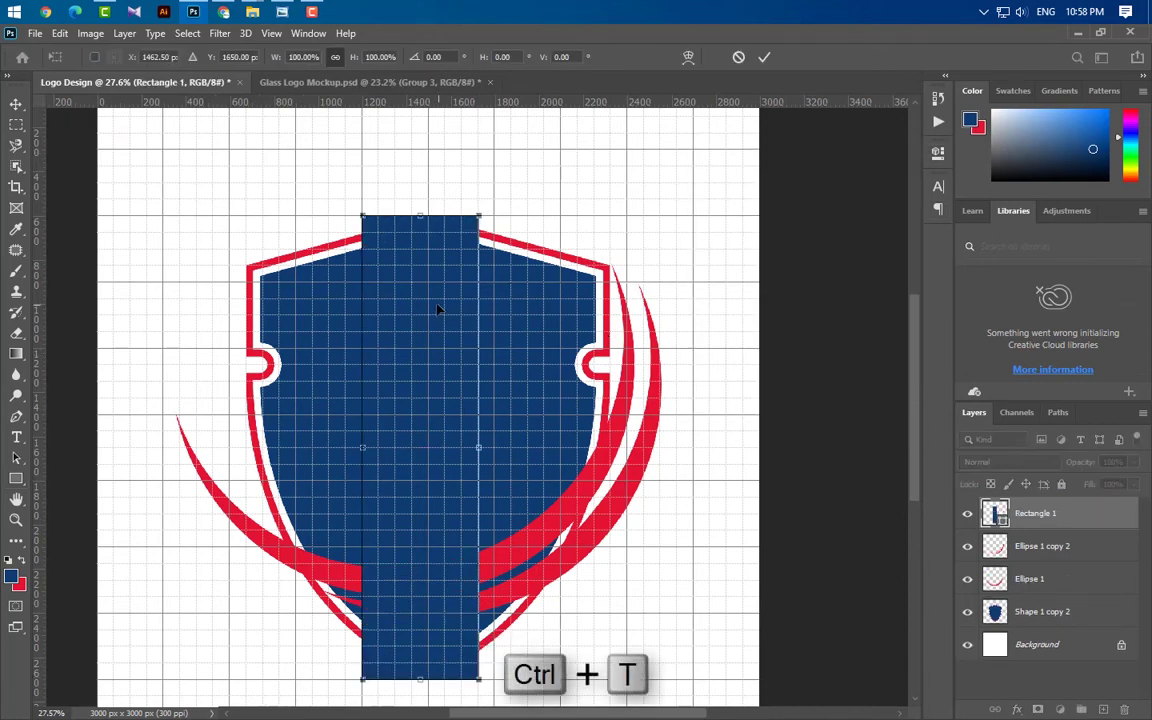
{"action": "left_click_drag", "start_coordinate": [440, 308], "coordinate": [448, 308]}
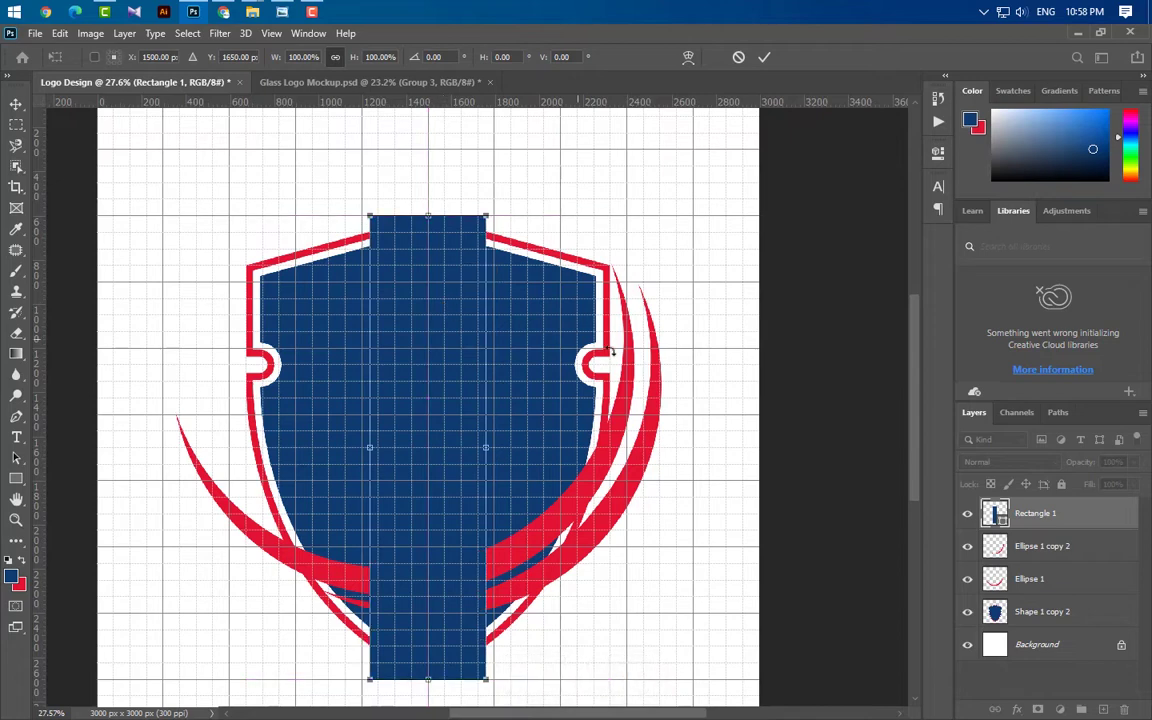
{"action": "left_click", "coordinate": [764, 58]}
- Fill the rectangle with the red sampled from the crescent swoosh
{"action": "double_click", "coordinate": [996, 514]}
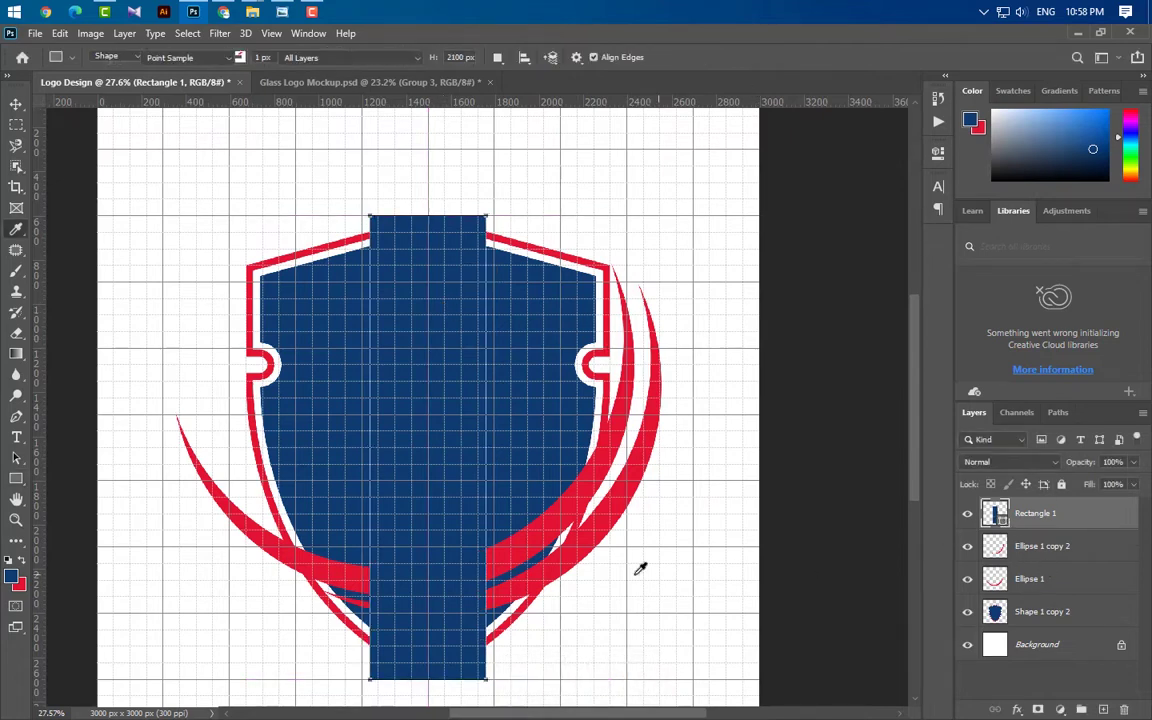
{"action": "left_click", "coordinate": [588, 540]}
{"action": "left_click", "coordinate": [1090, 187]}
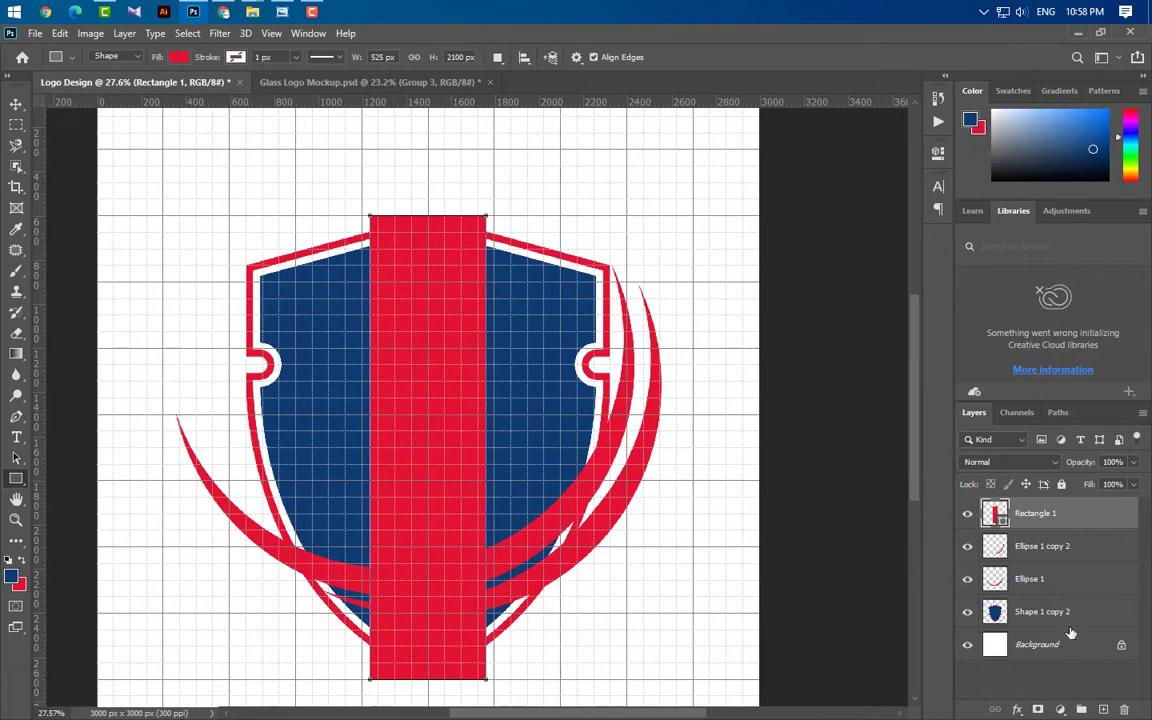
- Duplicate the shield layer, Shape 1 copy 2, and give the copy a 180 px black stroke positioned inside
{"action": "left_click", "coordinate": [1119, 614]}
{"action": "left_click_drag", "start_coordinate": [1115, 614], "coordinate": [1104, 710]}
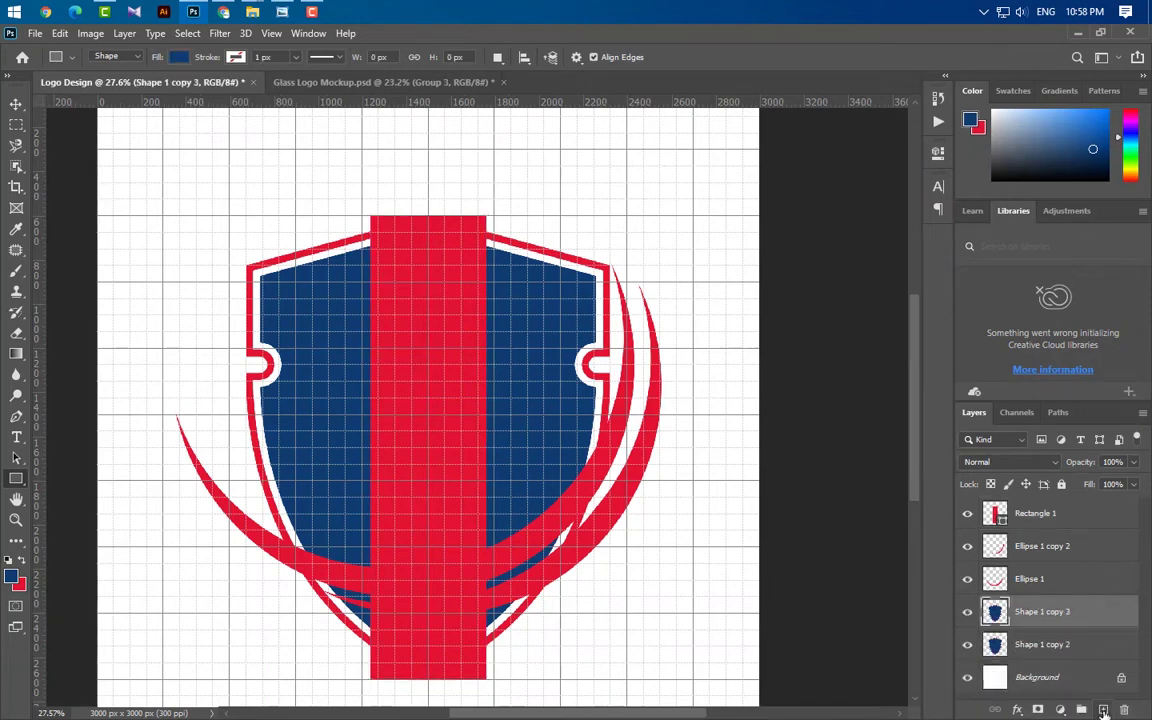
{"action": "double_click", "coordinate": [1077, 604]}
{"action": "left_click", "coordinate": [598, 466]}
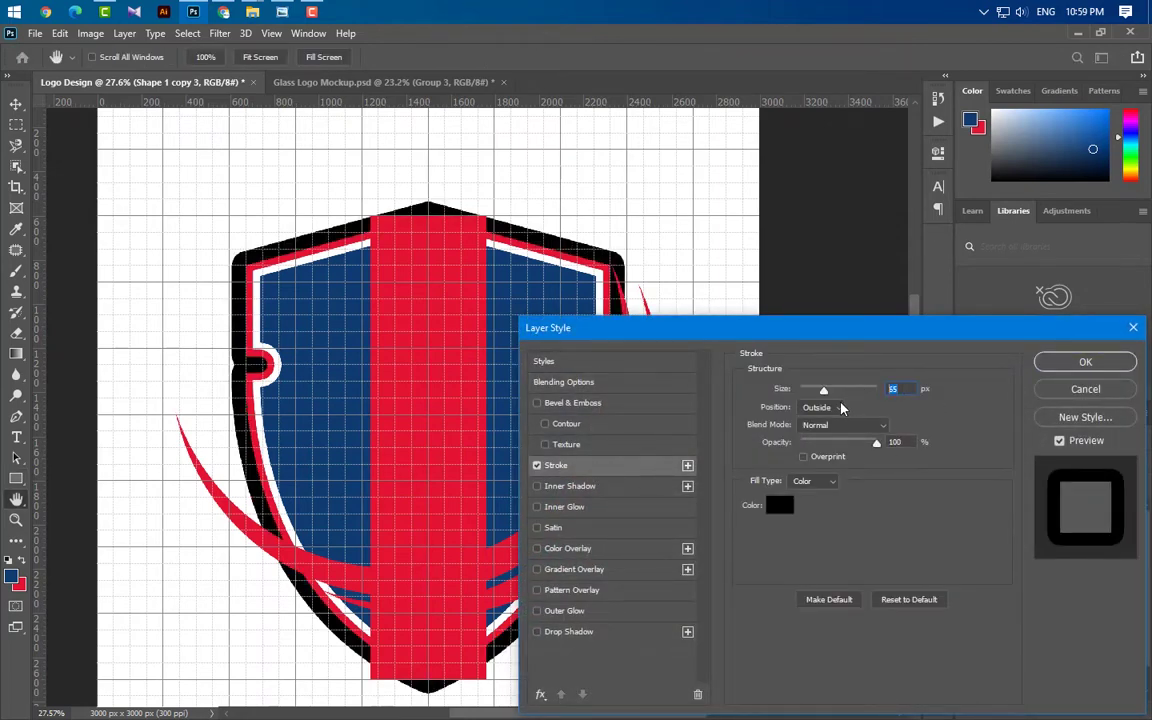
{"action": "type", "text": "180"}
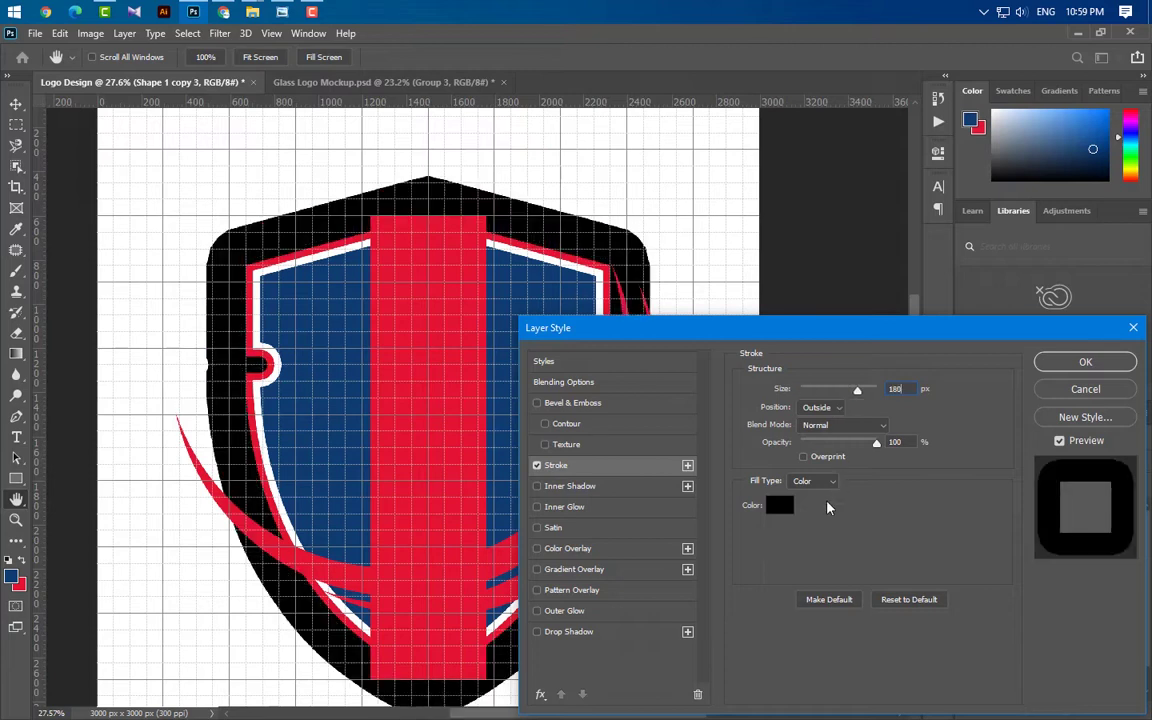
{"action": "left_click", "coordinate": [820, 425]}
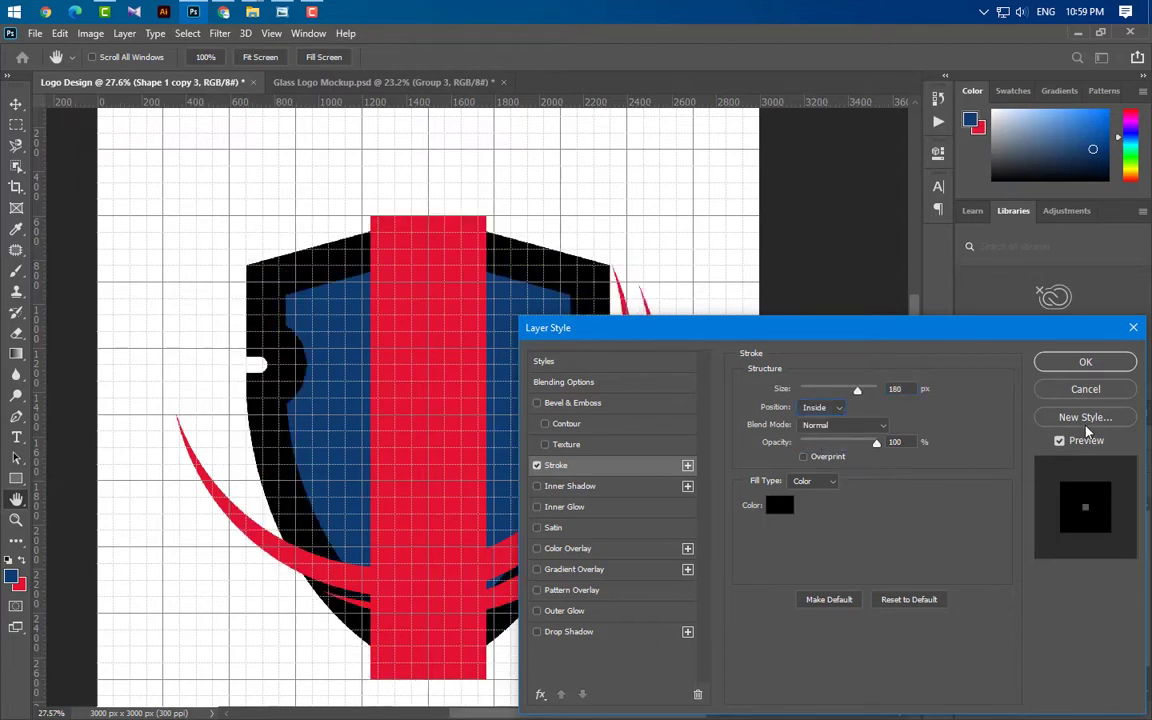
{"action": "left_click", "coordinate": [1096, 366]}
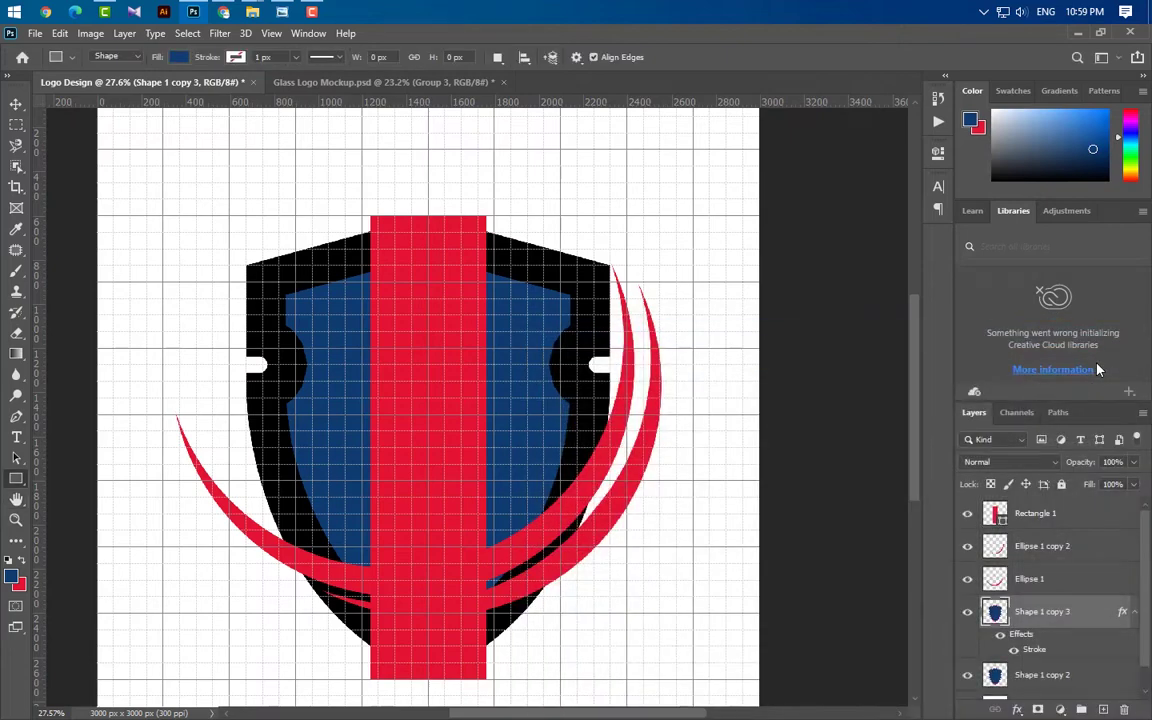
- Rasterize the stroked shield copy and remove its black border with the Magic Eraser
{"action": "right_click", "coordinate": [1092, 619]}
{"action": "key", "text": "Escape"}
{"action": "right_click", "coordinate": [1088, 620]}
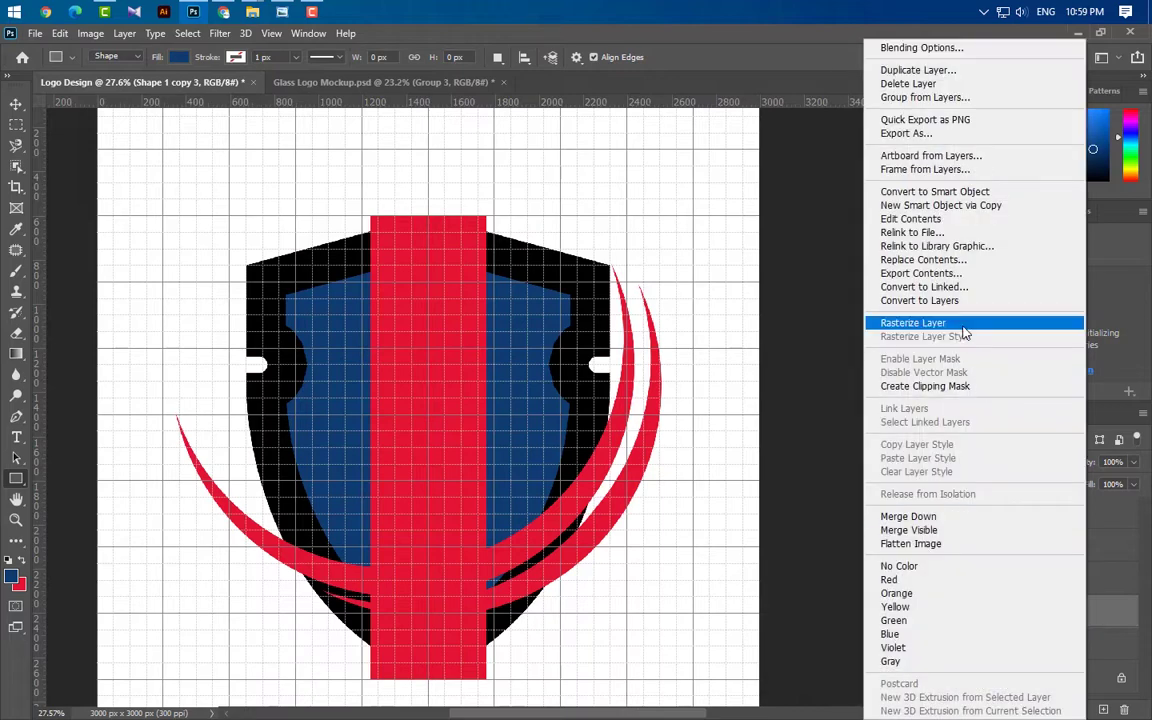
{"action": "left_click", "coordinate": [955, 322]}
{"action": "left_click", "coordinate": [15, 334]}
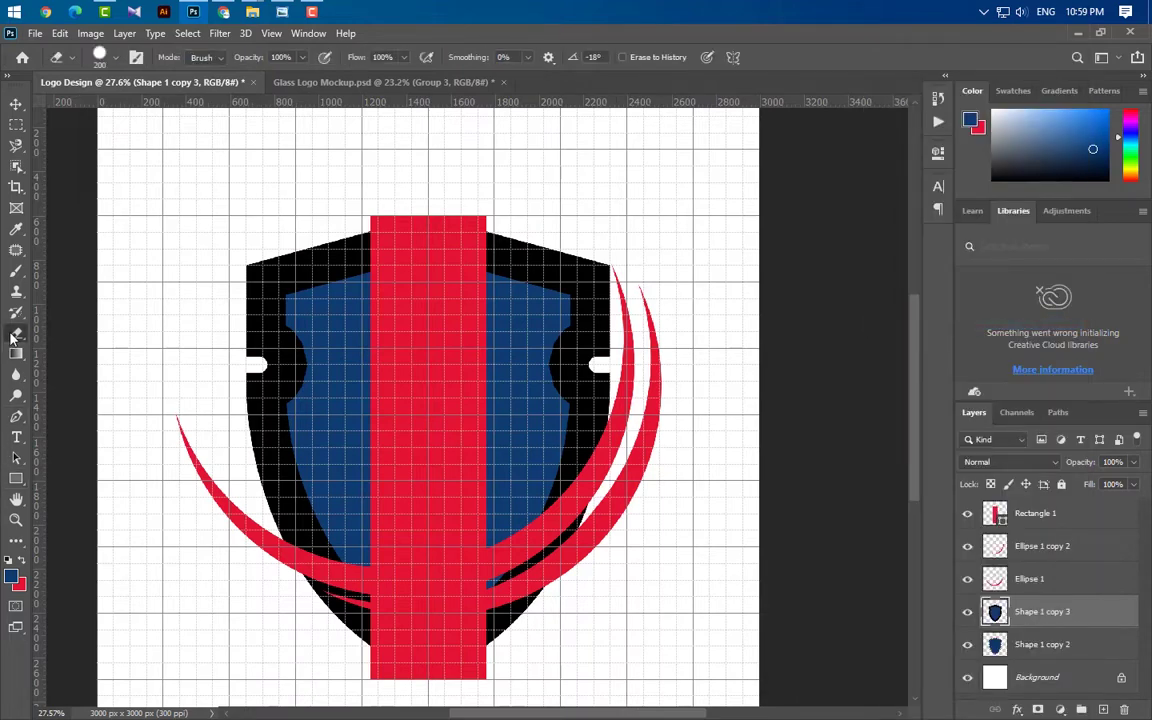
{"action": "right_click", "coordinate": [15, 334]}
{"action": "left_click", "coordinate": [85, 362]}
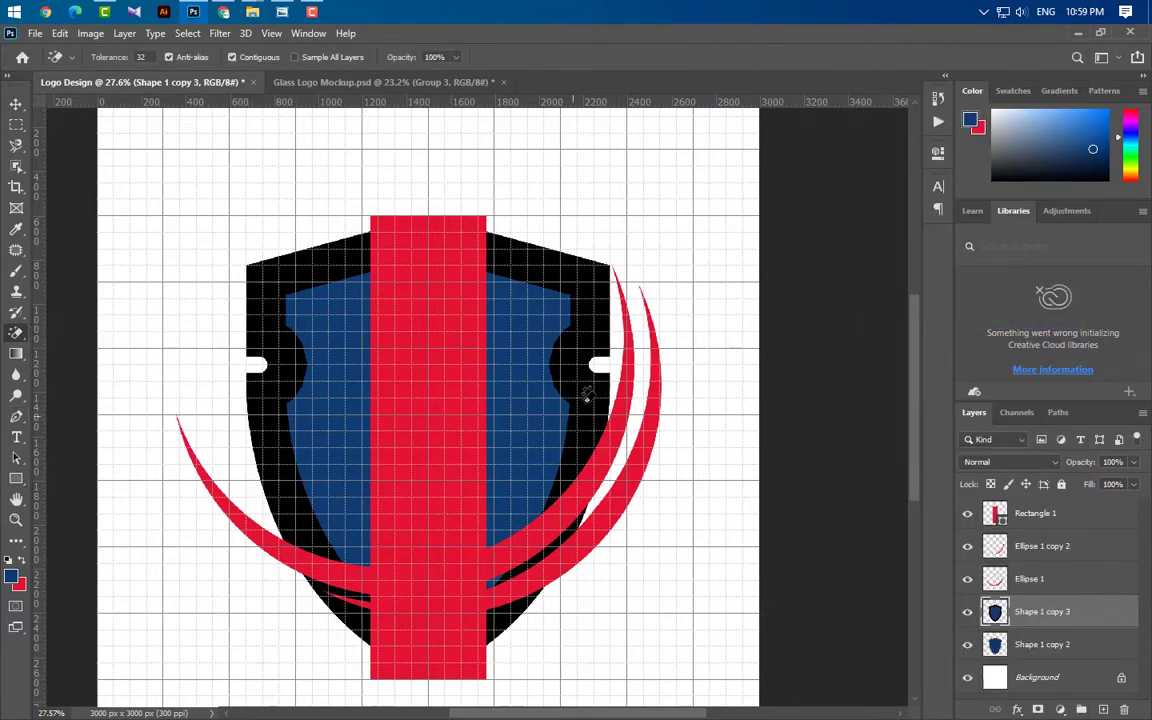
{"action": "left_click", "coordinate": [592, 307]}
- Trim the rasterized red rectangle to the outline of the reduced shield copy, discarding that copy's layer
{"action": "left_click", "coordinate": [1000, 615], "text": "ctrl"}
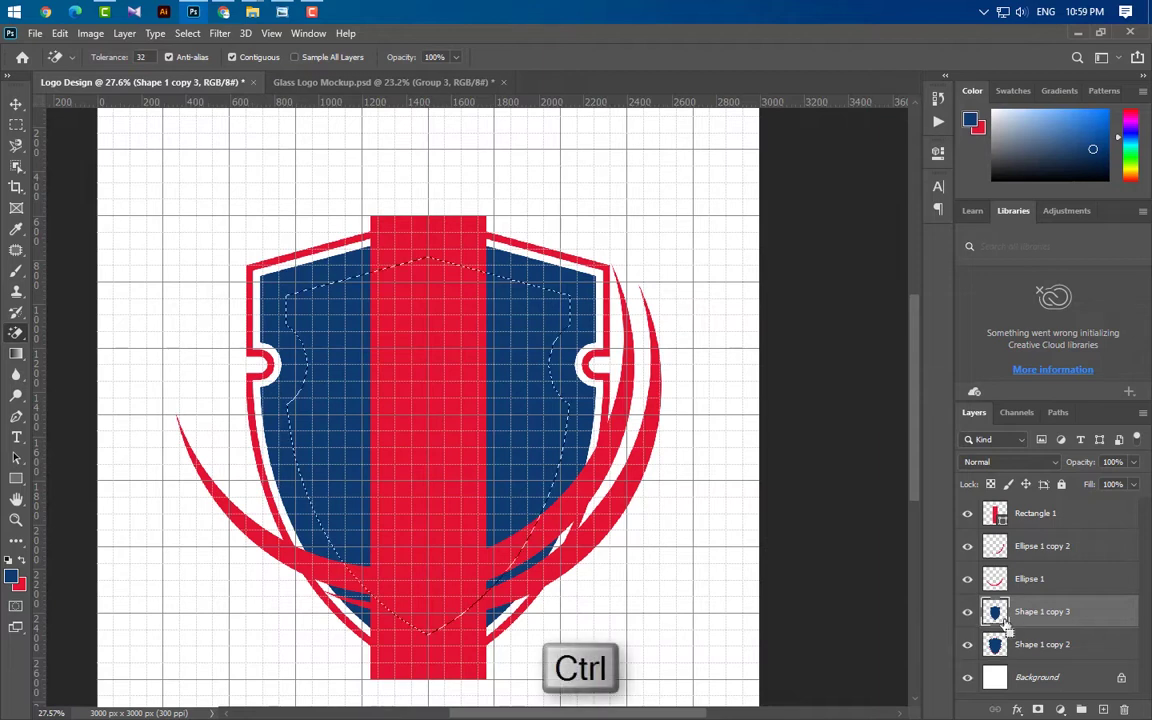
{"action": "left_click_drag", "start_coordinate": [1115, 613], "coordinate": [1124, 710]}
{"action": "left_click", "coordinate": [1077, 520]}
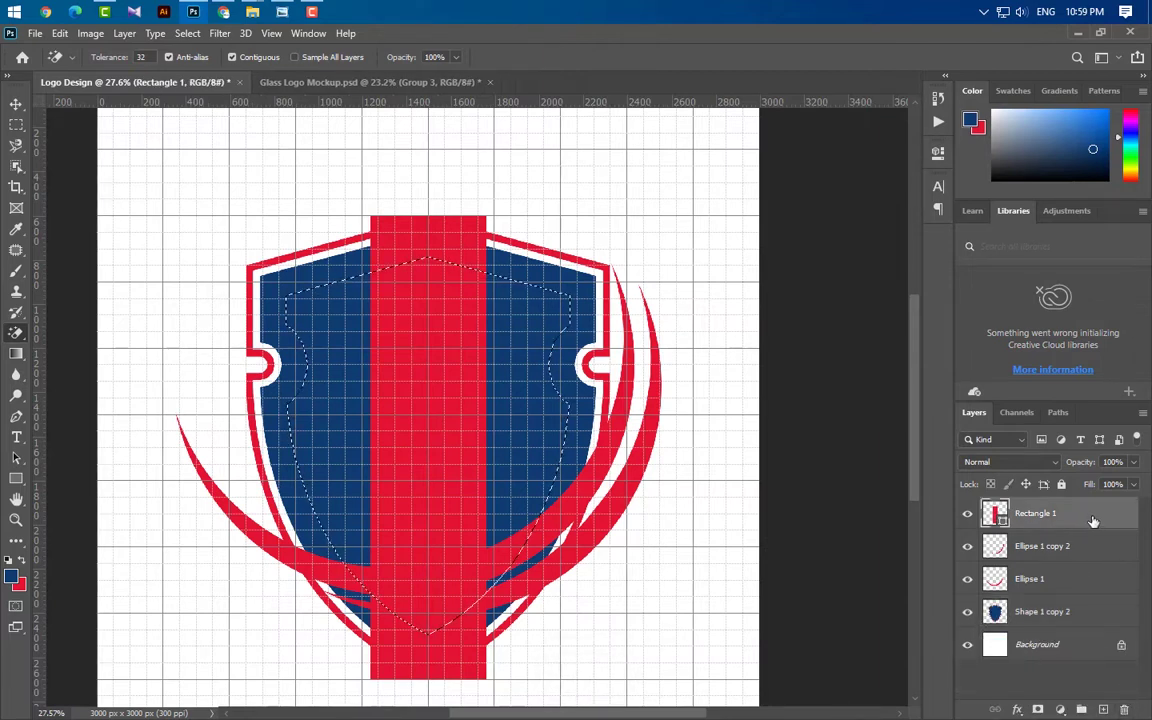
{"action": "right_click", "coordinate": [1090, 516]}
{"action": "left_click", "coordinate": [940, 292]}
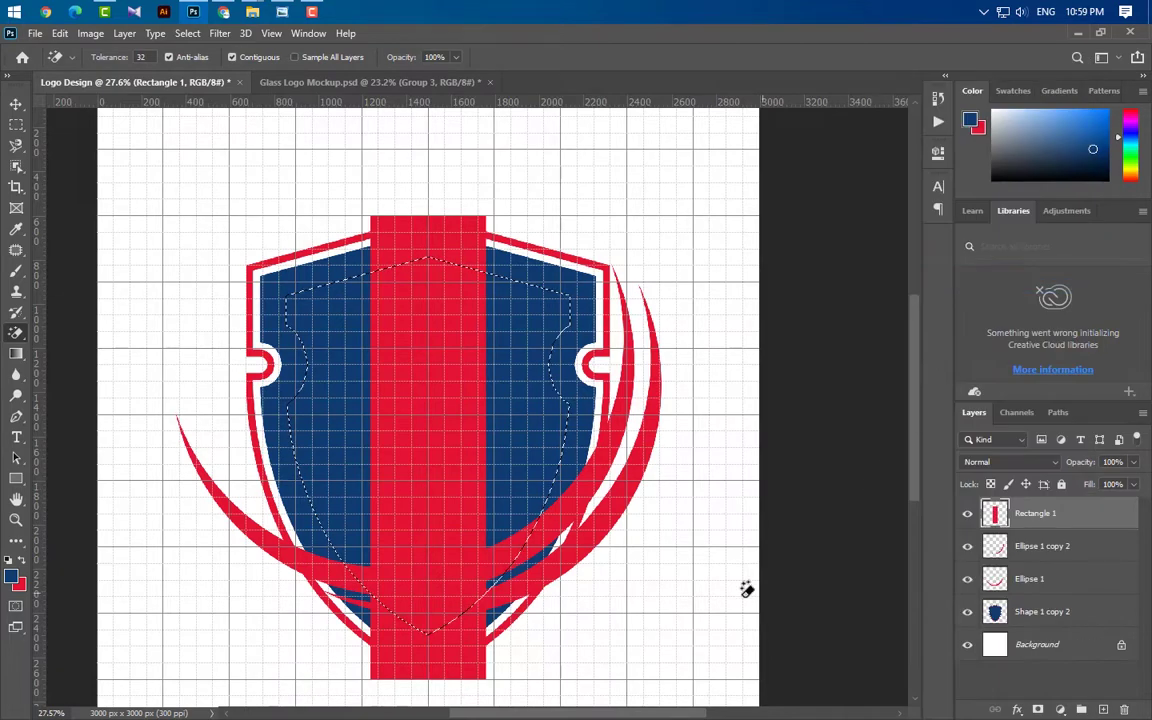
{"action": "left_click", "coordinate": [193, 38]}
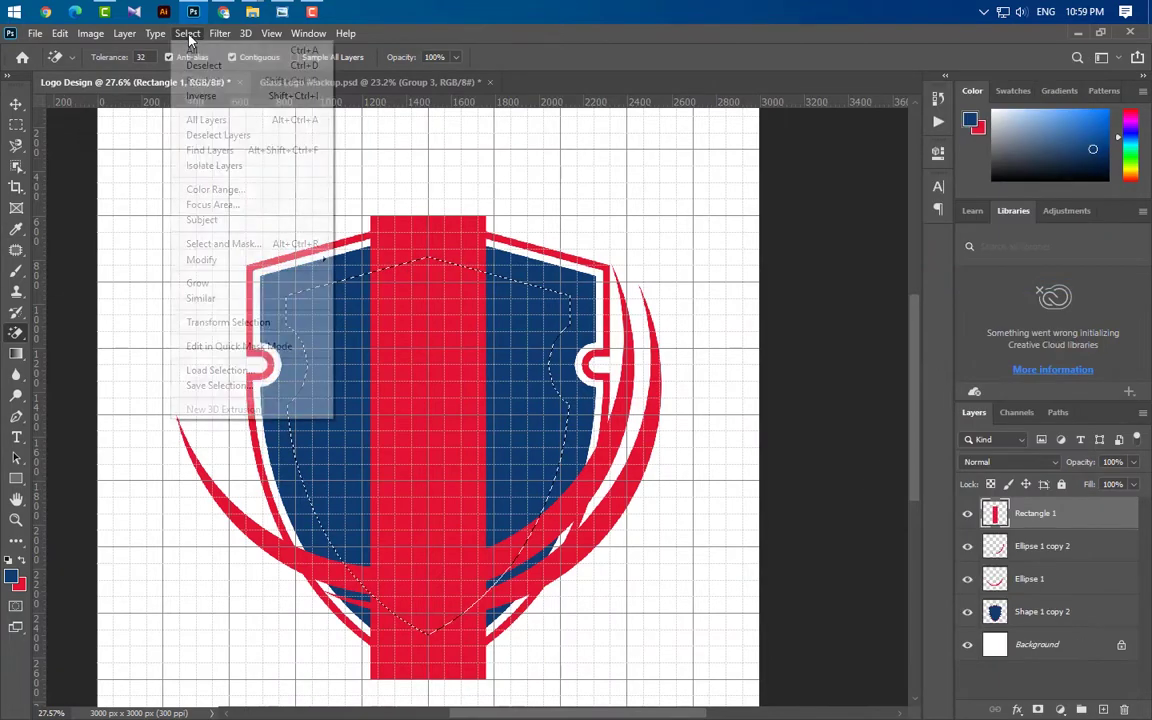
{"action": "left_click", "coordinate": [190, 92]}
{"action": "key", "text": "Delete"}
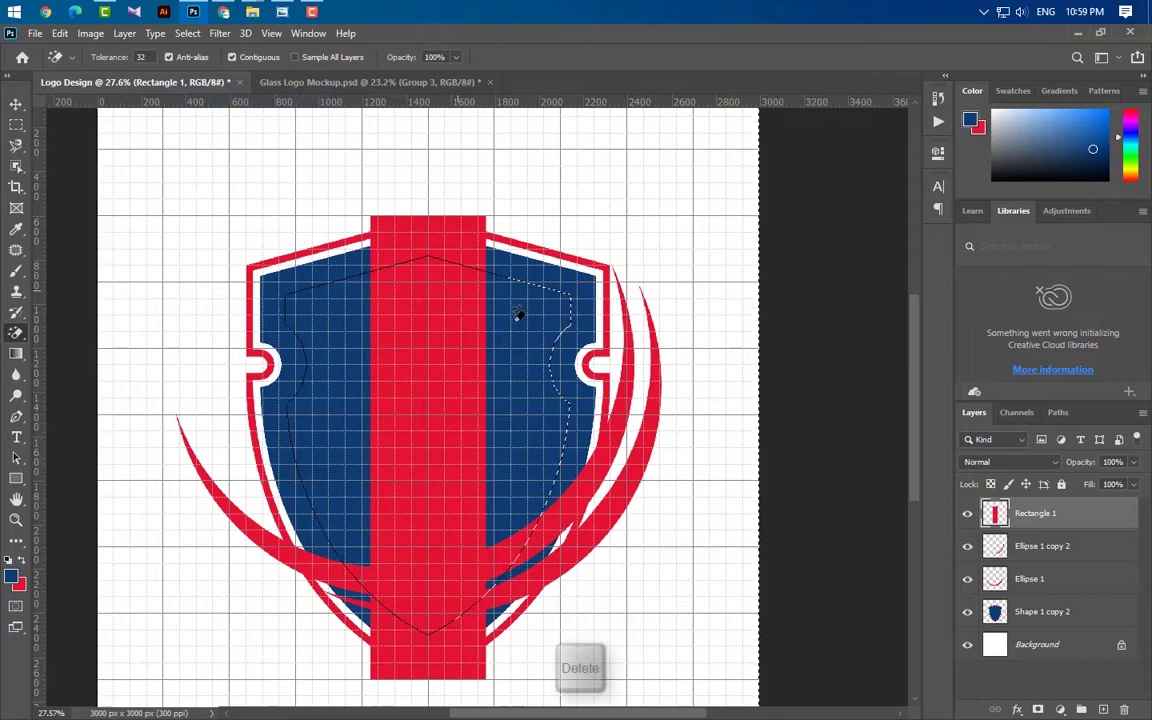
- Deselect, group the Ellipse 1 and Ellipse 1 copy 2 swoosh layers, and duplicate that group
{"action": "key", "text": "ctrl+d"}
{"action": "key", "text": "ctrl+d"}
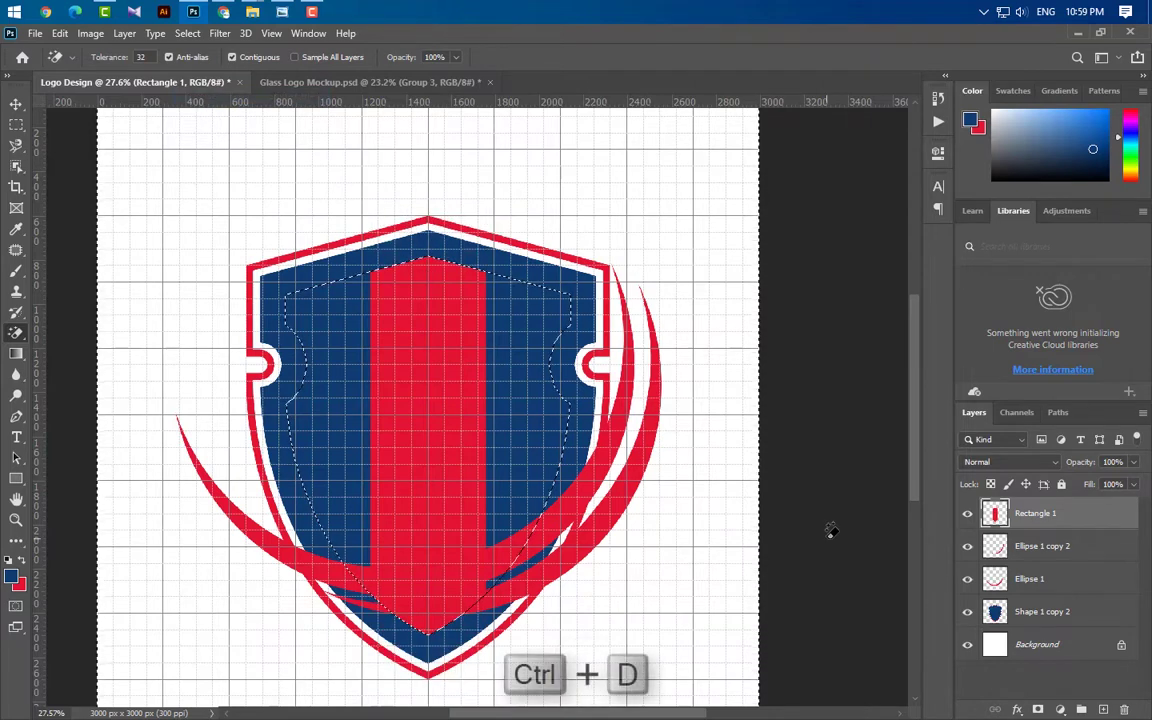
{"action": "key", "text": "alt+bracketleft"}
{"action": "left_click", "coordinate": [1092, 581], "text": "shift"}
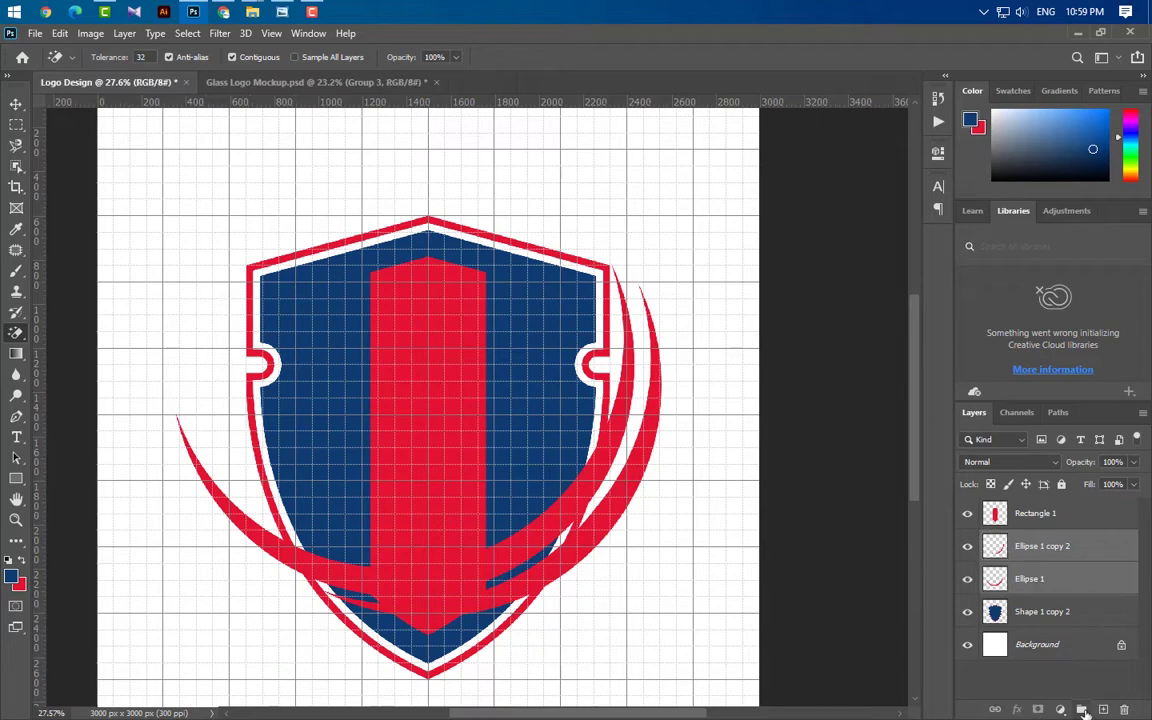
{"action": "left_click", "coordinate": [1082, 709]}
{"action": "left_click_drag", "start_coordinate": [1096, 545], "coordinate": [1105, 710]}
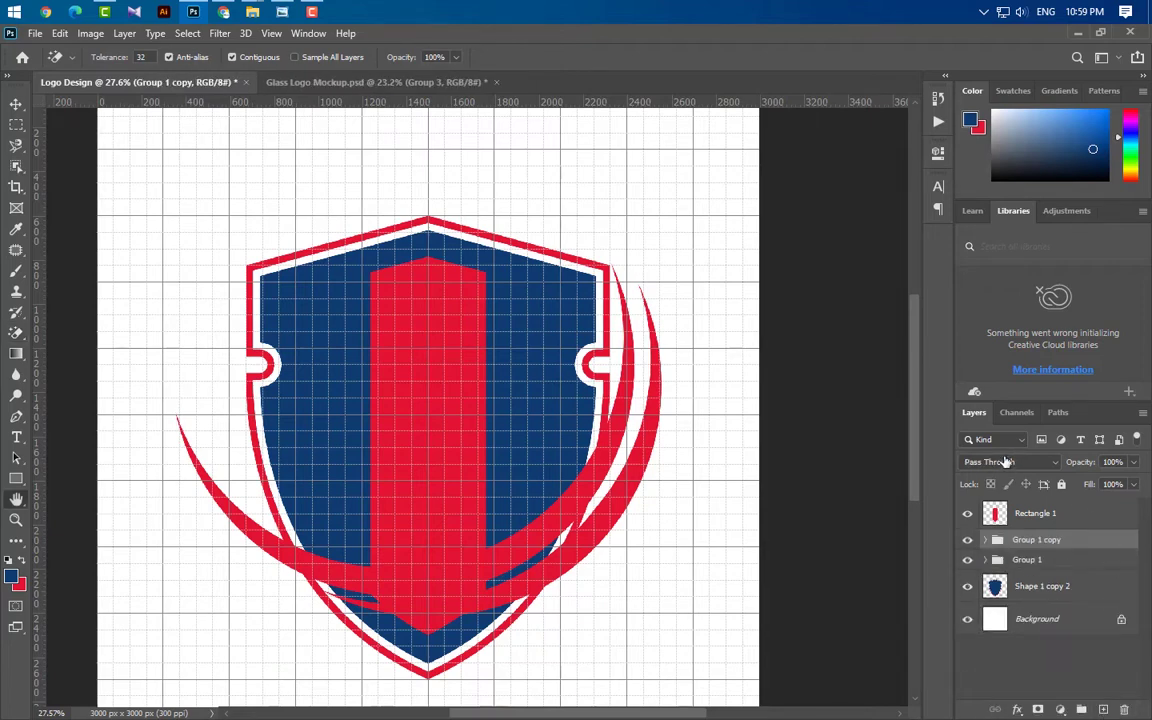
- Give the duplicated swoosh group a 65 px black stroke positioned outside
{"action": "left_click", "coordinate": [592, 466]}
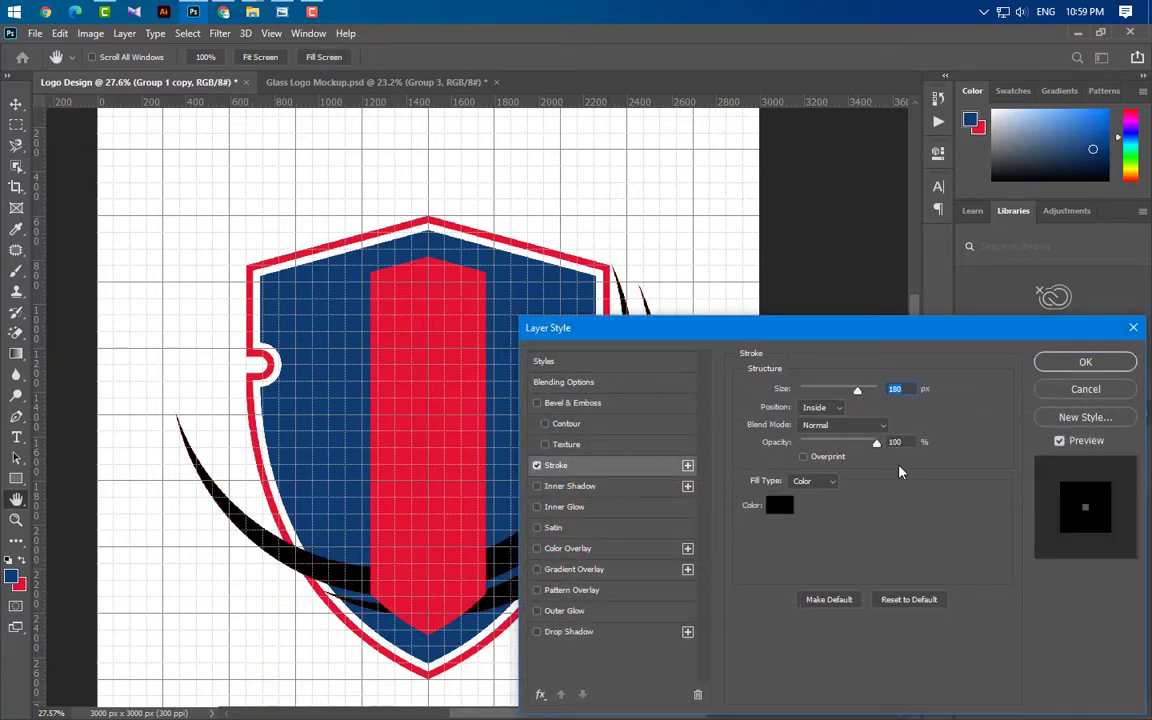
{"action": "type", "text": "65"}
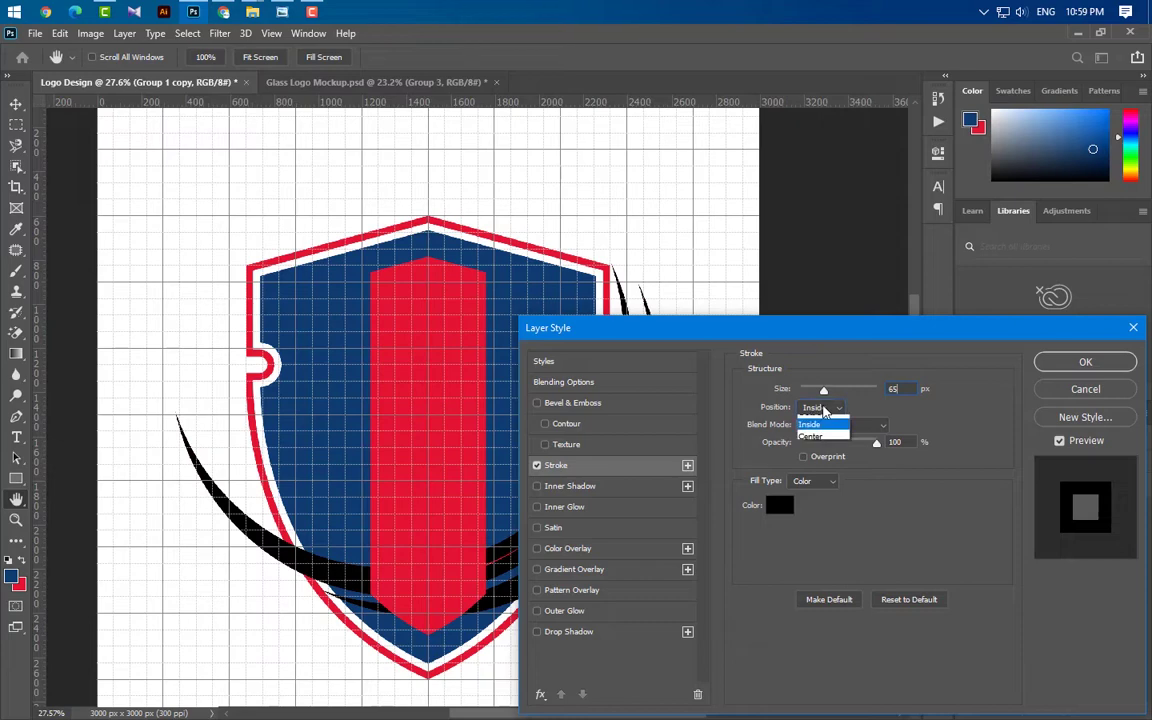
{"action": "left_click", "coordinate": [822, 422]}
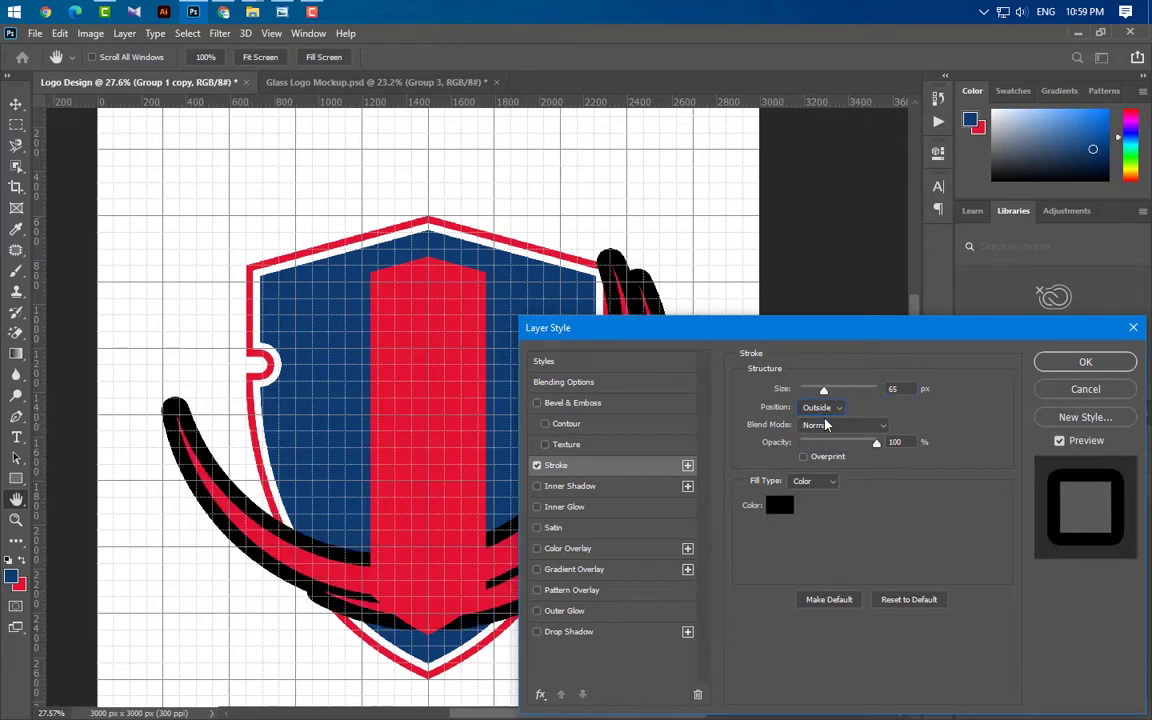
{"action": "left_click", "coordinate": [1103, 365]}
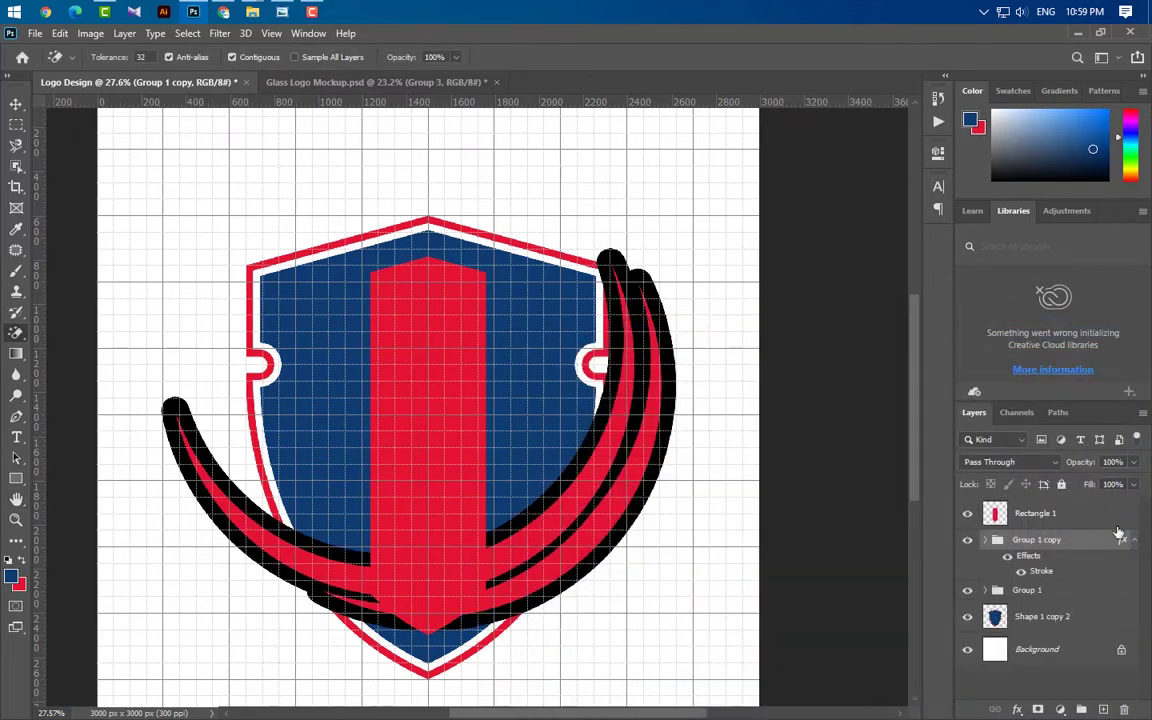
- Select both swoosh groups and nudge them together to the right of the shield's centre
{"action": "left_click", "coordinate": [1086, 597], "text": "ctrl"}
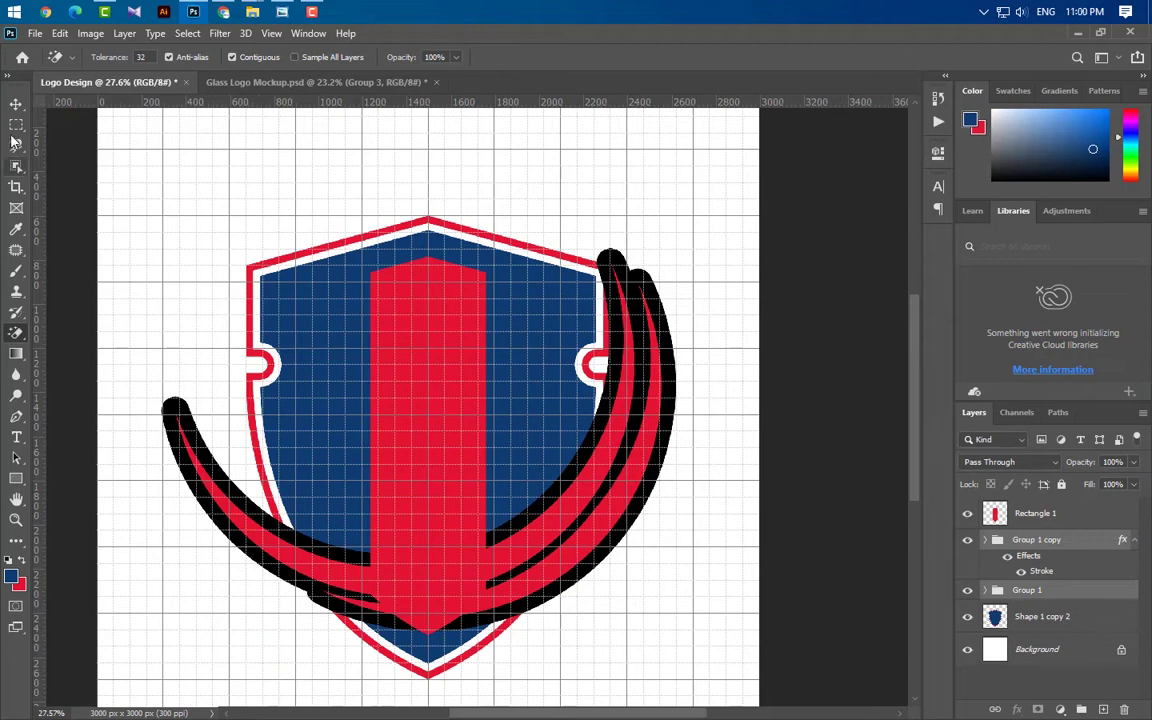
{"action": "left_click", "coordinate": [15, 104]}
{"action": "key", "text": "shift+Right"}
{"action": "key", "text": "shift+Right"}
{"action": "key", "text": "shift+Down"}
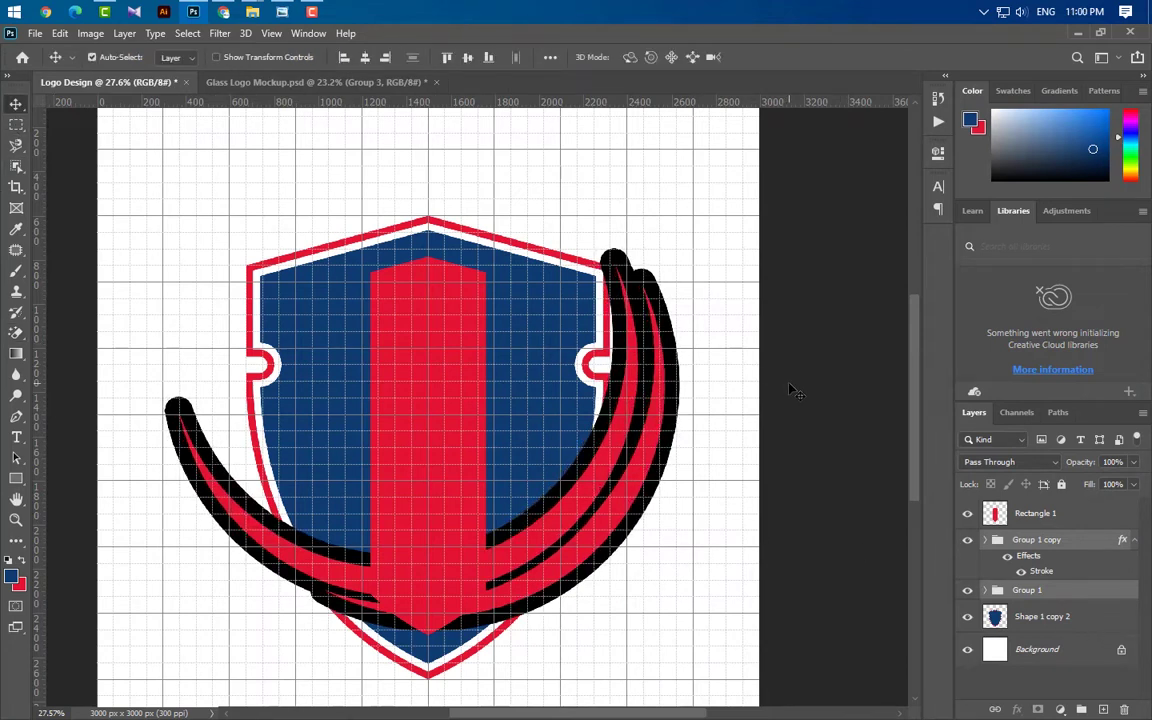
{"action": "key", "text": "shift+Right"}
{"action": "key", "text": "shift+Right"}
{"action": "key", "text": "shift+Down"}
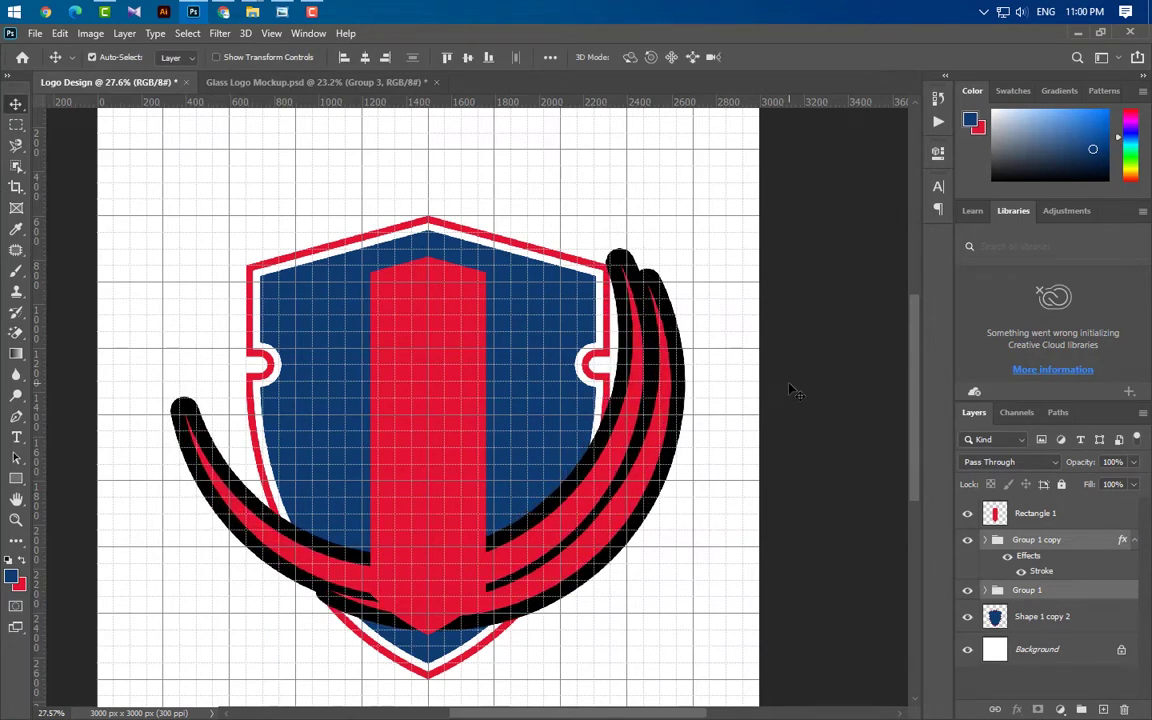
{"action": "key", "text": "shift+Right"}
{"action": "key", "text": "shift+Down"}
- Convert the stroked Group 1 copy to a smart object, load its outline as a selection, and delete the copy
{"action": "left_click", "coordinate": [1078, 545]}
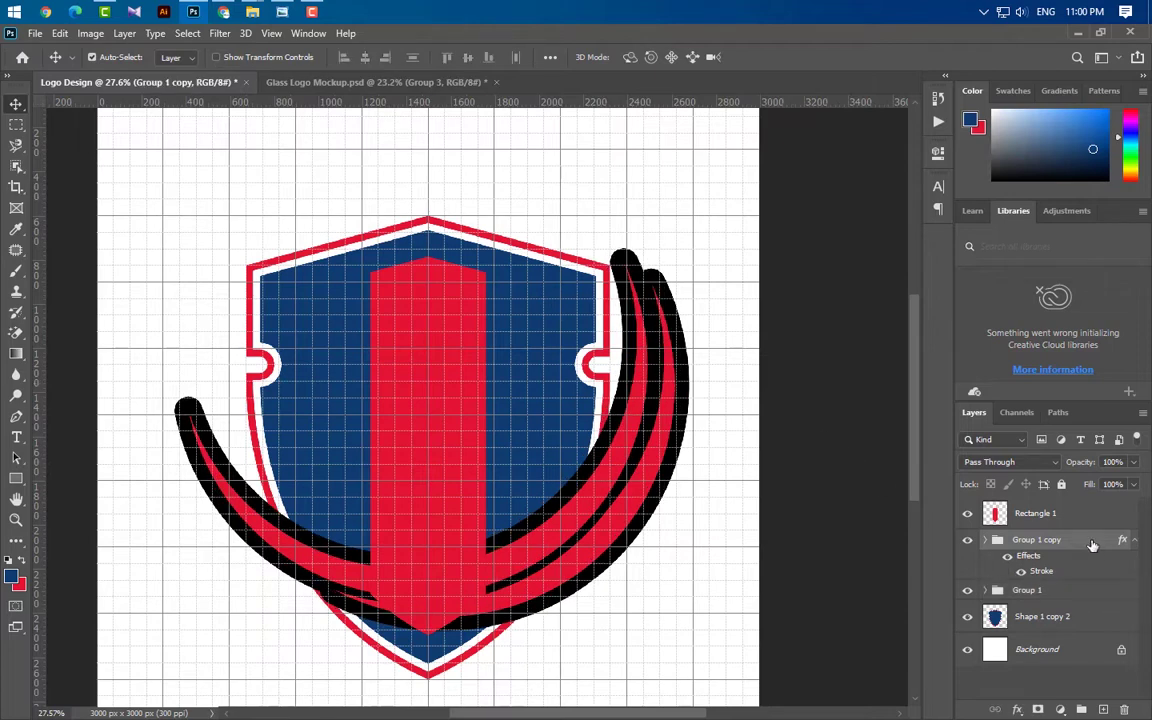
{"action": "right_click", "coordinate": [1080, 542]}
{"action": "left_click", "coordinate": [990, 290]}
{"action": "left_click", "coordinate": [995, 546], "text": "ctrl"}
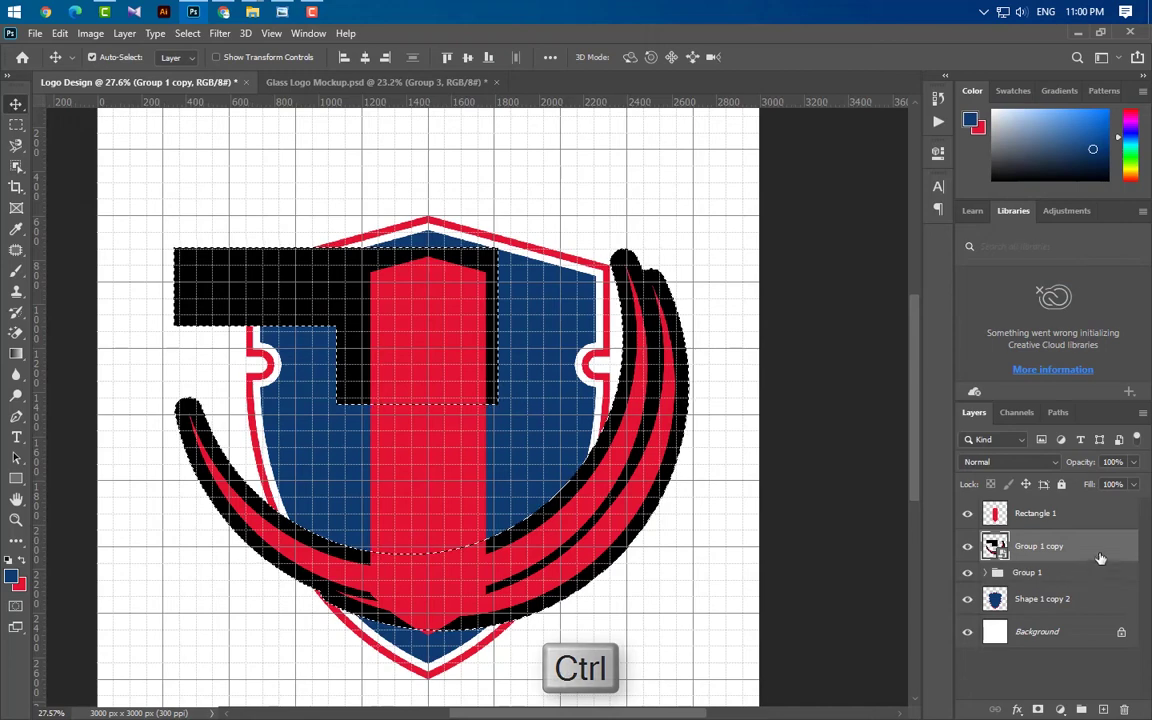
{"action": "key", "text": "Delete"}
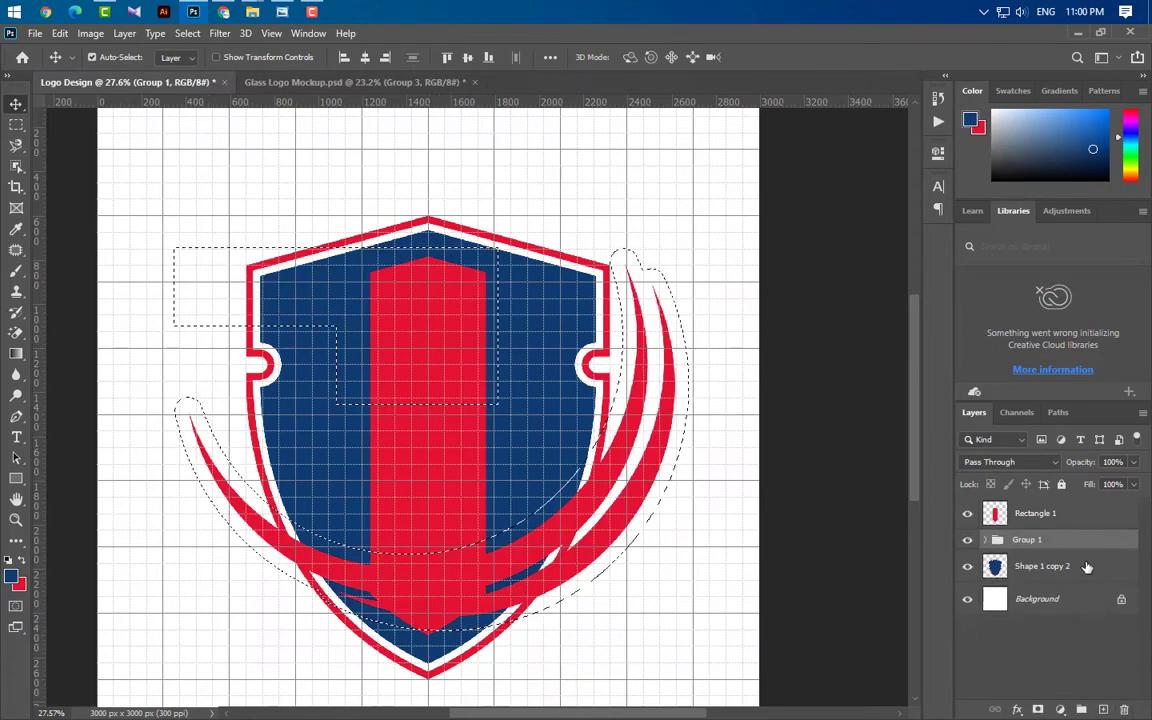
- Erase the shield and the red central band along the swooshes inside the selection with a 700 px Eraser, and deselect
{"action": "left_click", "coordinate": [1087, 567]}
{"action": "left_click", "coordinate": [15, 331]}
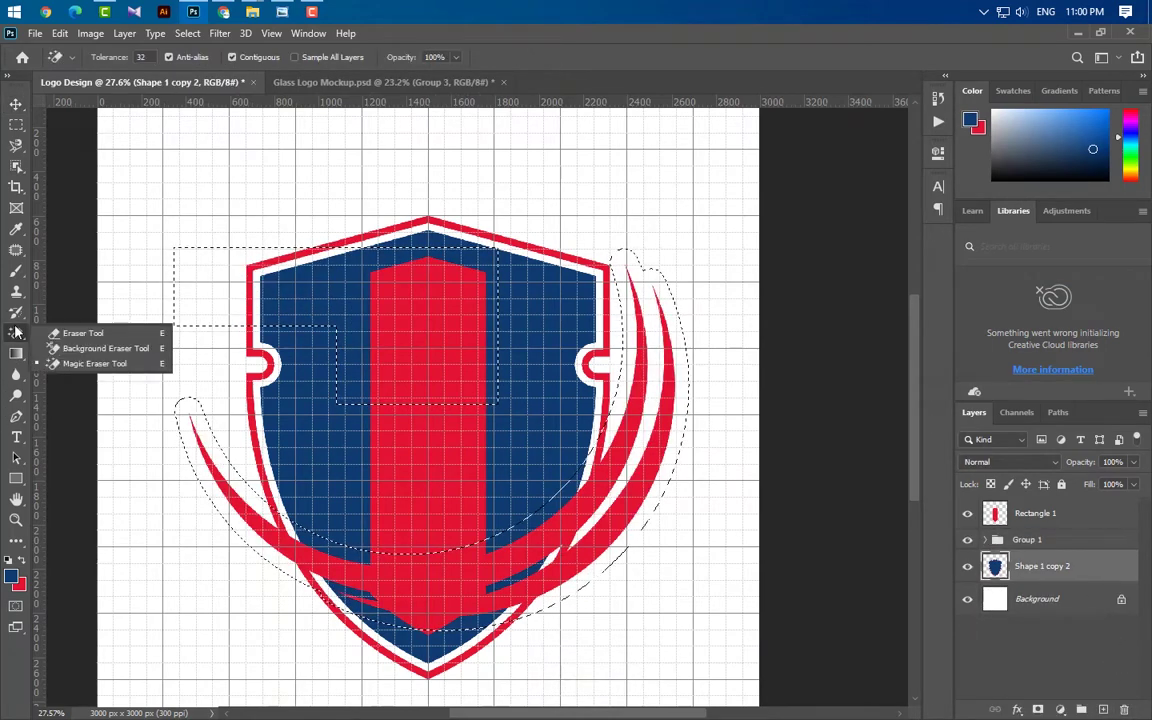
{"action": "left_click", "coordinate": [70, 333]}
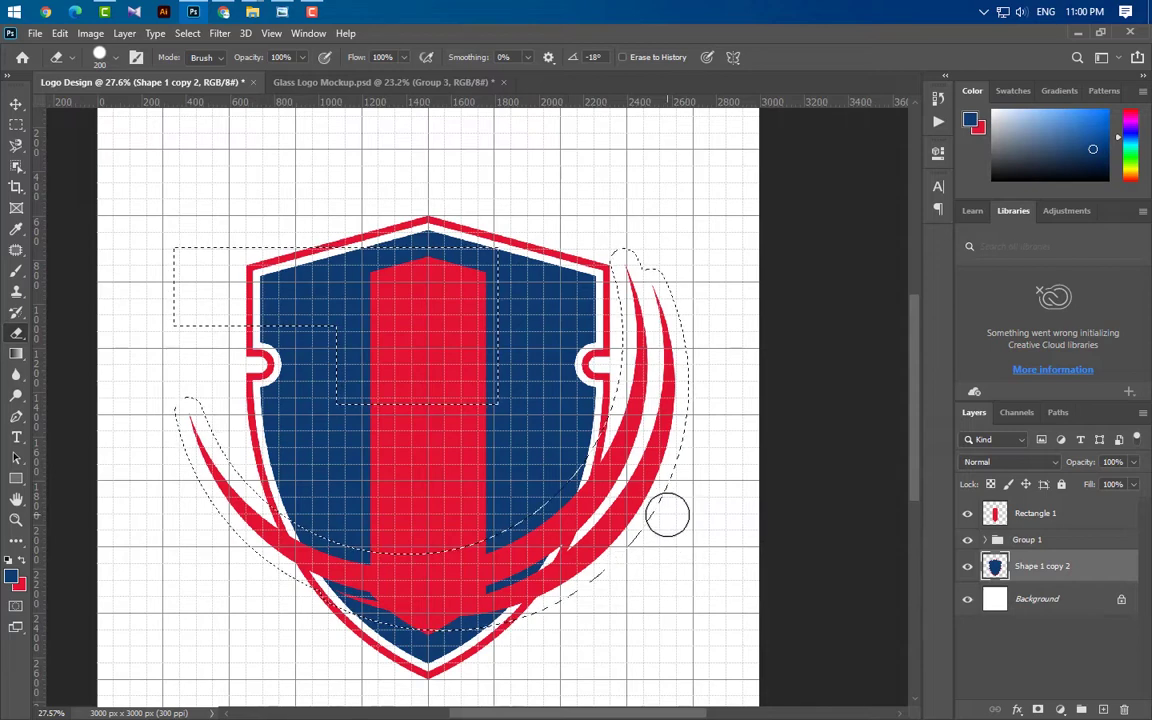
{"action": "key", "text": "bracketright"}
{"action": "key", "text": "bracketright"}
{"action": "key", "text": "bracketright"}
{"action": "key", "text": "bracketright"}
{"action": "key", "text": "bracketright"}
{"action": "key", "text": "bracketright"}
{"action": "key", "text": "bracketright"}
{"action": "key", "text": "bracketright"}
{"action": "key", "text": "bracketright"}
{"action": "key", "text": "bracketright"}
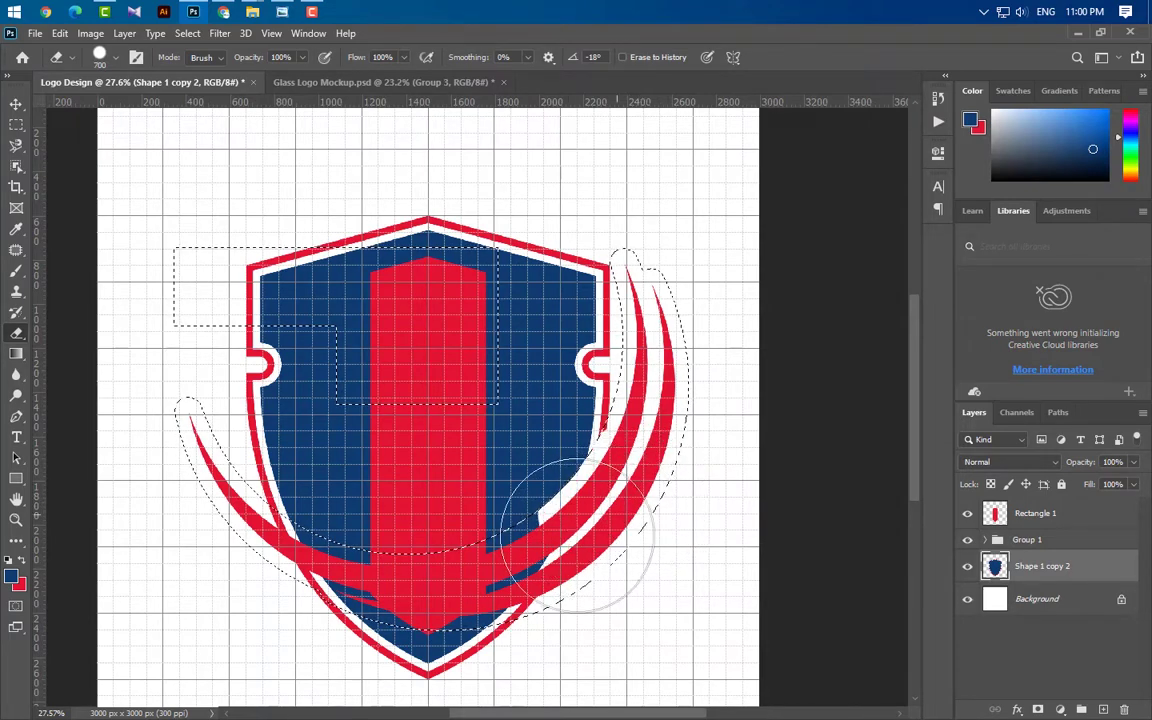
{"action": "left_click_drag", "start_coordinate": [575, 535], "coordinate": [480, 565]}
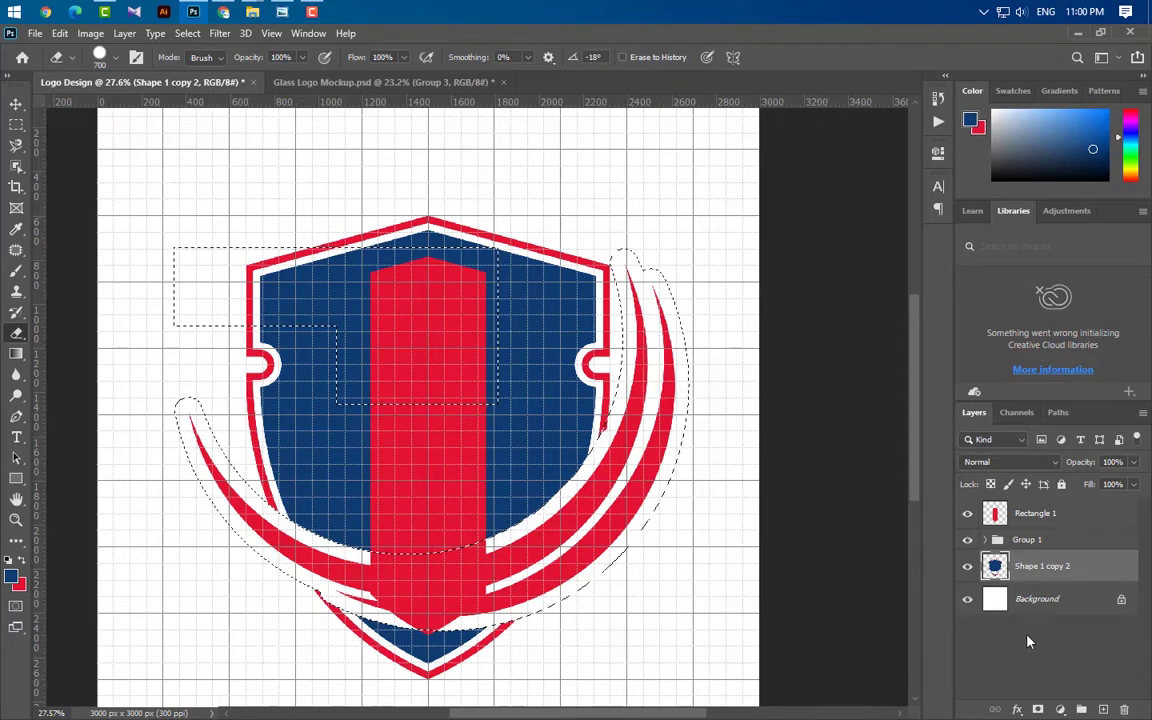
{"action": "left_click", "coordinate": [1050, 520]}
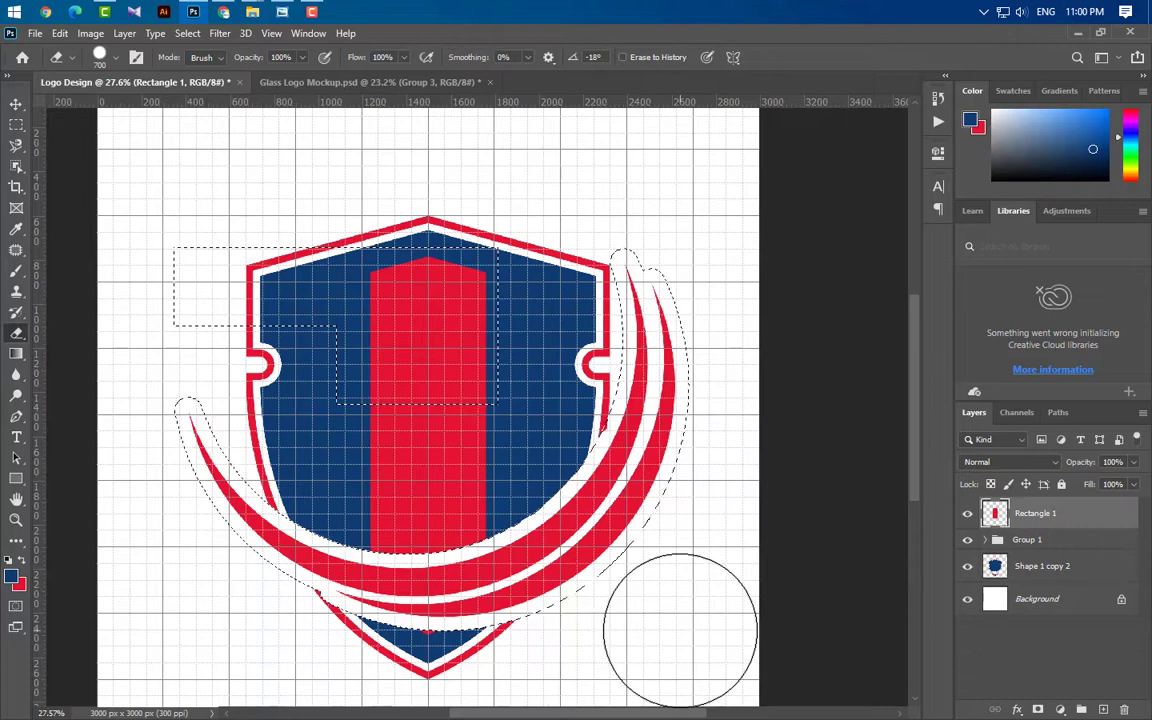
{"action": "key", "text": "ctrl+d"}
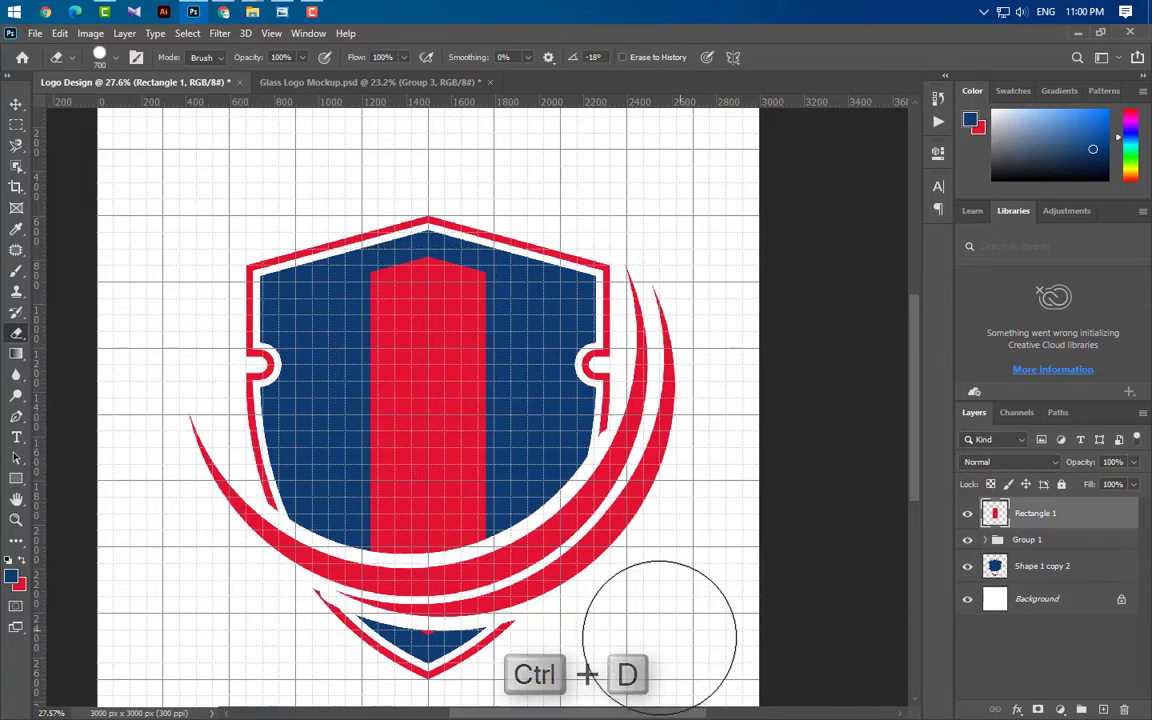
- Clean up the stray red tip of the shield outline just below the swooshes on Shape 1 copy 2 with a 200 px Eraser
{"action": "scroll", "coordinate": [320, 630], "scroll_direction": "up", "scroll_amount": 3}
{"action": "scroll", "coordinate": [359, 645], "scroll_direction": "up", "scroll_amount": 2}
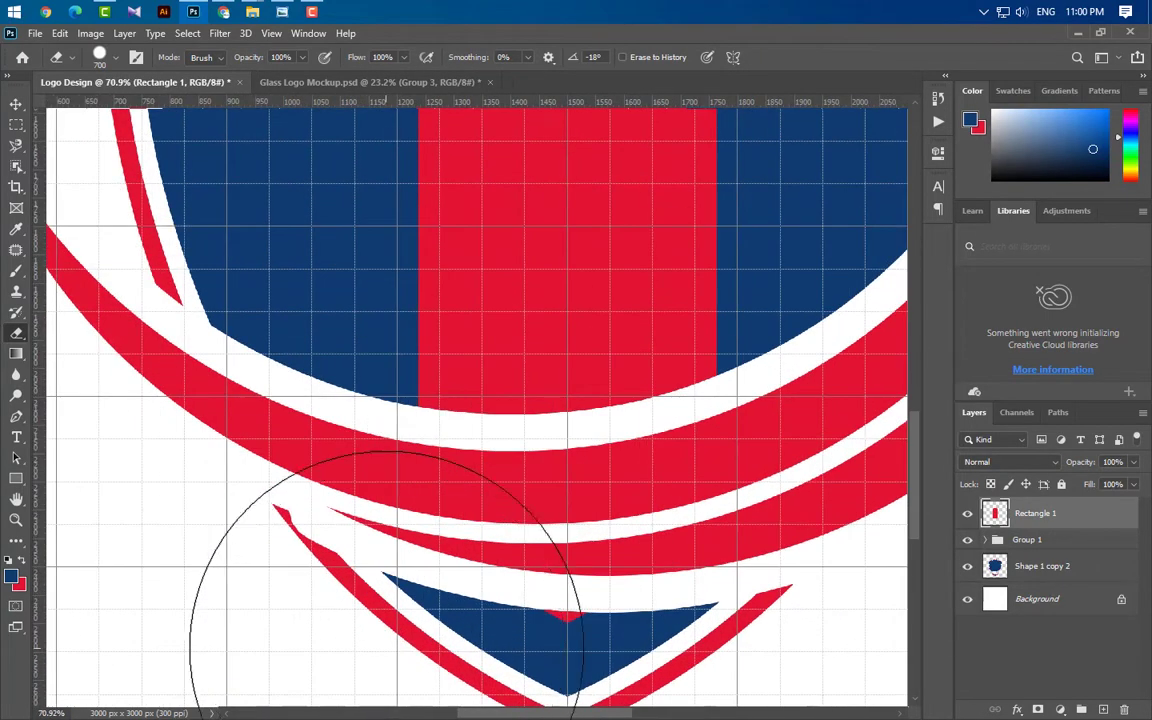
{"action": "key", "text": "bracketleft"}
{"action": "key", "text": "bracketleft"}
{"action": "key", "text": "bracketleft"}
{"action": "key", "text": "bracketleft"}
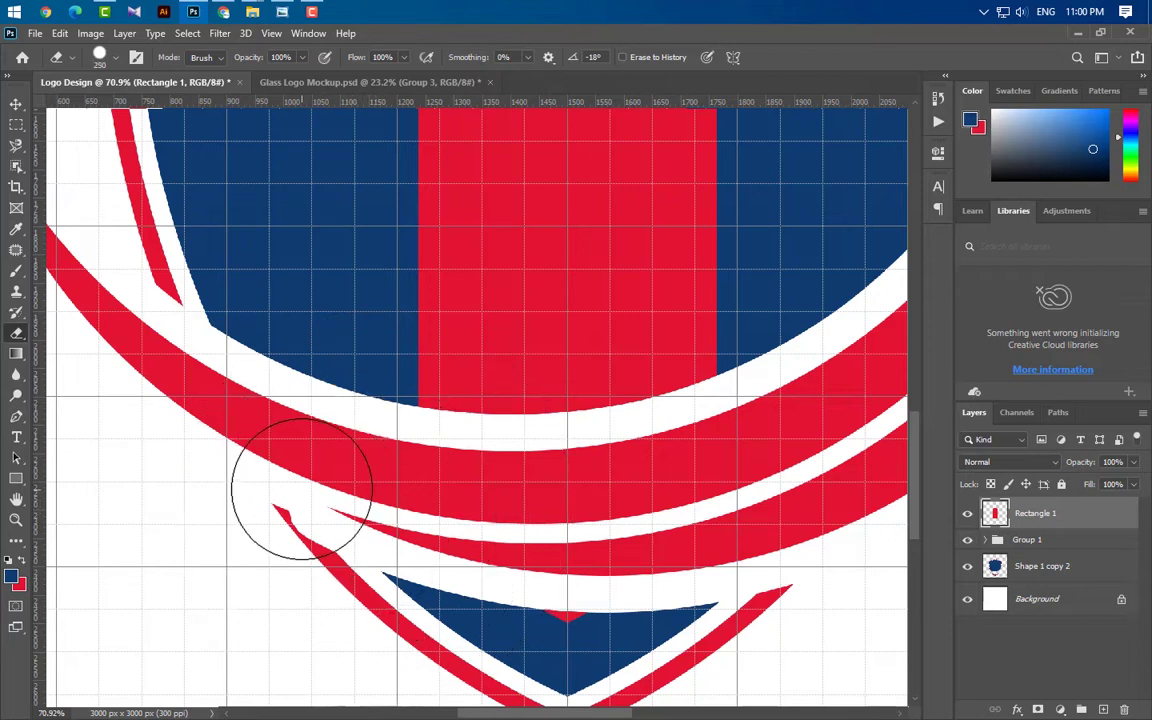
{"action": "left_click", "coordinate": [1079, 566]}
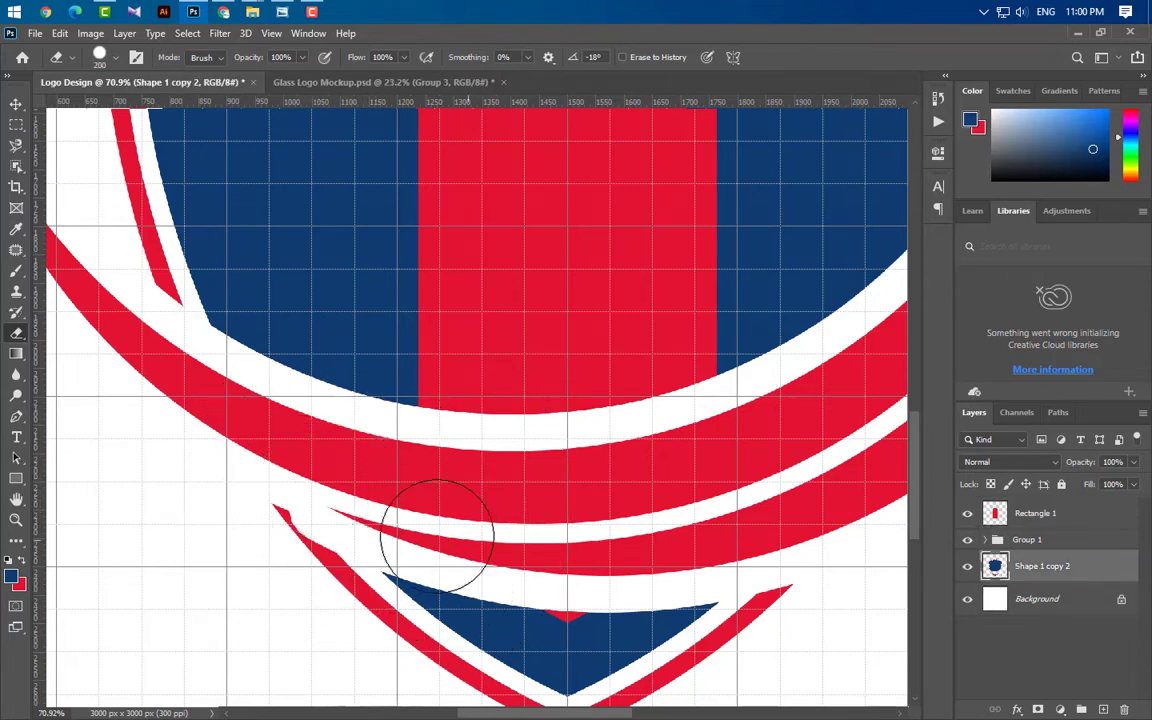
{"action": "left_click", "coordinate": [320, 478]}
{"action": "scroll", "coordinate": [347, 668], "scroll_direction": "down", "scroll_amount": 6}
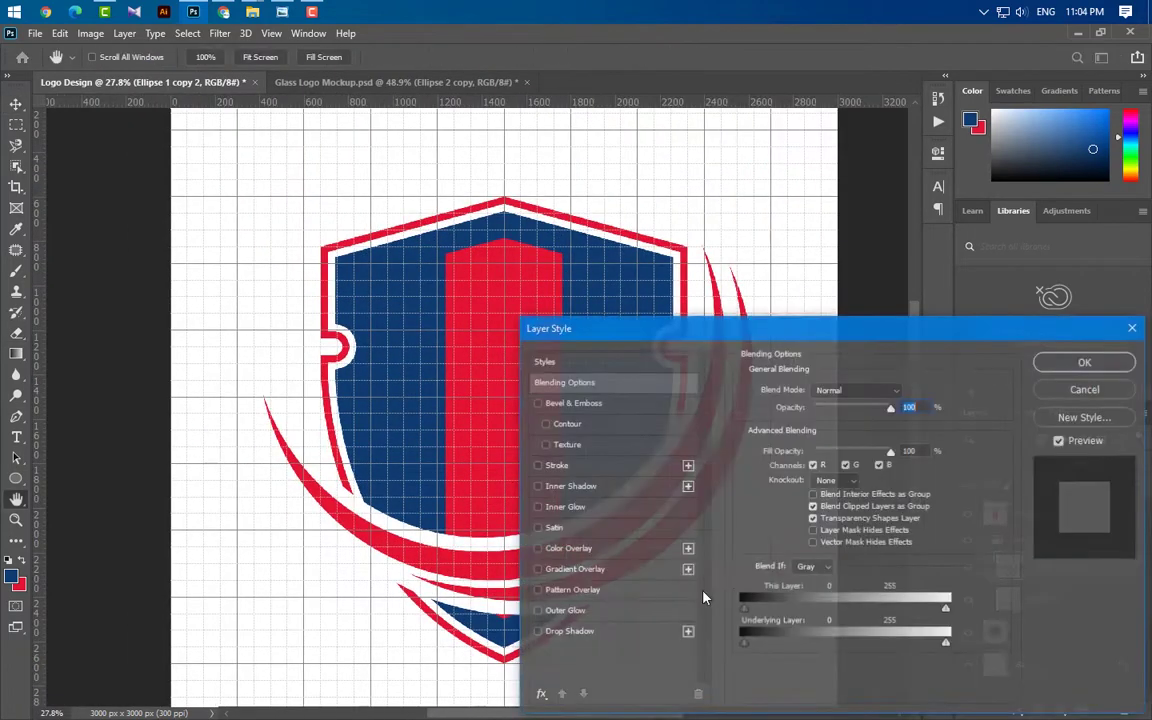
- Apply a dark blue Color Overlay to the outer swoosh, Ellipse 1 copy 2, and group all logo layers above the Background
{"action": "left_click", "coordinate": [548, 548]}
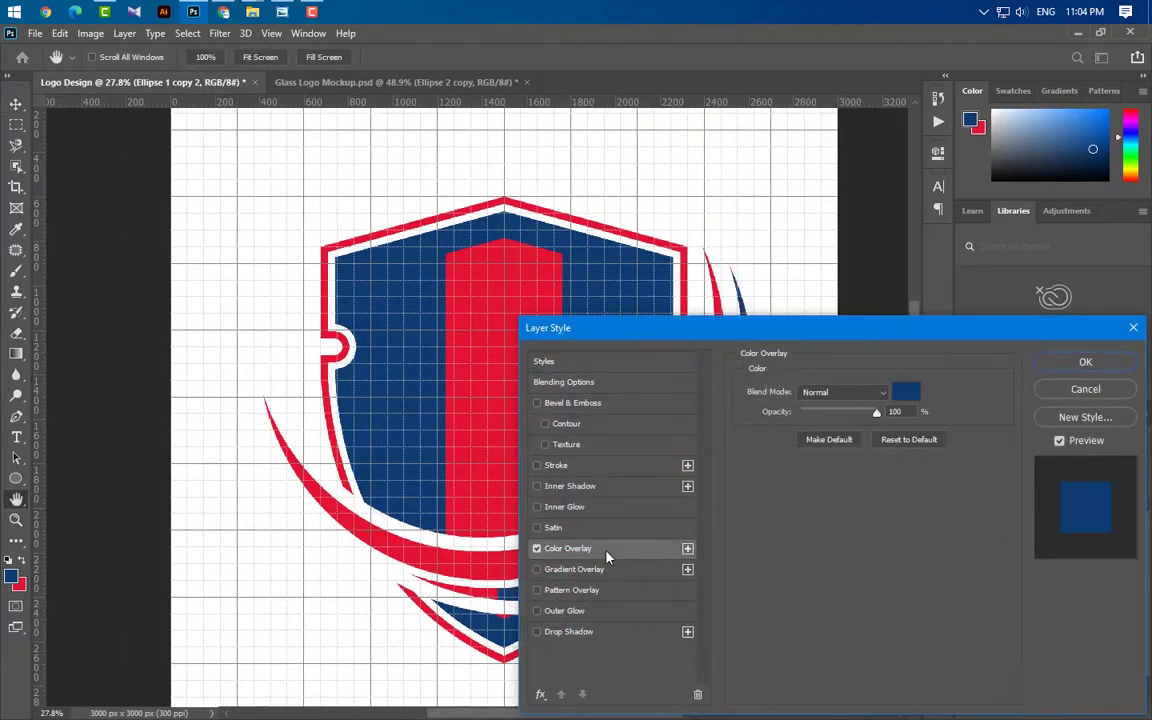
{"action": "left_click", "coordinate": [1068, 362]}
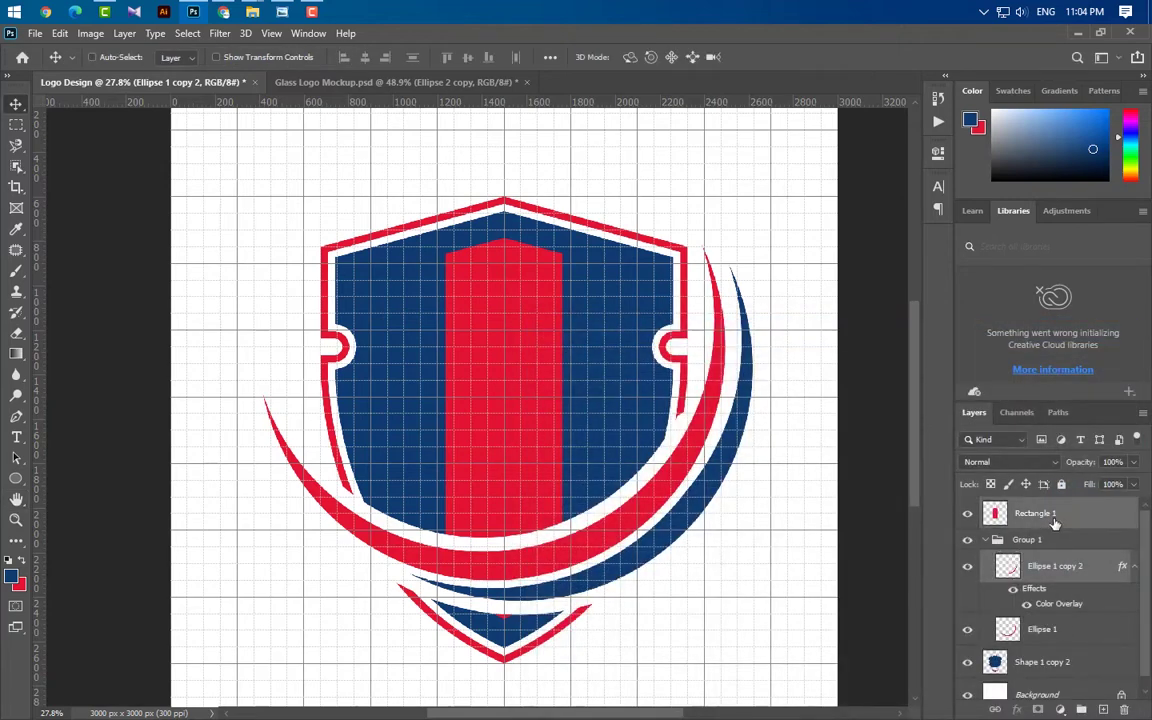
{"action": "left_click", "coordinate": [1015, 514], "text": "ctrl"}
{"action": "left_click", "coordinate": [985, 540]}
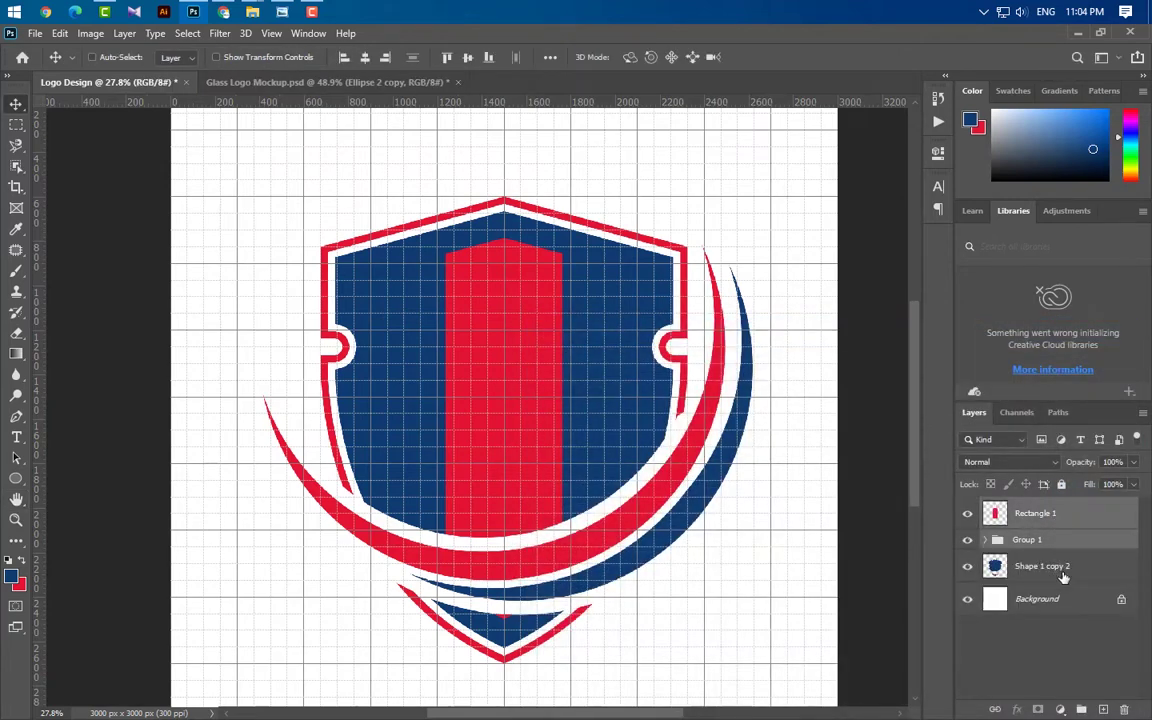
{"action": "left_click", "coordinate": [1062, 570], "text": "ctrl"}
{"action": "left_click", "coordinate": [1082, 709]}
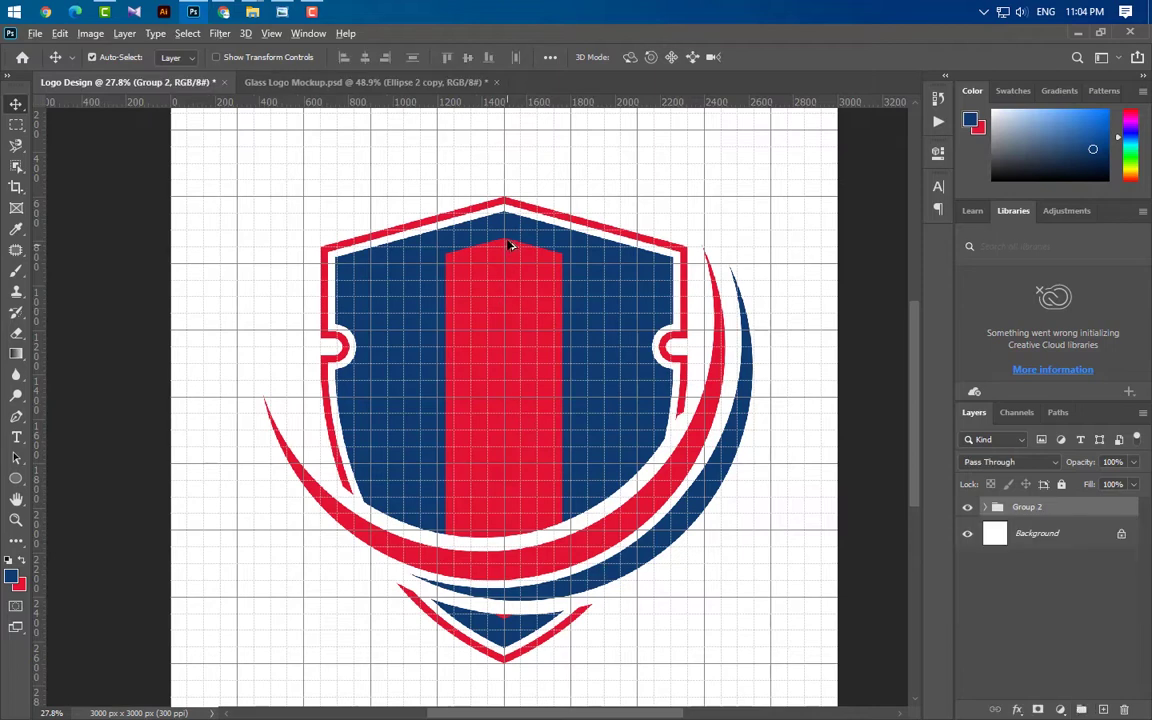
- Draw a dark blue circle of about 350 px on the upper part of the red central band
{"action": "scroll", "coordinate": [509, 245], "scroll_direction": "up", "scroll_amount": 4}
{"action": "left_click_drag", "start_coordinate": [15, 478], "coordinate": [80, 512]}
{"action": "left_click_drag", "start_coordinate": [406, 291], "coordinate": [571, 456]}
{"action": "left_click", "coordinate": [893, 148]}
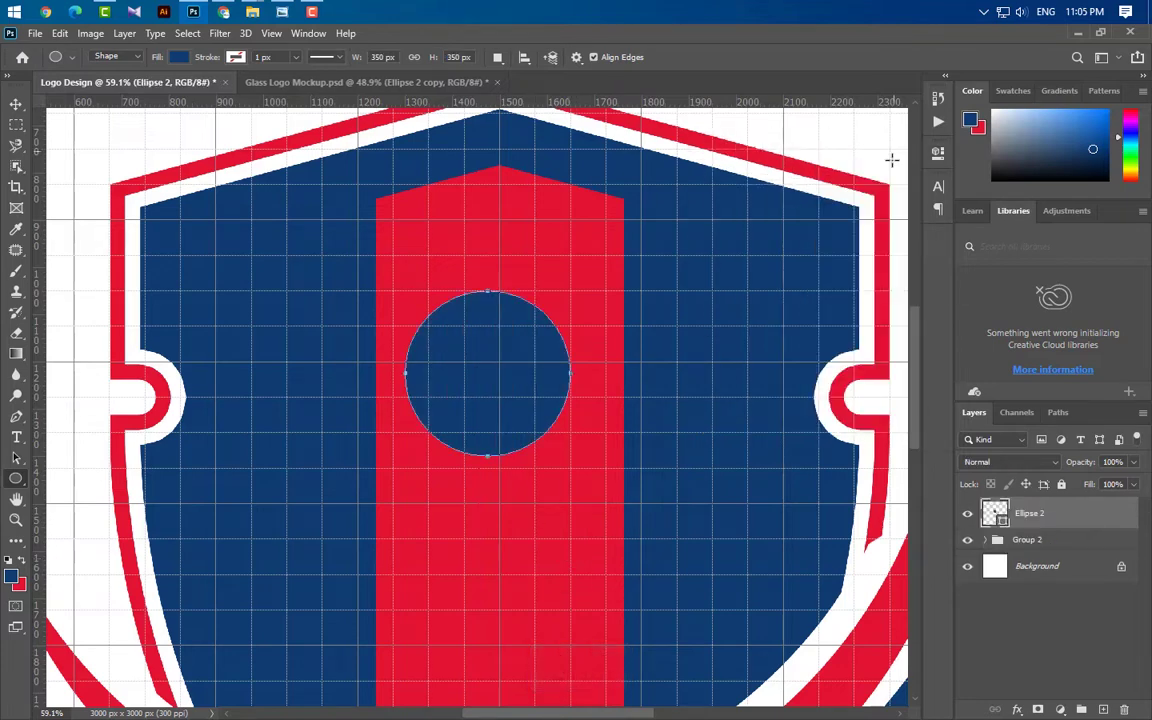
- Centre the circle horizontally on the red band and enlarge it proportionally to about 801 px, centred near X 1500.5, Y 1301.6 px
{"action": "key", "text": "ctrl+t"}
{"action": "scroll", "coordinate": [506, 200], "scroll_direction": "up", "scroll_amount": 2}
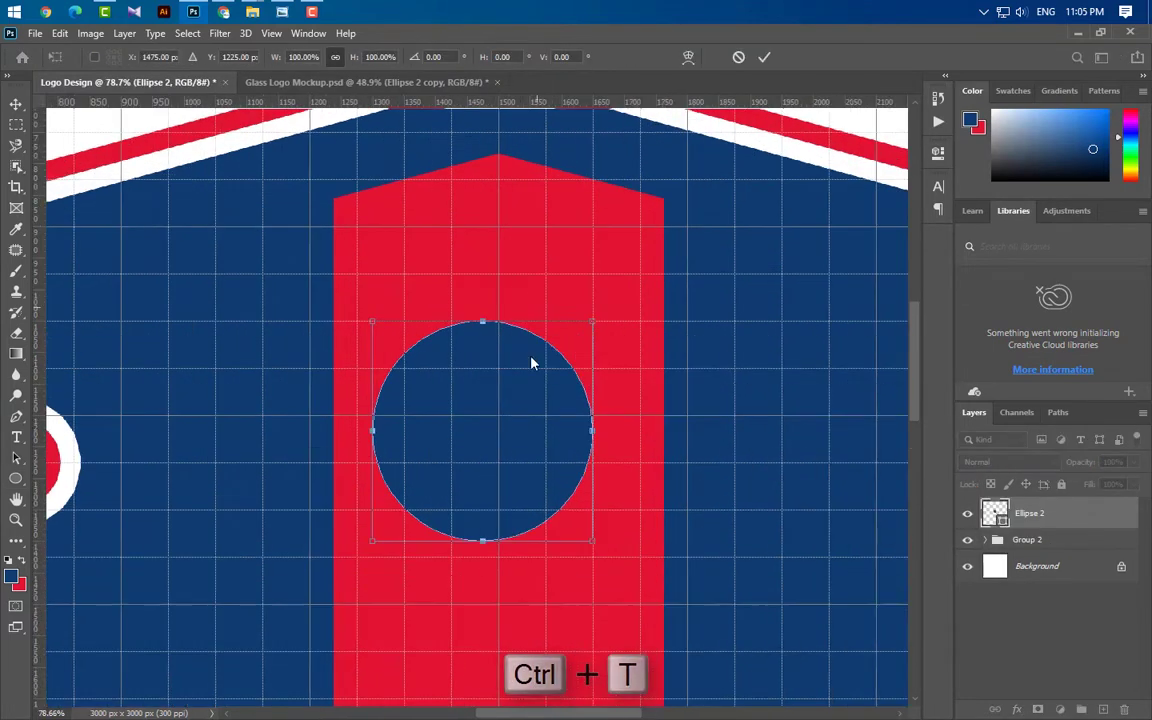
{"action": "left_click_drag", "start_coordinate": [525, 399], "coordinate": [541, 302]}
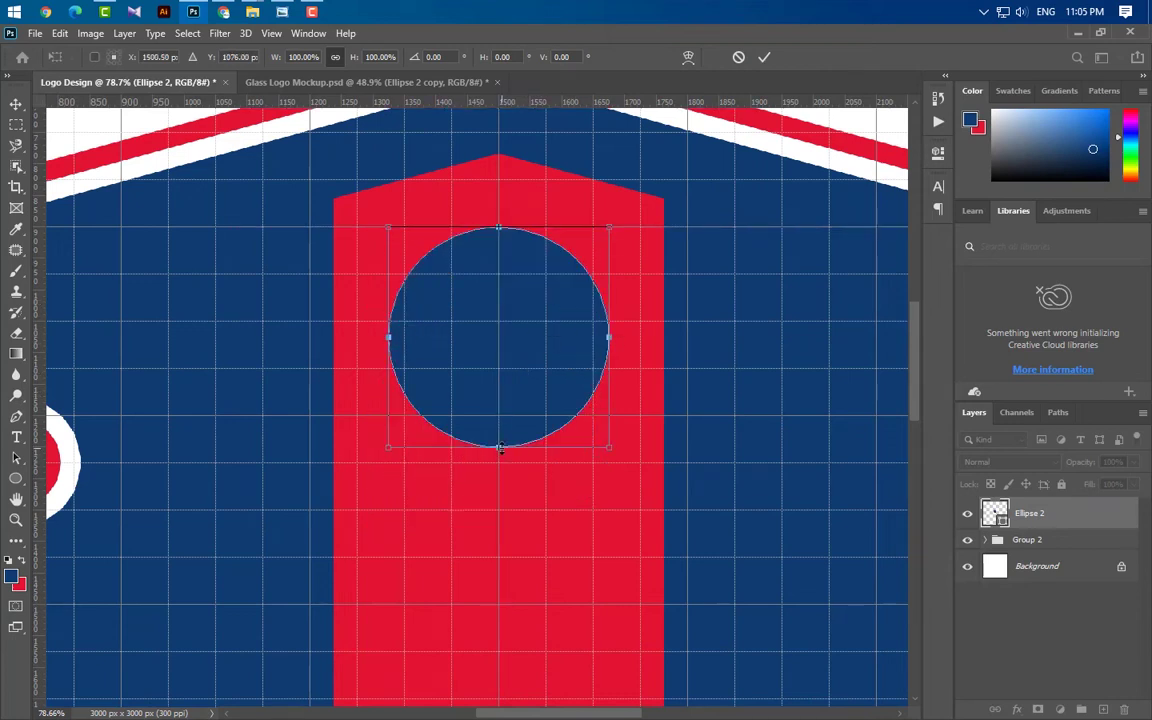
{"action": "left_click_drag", "start_coordinate": [500, 448], "coordinate": [498, 690]}
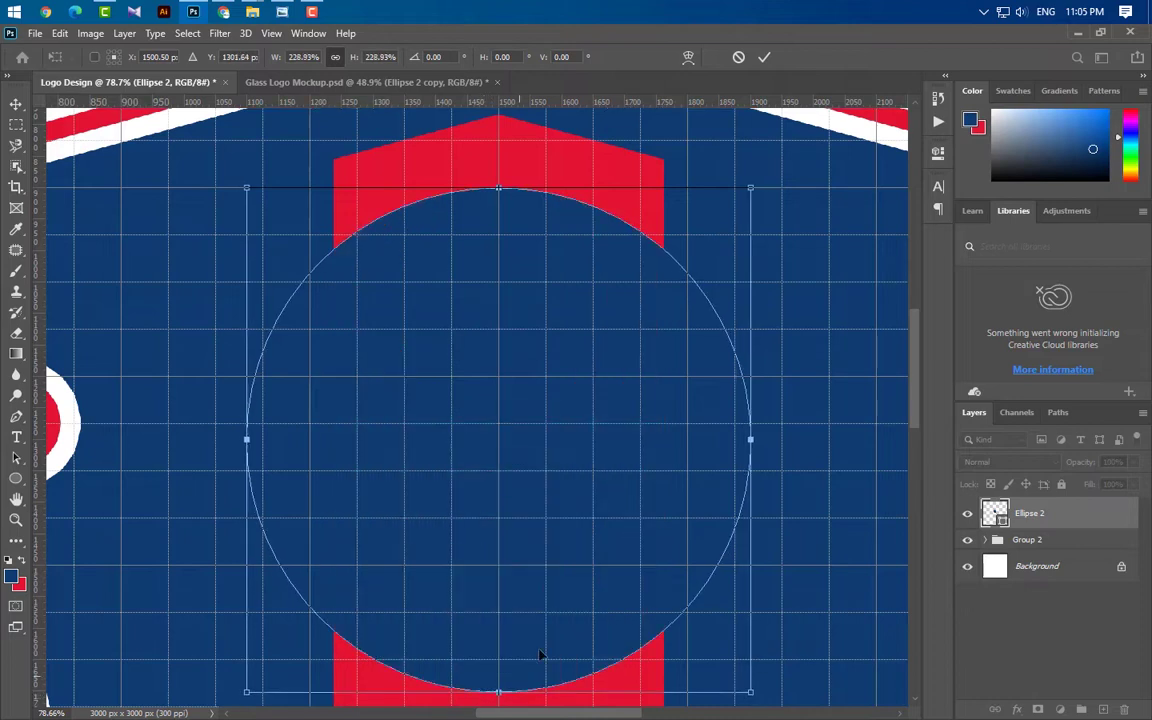
{"action": "left_click", "coordinate": [765, 58]}
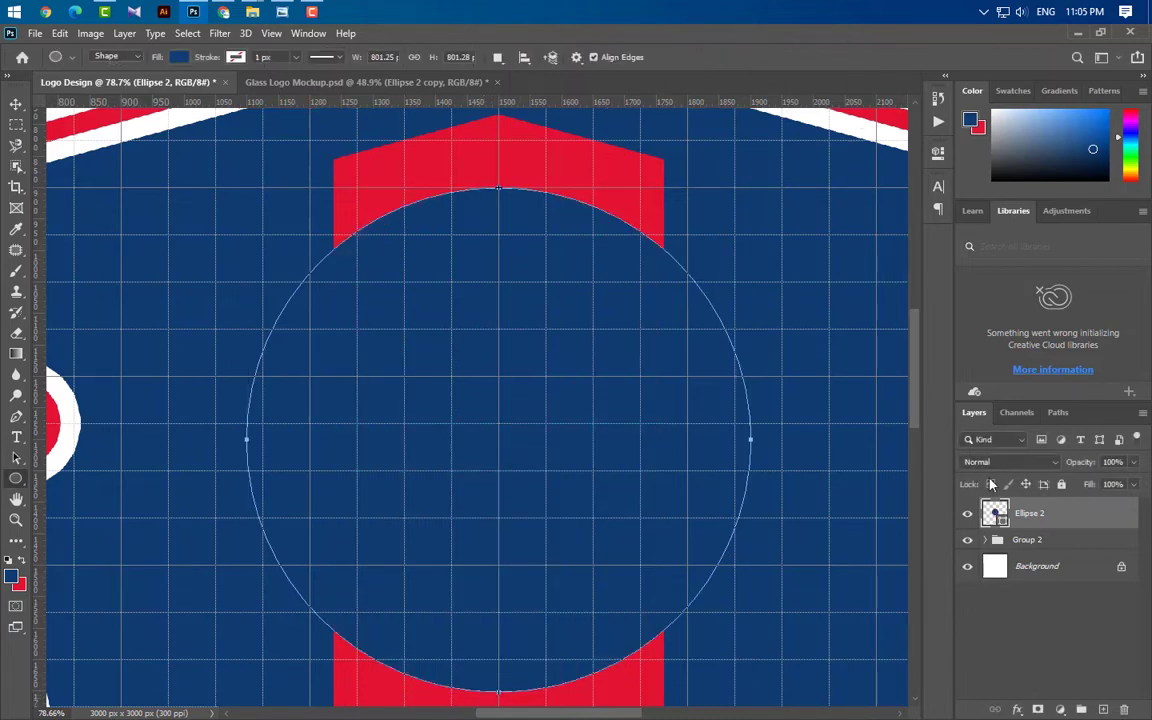
- Add a 35 px black Stroke effect positioned outside to the dark blue circle, Ellipse 2
{"action": "double_click", "coordinate": [1088, 522]}
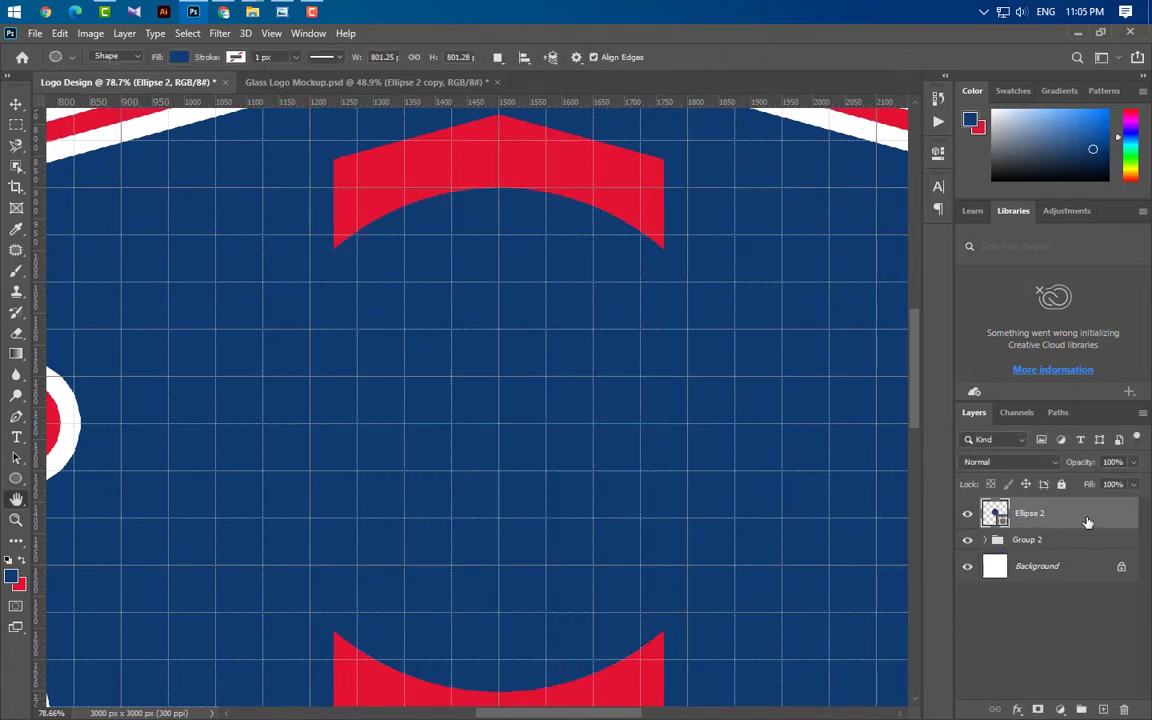
{"action": "left_click", "coordinate": [556, 465]}
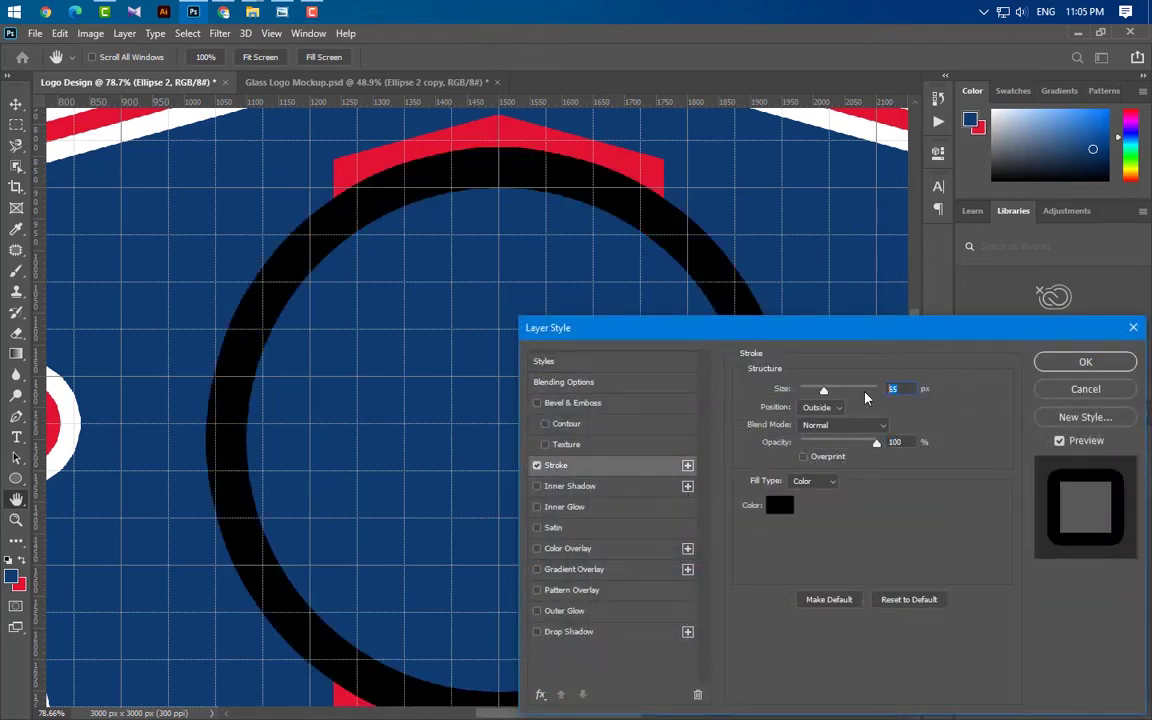
{"action": "type", "text": "35"}
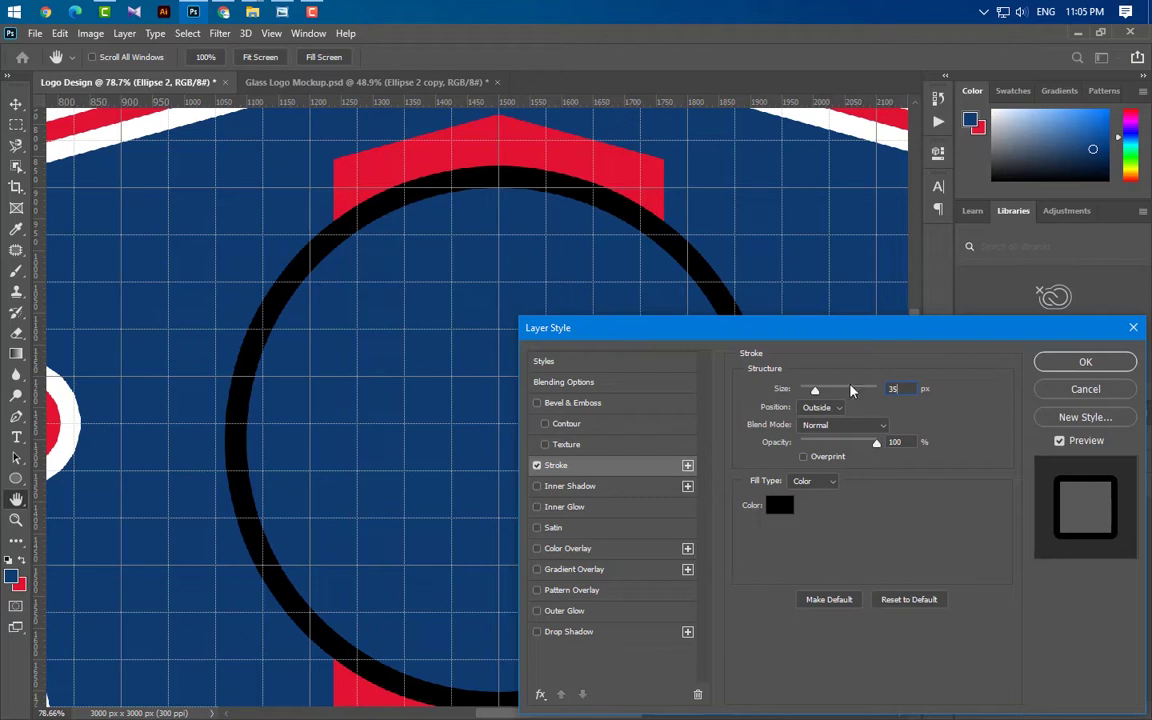
{"action": "left_click", "coordinate": [1086, 363]}
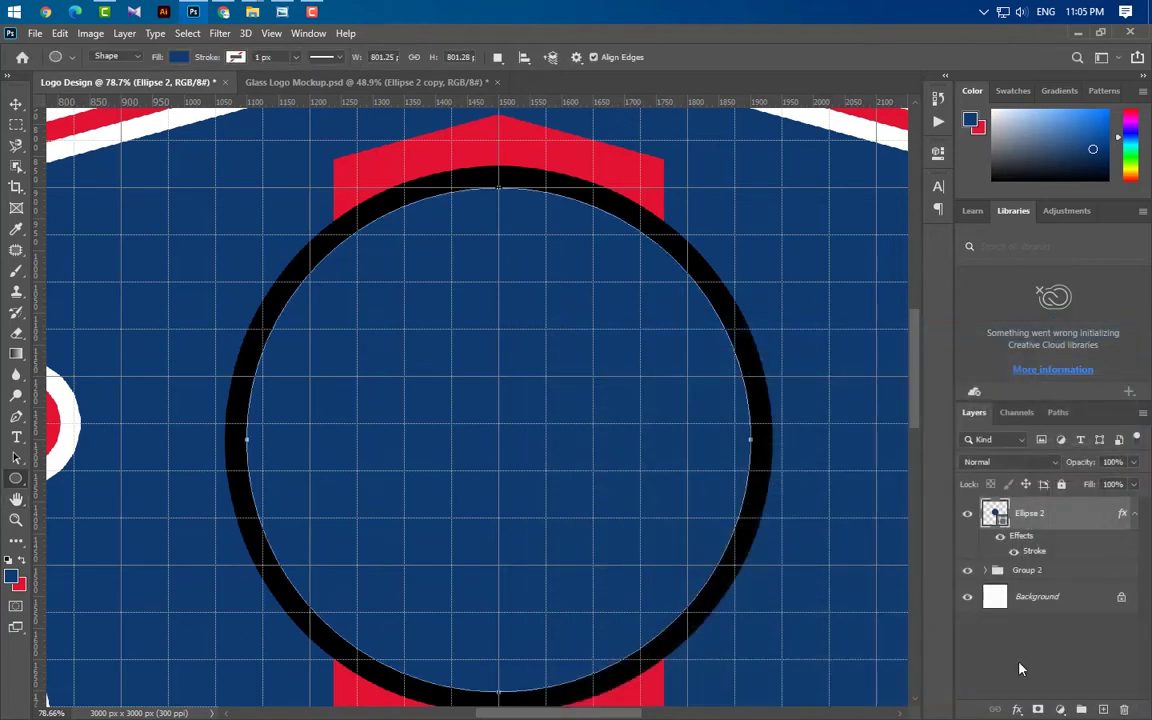
- Load the stroked circle's outer outline as a selection from a duplicate of Ellipse 2 converted to a smart object
{"action": "mouse_move", "coordinate": [1104, 543]}
{"action": "left_mouse_down"}
{"action": "mouse_move", "coordinate": [1113, 697]}
{"action": "mouse_move", "coordinate": [1103, 709]}
{"action": "left_mouse_up"}
{"action": "right_click", "coordinate": [1091, 514]}
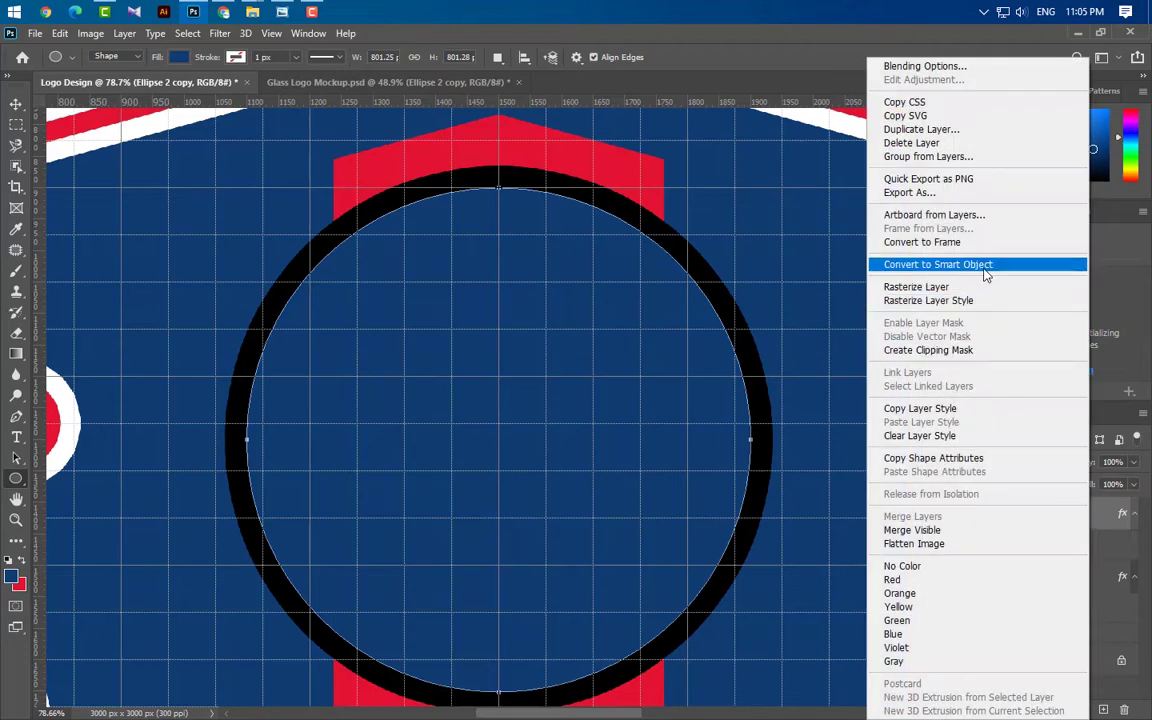
{"action": "left_click", "coordinate": [1020, 262]}
{"action": "left_click", "coordinate": [998, 545], "text": "ctrl"}
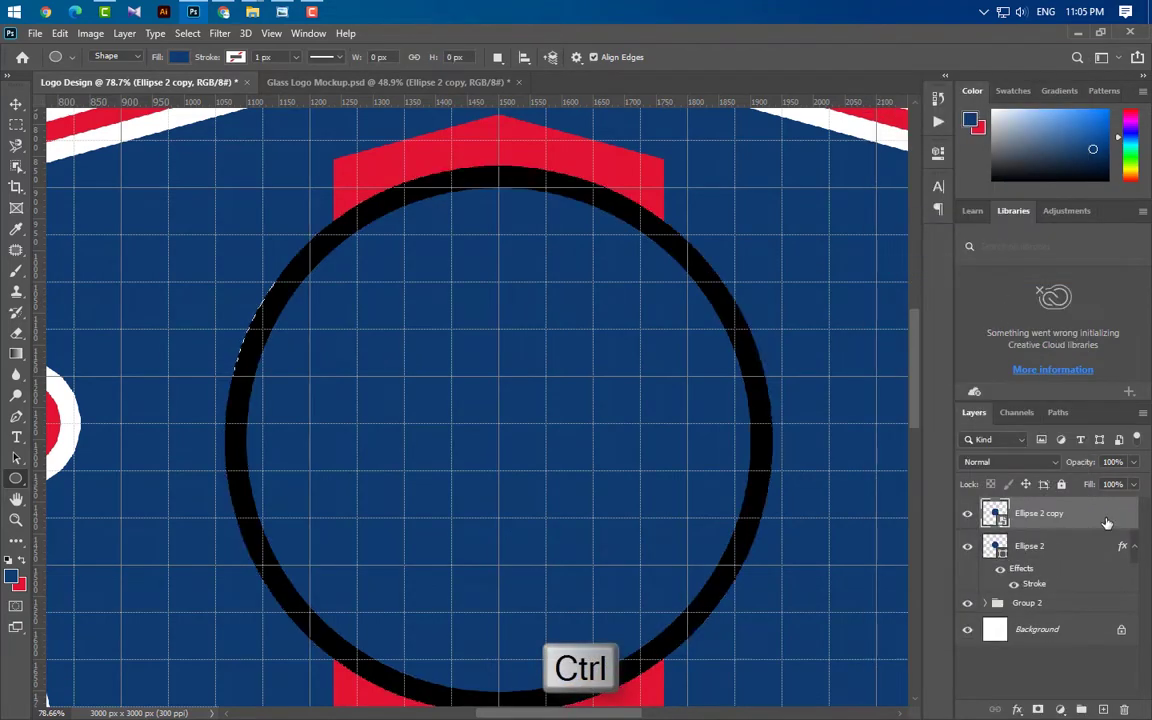
- Delete the Ellipse 2 copy layer and remove the Stroke effect from Ellipse 2, keeping the selection
{"action": "left_click_drag", "start_coordinate": [1110, 516], "coordinate": [1125, 710]}
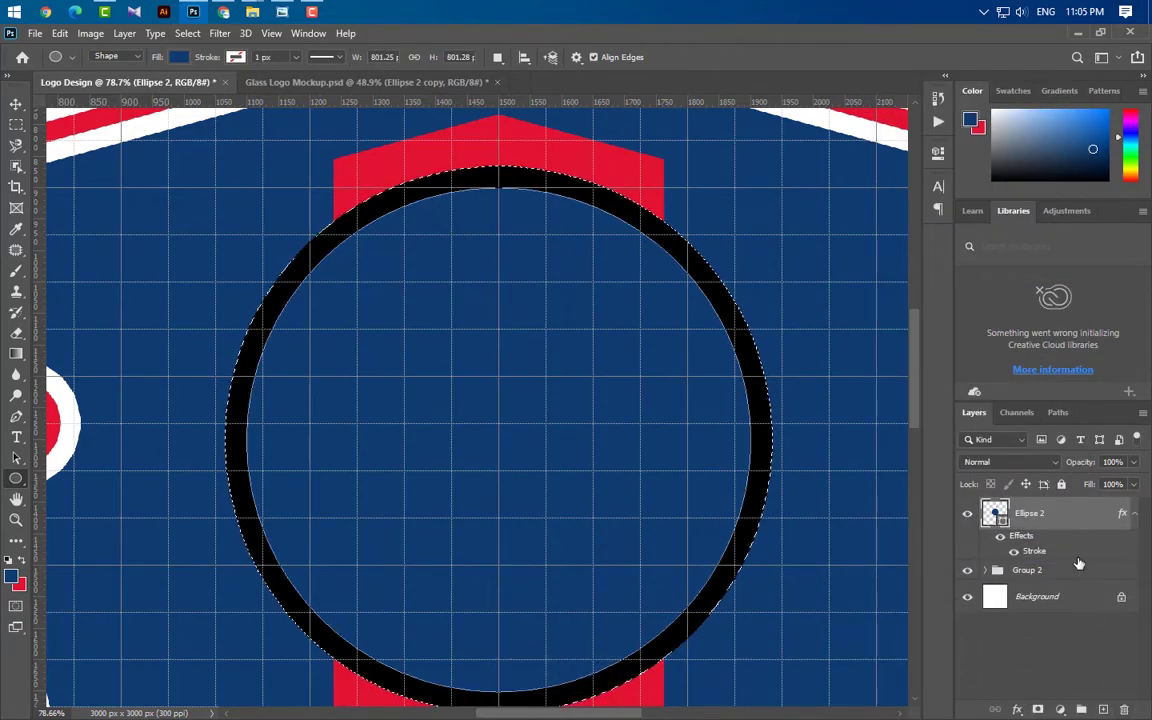
{"action": "left_click_drag", "start_coordinate": [1045, 551], "coordinate": [1082, 619]}
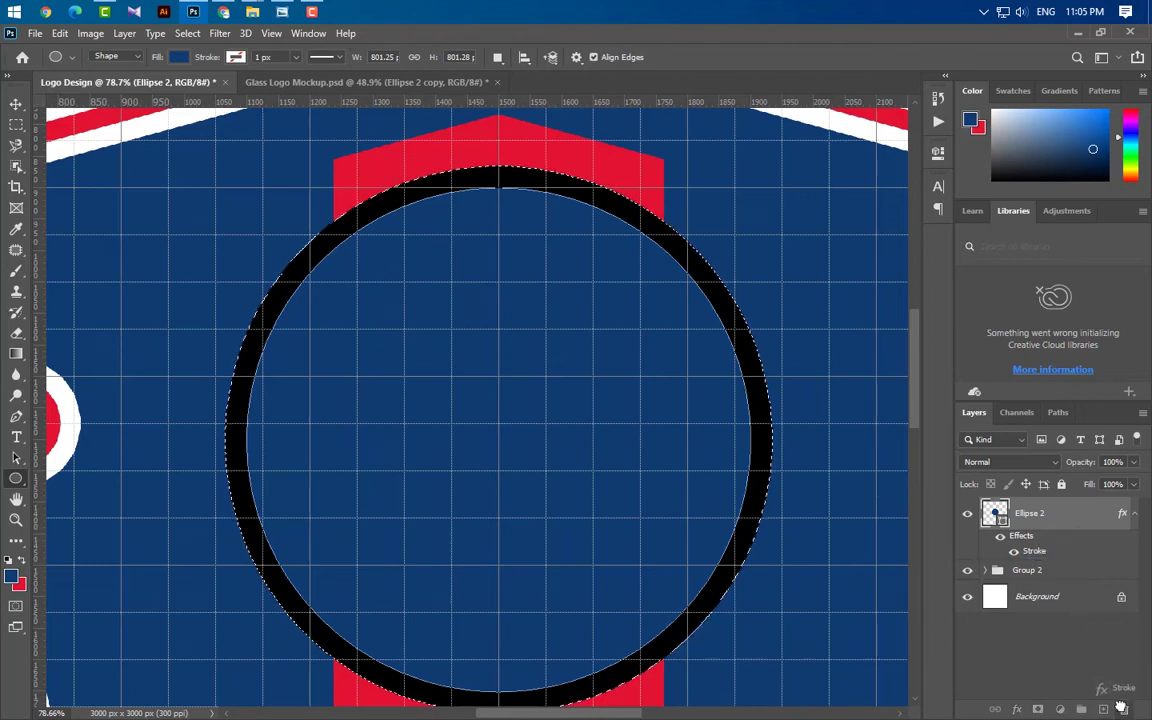
{"action": "left_click_drag", "start_coordinate": [1121, 707], "coordinate": [1123, 709]}
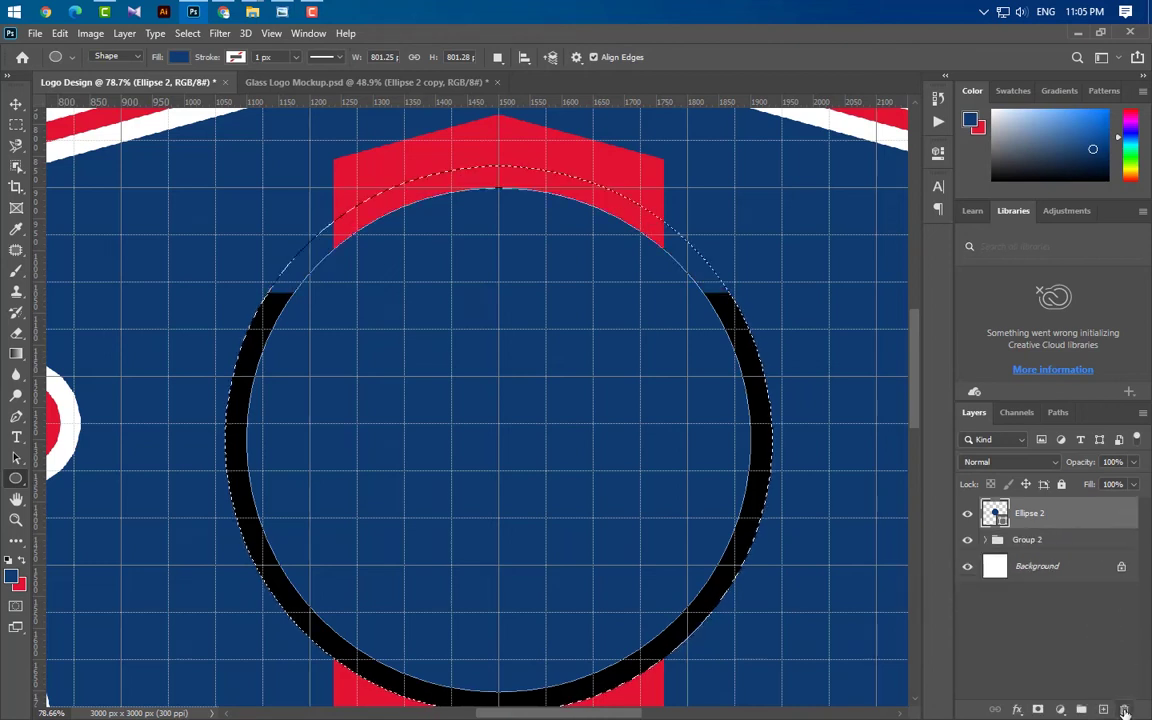
- Cut the selected circle area out of the red band, Rectangle 1, and the blue shield, Shape 1 copy 2, and deselect
{"action": "left_click", "coordinate": [16, 104]}
{"action": "left_click", "coordinate": [648, 180]}
{"action": "key", "text": "Delete"}
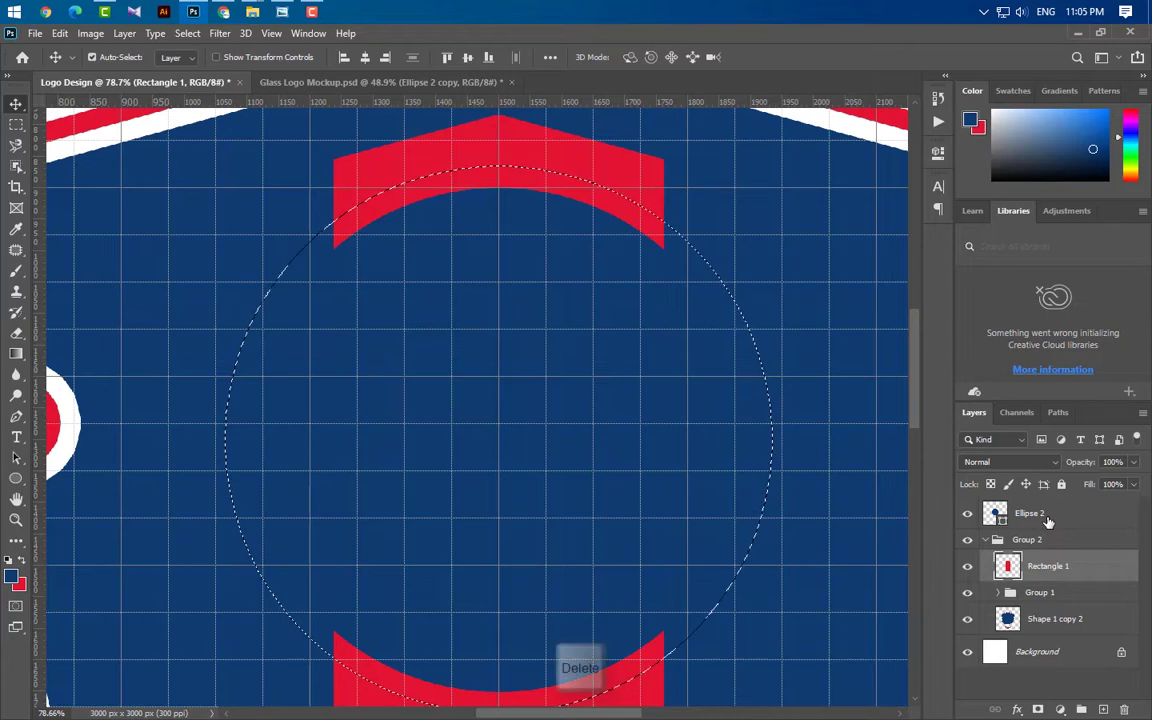
{"action": "left_click", "coordinate": [818, 327]}
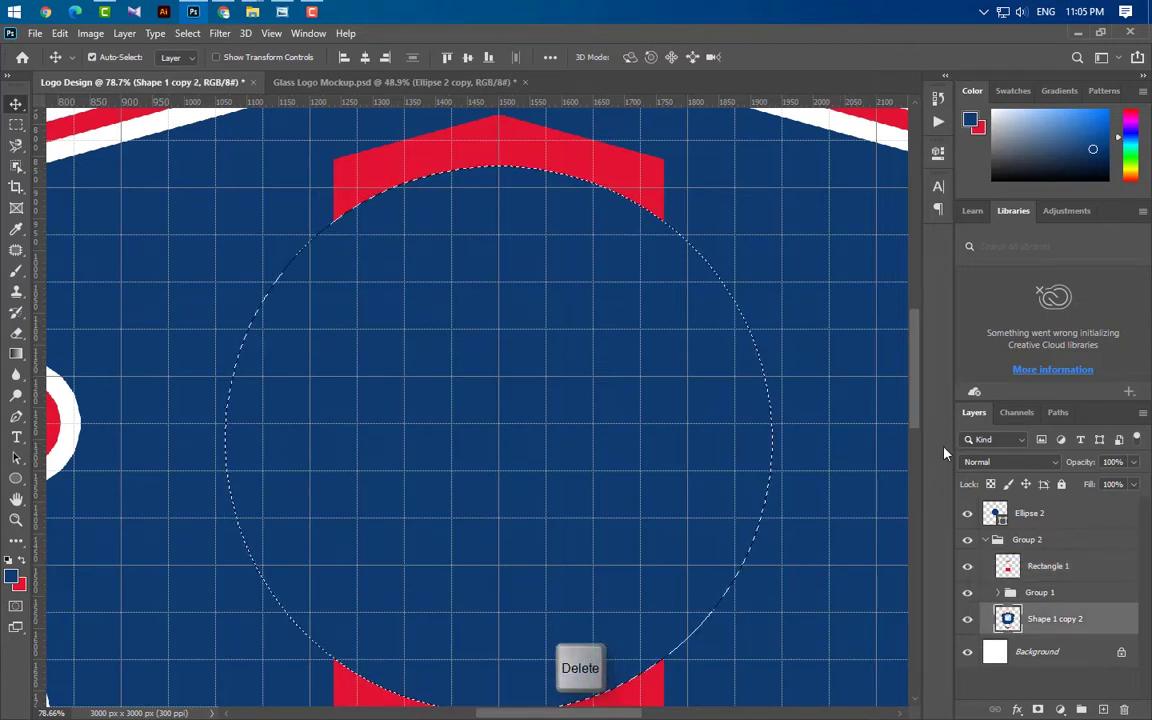
{"action": "key", "text": "Delete"}
{"action": "key", "text": "ctrl+d"}
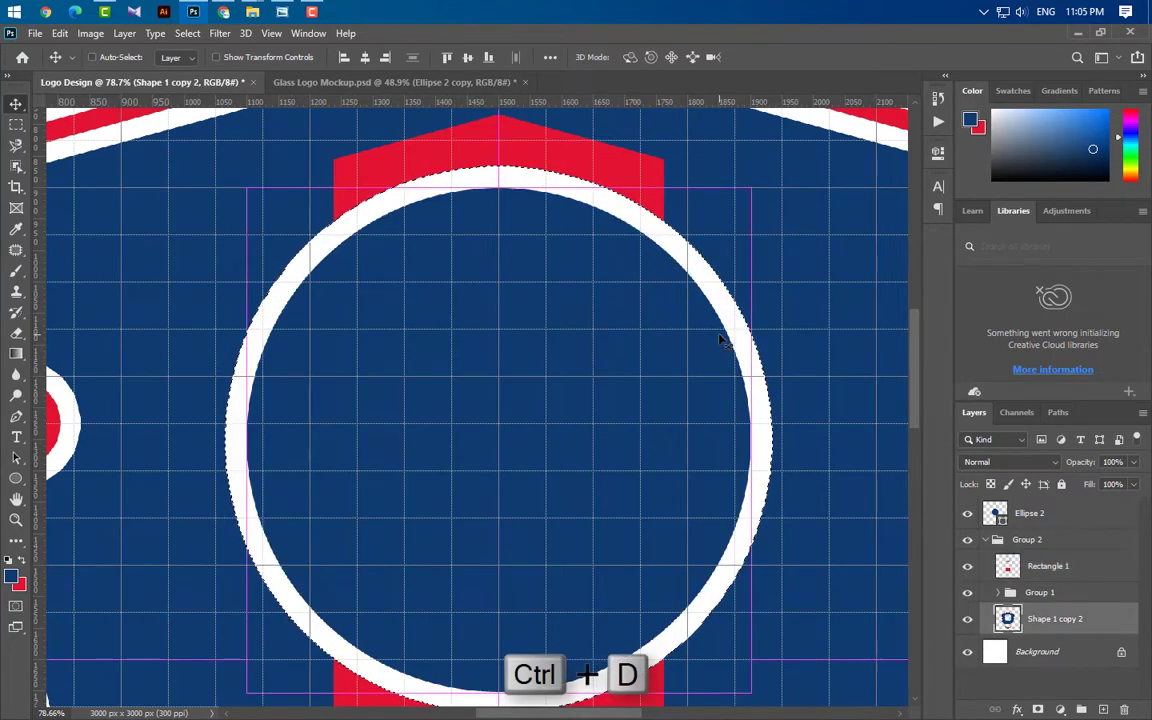
- Apply a 35 px Stroke effect to Ellipse 2, positioned inside and coloured dark blue 0f3d71
{"action": "left_click", "coordinate": [1095, 515]}
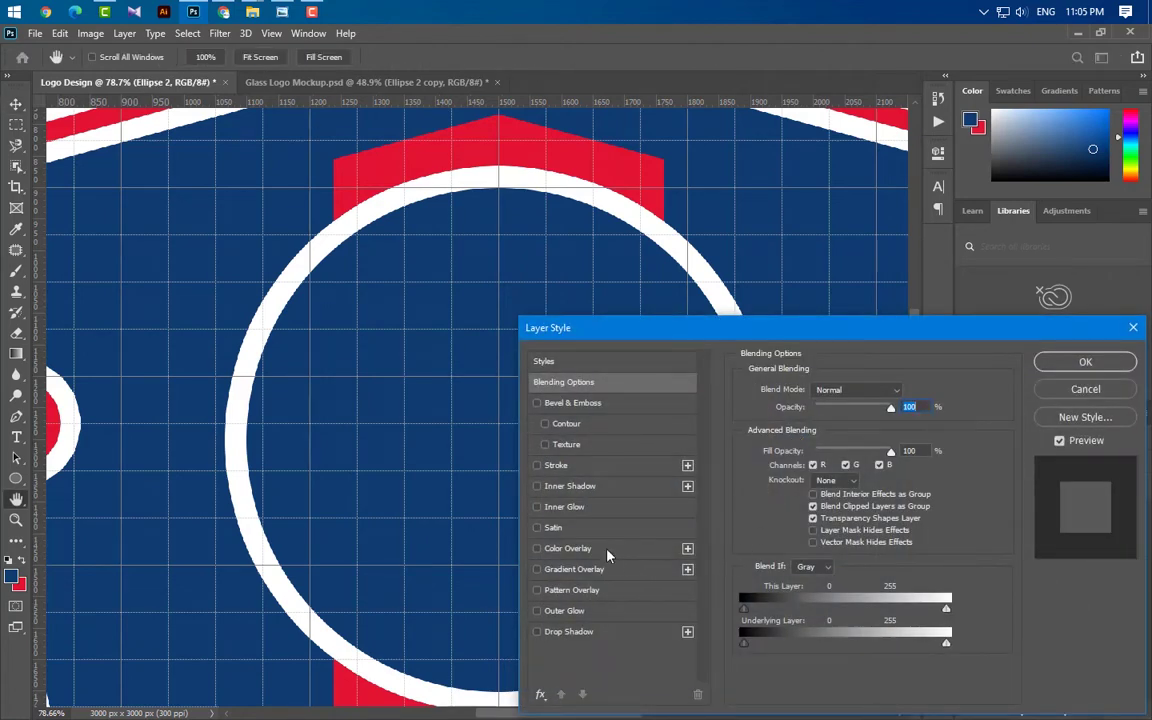
{"action": "left_click", "coordinate": [594, 467]}
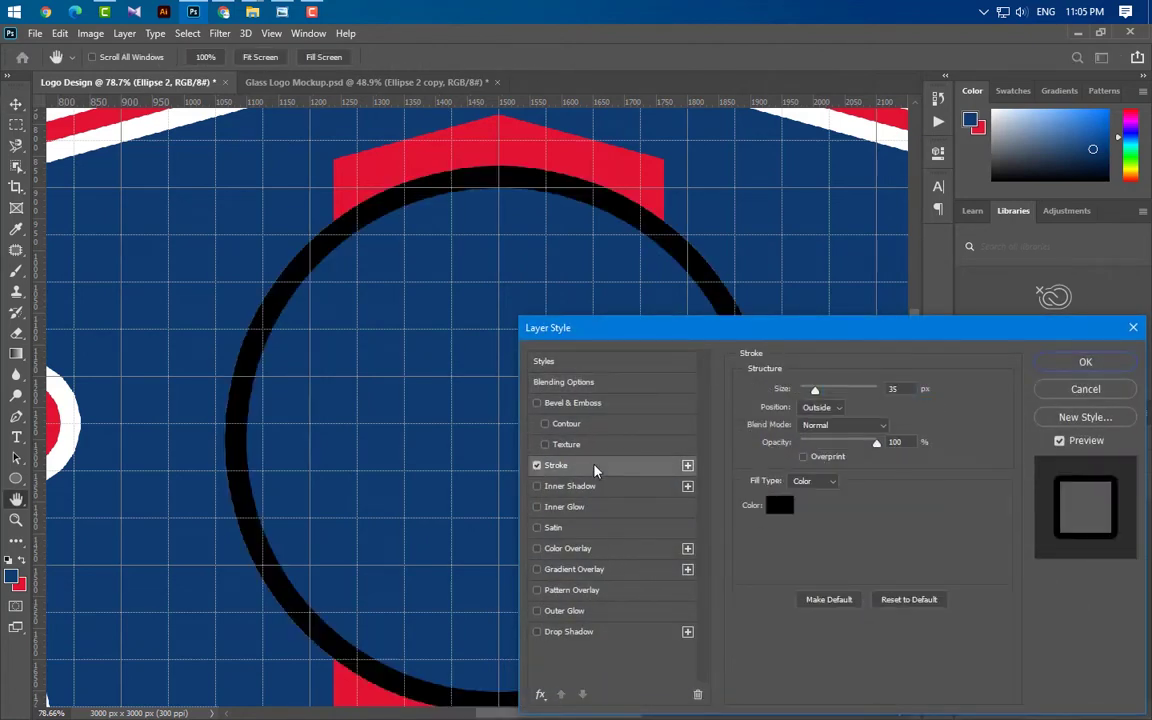
{"action": "left_click", "coordinate": [829, 409]}
{"action": "left_click", "coordinate": [826, 436]}
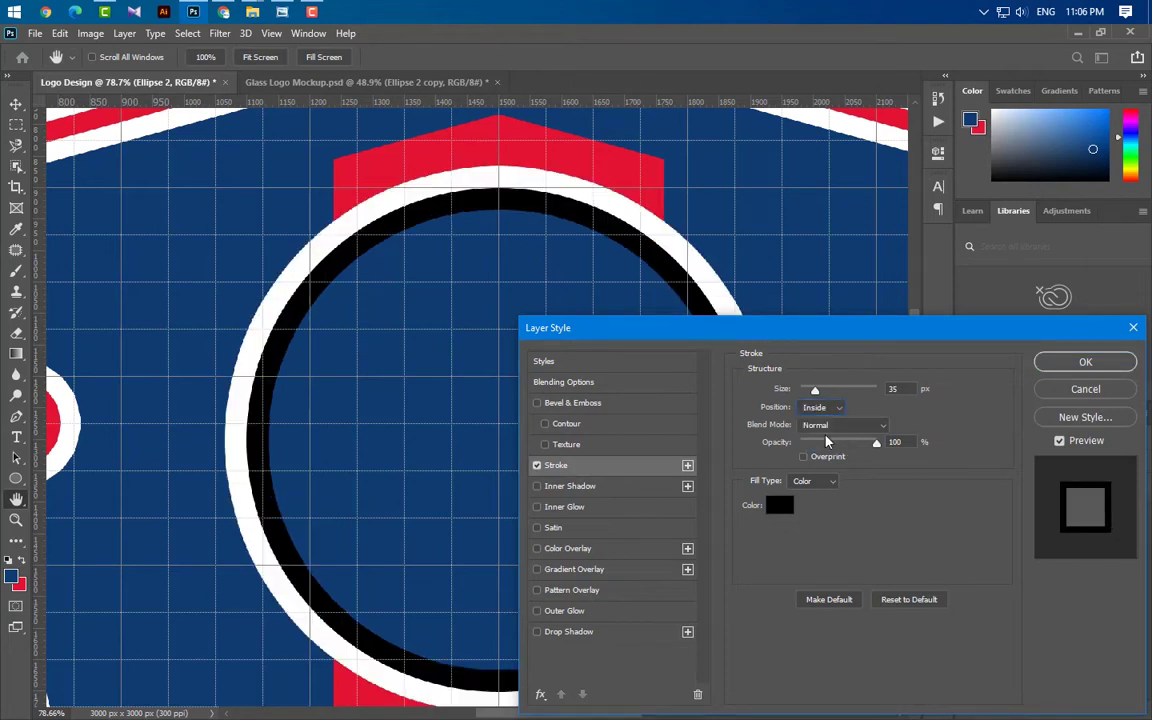
{"action": "left_click", "coordinate": [786, 508]}
{"action": "left_click", "coordinate": [613, 257]}
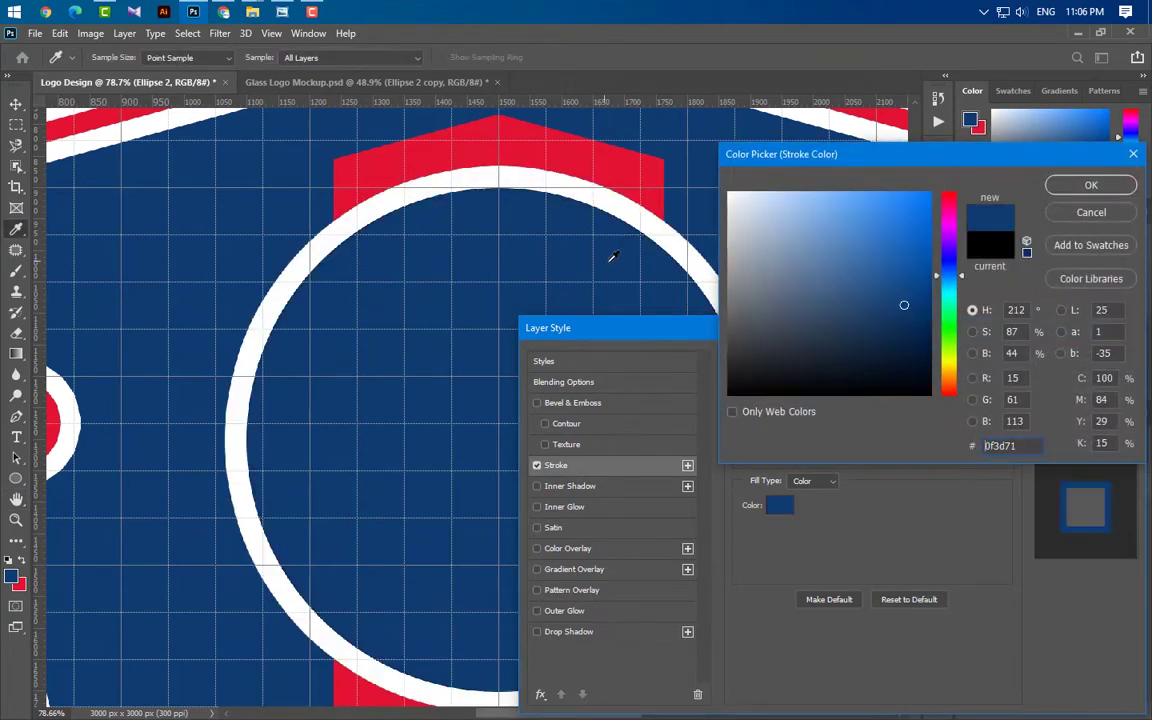
{"action": "left_click", "coordinate": [1088, 186]}
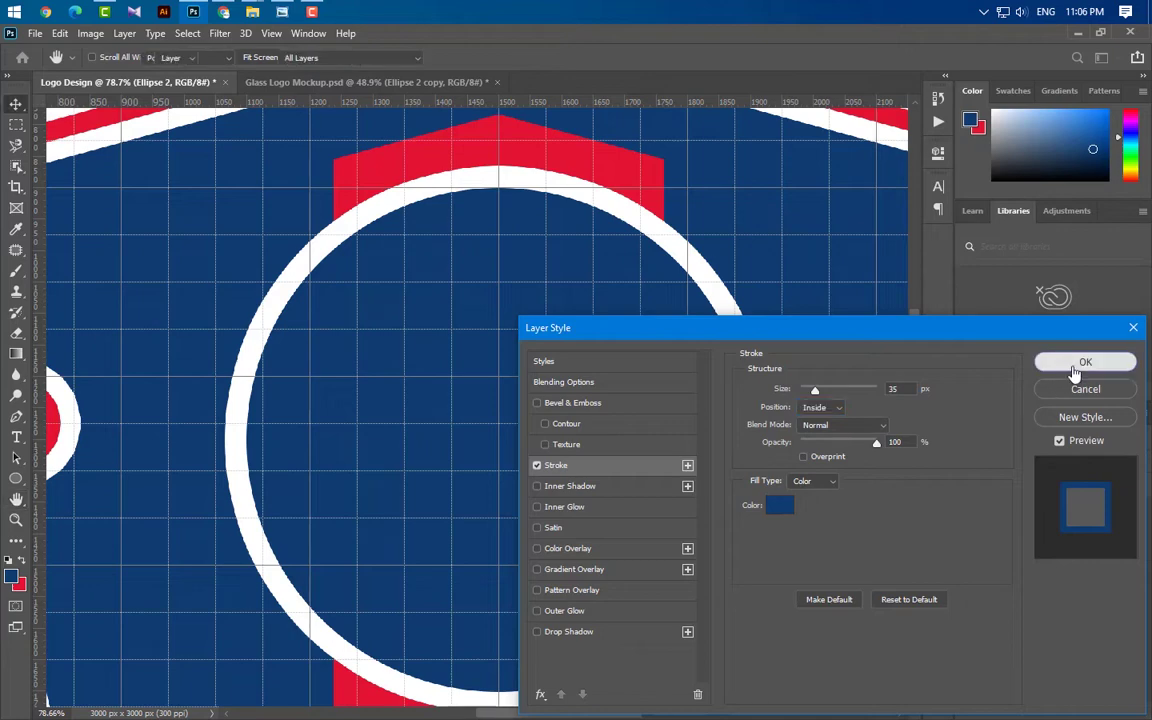
{"action": "left_click", "coordinate": [1041, 368]}
- Change the fill of Ellipse 2 to white, ffffff
{"action": "double_click", "coordinate": [1000, 517]}
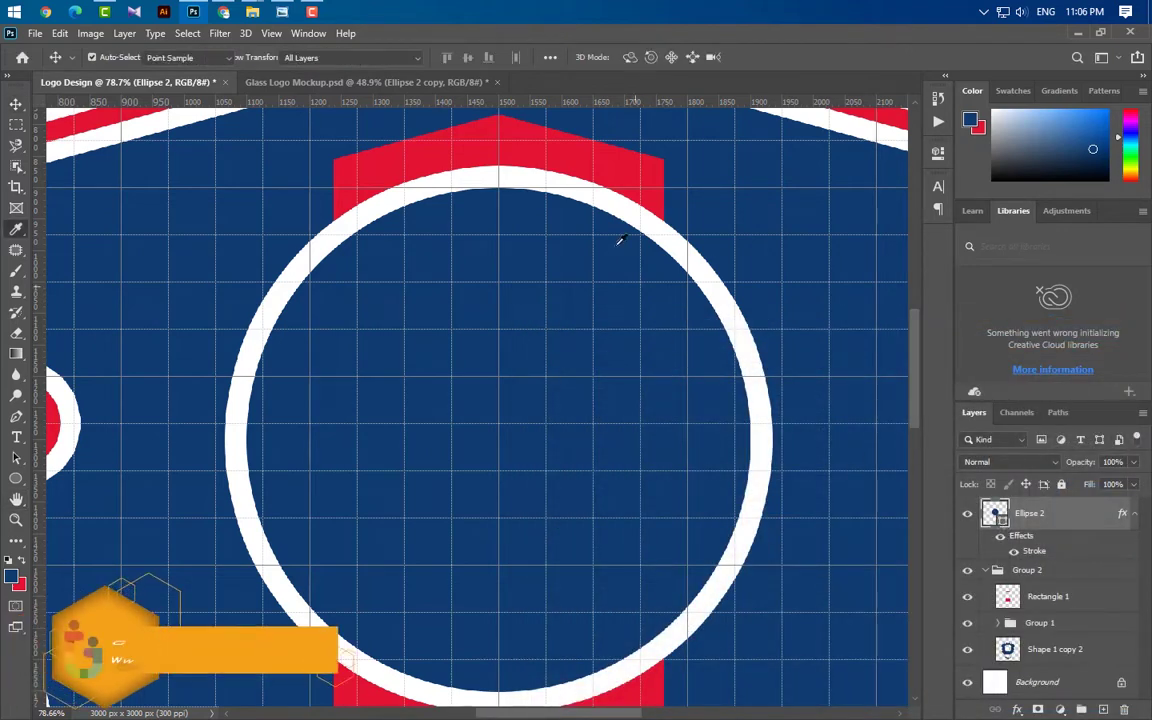
{"action": "left_click", "coordinate": [591, 185]}
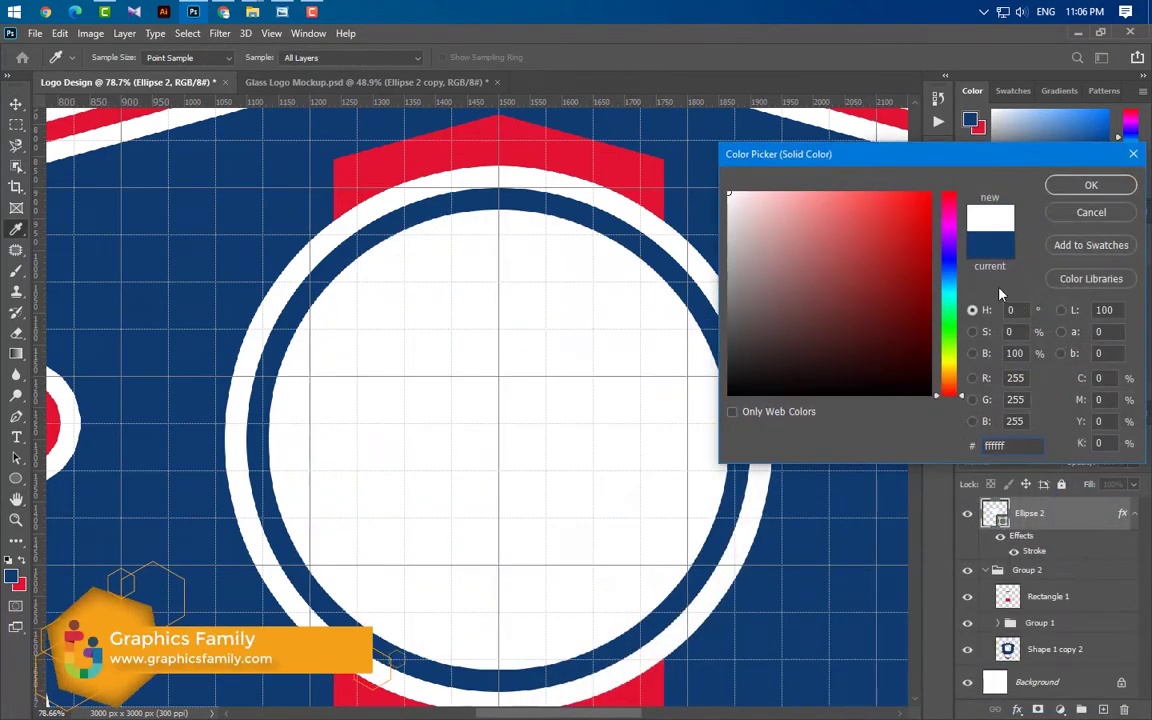
{"action": "left_click", "coordinate": [1112, 186]}
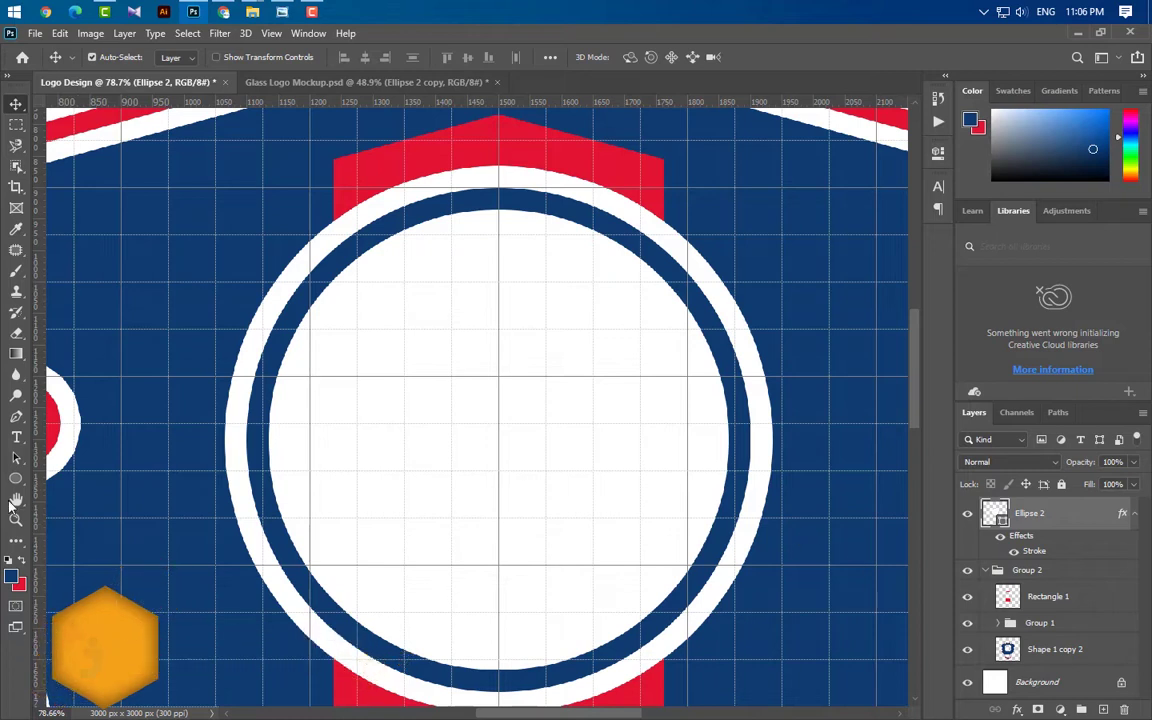
- Draw a dark blue circle of about 408 px on a new layer inside the white circle
{"action": "key", "text": "u"}
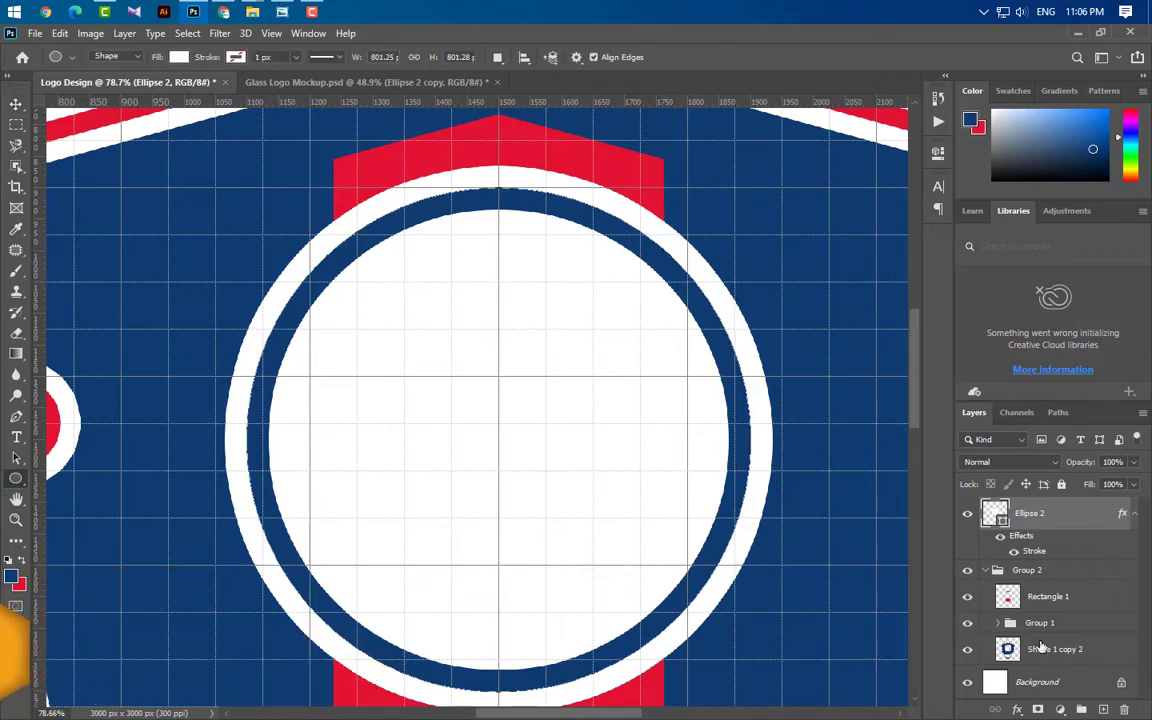
{"action": "left_click", "coordinate": [1104, 711]}
{"action": "mouse_move", "coordinate": [357, 329]}
{"action": "left_mouse_down"}
{"action": "mouse_move", "coordinate": [607, 530]}
{"action": "mouse_move", "coordinate": [613, 585]}
{"action": "left_mouse_up"}
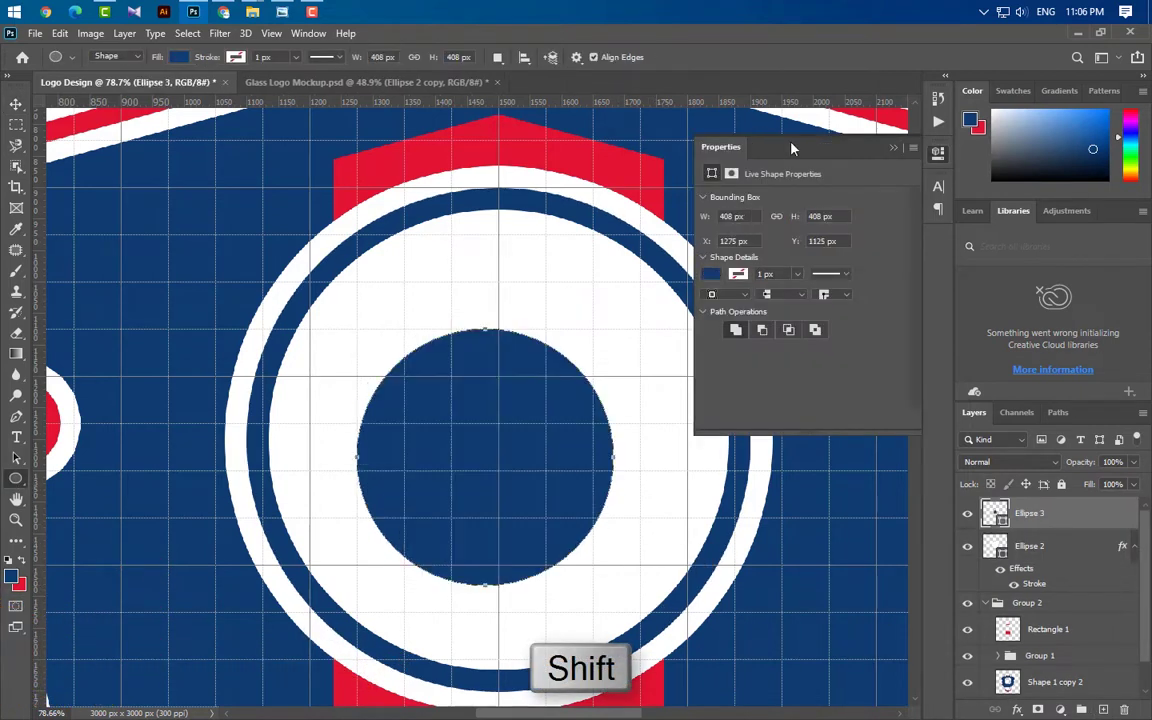
{"action": "left_click", "coordinate": [895, 148]}
- Centre the new circle in the white circle and enlarge it proportionally to about 161%, centred near X 1500.5, Y 1303.5 px
{"action": "key", "text": "ctrl+t"}
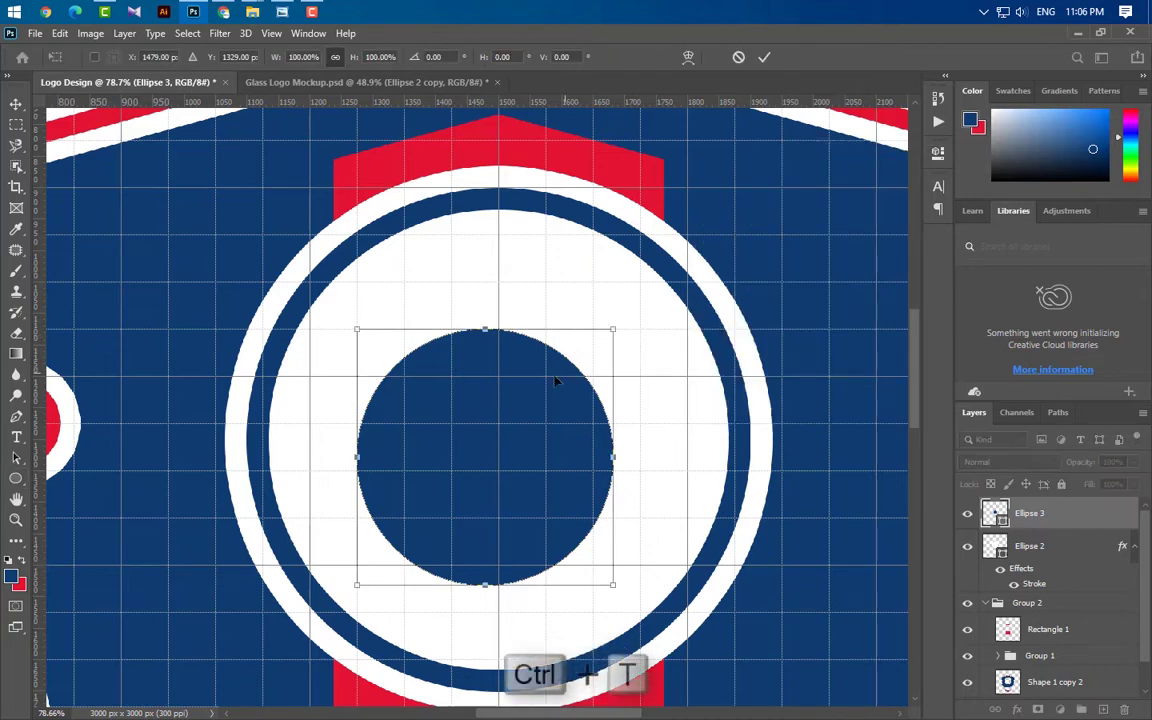
{"action": "left_click_drag", "start_coordinate": [535, 378], "coordinate": [548, 284]}
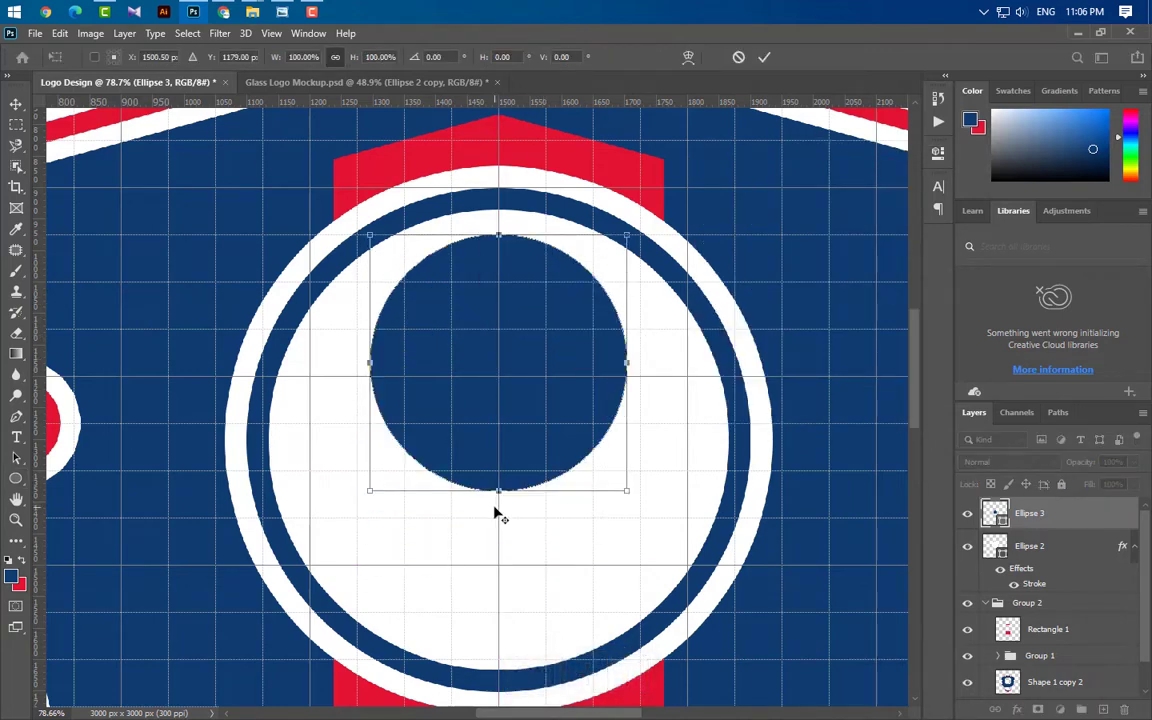
{"action": "scroll", "coordinate": [497, 514], "scroll_direction": "up", "scroll_amount": 2}
{"action": "scroll", "coordinate": [913, 424], "scroll_direction": "down", "scroll_amount": 3}
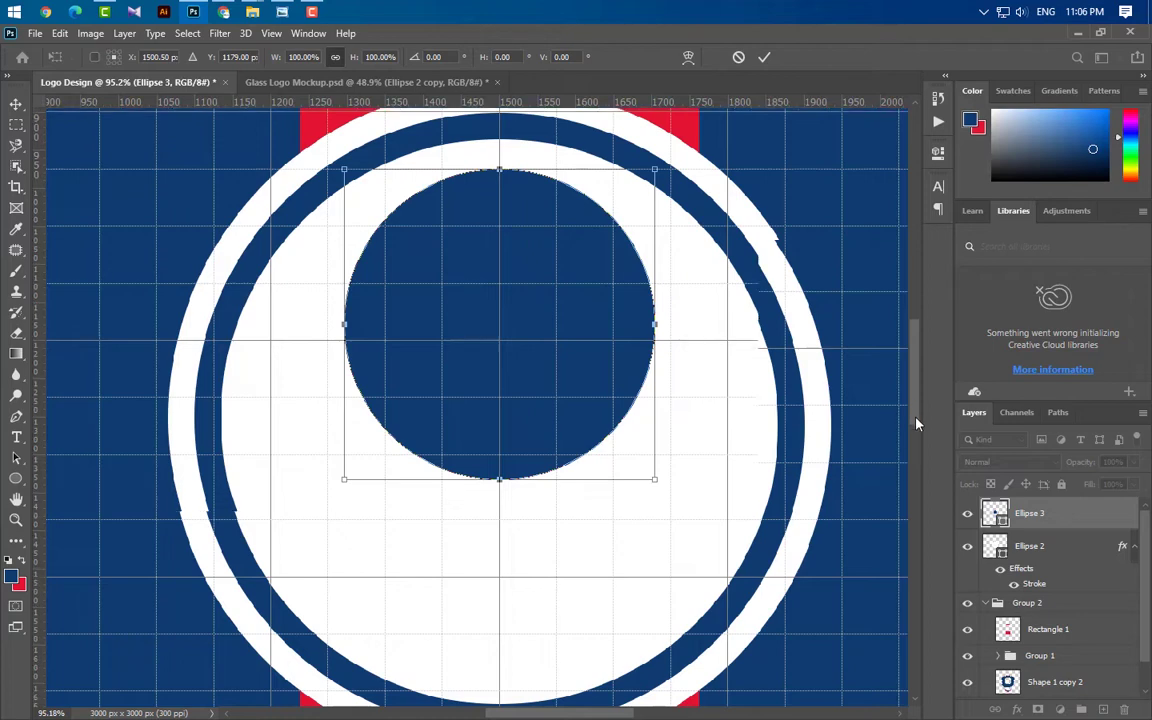
{"action": "scroll", "coordinate": [532, 589], "scroll_direction": "up", "scroll_amount": 3}
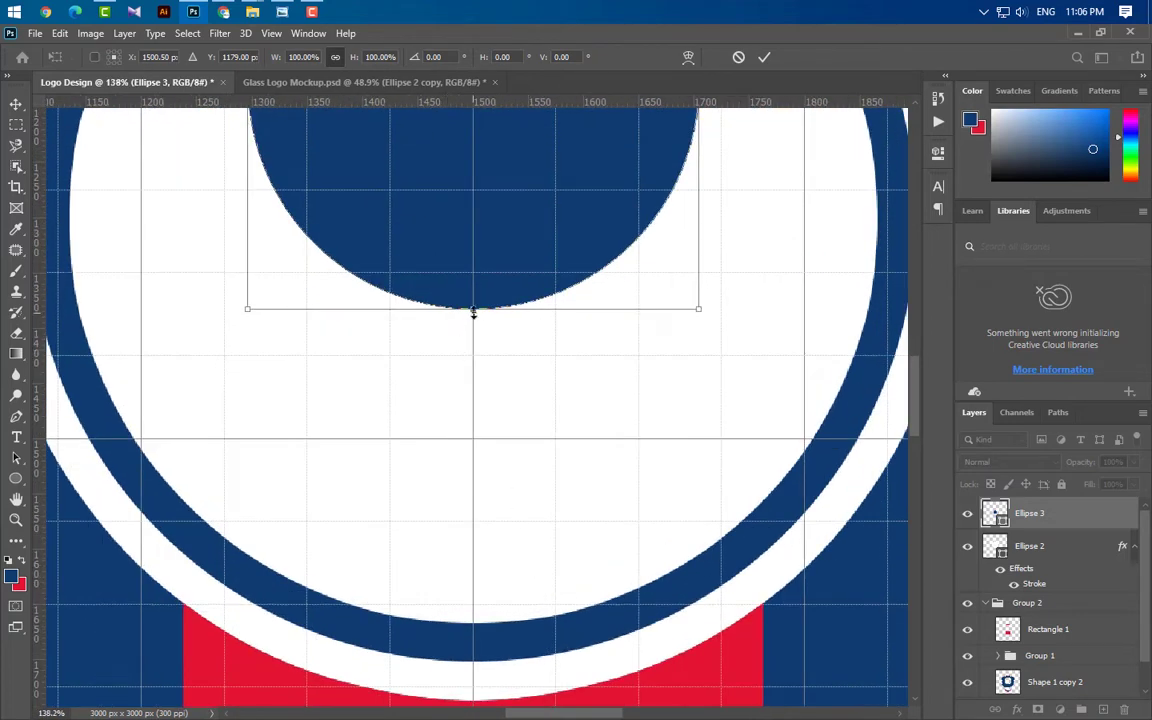
{"action": "left_click_drag", "start_coordinate": [473, 311], "coordinate": [472, 584]}
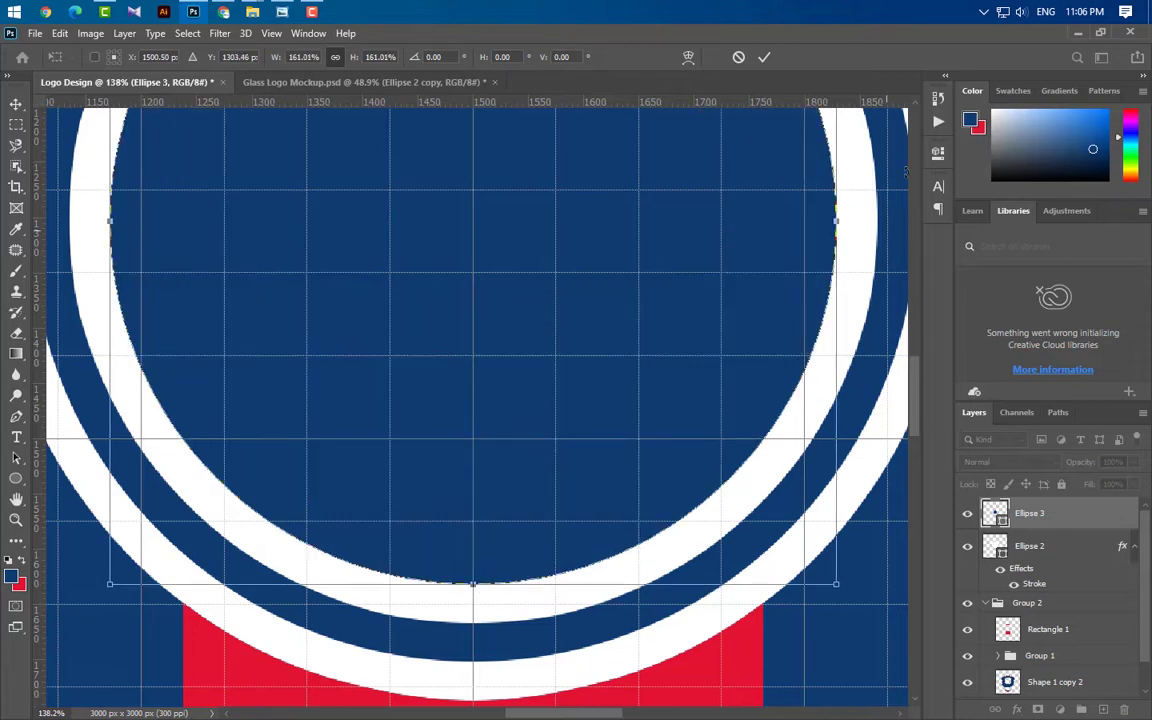
{"action": "left_click", "coordinate": [764, 57]}
{"action": "scroll", "coordinate": [576, 665], "scroll_direction": "down", "scroll_amount": 4}
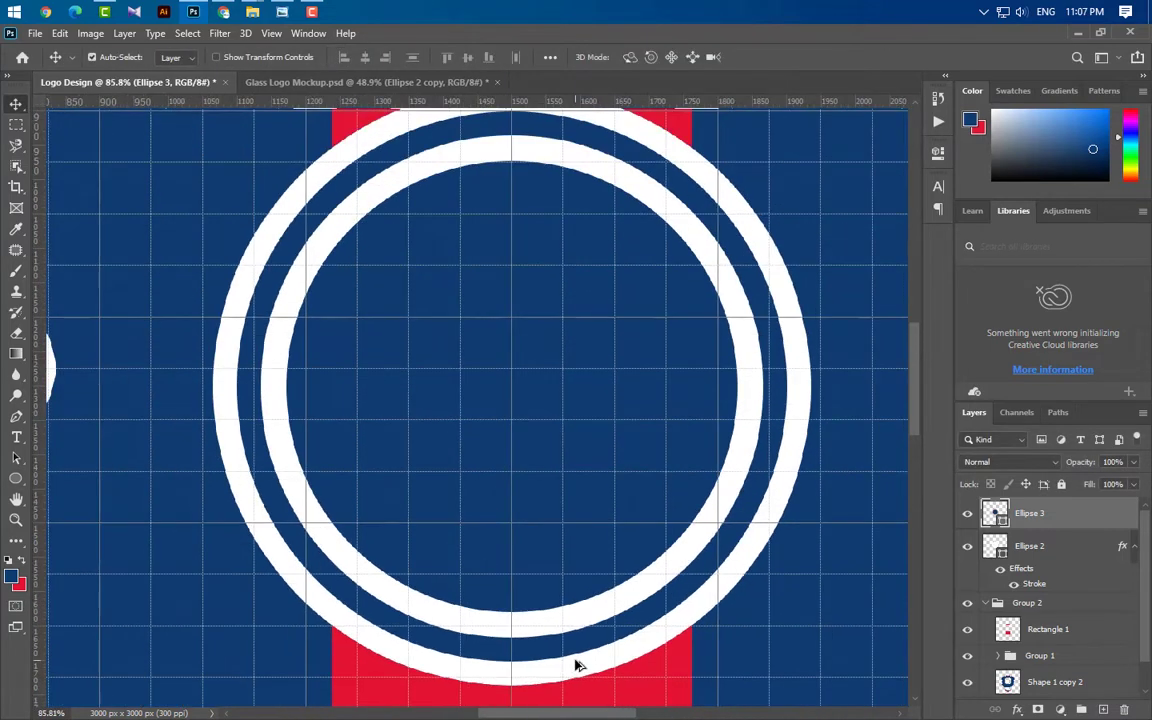
- Remove the fill of Ellipse 3 and give its shape outline a 10 px black stroke
{"action": "left_click", "coordinate": [20, 478]}
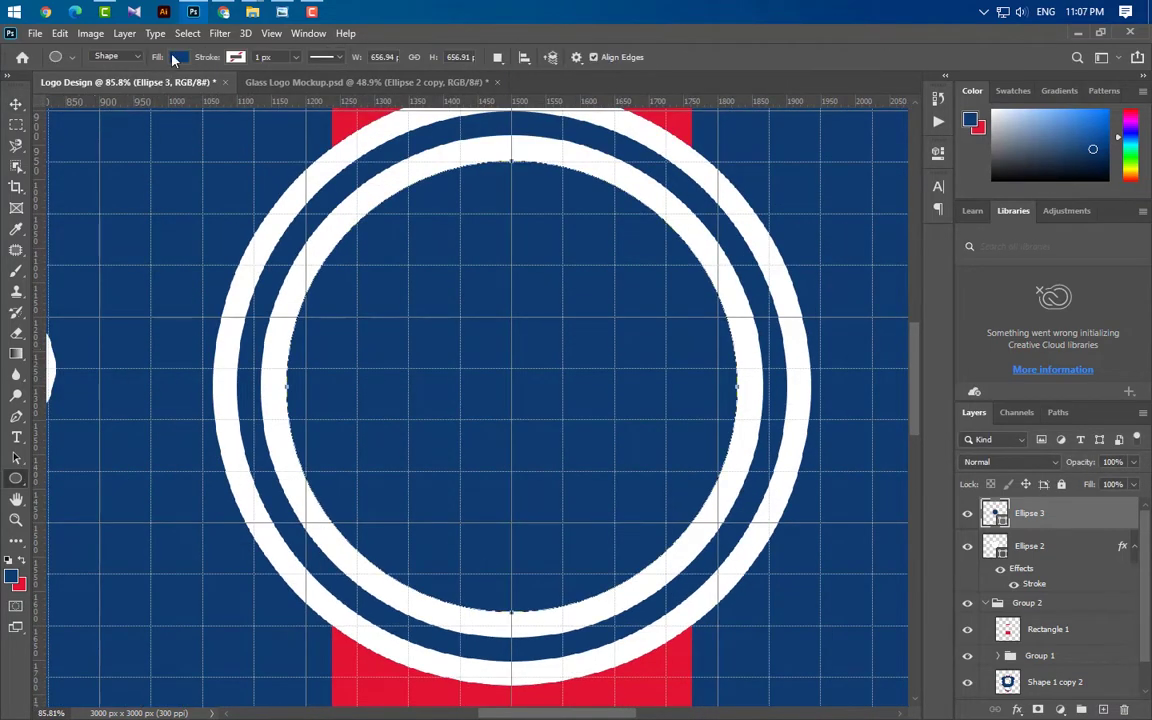
{"action": "left_click", "coordinate": [178, 57]}
{"action": "left_click", "coordinate": [86, 88]}
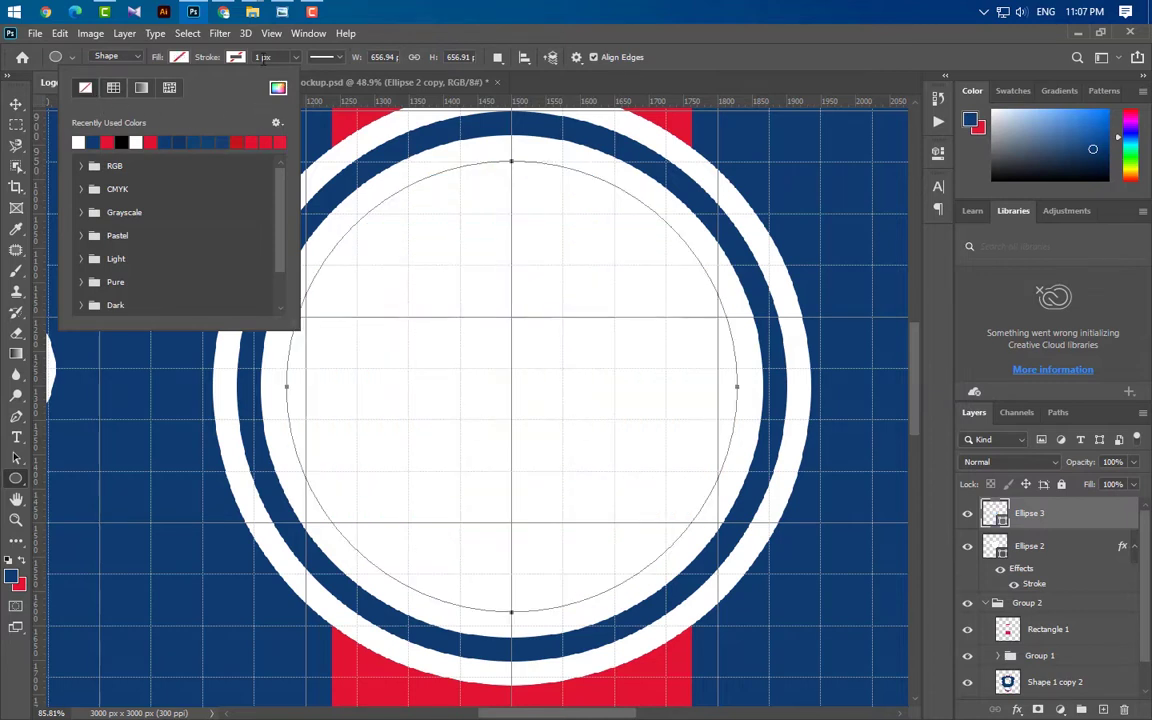
{"action": "left_click", "coordinate": [262, 57]}
{"action": "type", "text": "10"}
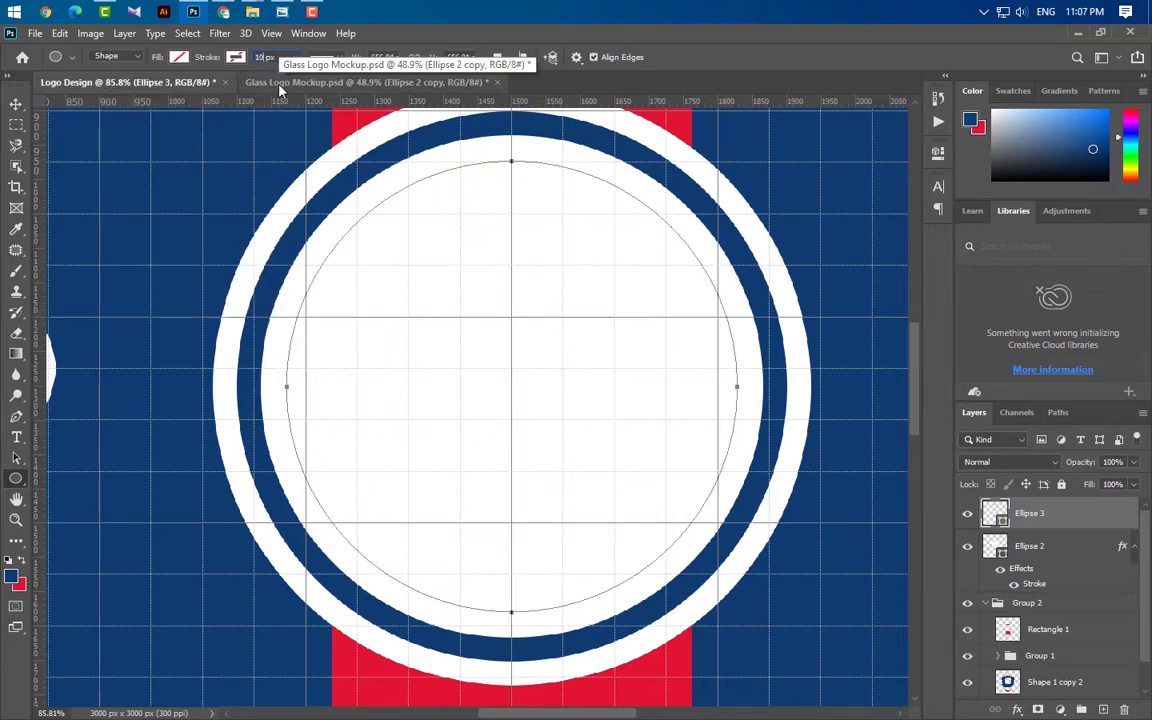
{"action": "key", "text": "Return"}
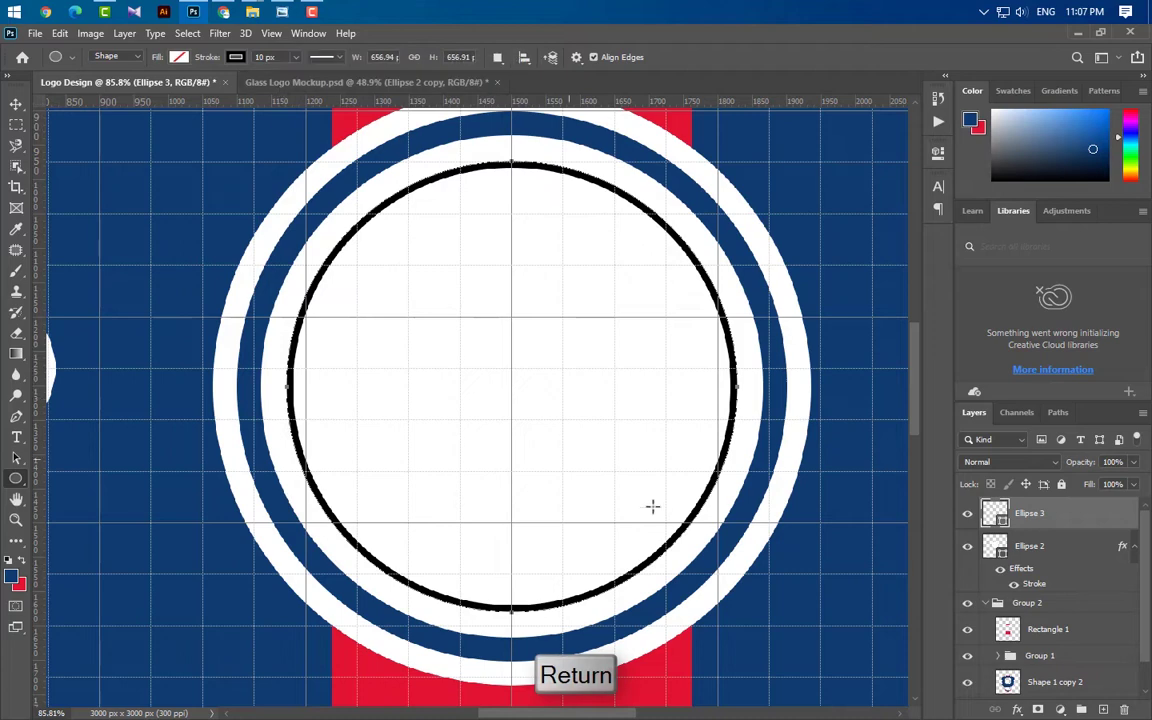
- Apply a red Color Overlay at 100% opacity to the thin circle outline, Ellipse 3
{"action": "key", "text": "h"}
{"action": "double_click", "coordinate": [1100, 516]}
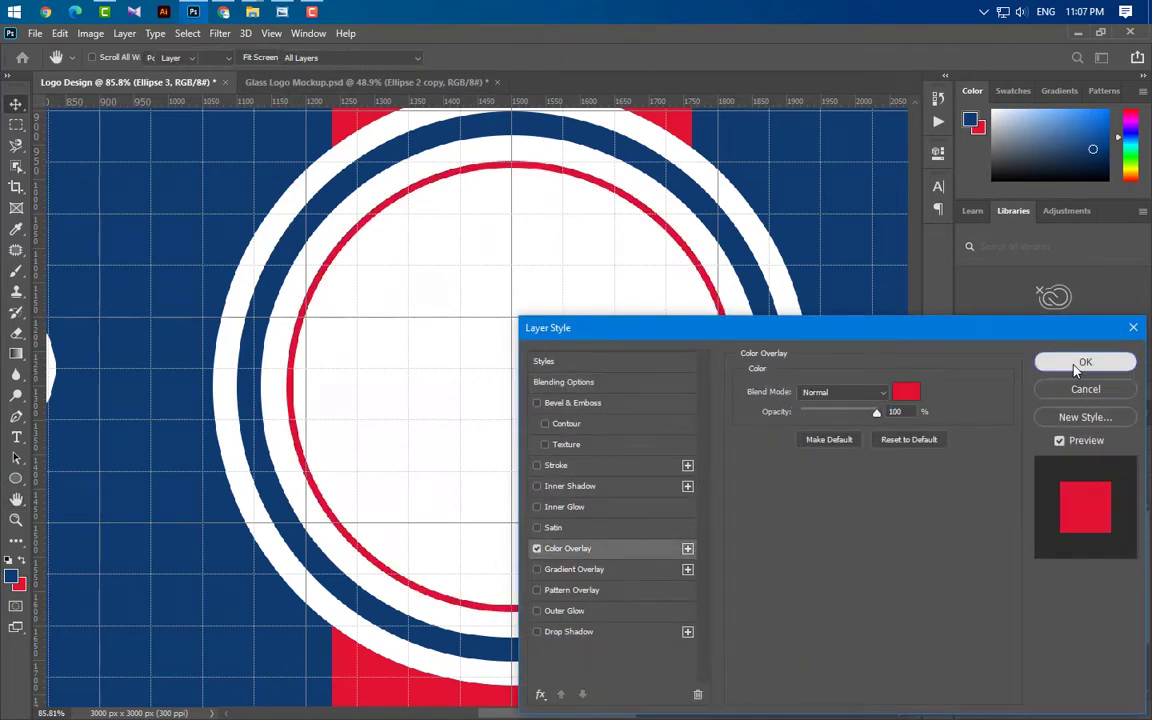
{"action": "left_click", "coordinate": [1085, 362]}
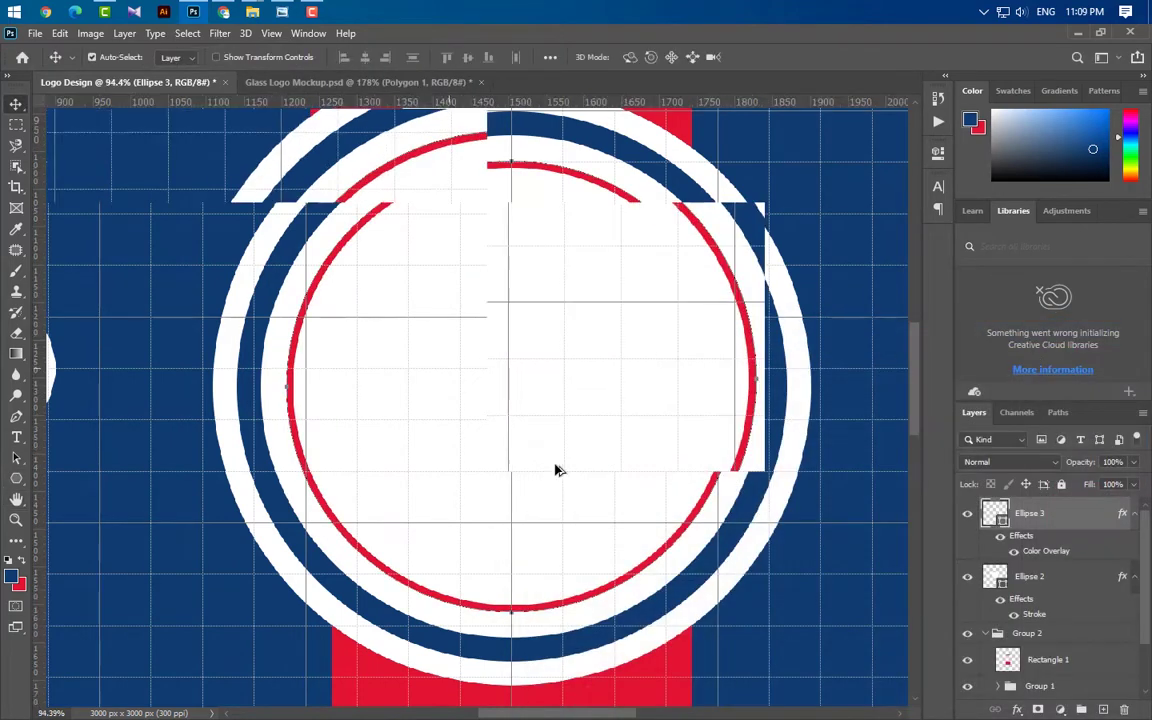
- Draw a dark blue five-sided polygon of about 288 x 274 px on a new layer inside the red circle
{"action": "scroll", "coordinate": [600, 450], "scroll_direction": "up", "scroll_amount": 2}
{"action": "key", "text": "u"}
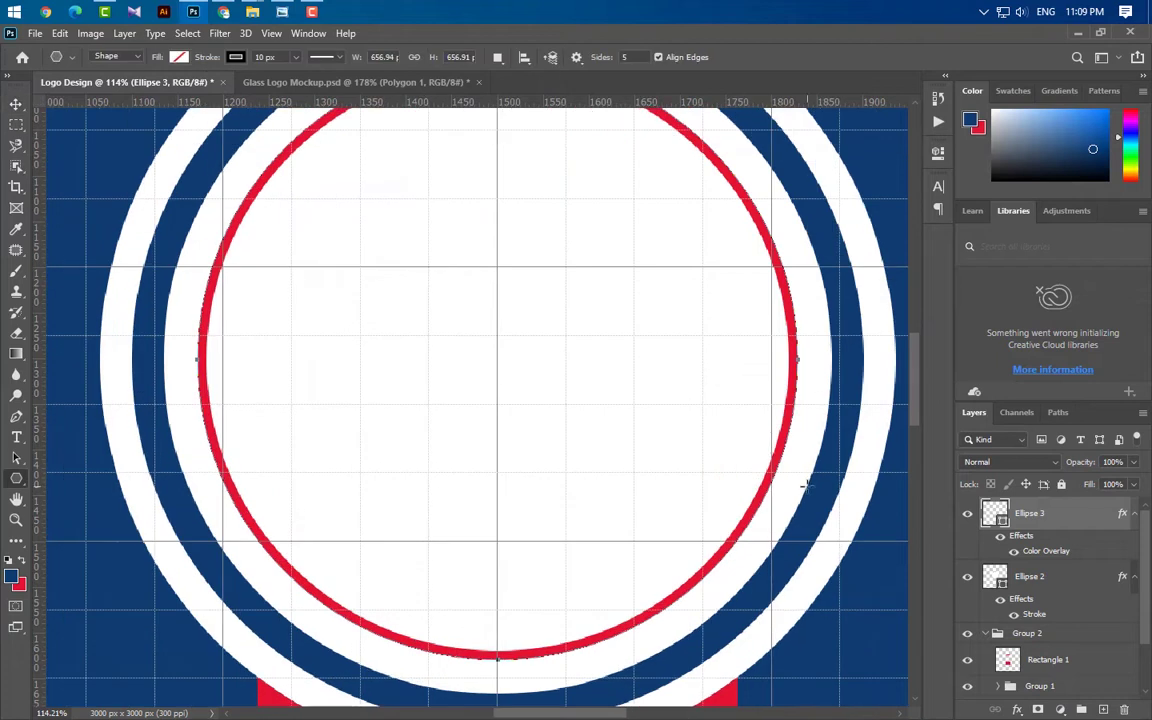
{"action": "left_click", "coordinate": [1104, 709]}
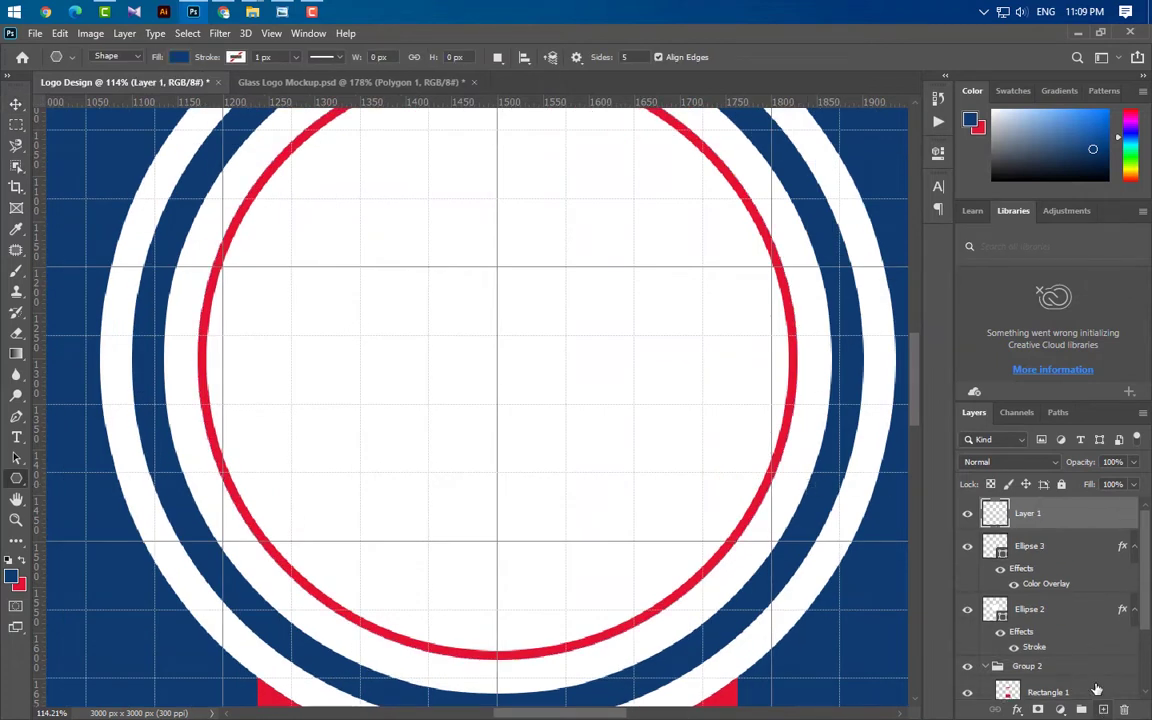
{"action": "right_click", "coordinate": [16, 482]}
{"action": "left_click", "coordinate": [90, 508]}
{"action": "left_click_drag", "start_coordinate": [453, 283], "coordinate": [491, 422]}
- Flip the pentagon vertically so its tip points up and move it near the circle's vertical centre line
{"action": "key", "text": "ctrl+t"}
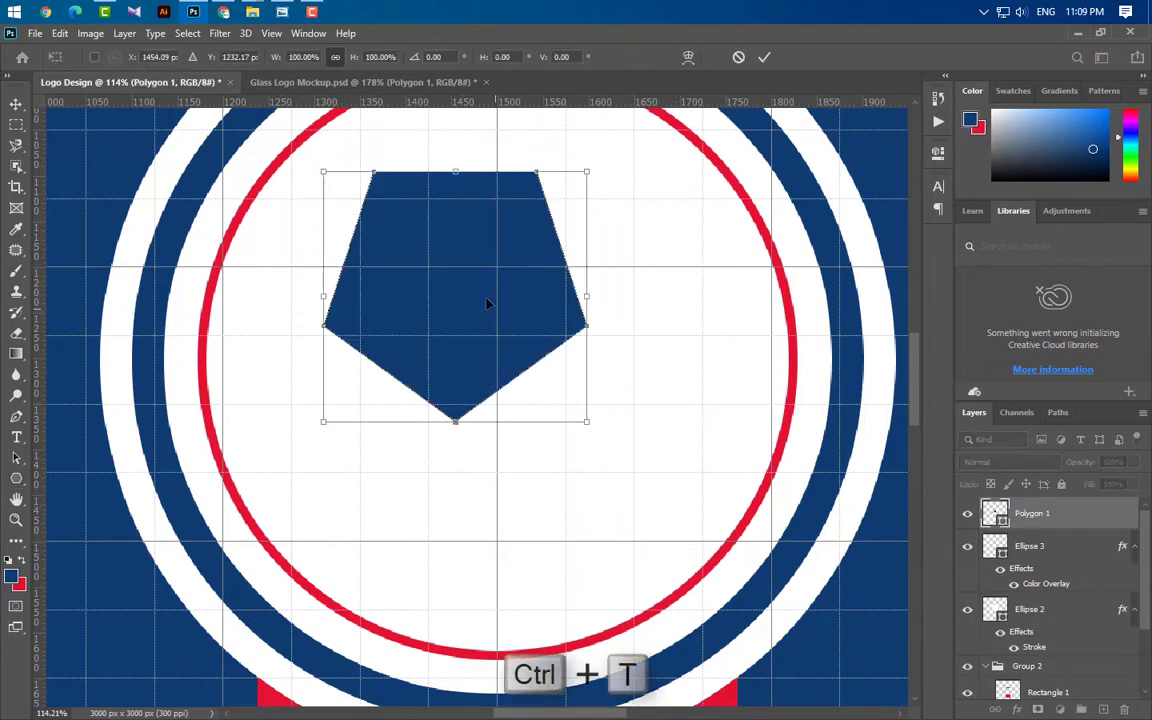
{"action": "right_click", "coordinate": [488, 298]}
{"action": "left_click", "coordinate": [560, 576]}
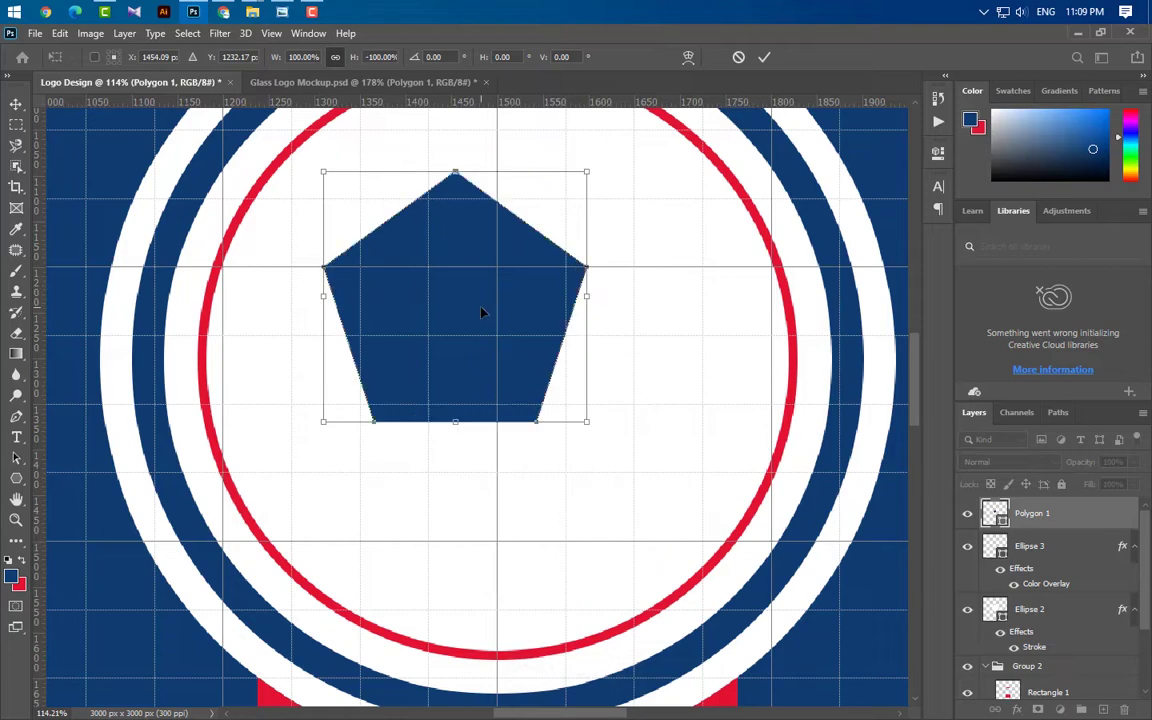
{"action": "left_click_drag", "start_coordinate": [481, 314], "coordinate": [512, 318]}
{"action": "left_click", "coordinate": [765, 57]}
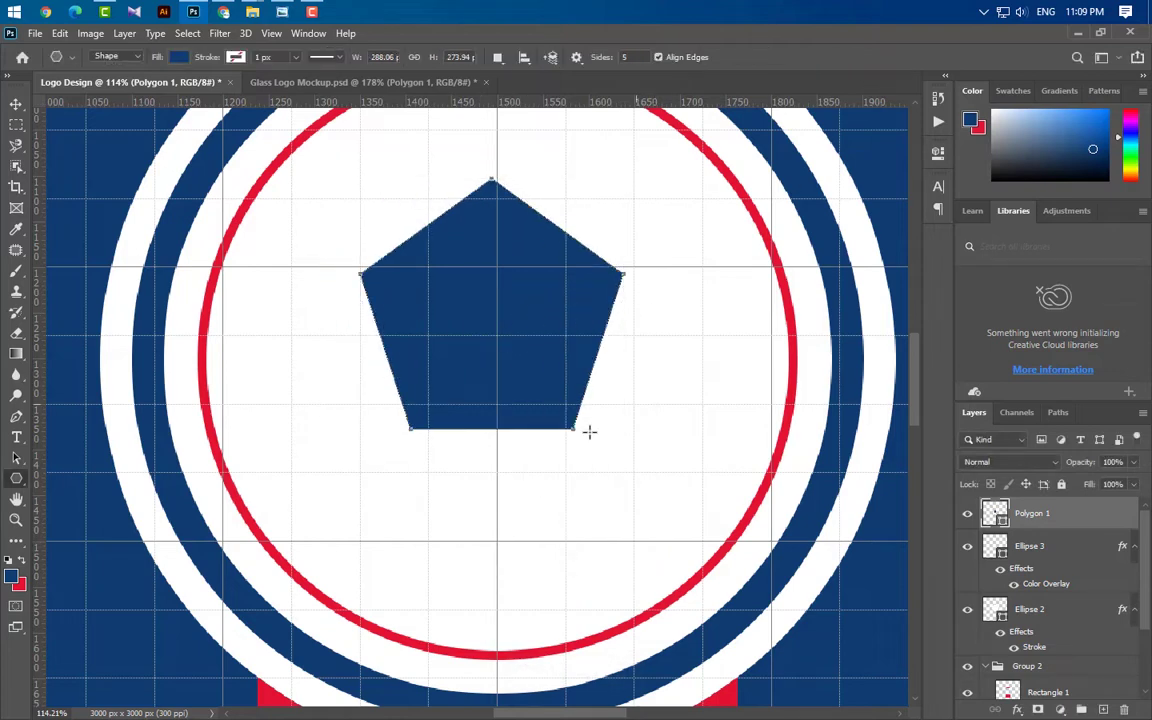
- Align the pentagon with Ellipse 3 on both horizontal and vertical centres and clear the selection outline
{"action": "scroll", "coordinate": [589, 432], "scroll_direction": "down", "scroll_amount": 4}
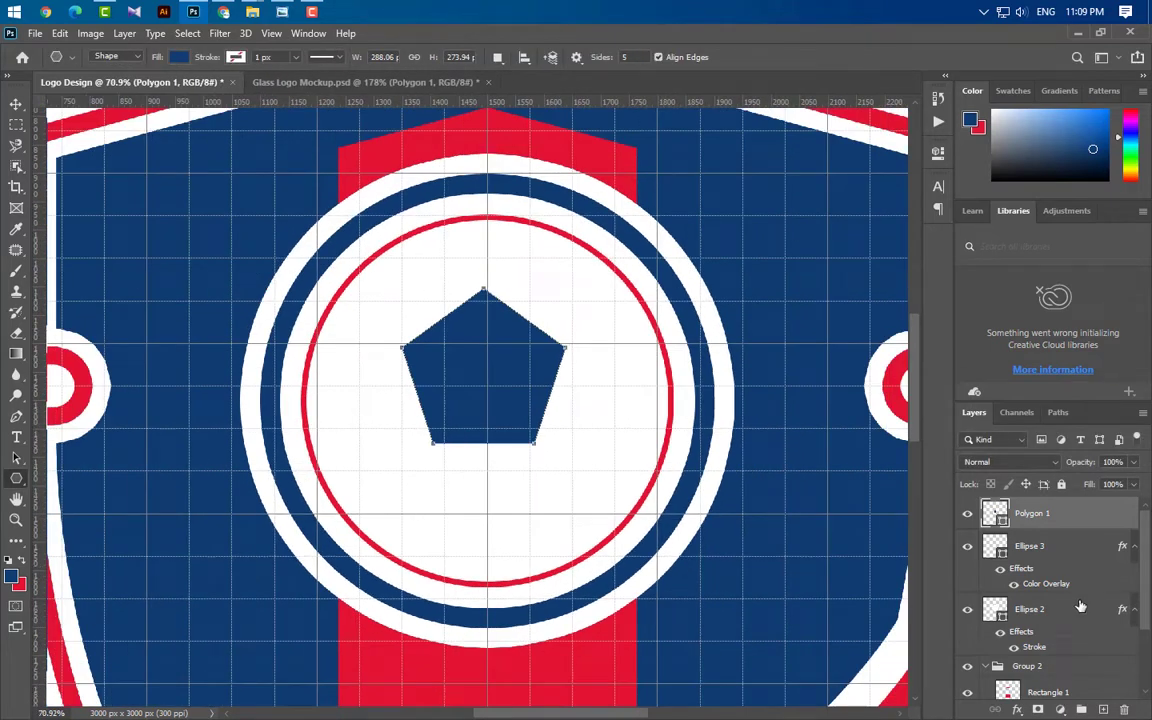
{"action": "left_click", "coordinate": [1001, 614], "text": "ctrl"}
{"action": "left_click", "coordinate": [1056, 552], "text": "ctrl"}
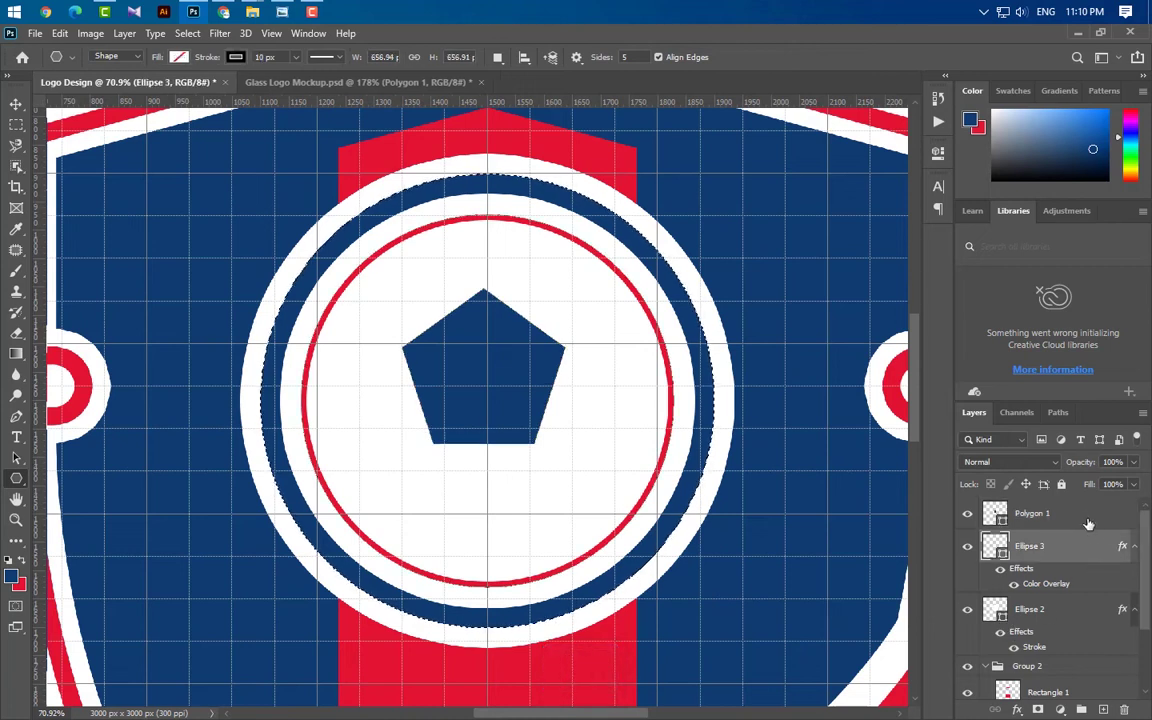
{"action": "left_click", "coordinate": [15, 105]}
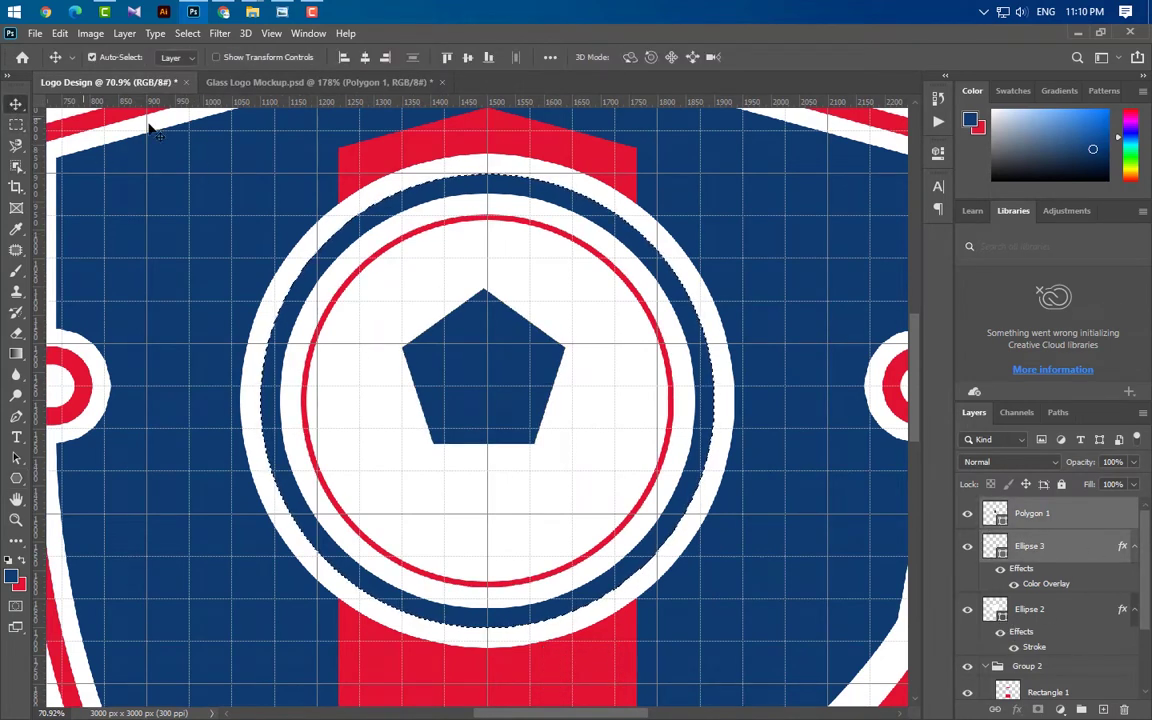
{"action": "left_click", "coordinate": [366, 57]}
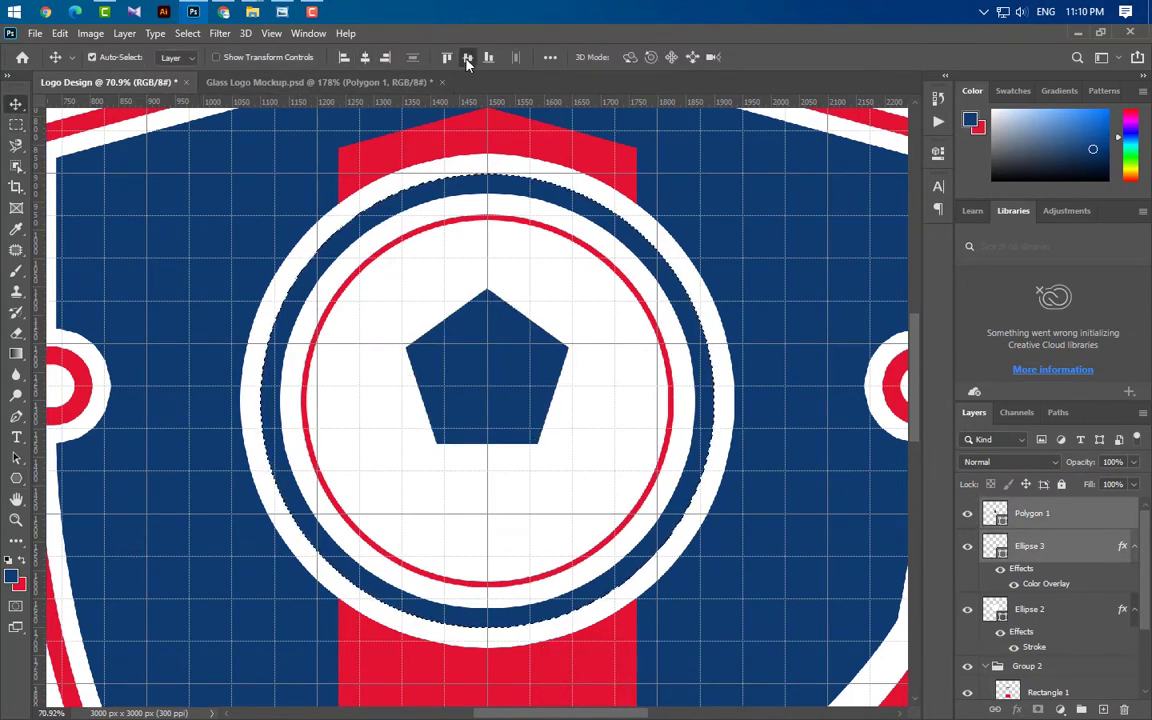
{"action": "left_click", "coordinate": [467, 57]}
{"action": "key", "text": "ctrl+d"}
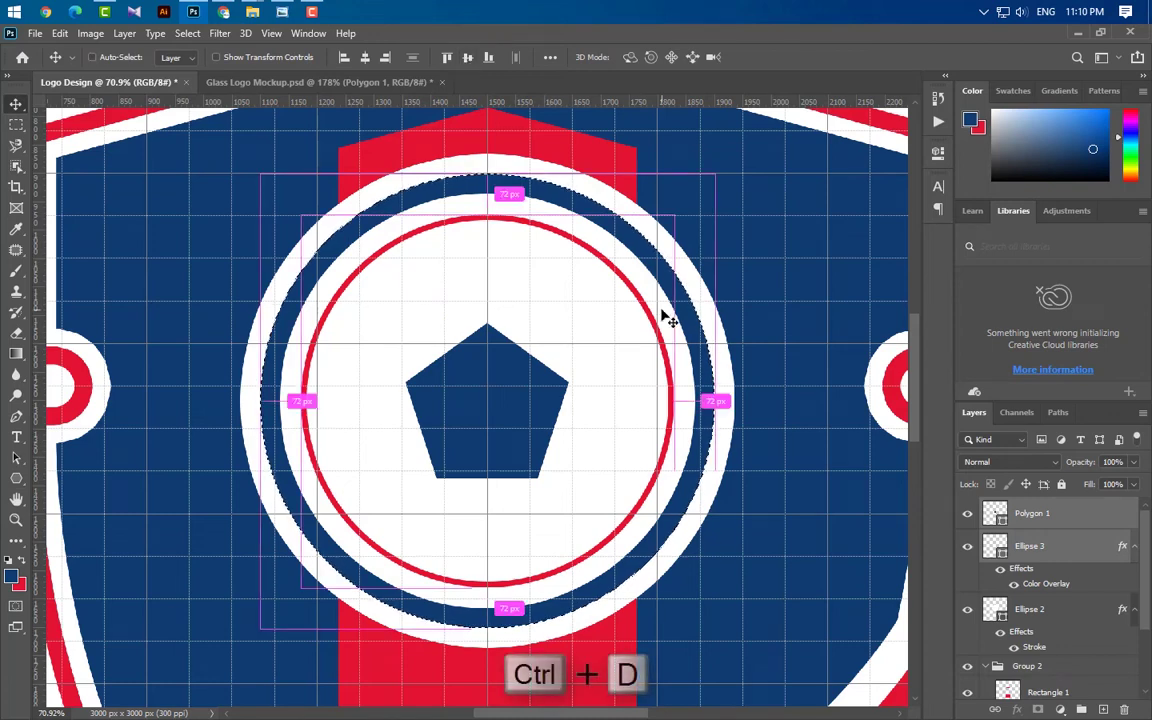
- Duplicate the pentagon, flip the copy vertically and place it above the original at about X 1500, Y 980 px
{"action": "scroll", "coordinate": [500, 472], "scroll_direction": "up", "scroll_amount": 3}
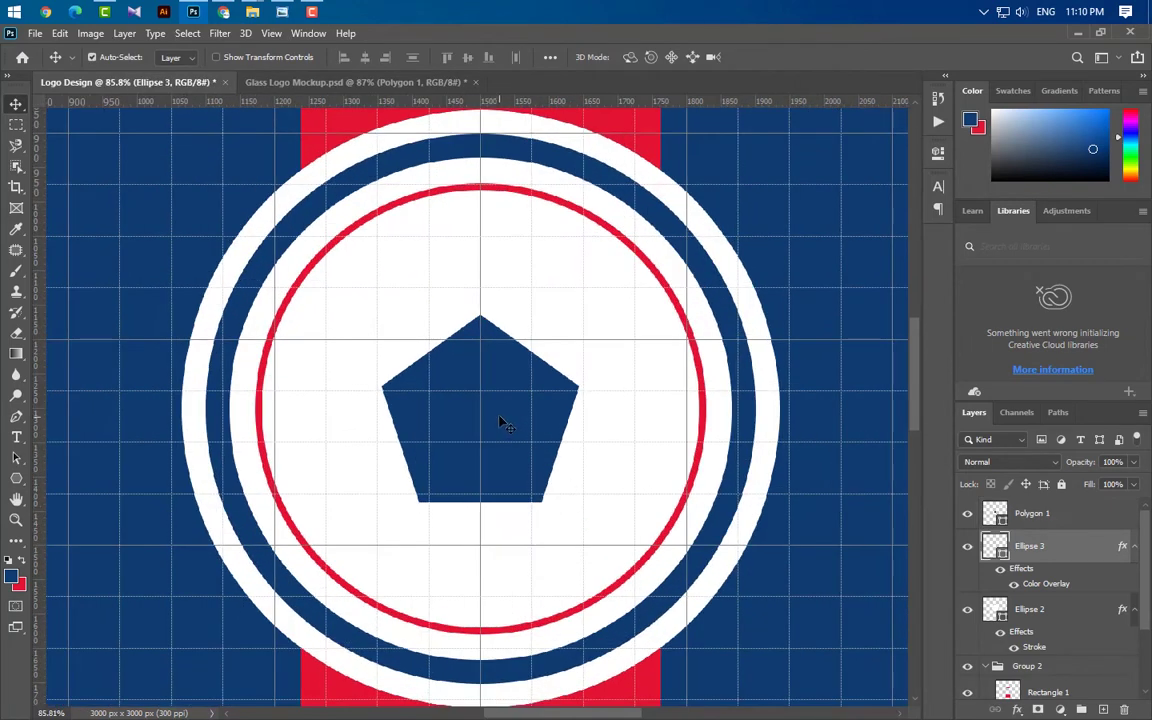
{"action": "left_click_drag", "start_coordinate": [1099, 520], "coordinate": [1103, 710]}
{"action": "key", "text": "ctrl+t"}
{"action": "right_click", "coordinate": [498, 424]}
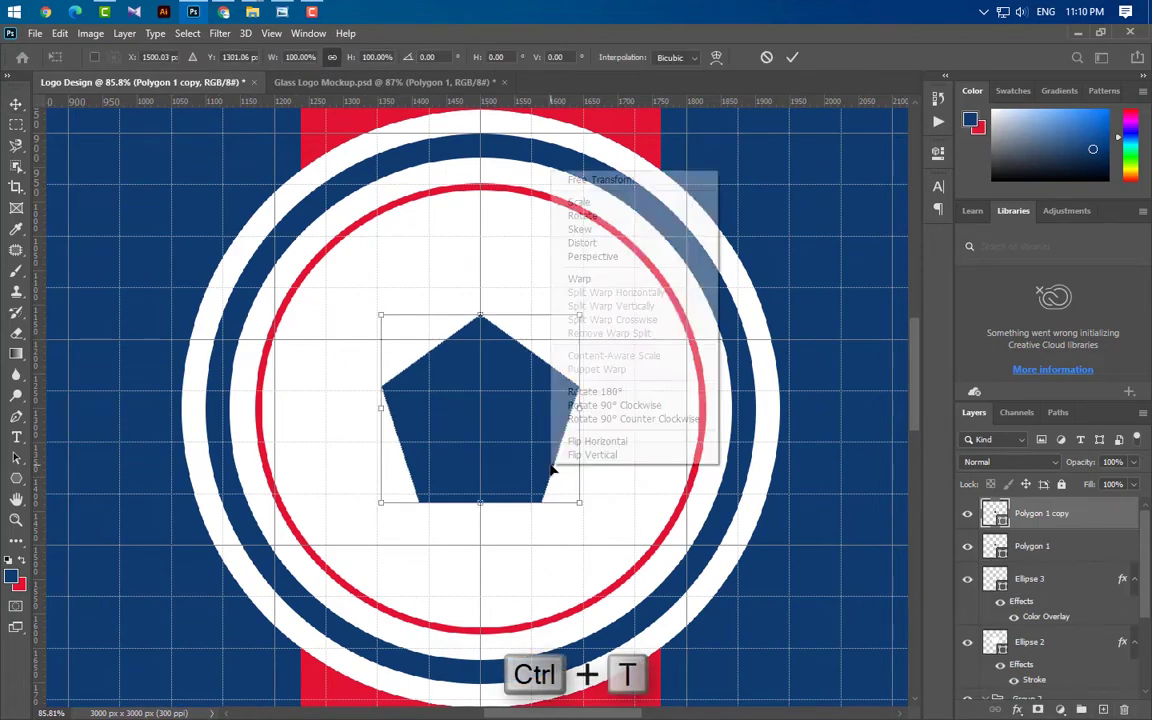
{"action": "left_click", "coordinate": [585, 455]}
{"action": "left_click_drag", "start_coordinate": [522, 427], "coordinate": [500, 264]}
{"action": "scroll", "coordinate": [514, 113], "scroll_direction": "up", "scroll_amount": 3}
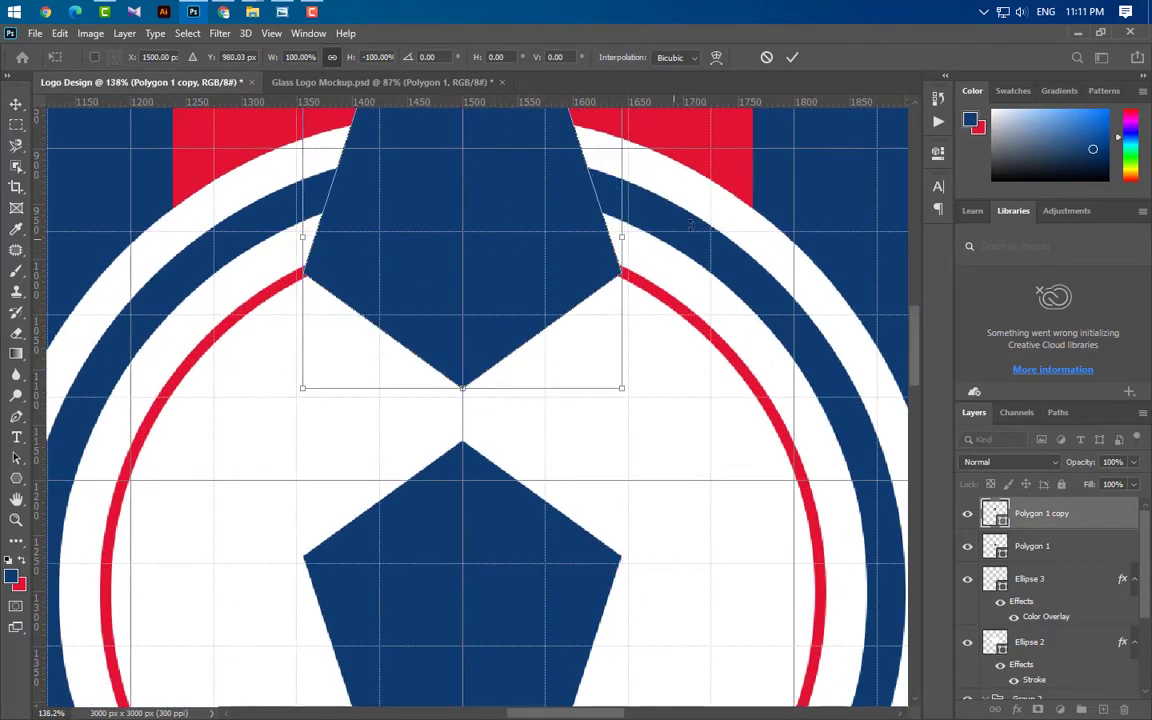
{"action": "left_click", "coordinate": [792, 58]}
- Draw a dark blue rectangle of 10 x 108 px joining the facing tips of the two pentagons
{"action": "scroll", "coordinate": [467, 482], "scroll_direction": "up", "scroll_amount": 4}
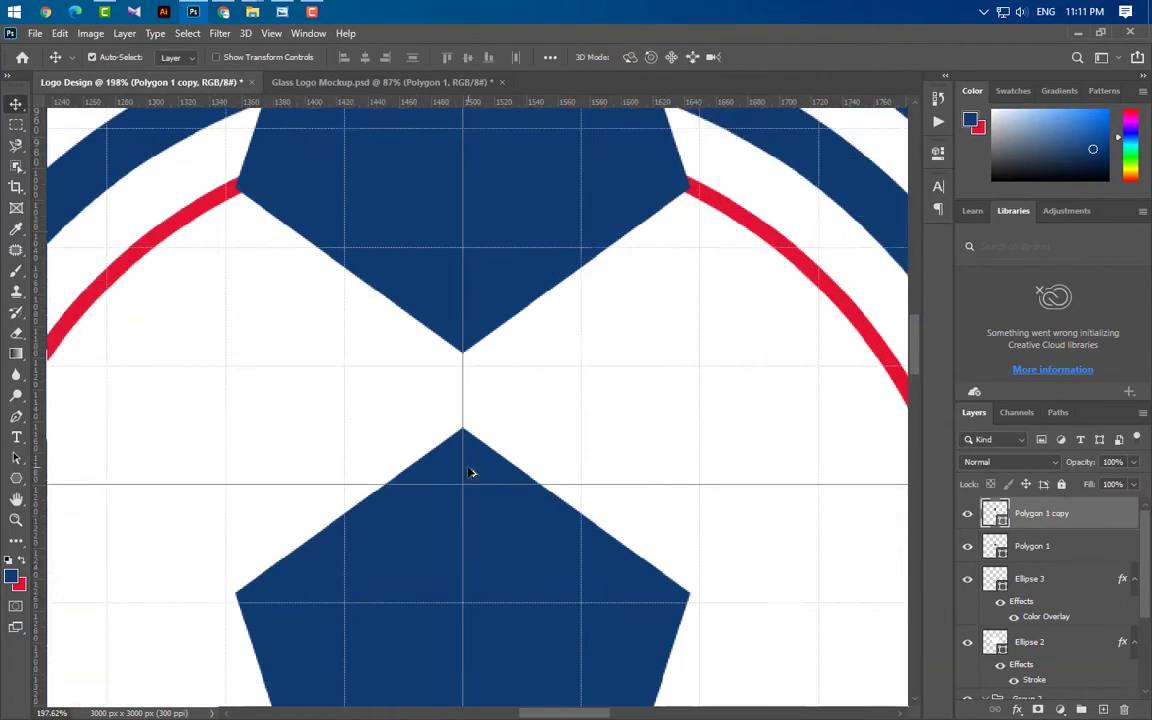
{"action": "right_click", "coordinate": [15, 480]}
{"action": "left_click", "coordinate": [80, 478]}
{"action": "left_click_drag", "start_coordinate": [450, 264], "coordinate": [468, 490]}
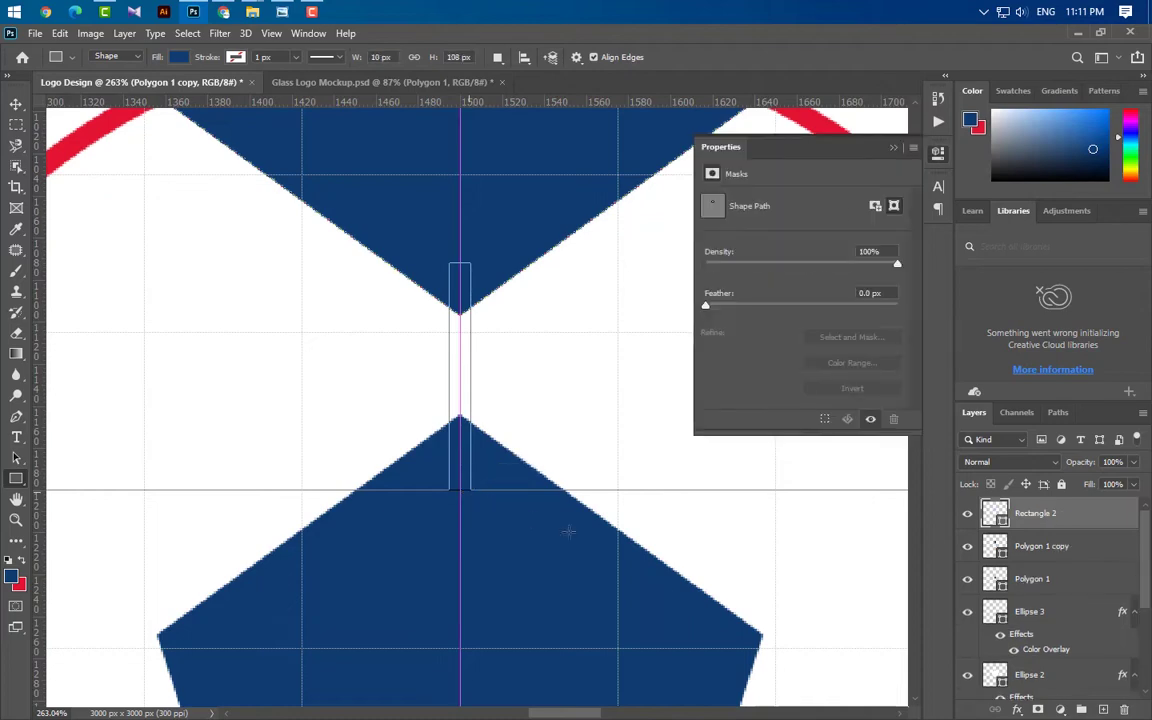
{"action": "left_click", "coordinate": [894, 149]}
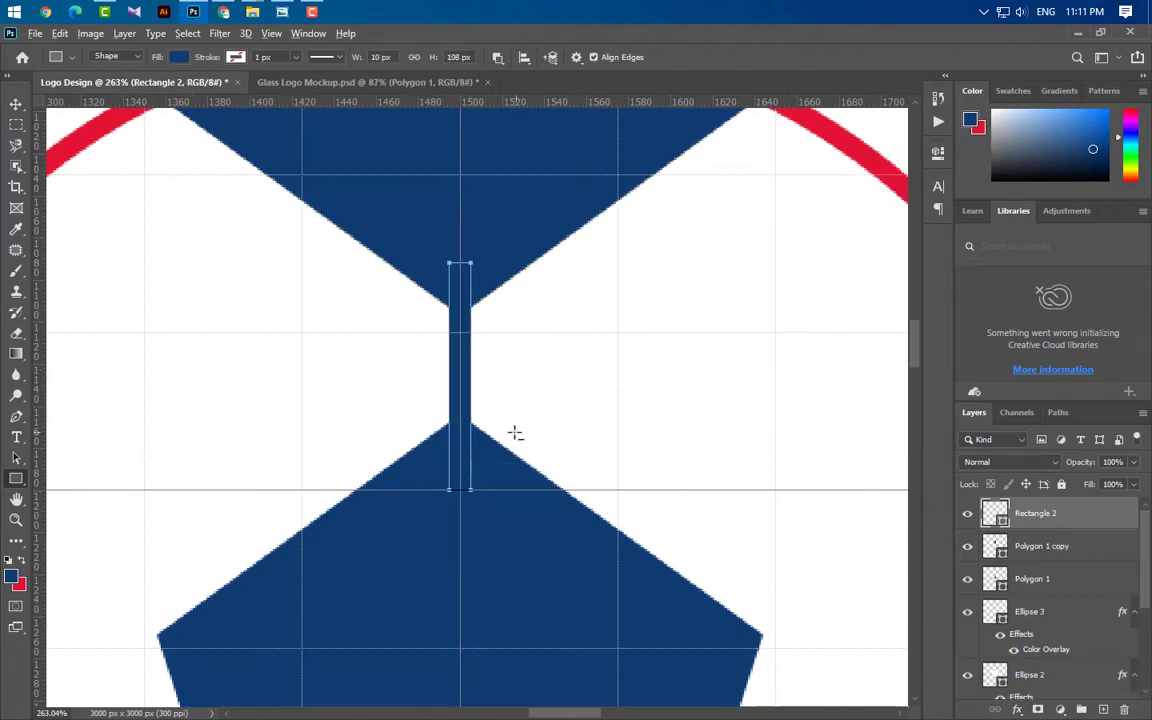
- Group the connecting rectangle with both pentagons
{"action": "scroll", "coordinate": [514, 432], "scroll_direction": "down", "scroll_amount": 5}
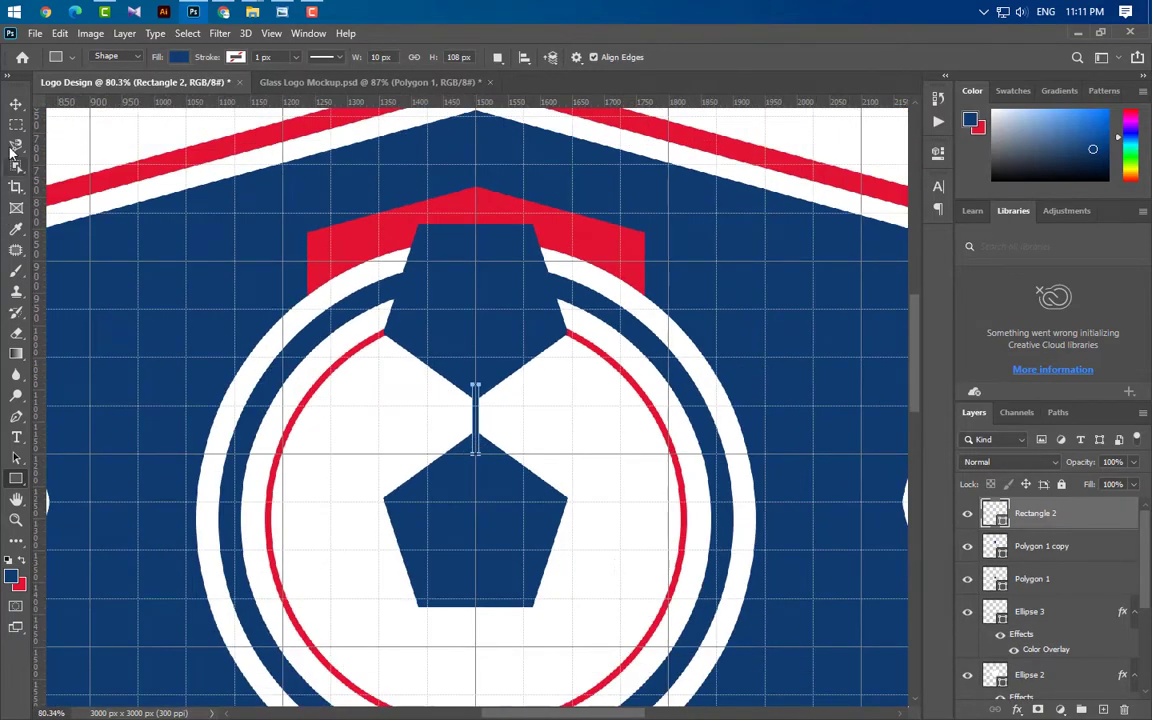
{"action": "left_click", "coordinate": [16, 105]}
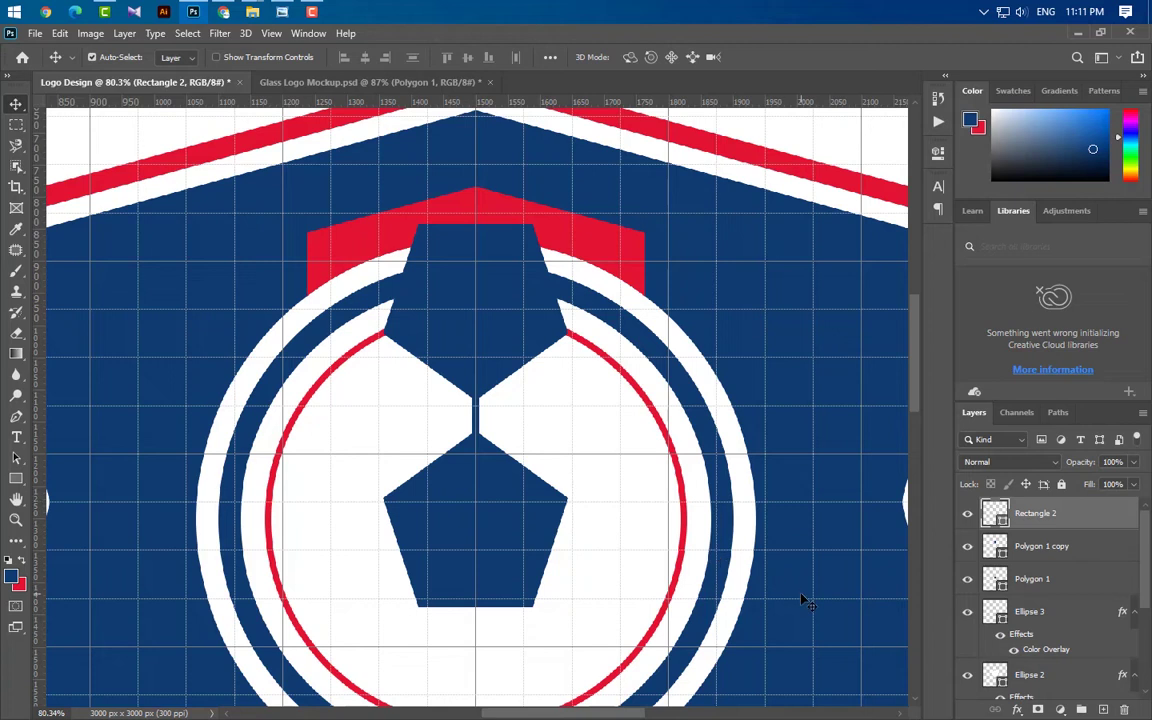
{"action": "left_click", "coordinate": [1079, 556], "text": "ctrl"}
{"action": "left_click", "coordinate": [1075, 580], "text": "ctrl"}
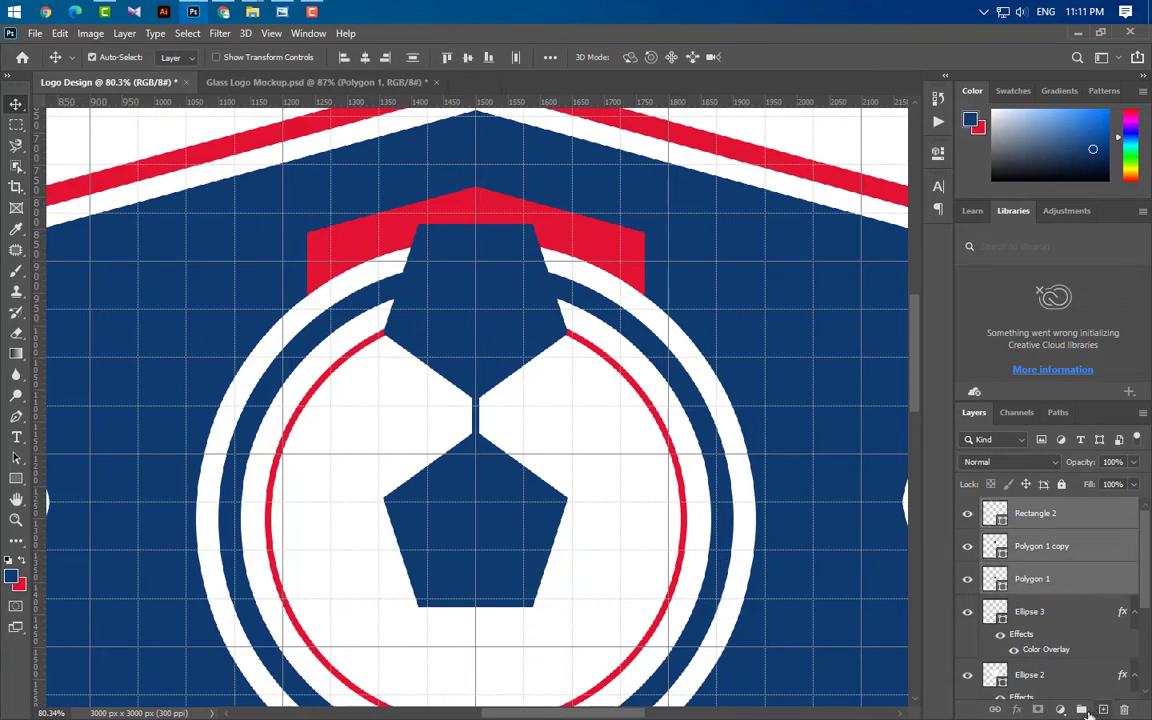
{"action": "left_click", "coordinate": [1083, 709]}
- Duplicate the pentagon group, rotate the copy by 72° and move its inner pentagon over the central one
{"action": "left_click_drag", "start_coordinate": [1030, 507], "coordinate": [1103, 709]}
{"action": "key", "text": "ctrl+t"}
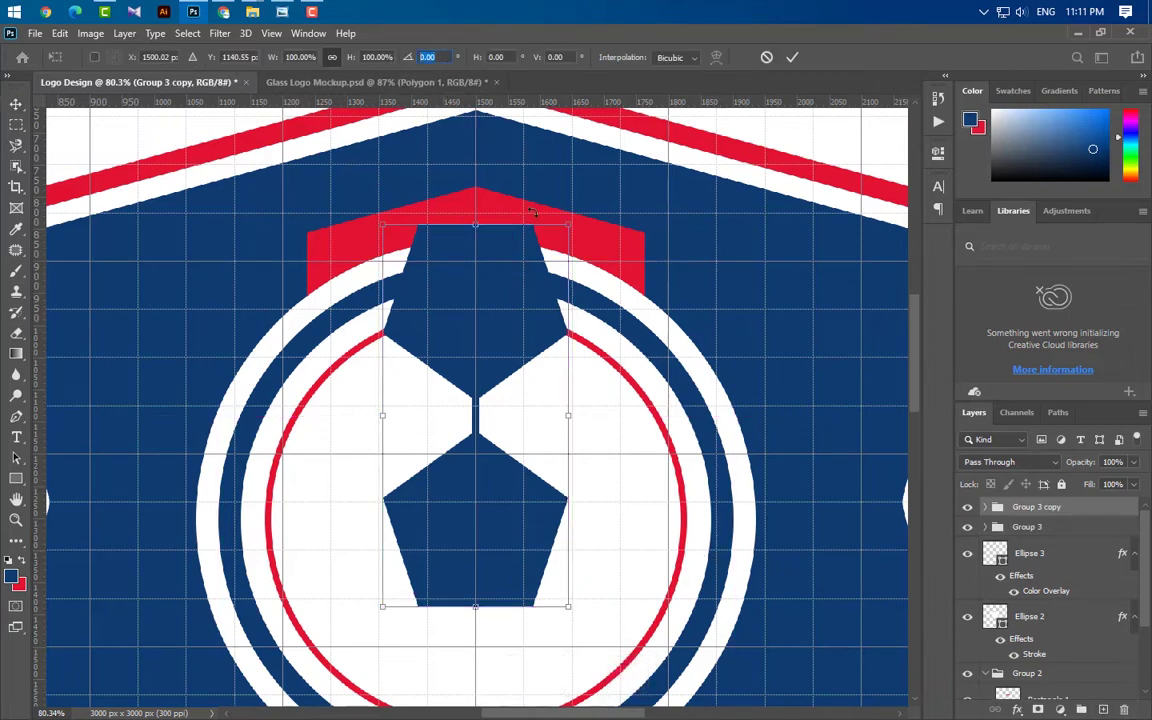
{"action": "left_click_drag", "start_coordinate": [533, 212], "coordinate": [561, 450]}
{"action": "left_click_drag", "start_coordinate": [419, 446], "coordinate": [530, 533]}
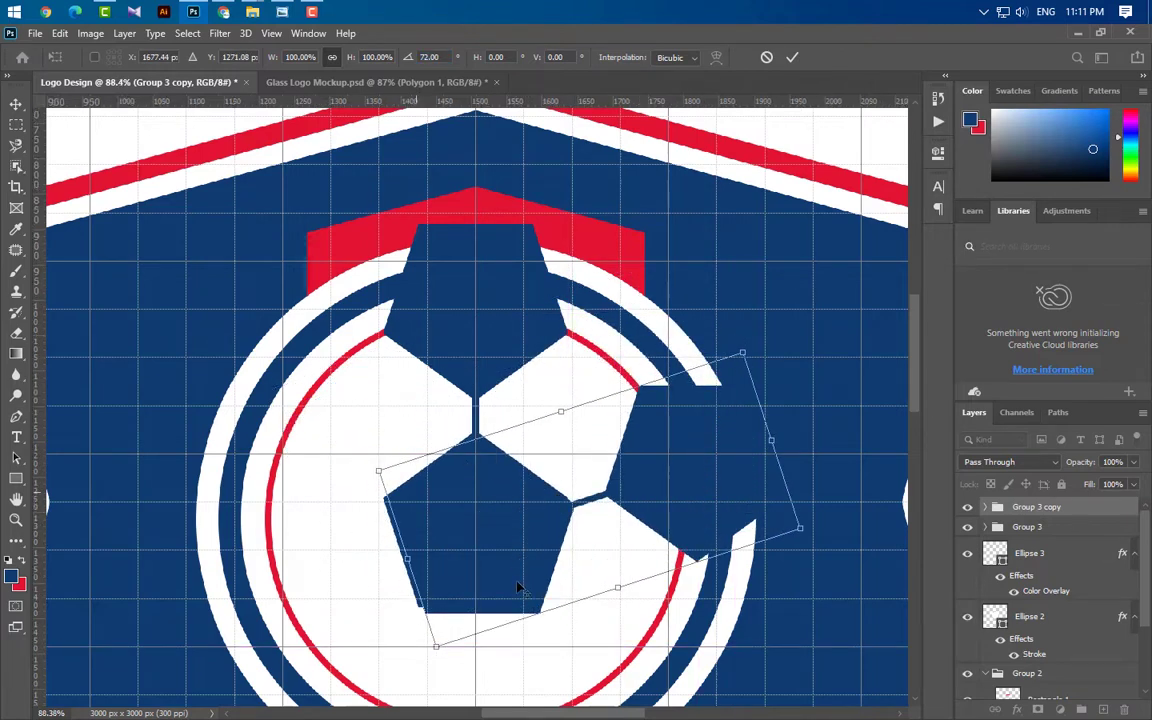
{"action": "scroll", "coordinate": [530, 540], "scroll_direction": "up", "scroll_amount": 3}
{"action": "key", "text": "Return"}
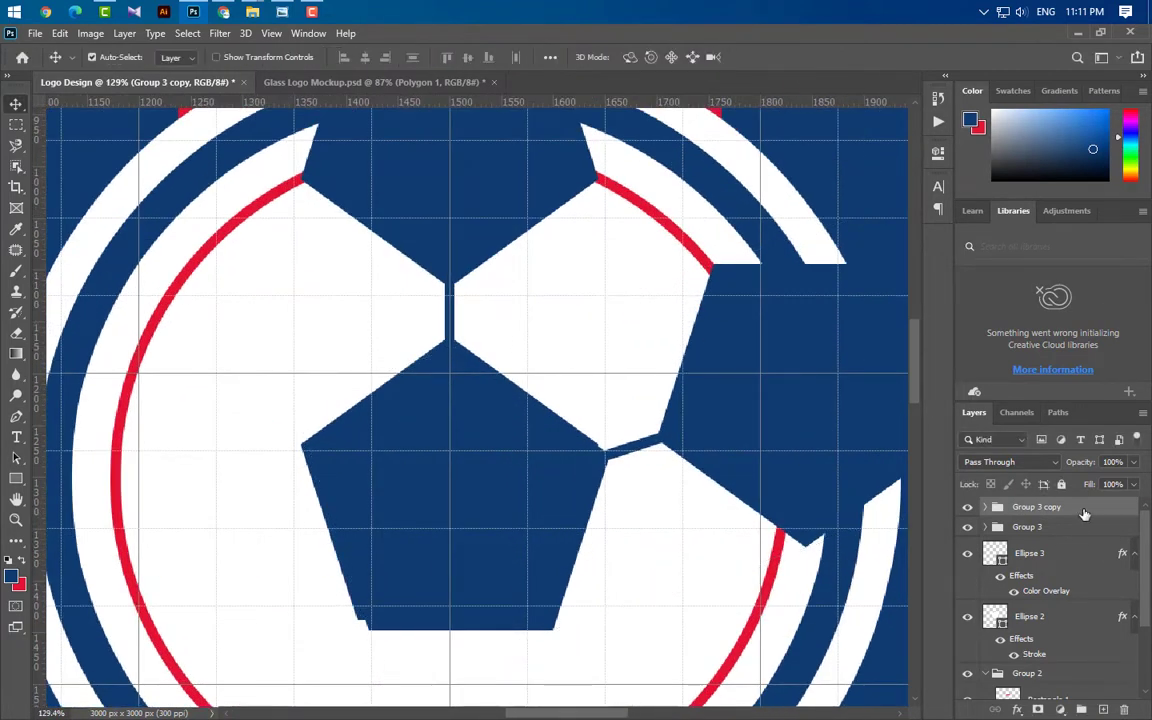
- Apply a red Color Overlay at 100% opacity to the rotated group copy
{"action": "double_click", "coordinate": [1084, 513]}
{"action": "left_click", "coordinate": [630, 557]}
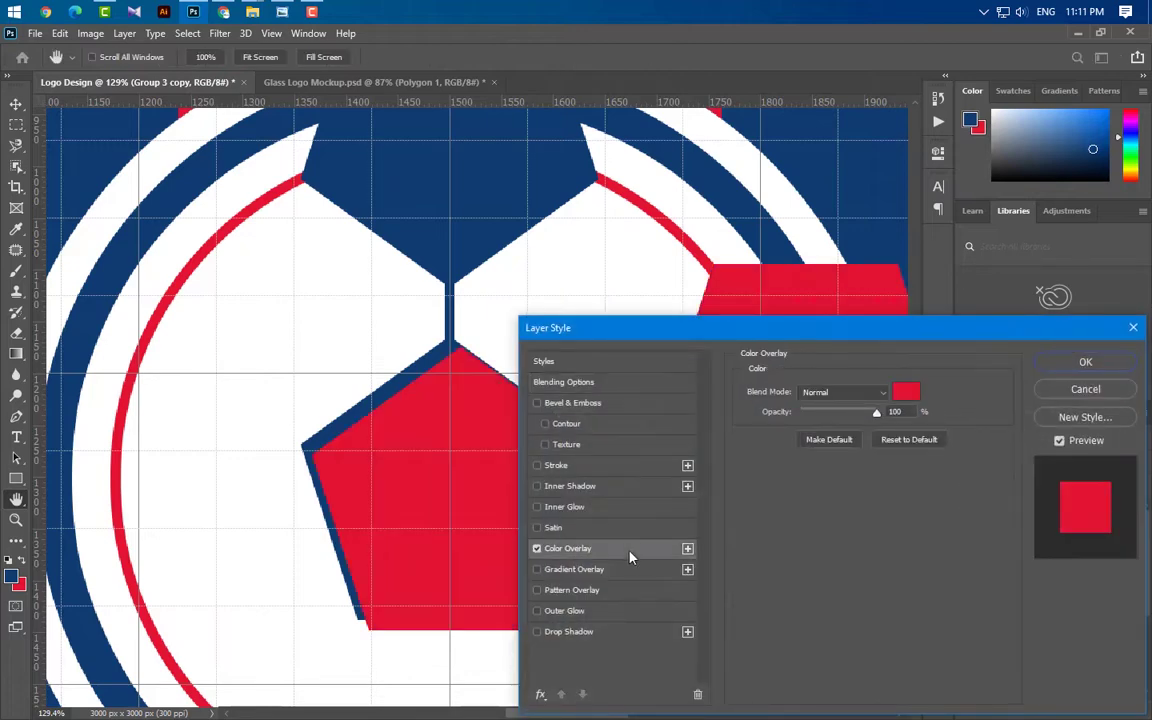
{"action": "key", "text": "Return"}
- Move the red group copy to about X 1666.4, Y 1261.4 px so its inner pentagon covers the blue one
{"action": "scroll", "coordinate": [470, 540], "scroll_direction": "up", "scroll_amount": 3}
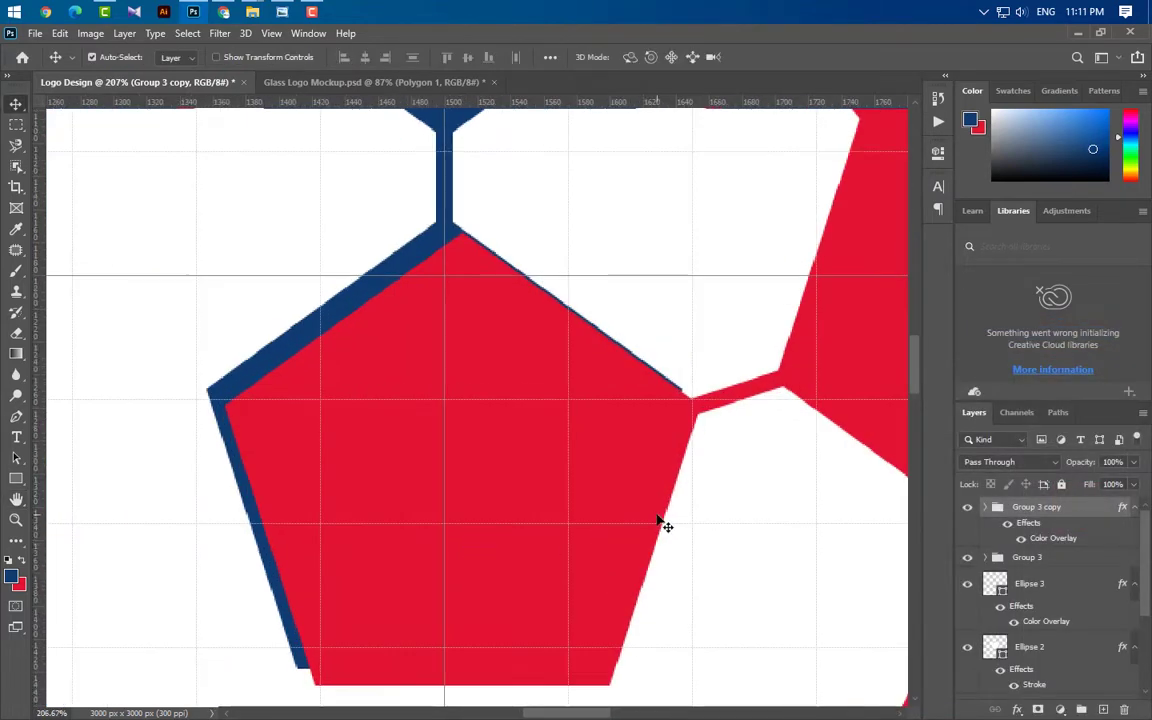
{"action": "key", "text": "ctrl+t"}
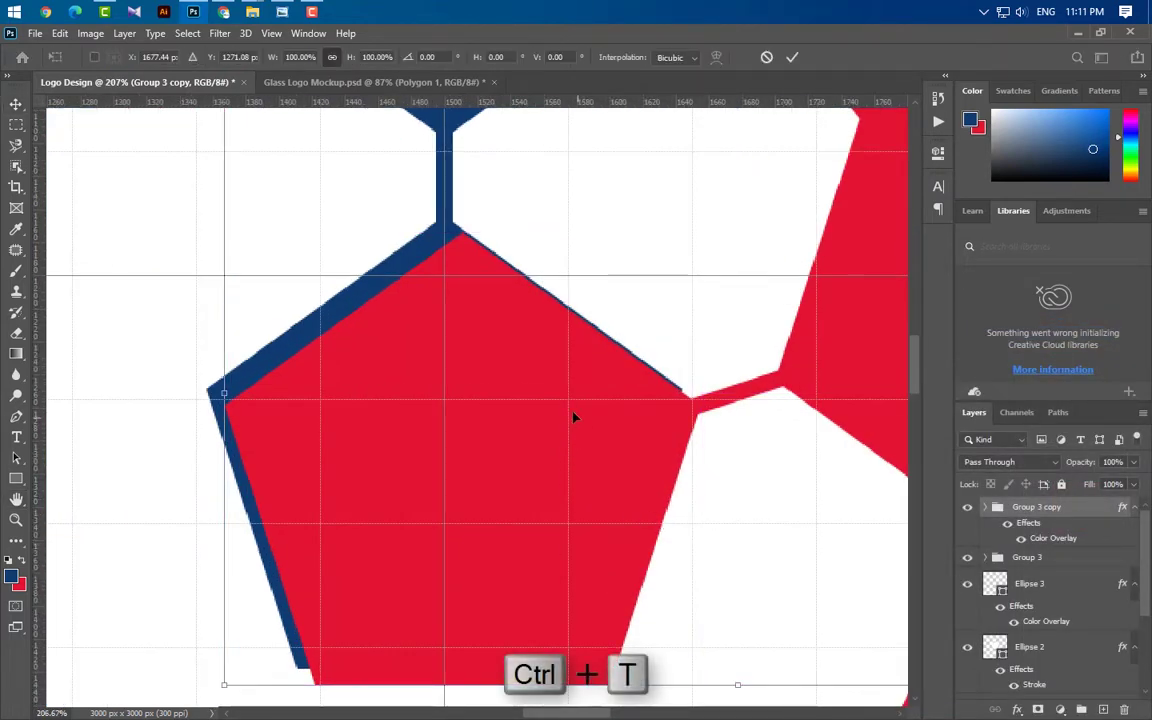
{"action": "left_click_drag", "start_coordinate": [566, 395], "coordinate": [548, 380]}
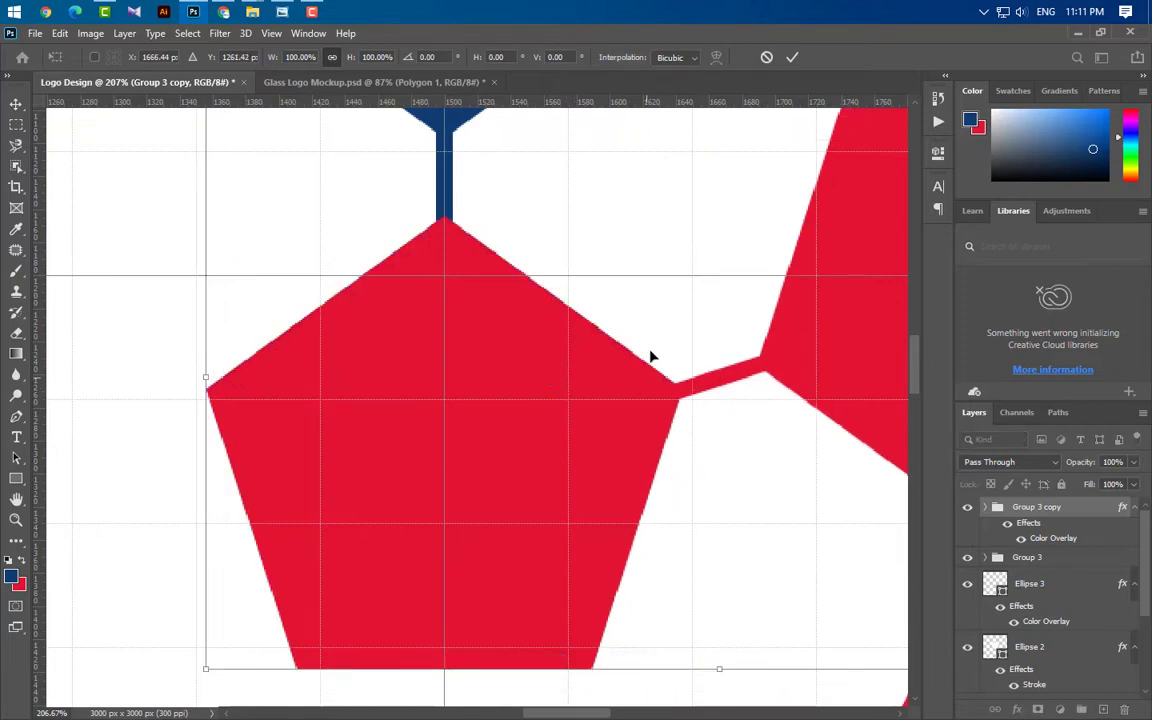
{"action": "left_click", "coordinate": [792, 57]}
- Combine Group 3 and its red copy into one group
{"action": "scroll", "coordinate": [616, 497], "scroll_direction": "down", "scroll_amount": 5}
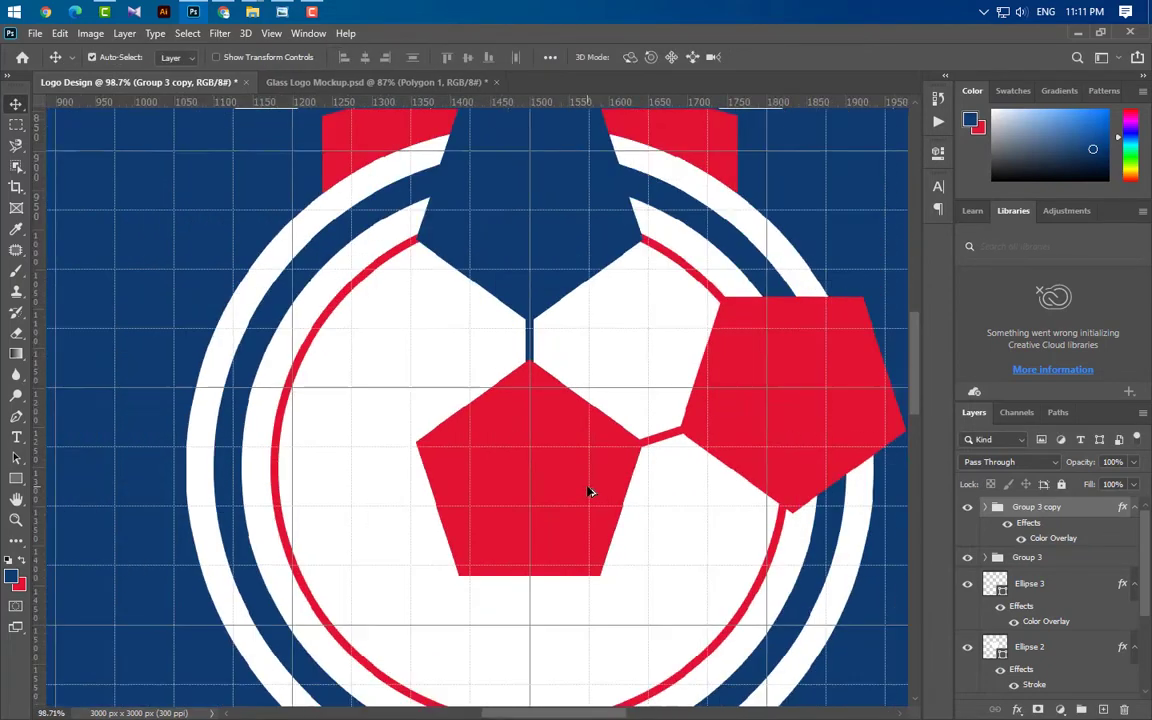
{"action": "left_click", "coordinate": [1061, 563], "text": "shift"}
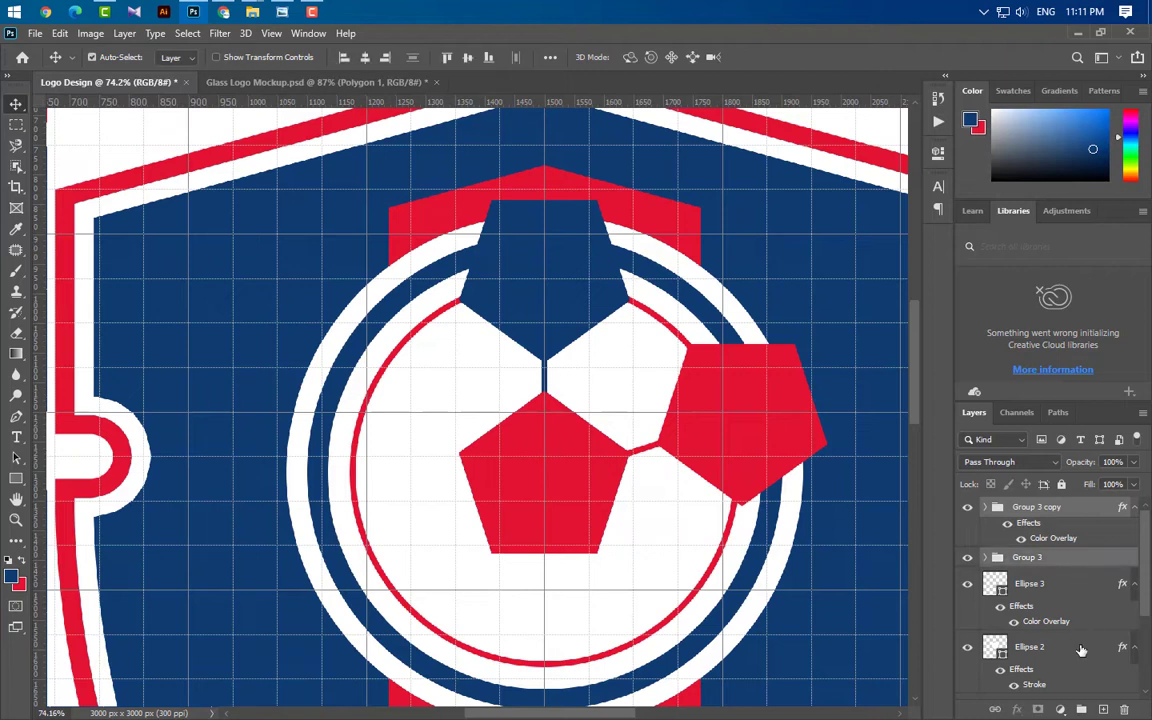
{"action": "left_click", "coordinate": [1081, 709]}
- Duplicate the combined group, rotate the copy by 144° and move its inner pentagon roughly over the central one
{"action": "left_click_drag", "start_coordinate": [1103, 512], "coordinate": [1102, 709]}
{"action": "key", "text": "ctrl+t"}
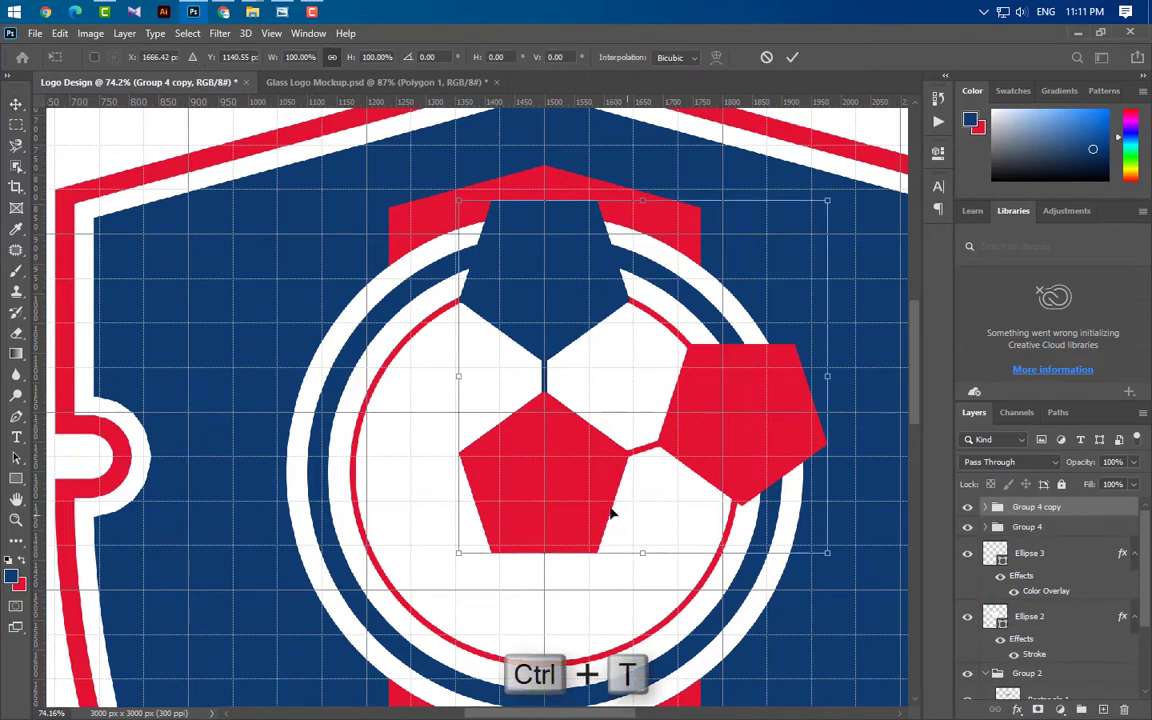
{"action": "left_click", "coordinate": [400, 58]}
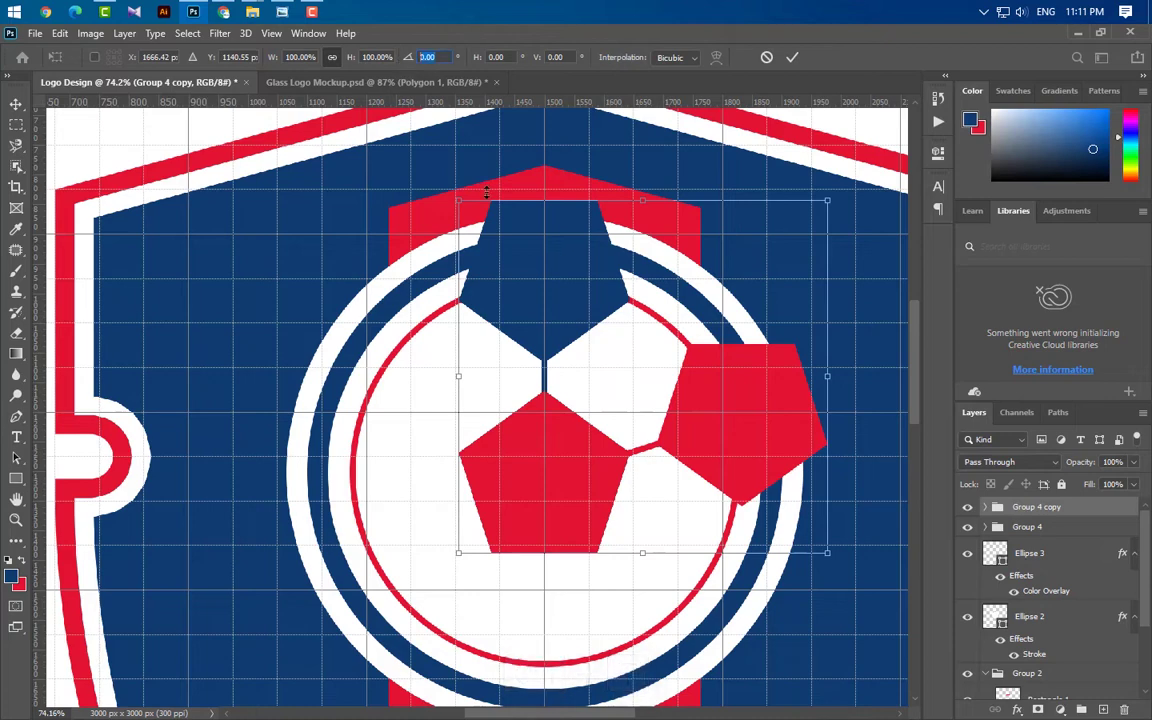
{"action": "type", "text": "144"}
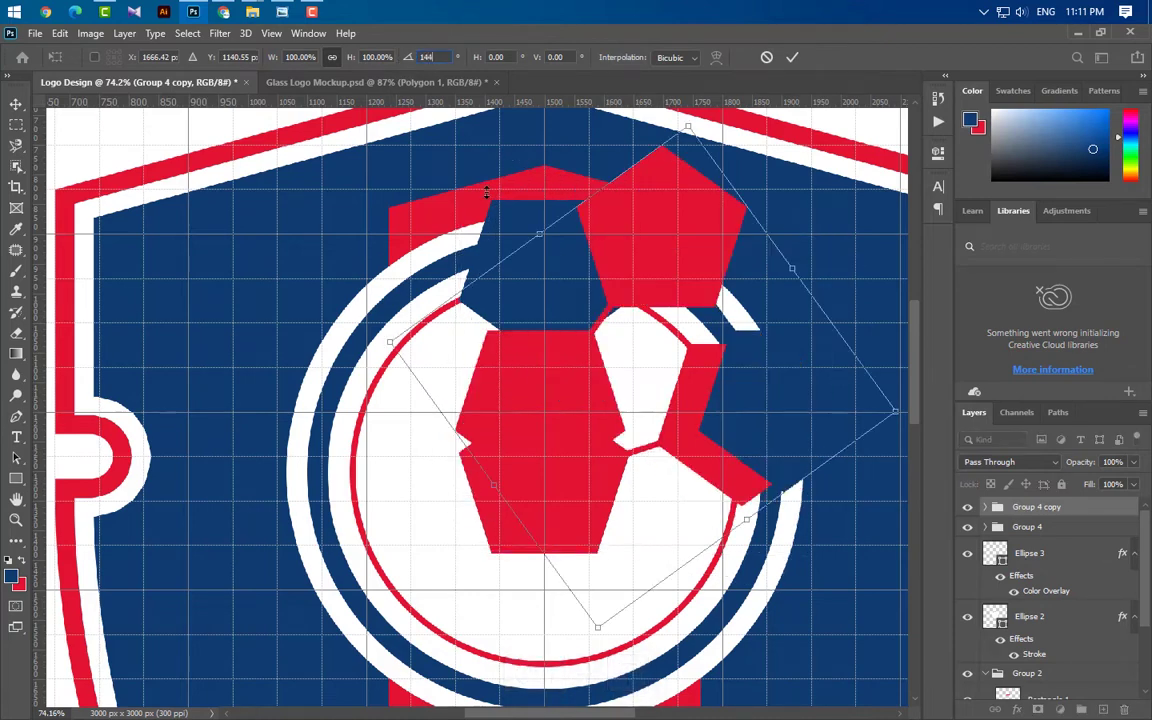
{"action": "left_click_drag", "start_coordinate": [651, 259], "coordinate": [540, 498]}
- Nudge the rotated group copy to about X 1468.1, Y 1555.2 px so its inner pentagon exactly covers the central one, and apply the transform
{"action": "scroll", "coordinate": [547, 550], "scroll_direction": "up", "scroll_amount": 3}
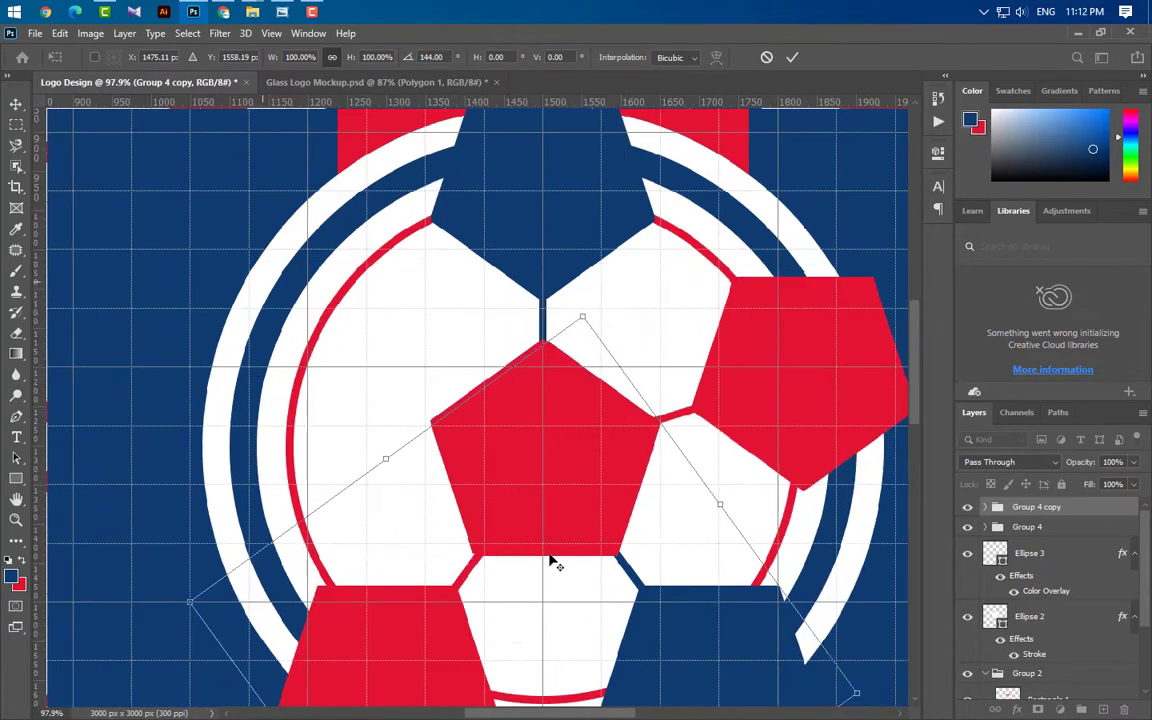
{"action": "scroll", "coordinate": [547, 550], "scroll_direction": "up", "scroll_amount": 2}
{"action": "scroll", "coordinate": [652, 497], "scroll_direction": "up", "scroll_amount": 2}
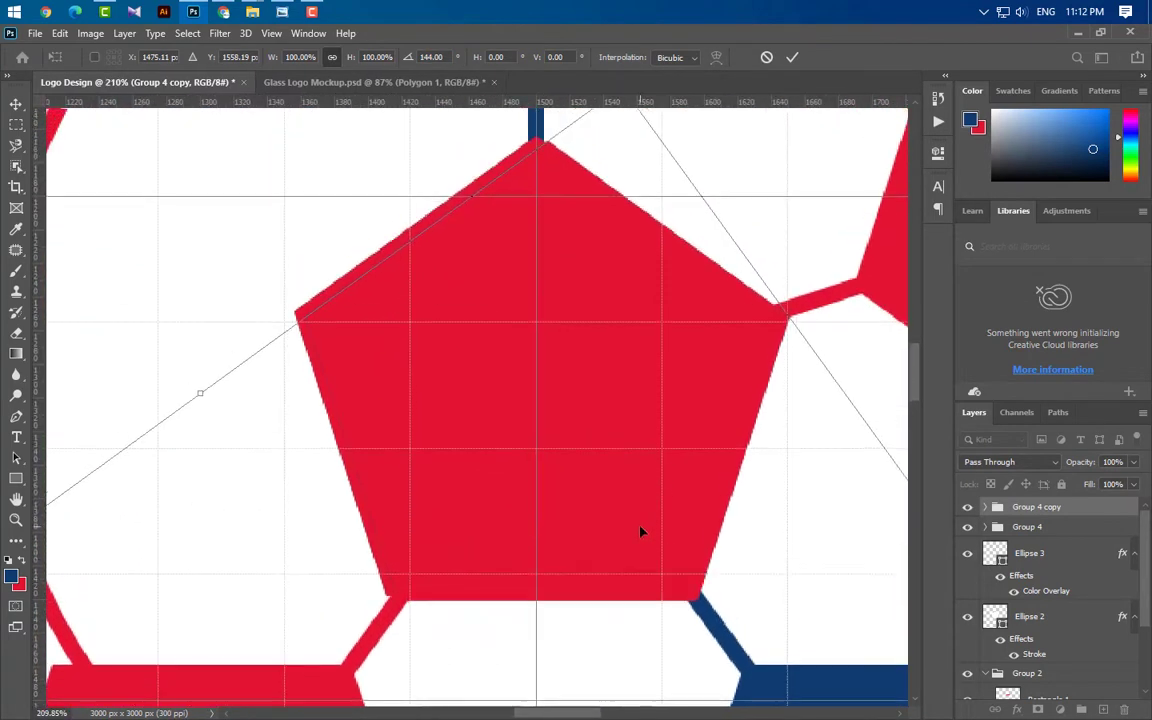
{"action": "key", "text": "Left"}
{"action": "key", "text": "Left"}
{"action": "key", "text": "Left"}
{"action": "key", "text": "Left"}
{"action": "key", "text": "Left"}
{"action": "key", "text": "Left"}
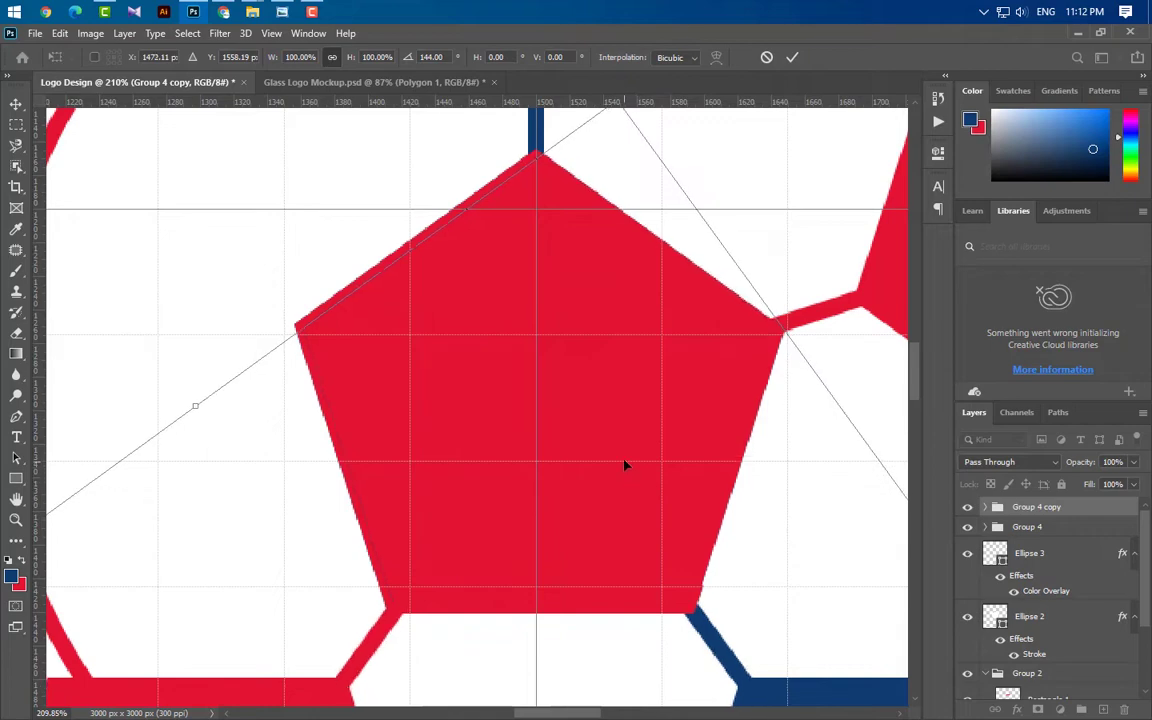
{"action": "key", "text": "Up"}
{"action": "key", "text": "Up"}
{"action": "key", "text": "Up"}
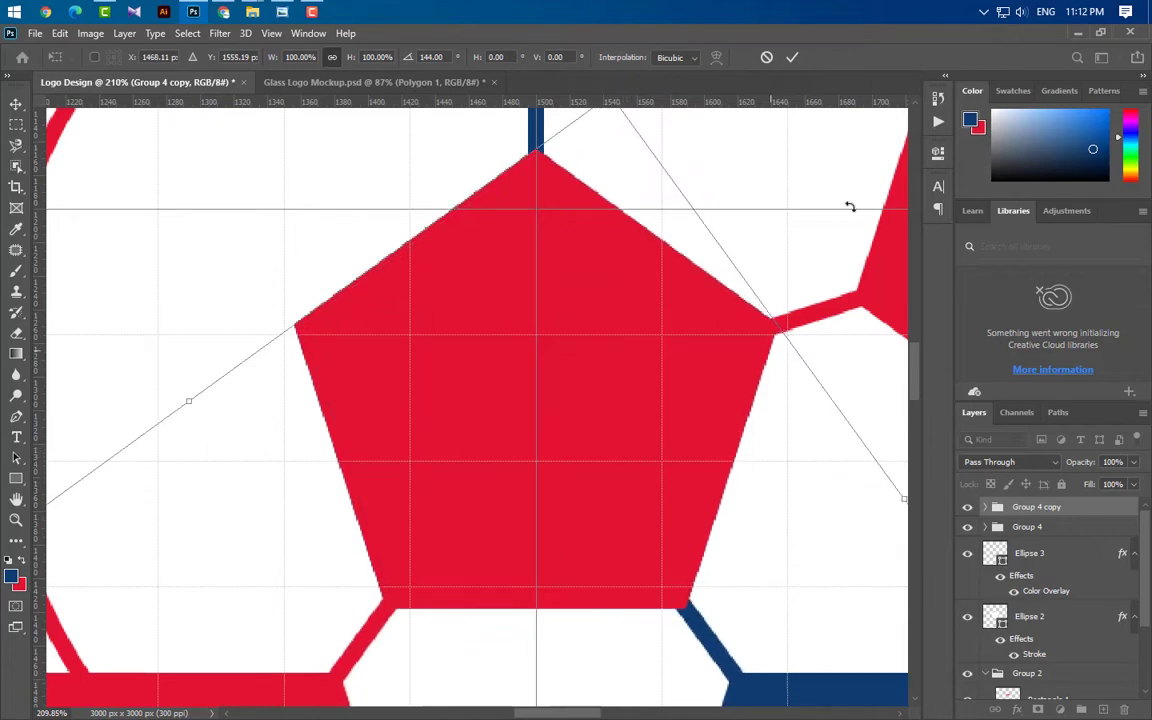
{"action": "left_click", "coordinate": [793, 57]}
- Duplicate the red Group 3 copy inside Group 4 copy and change the duplicate's Color Overlay to dark blue #0f3d71
{"action": "scroll", "coordinate": [620, 365], "scroll_direction": "down", "scroll_amount": 3}
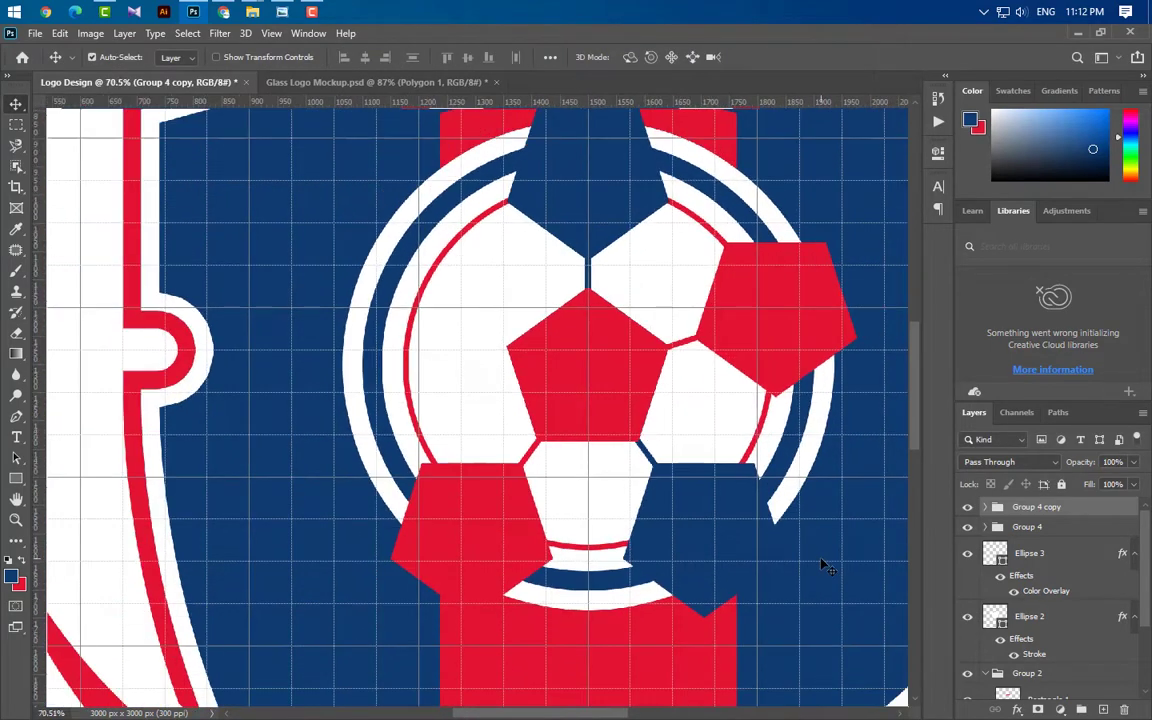
{"action": "left_click", "coordinate": [986, 507]}
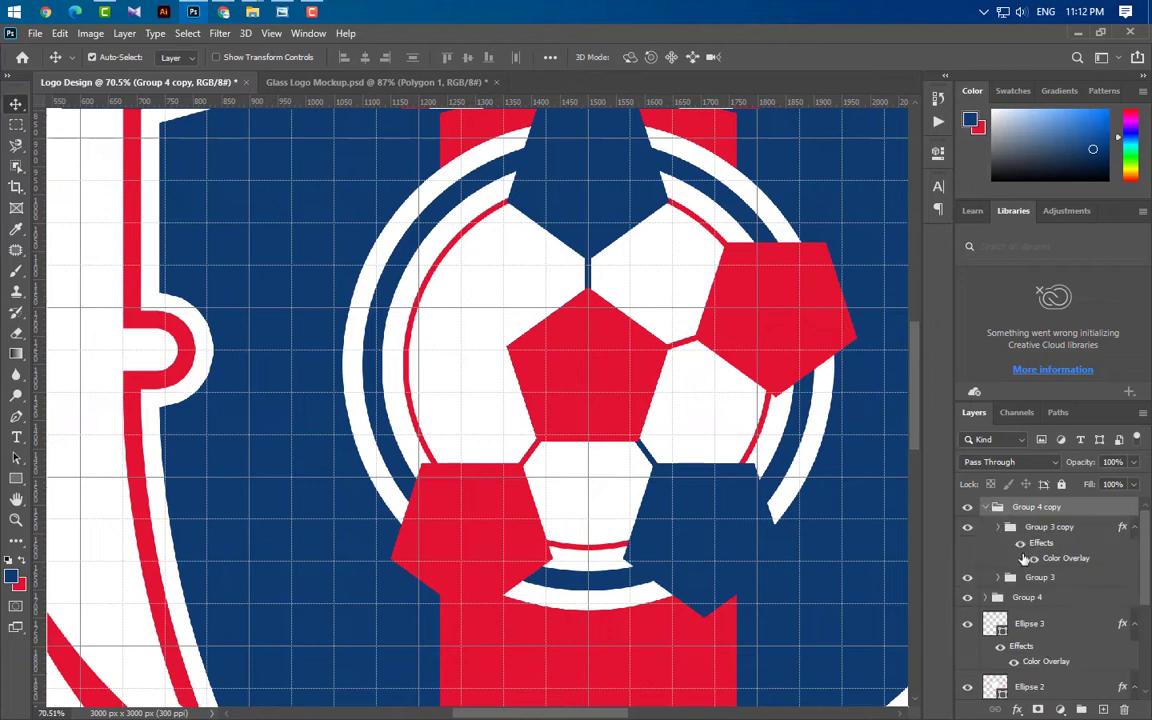
{"action": "left_click", "coordinate": [967, 529]}
{"action": "left_click", "coordinate": [967, 529]}
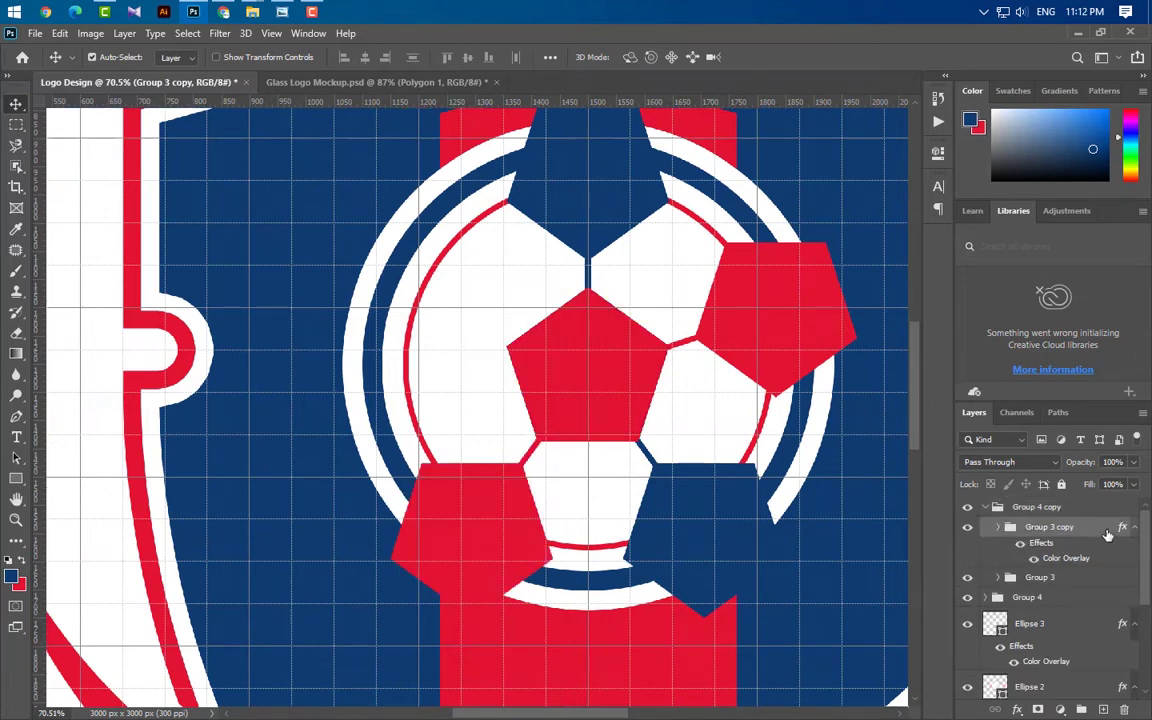
{"action": "left_click_drag", "start_coordinate": [1045, 527], "coordinate": [1104, 708]}
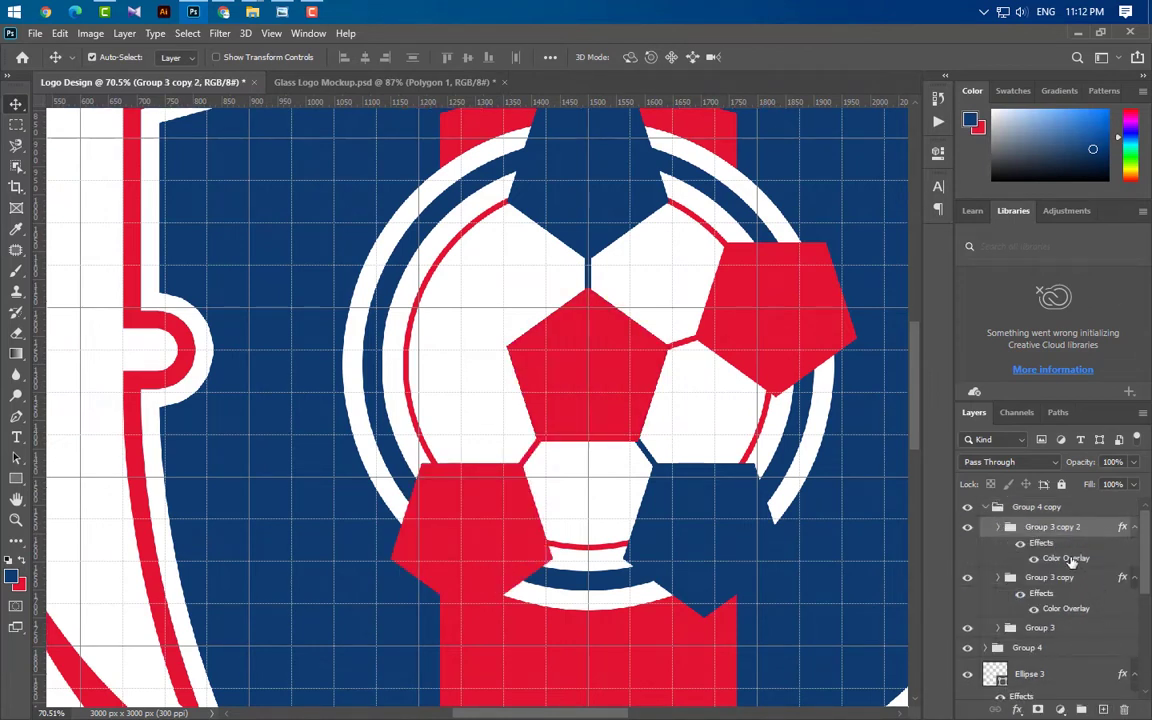
{"action": "double_click", "coordinate": [1085, 596]}
{"action": "left_click", "coordinate": [905, 391]}
{"action": "left_click", "coordinate": [630, 257]}
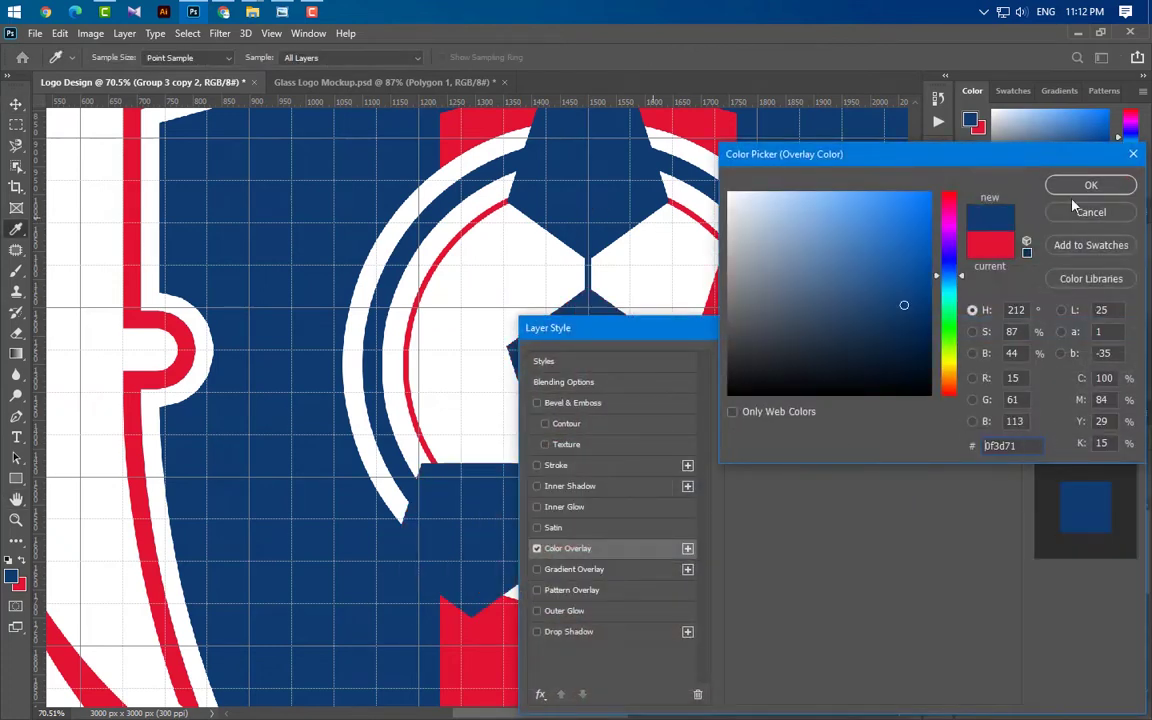
{"action": "left_click", "coordinate": [1091, 184]}
{"action": "left_click", "coordinate": [1085, 360]}
- Rotate the blue duplicate by 72° and move its inner pentagon roughly over the central one
{"action": "key", "text": "ctrl+t"}
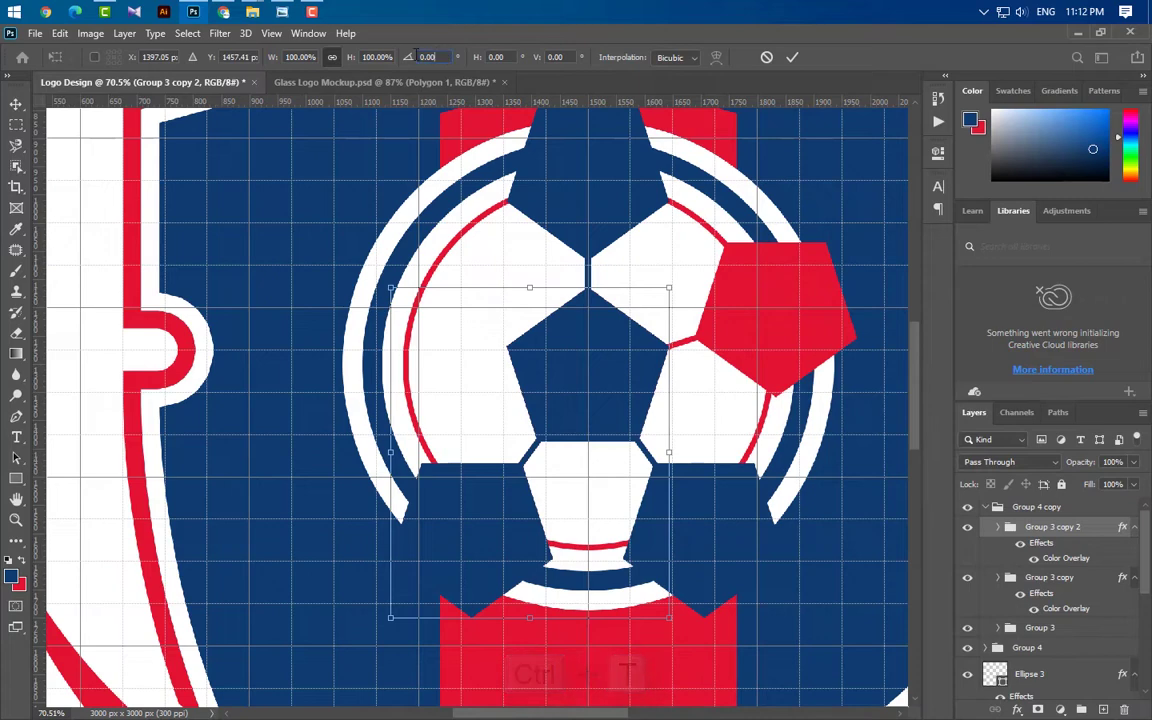
{"action": "type", "text": "72"}
{"action": "key", "text": "Return"}
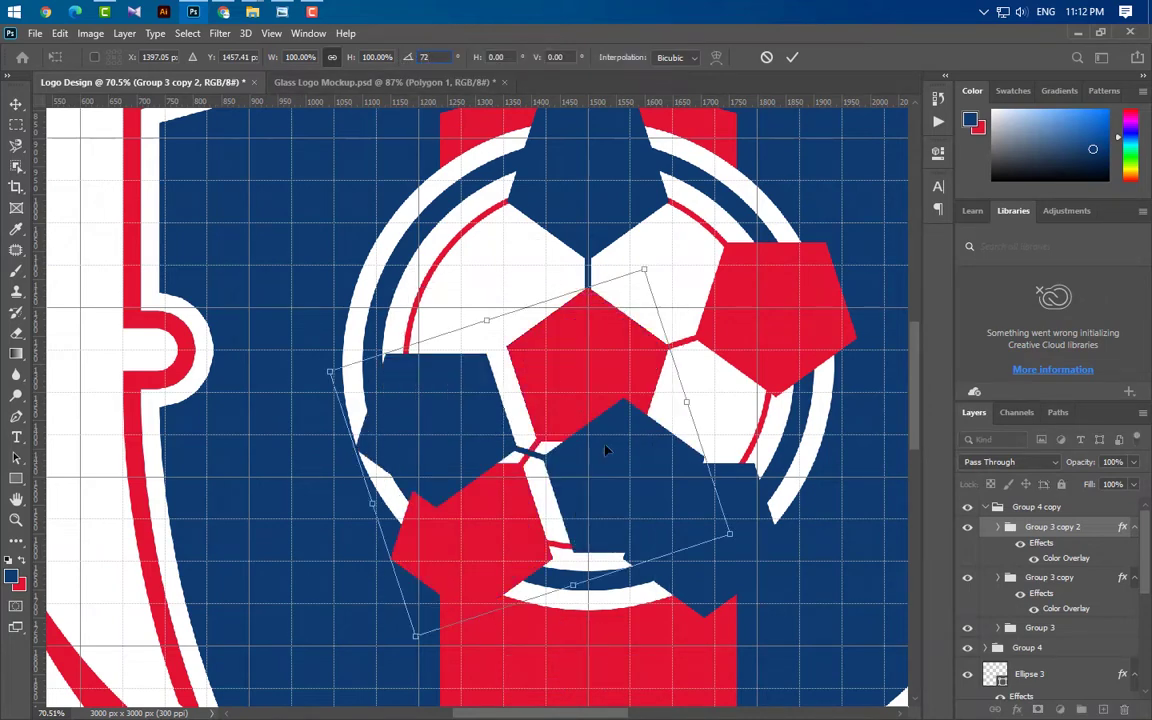
{"action": "left_click_drag", "start_coordinate": [604, 450], "coordinate": [581, 358]}
- Nudge the blue duplicate slightly right and up until its inner pentagon covers the central one, and apply the transform
{"action": "scroll", "coordinate": [581, 358], "scroll_direction": "up", "scroll_amount": 5}
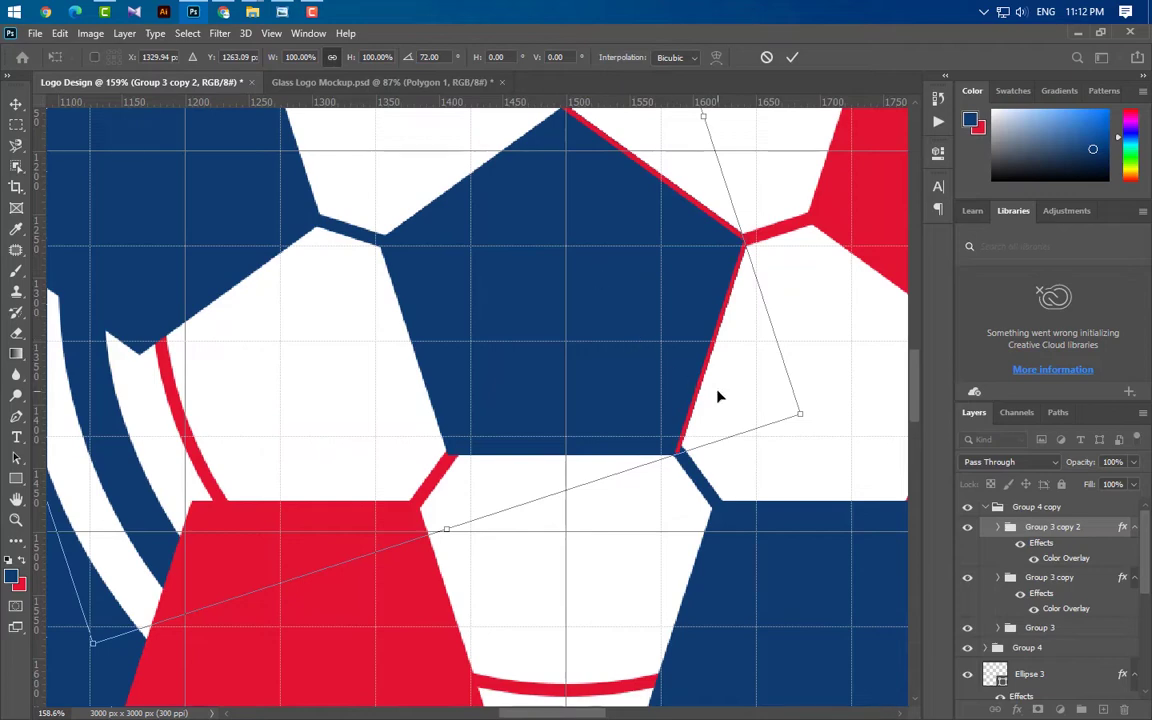
{"action": "key", "text": "Right"}
{"action": "key", "text": "Right"}
{"action": "key", "text": "Right"}
{"action": "key", "text": "Right"}
{"action": "key", "text": "Up"}
{"action": "key", "text": "Up"}
{"action": "left_click", "coordinate": [792, 58]}
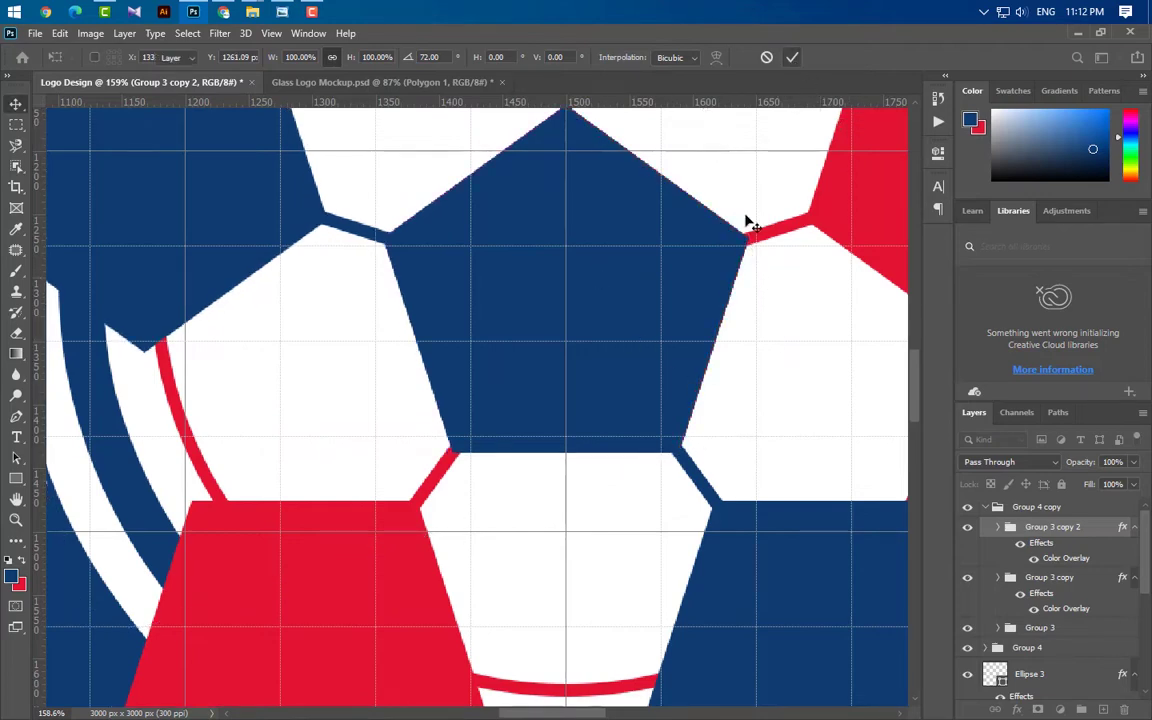
- Shift the lower blue and lower red outer pentagons slightly inward, closer to the ball's centre
{"action": "scroll", "coordinate": [514, 470], "scroll_direction": "down", "scroll_amount": 5}
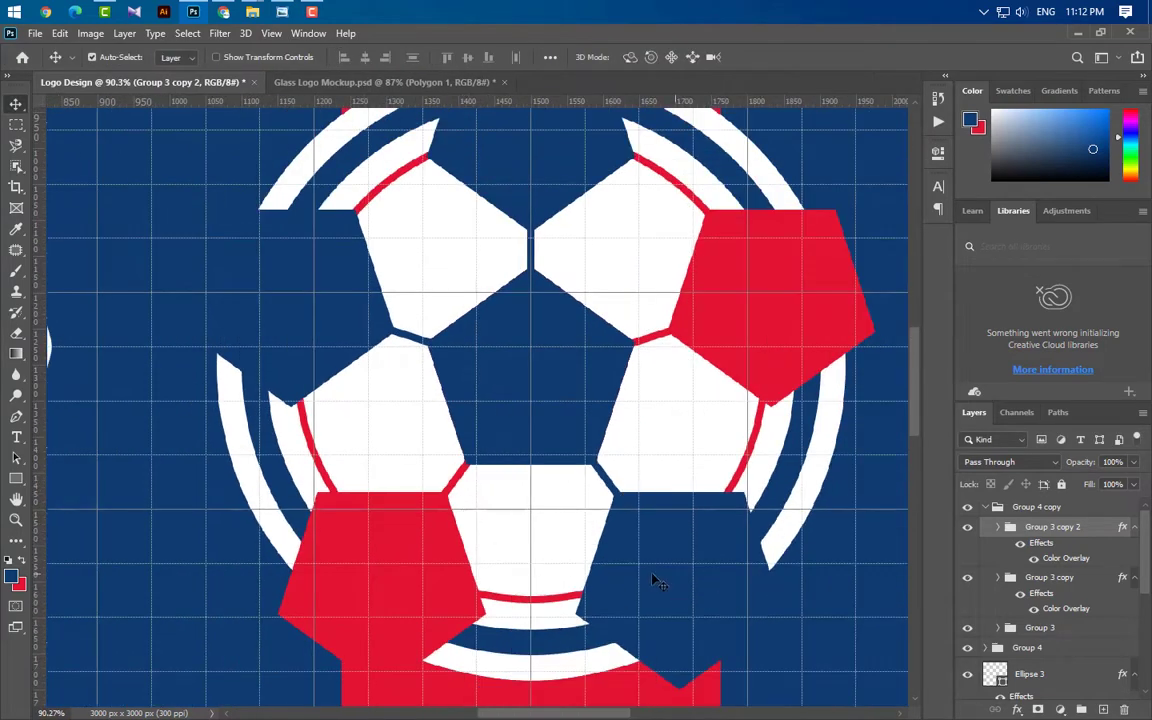
{"action": "left_click", "coordinate": [660, 563]}
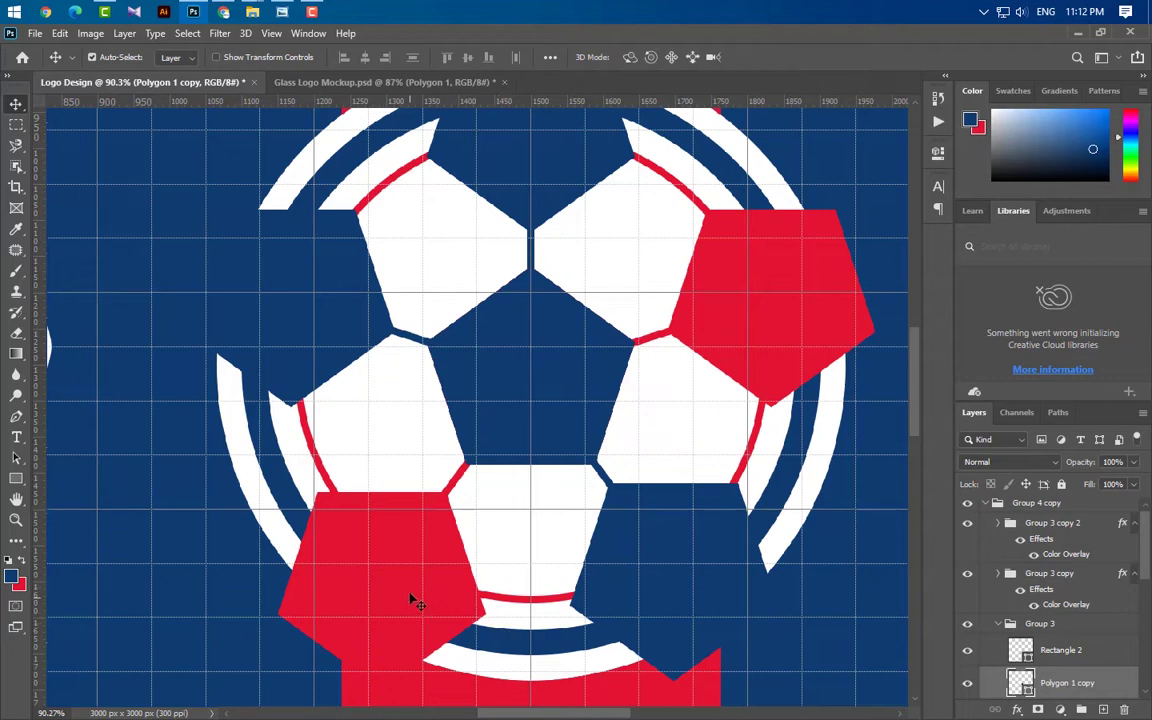
{"action": "left_click", "coordinate": [470, 590]}
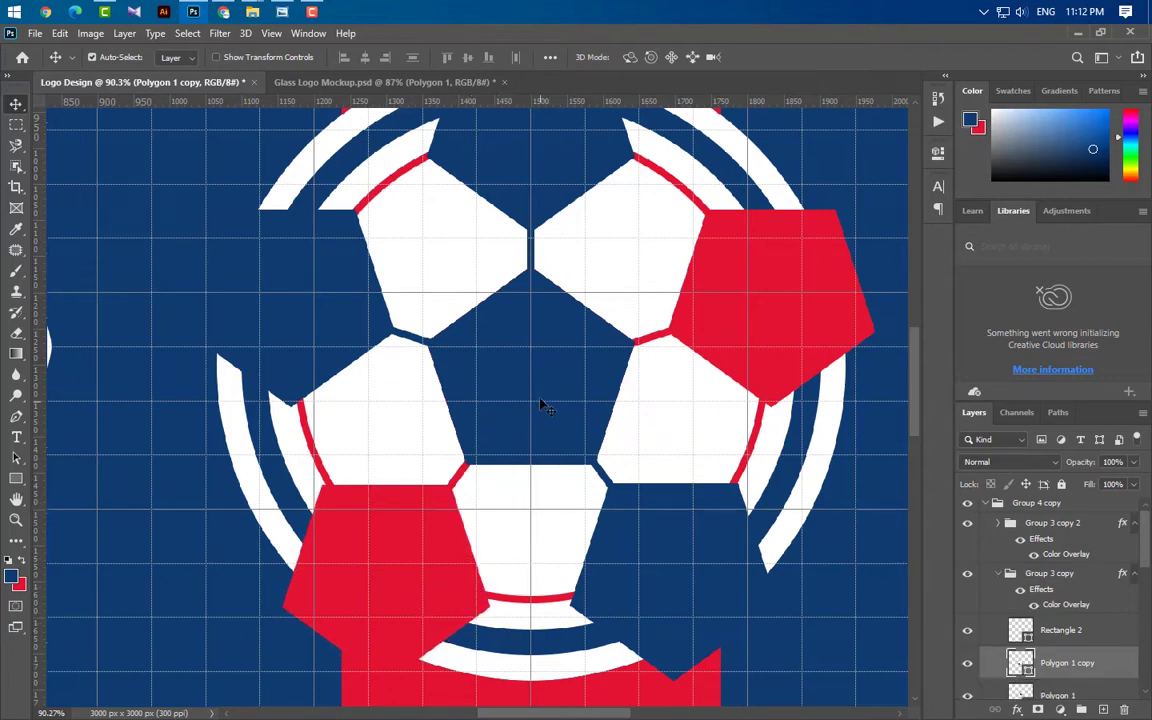
- Delete the duplicate central pentagons stacked in the copied groups, keeping a single blue pentagon at the ball's centre
{"action": "left_click", "coordinate": [580, 404]}
{"action": "left_click_drag", "start_coordinate": [1115, 649], "coordinate": [1124, 709]}
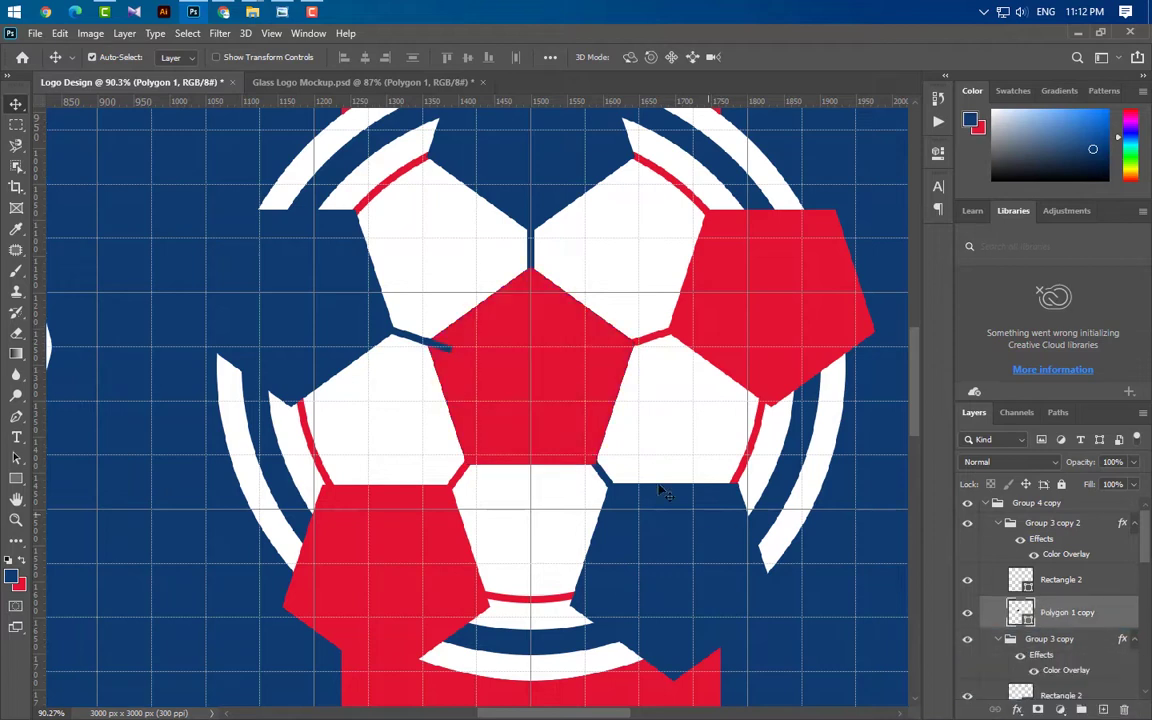
{"action": "left_click", "coordinate": [563, 384]}
{"action": "left_click_drag", "start_coordinate": [1115, 665], "coordinate": [1122, 709]}
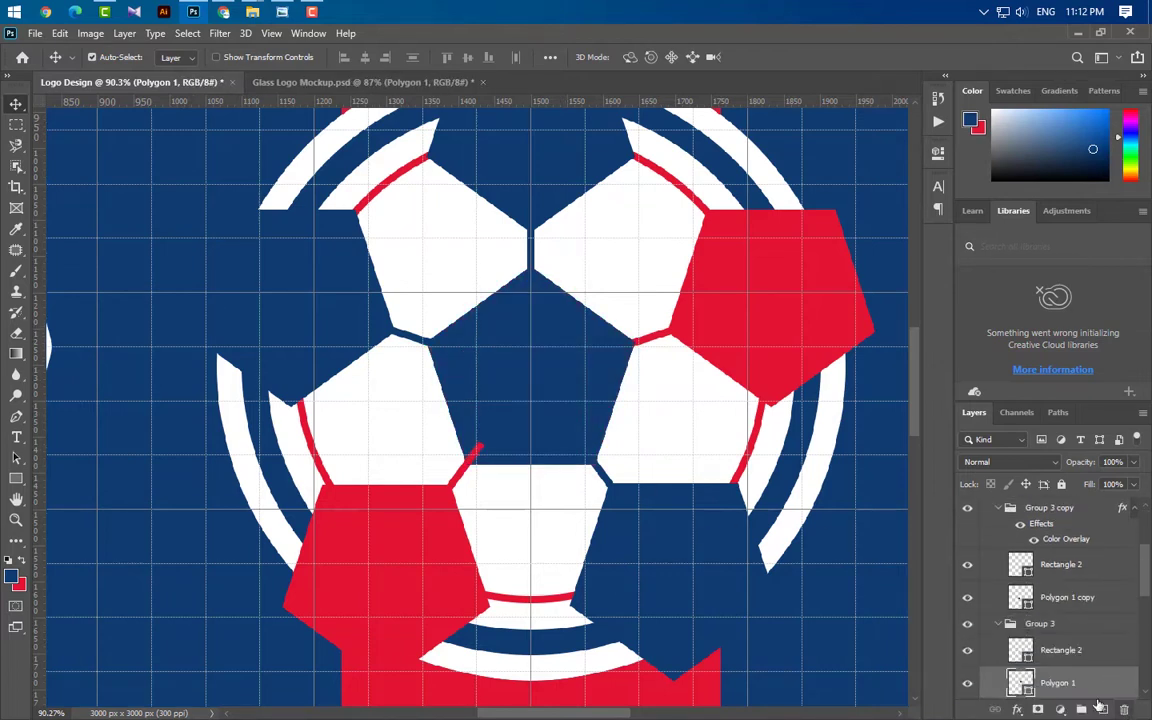
{"action": "key", "text": "ctrl+j"}
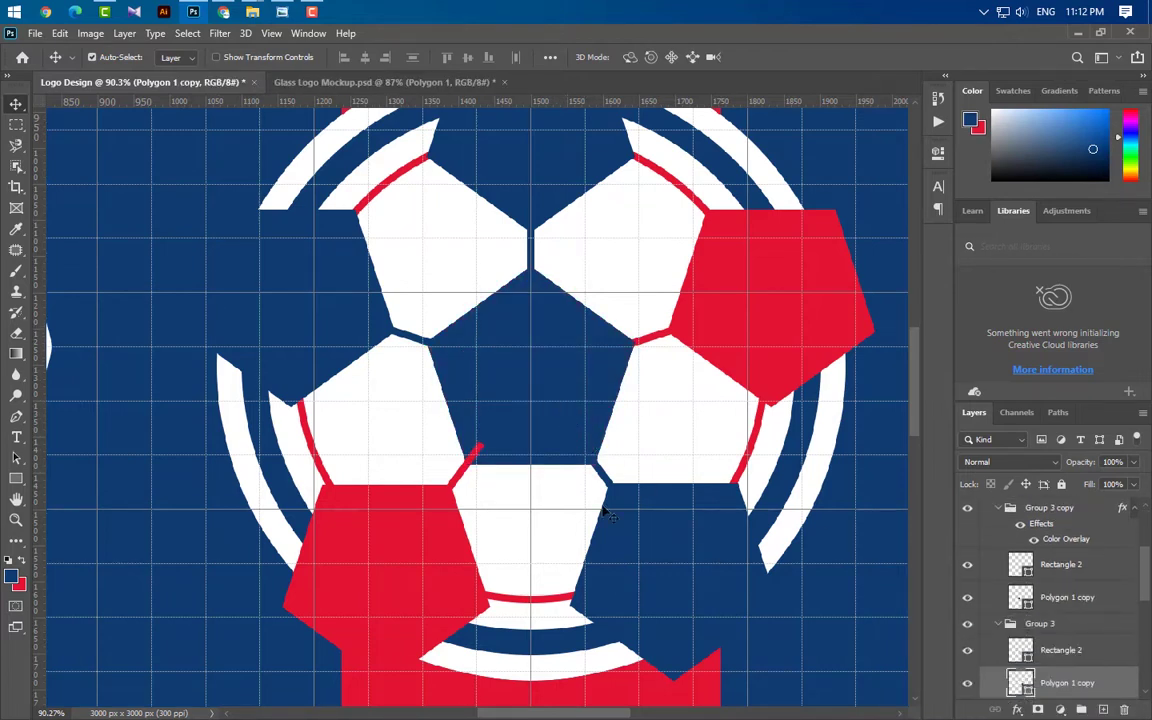
{"action": "left_click", "coordinate": [540, 386]}
{"action": "left_click_drag", "start_coordinate": [1122, 703], "coordinate": [1124, 707]}
{"action": "key", "text": "ctrl+z"}
{"action": "key", "text": "ctrl+z"}
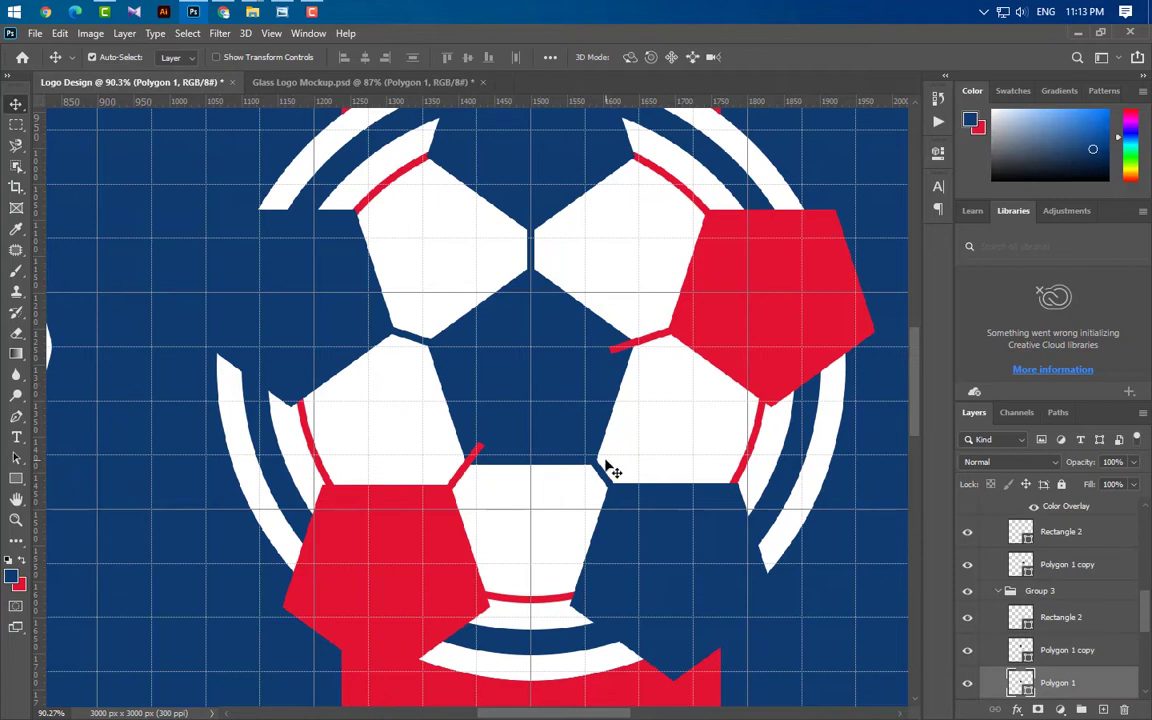
- Collapse Group 4 and Group 4 copy and combine both into one new group
{"action": "scroll", "coordinate": [1033, 588], "scroll_direction": "up", "scroll_amount": 6}
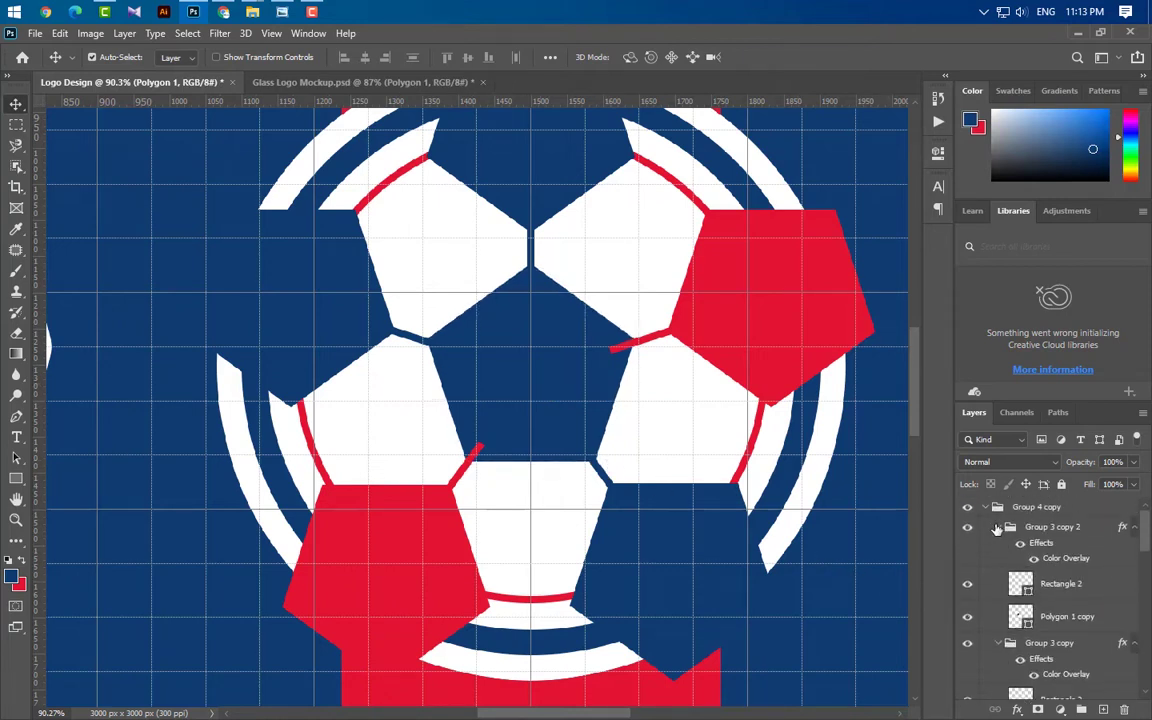
{"action": "left_click", "coordinate": [986, 507]}
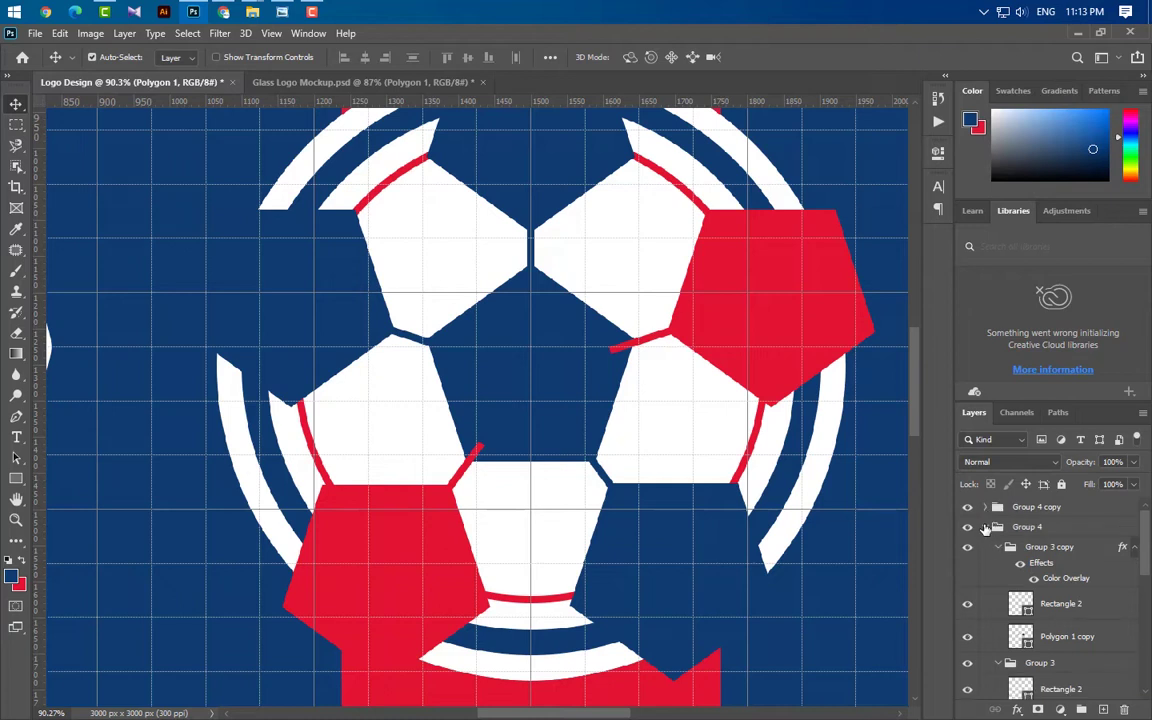
{"action": "left_click", "coordinate": [986, 527]}
{"action": "left_click", "coordinate": [1059, 517], "text": "shift"}
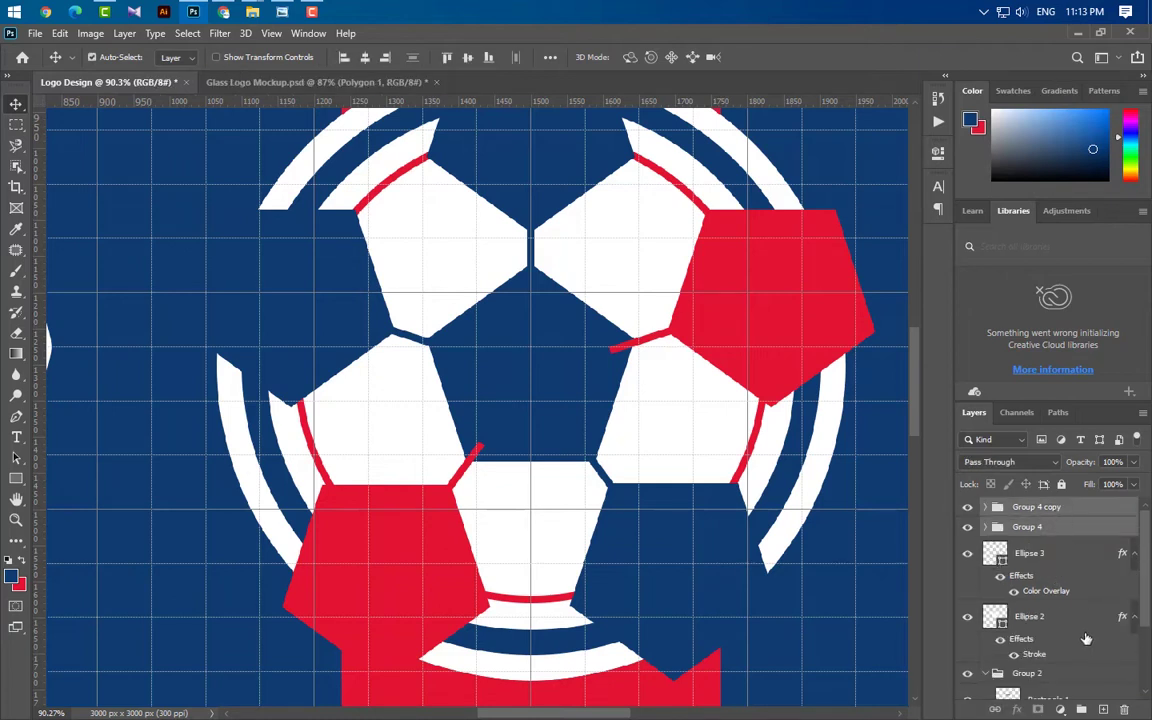
{"action": "left_click", "coordinate": [1081, 710]}
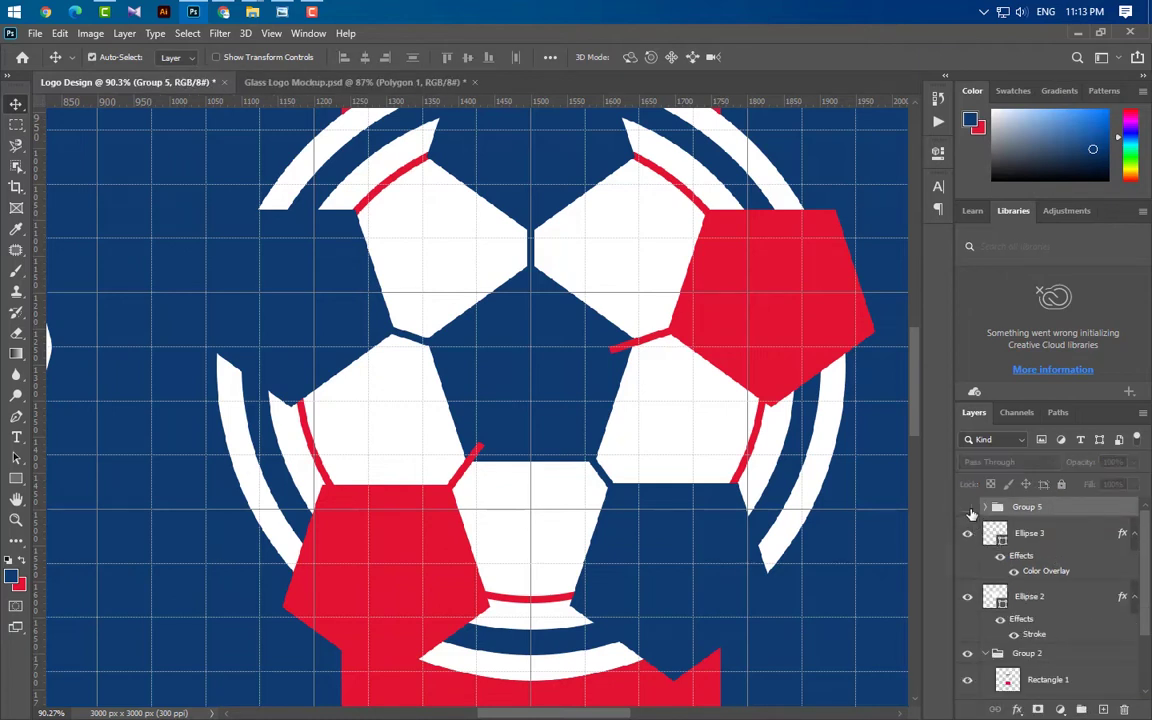
- Apply a dark blue Color Overlay with Normal blending at 100% opacity to the whole pentagon group, Group 5
{"action": "left_click", "coordinate": [968, 508]}
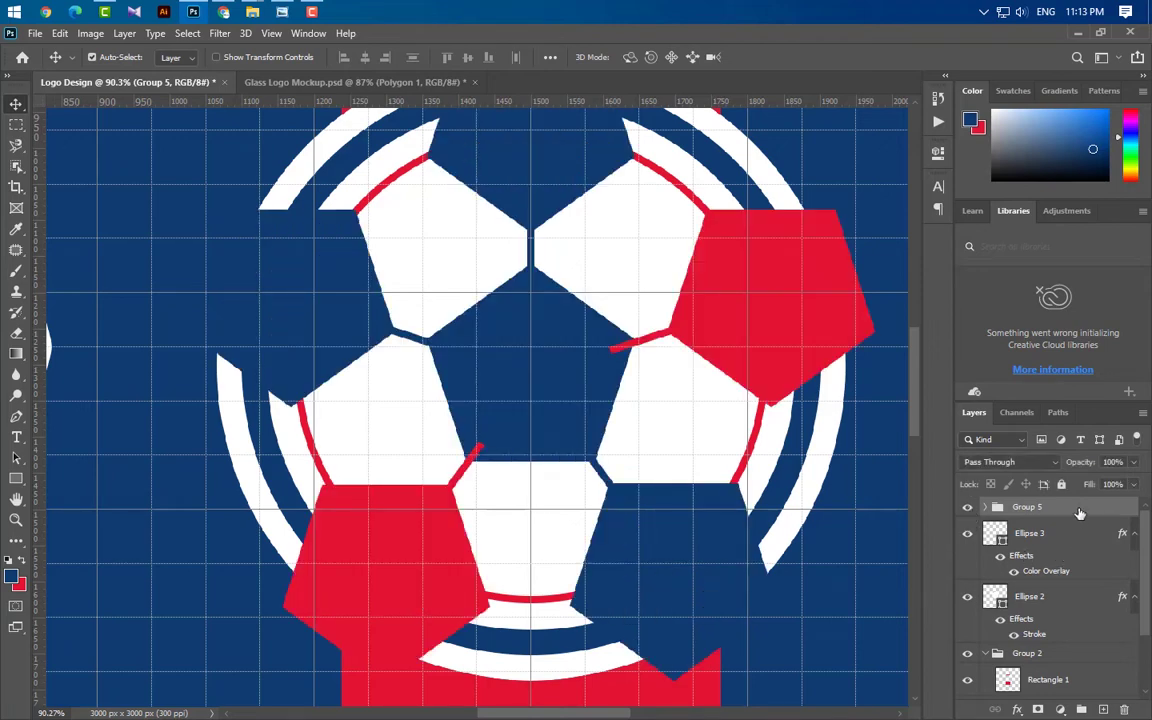
{"action": "left_click", "coordinate": [607, 553]}
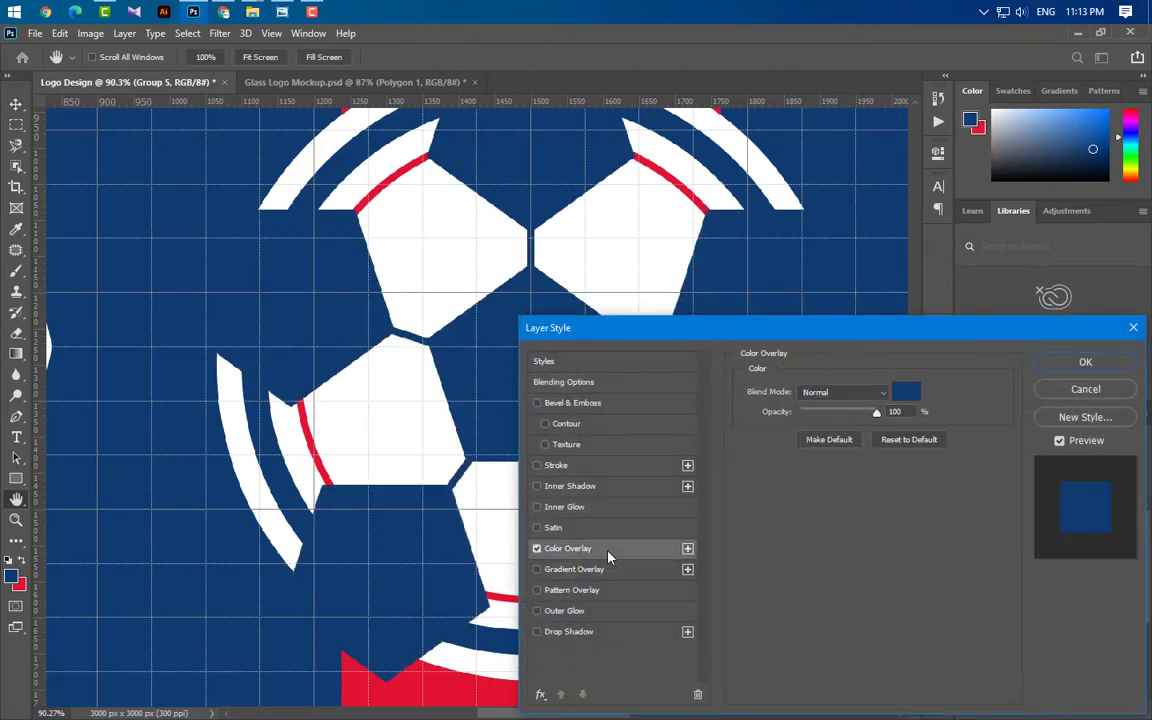
{"action": "left_click", "coordinate": [1062, 366]}
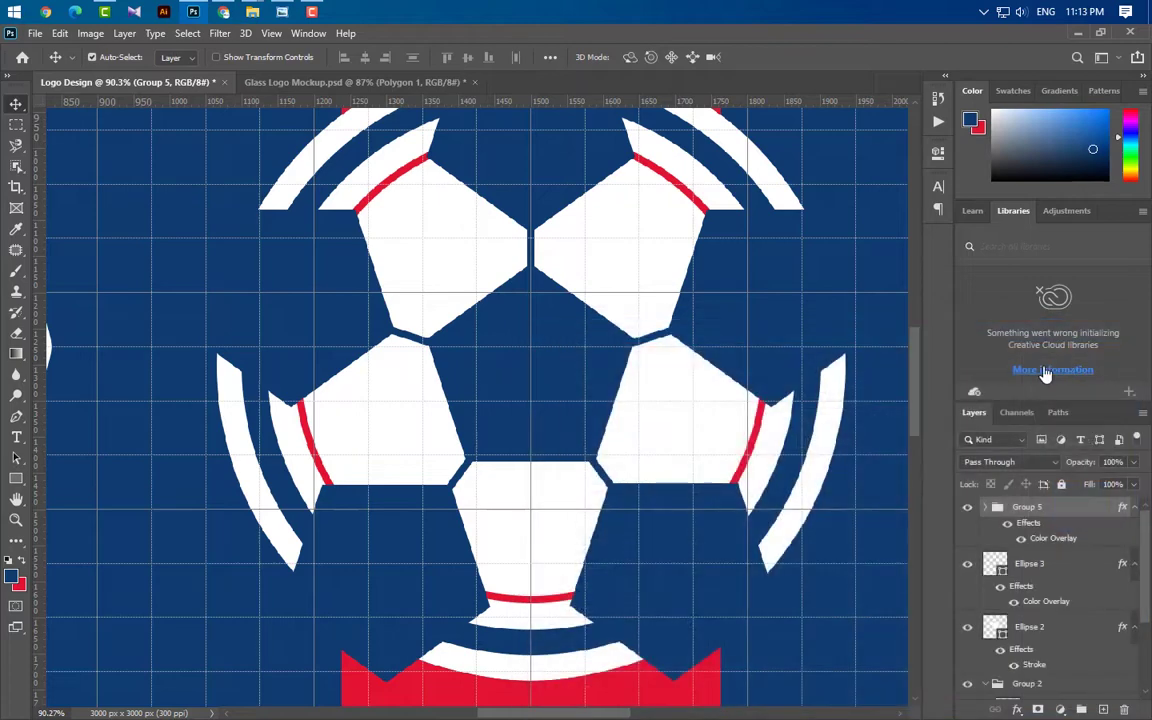
- Load the outline of Ellipse 2 as a selection and invert it to cover everything outside the circle
{"action": "scroll", "coordinate": [678, 522], "scroll_direction": "down", "scroll_amount": 2}
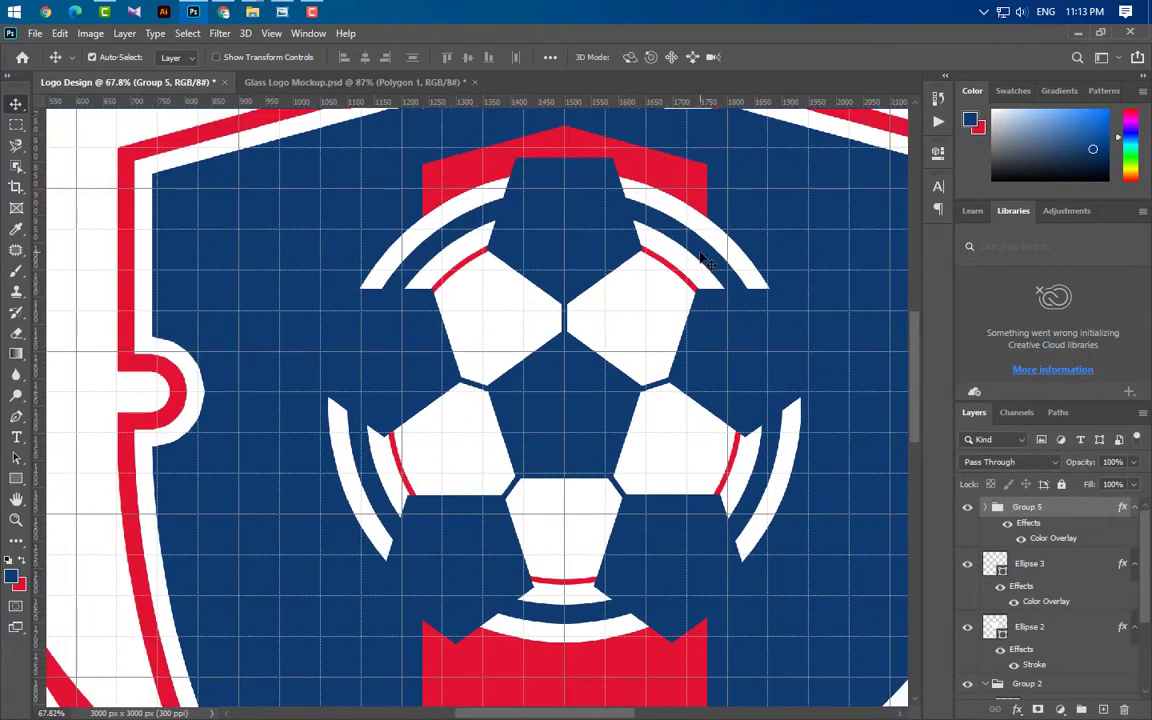
{"action": "left_click", "coordinate": [995, 627]}
{"action": "left_click", "coordinate": [995, 627], "text": "ctrl"}
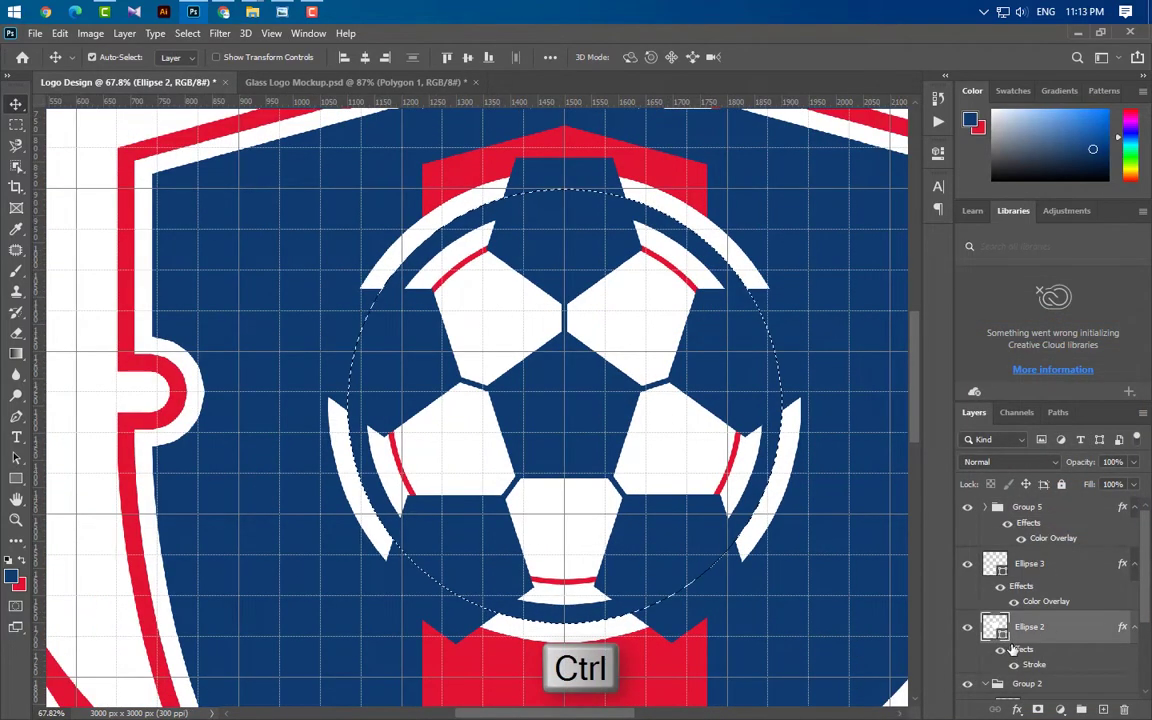
{"action": "left_click", "coordinate": [189, 34]}
{"action": "left_click", "coordinate": [200, 97]}
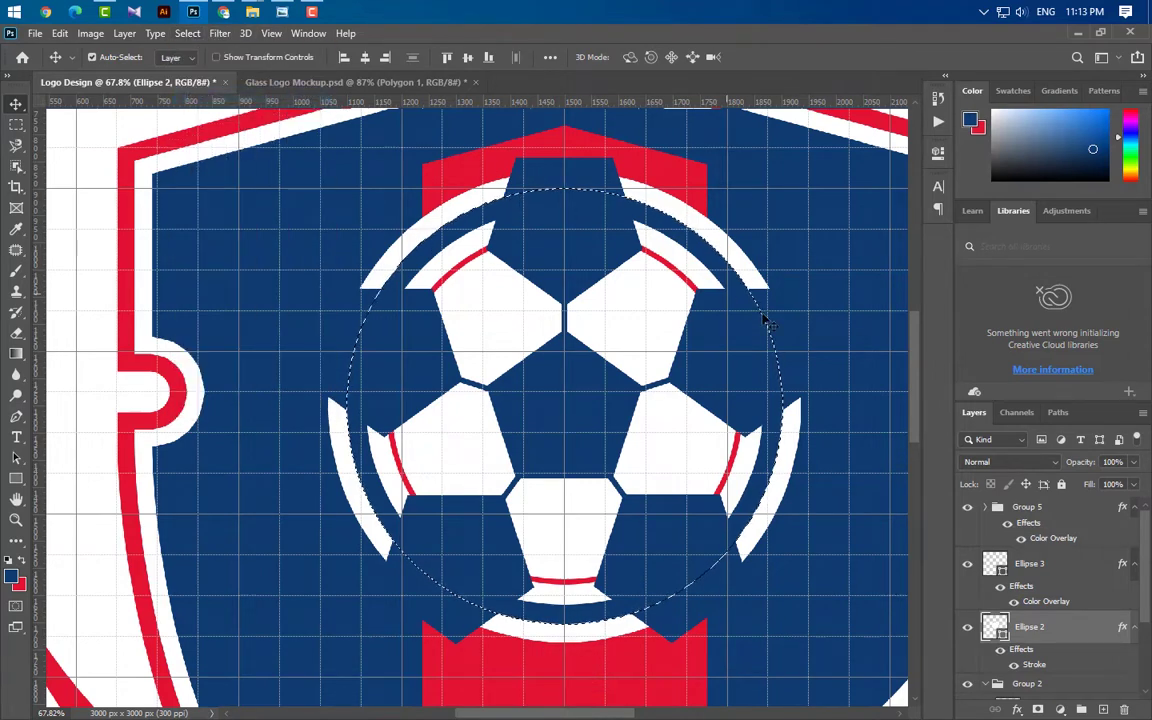
- Convert Group 5 to a smart object, rasterize it, and delete its pentagon parts outside the Ellipse 2 circle
{"action": "left_click", "coordinate": [643, 421]}
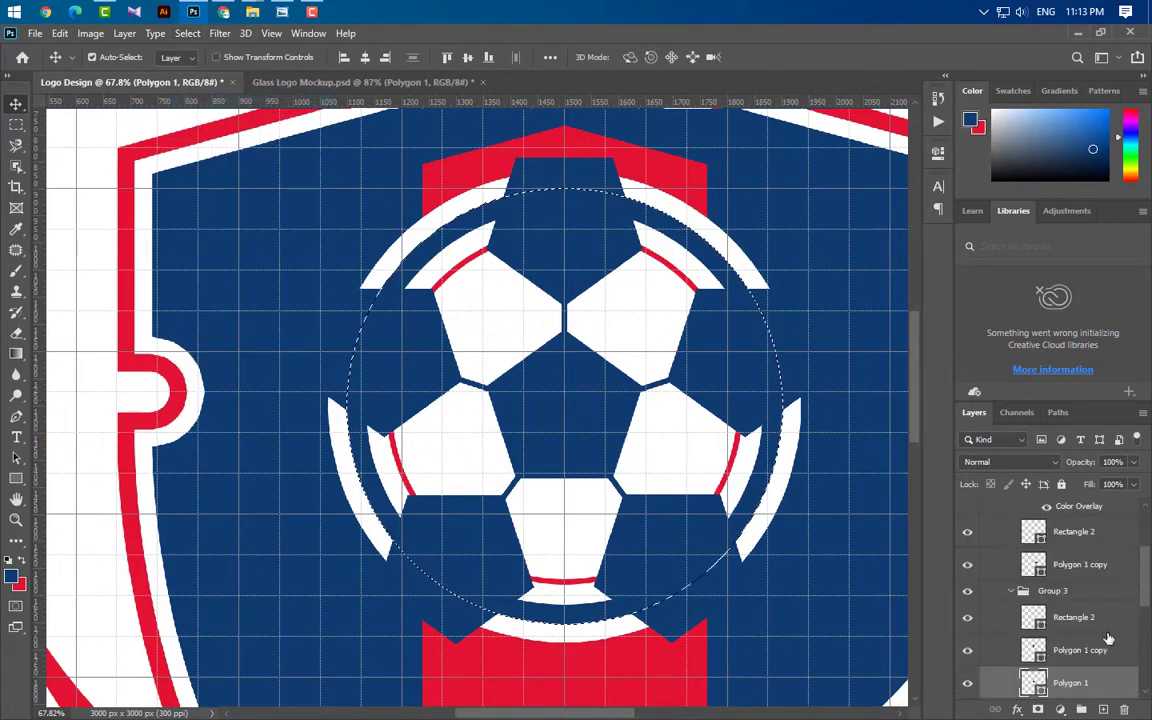
{"action": "scroll", "coordinate": [1085, 637], "scroll_direction": "up", "scroll_amount": 3}
{"action": "left_click", "coordinate": [985, 508]}
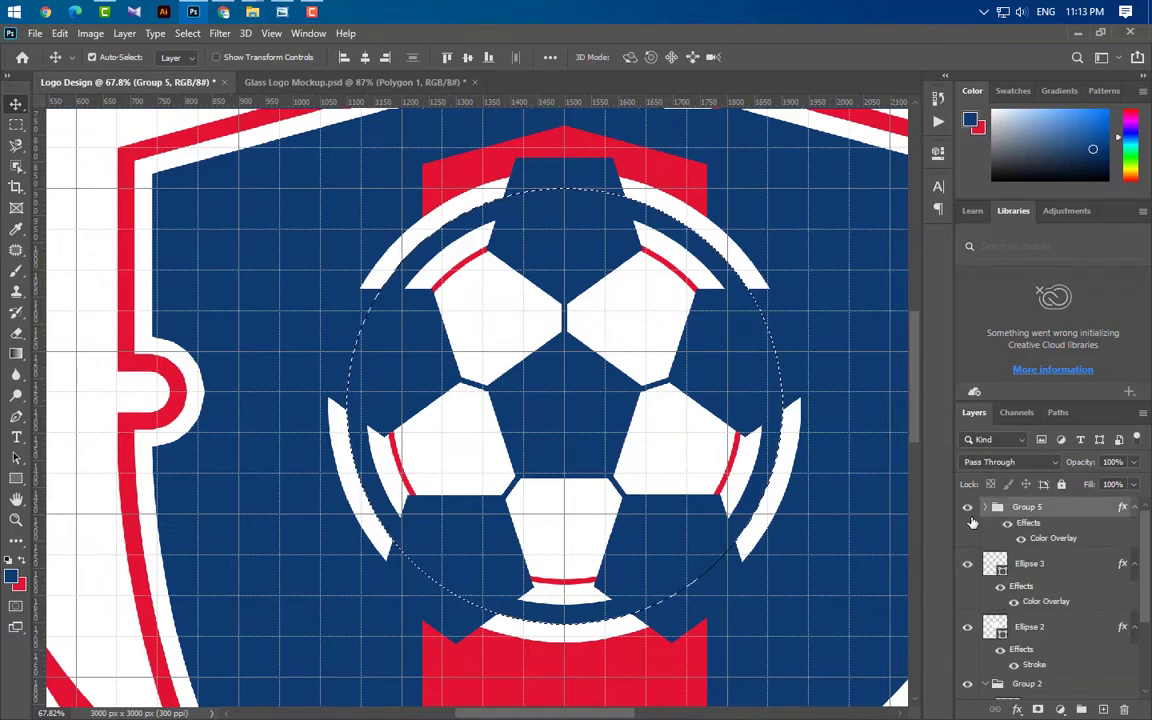
{"action": "left_click", "coordinate": [967, 509]}
{"action": "left_click", "coordinate": [967, 509]}
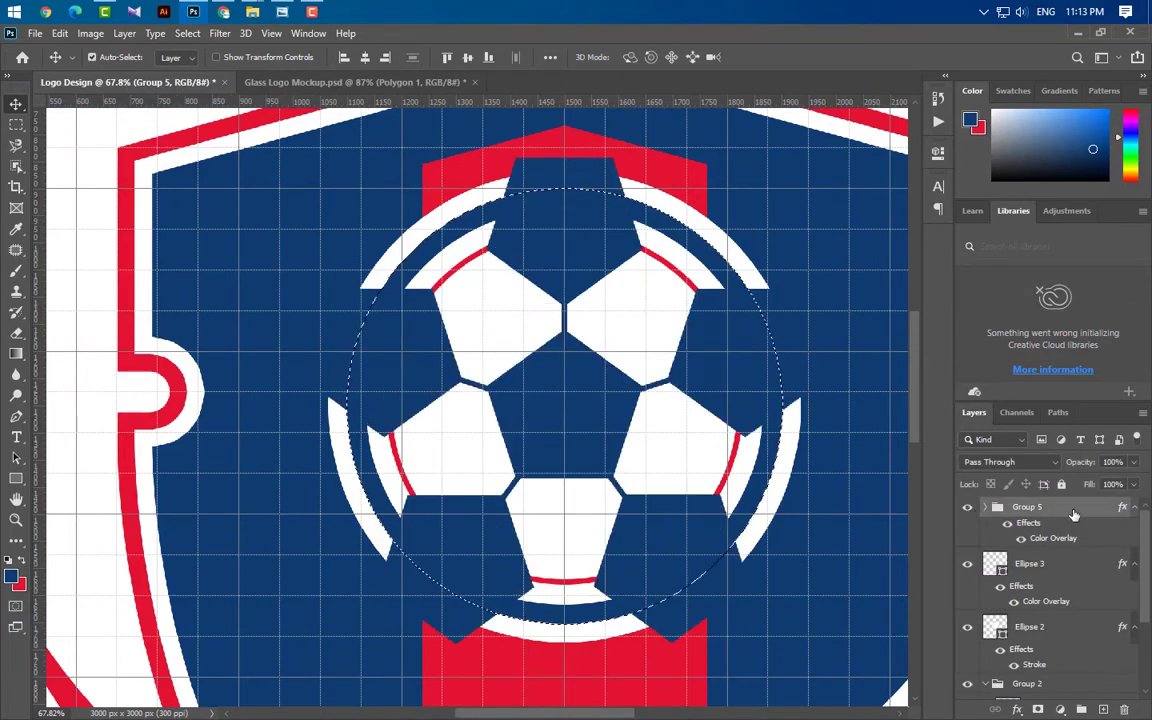
{"action": "right_click", "coordinate": [1073, 514]}
{"action": "left_click", "coordinate": [965, 291]}
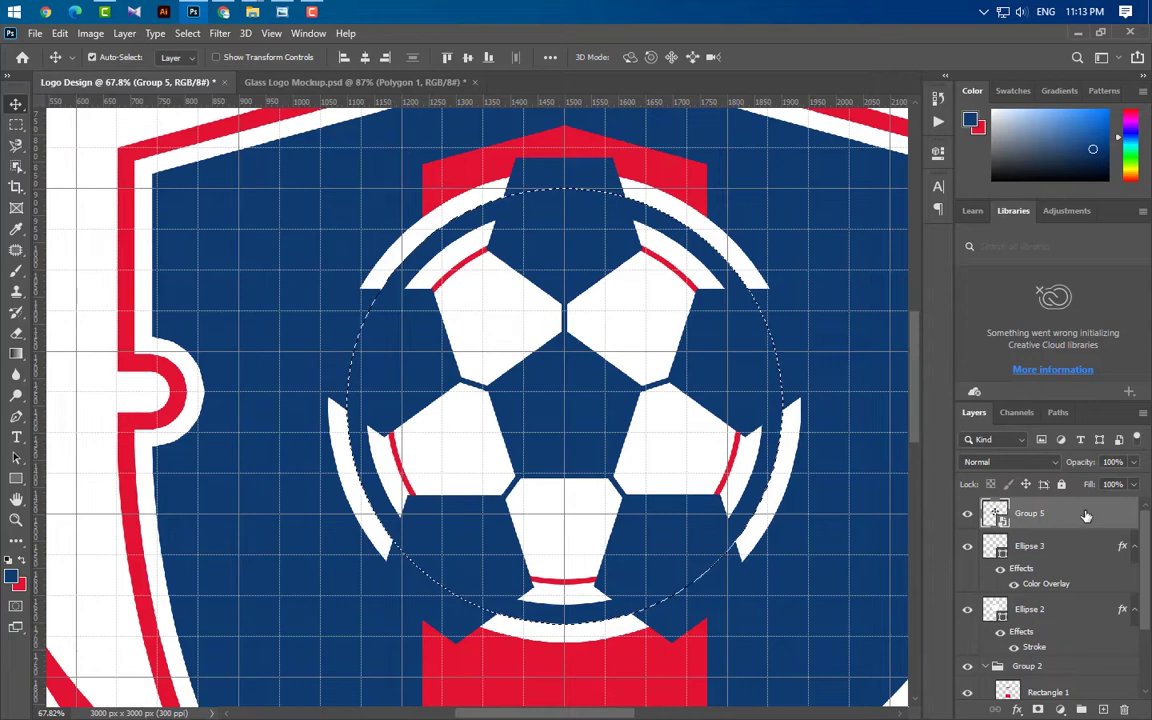
{"action": "right_click", "coordinate": [1086, 515]}
{"action": "left_click", "coordinate": [905, 320]}
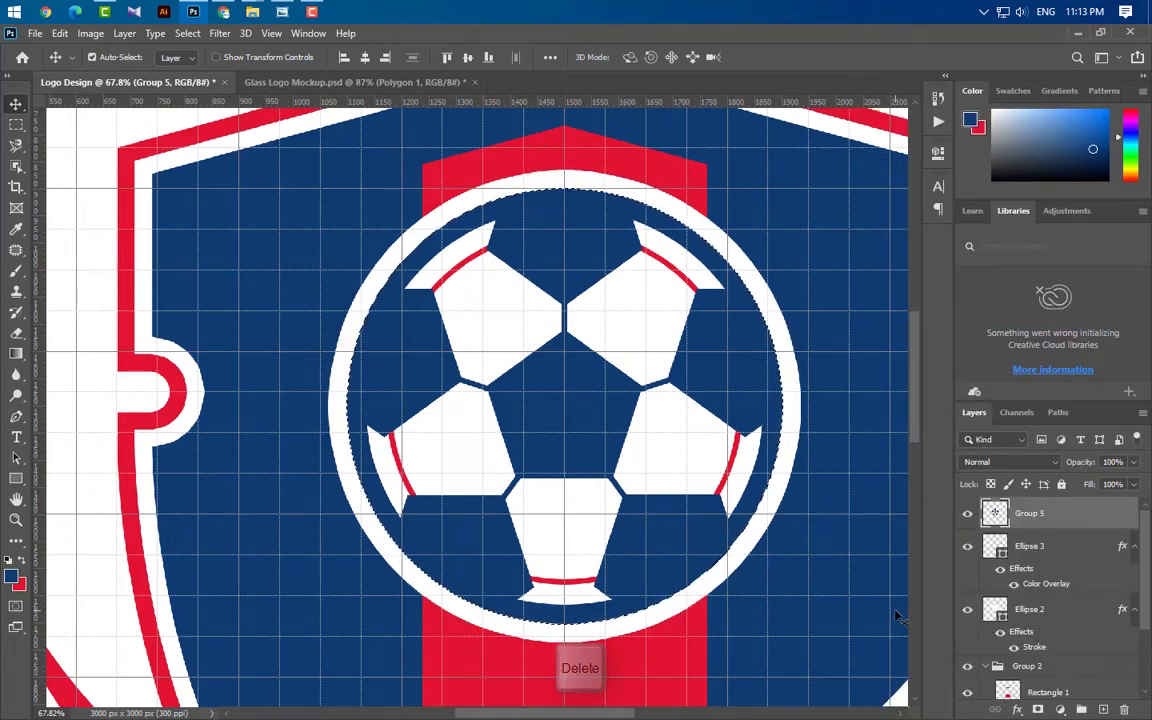
- Clear the selection and put Group 5, Ellipse 3 and Ellipse 2 together into a new group
{"action": "key", "text": "ctrl+d"}
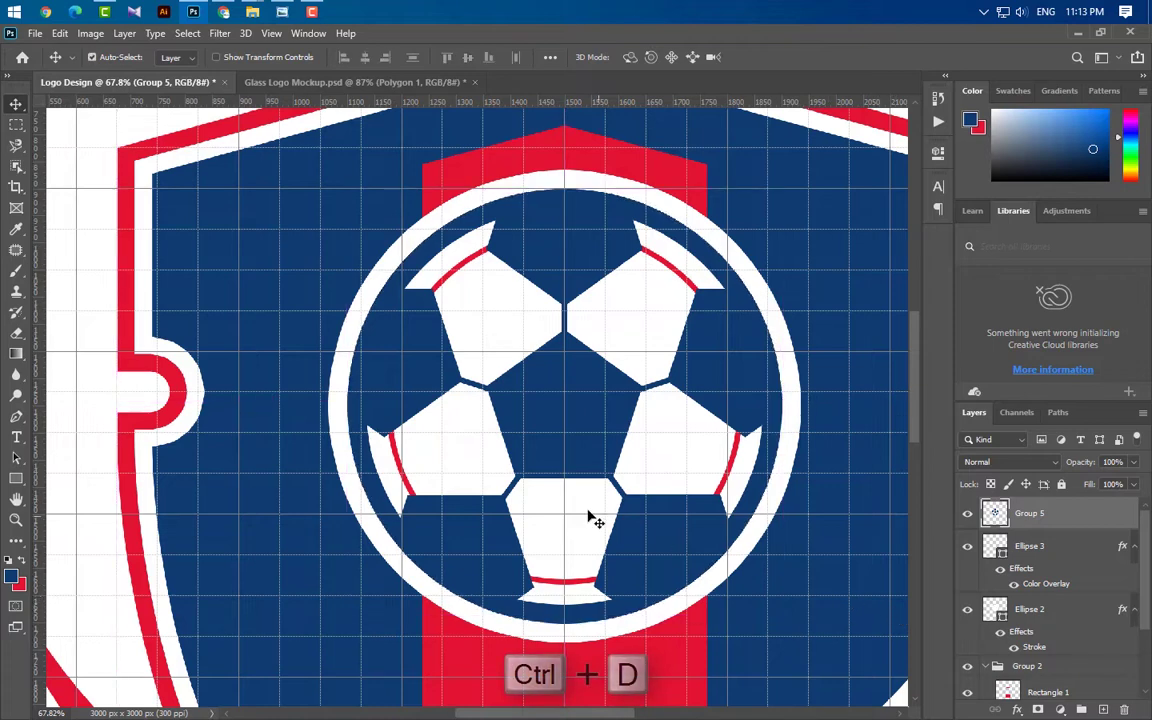
{"action": "key", "text": "ctrl+0"}
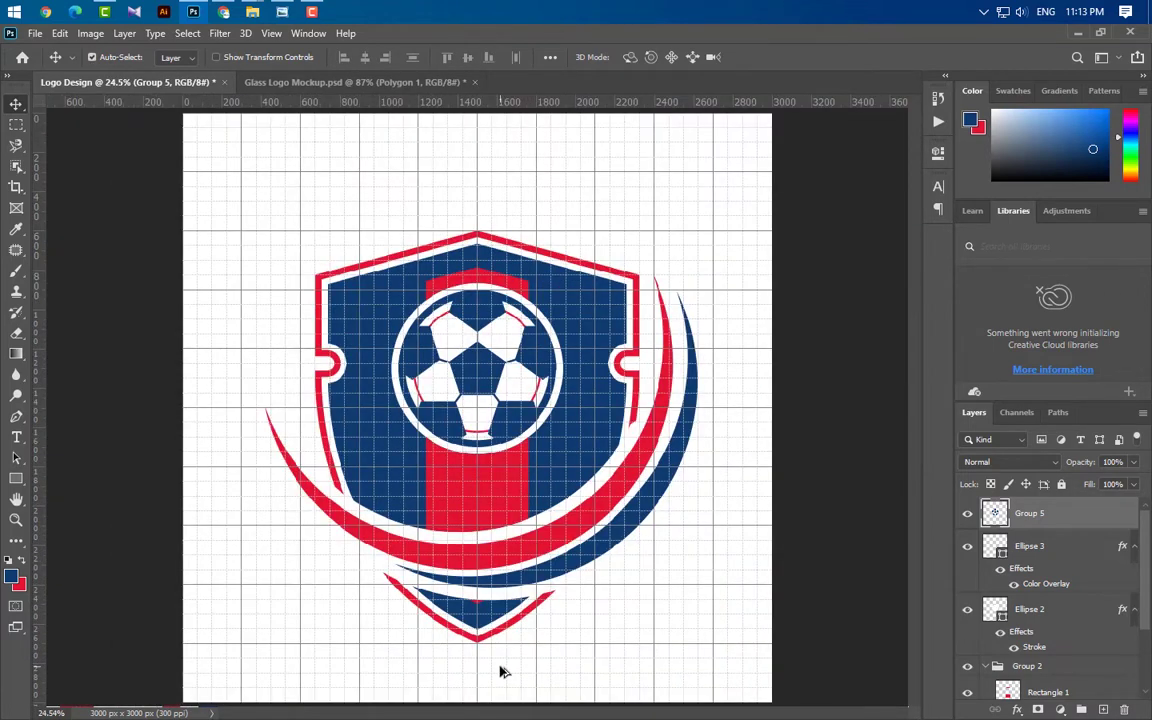
{"action": "scroll", "coordinate": [503, 672], "scroll_direction": "up", "scroll_amount": 1}
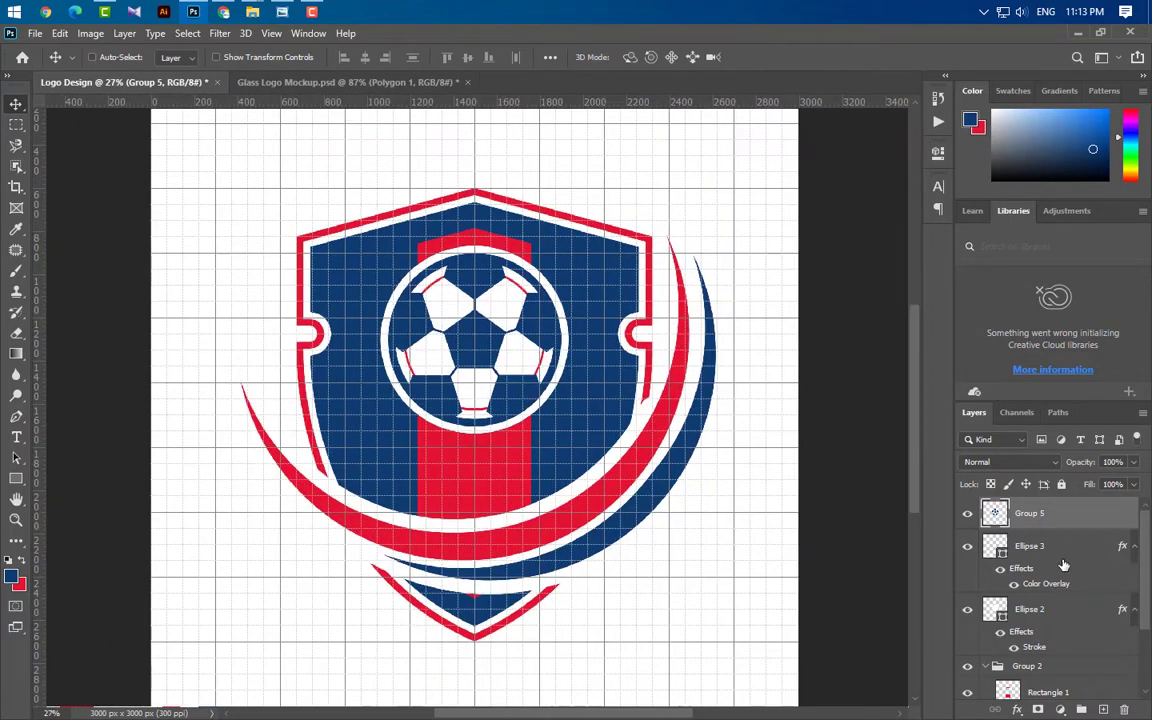
{"action": "left_click", "coordinate": [1063, 566], "text": "shift"}
{"action": "left_click", "coordinate": [1054, 612], "text": "shift"}
{"action": "left_click", "coordinate": [1076, 708]}
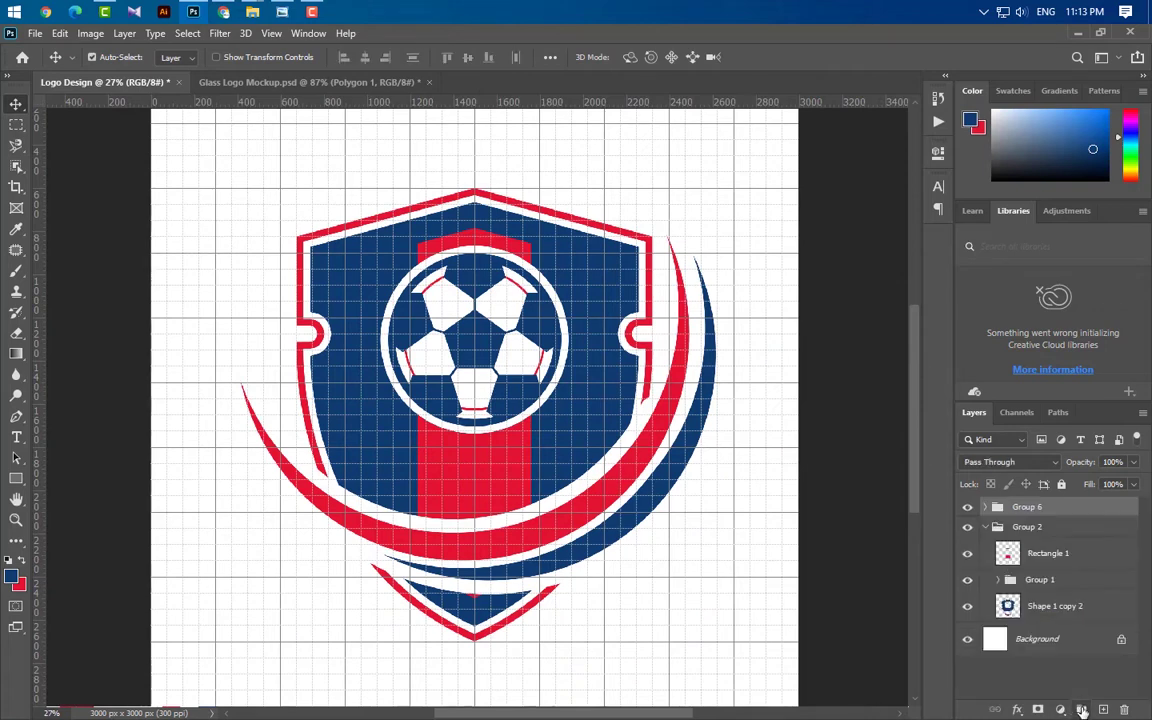
- Collapse Group 2 and combine it with Group 6 into one new group holding the whole logo
{"action": "left_click", "coordinate": [986, 527]}
{"action": "left_click", "coordinate": [1030, 527], "text": "shift"}
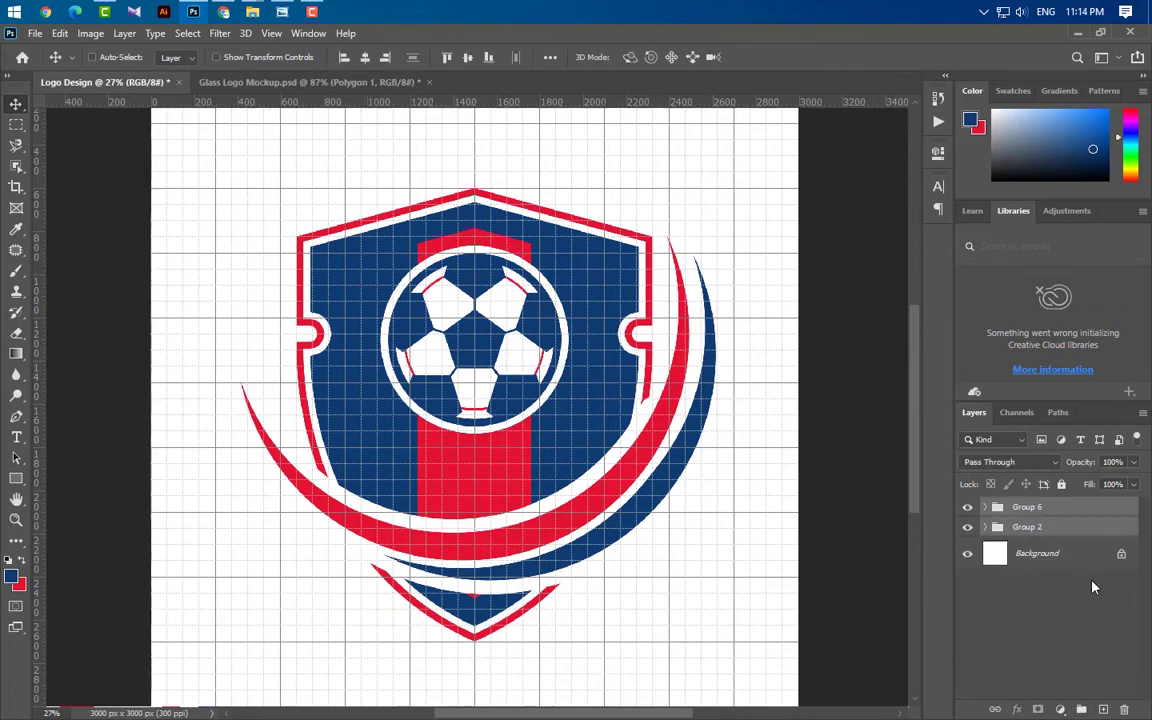
{"action": "left_click", "coordinate": [1082, 707]}
- Scale the whole logo group to 85.71% and centre it horizontally in the canvas's upper part at X 1500 px, Y 1200 px
{"action": "key", "text": "ctrl+t"}
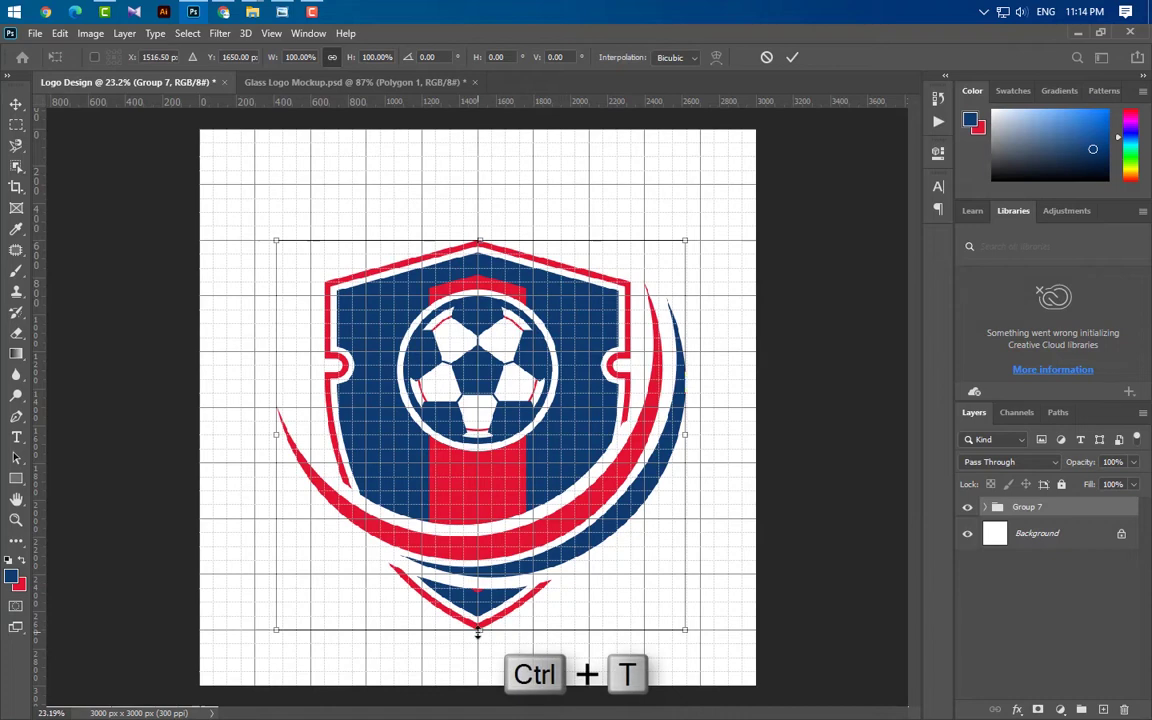
{"action": "left_click_drag", "start_coordinate": [476, 630], "coordinate": [480, 518]}
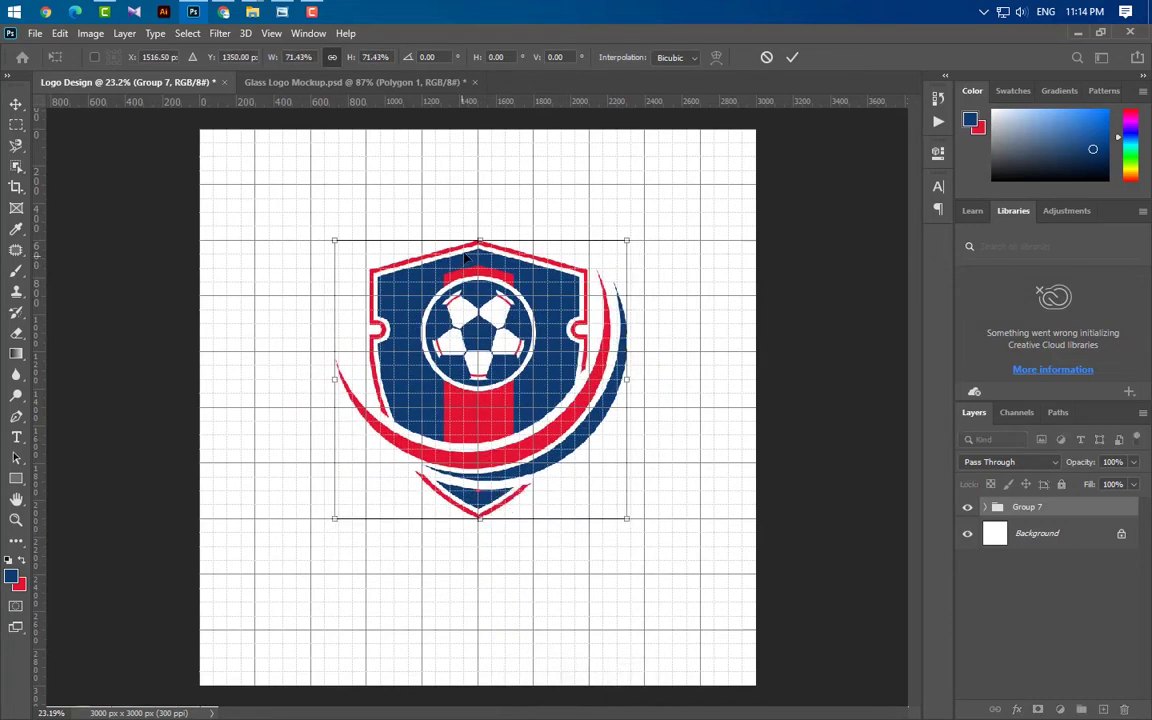
{"action": "left_click_drag", "start_coordinate": [480, 205], "coordinate": [479, 165]}
{"action": "left_click_drag", "start_coordinate": [507, 232], "coordinate": [503, 232]}
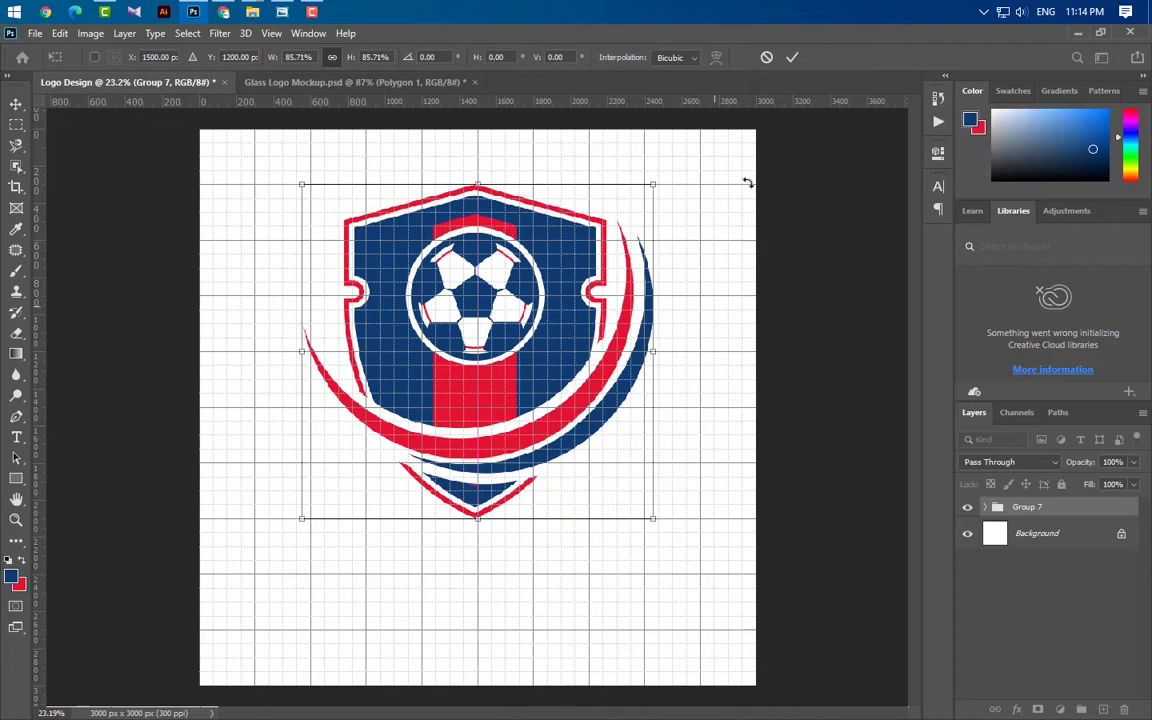
{"action": "left_click", "coordinate": [793, 57]}
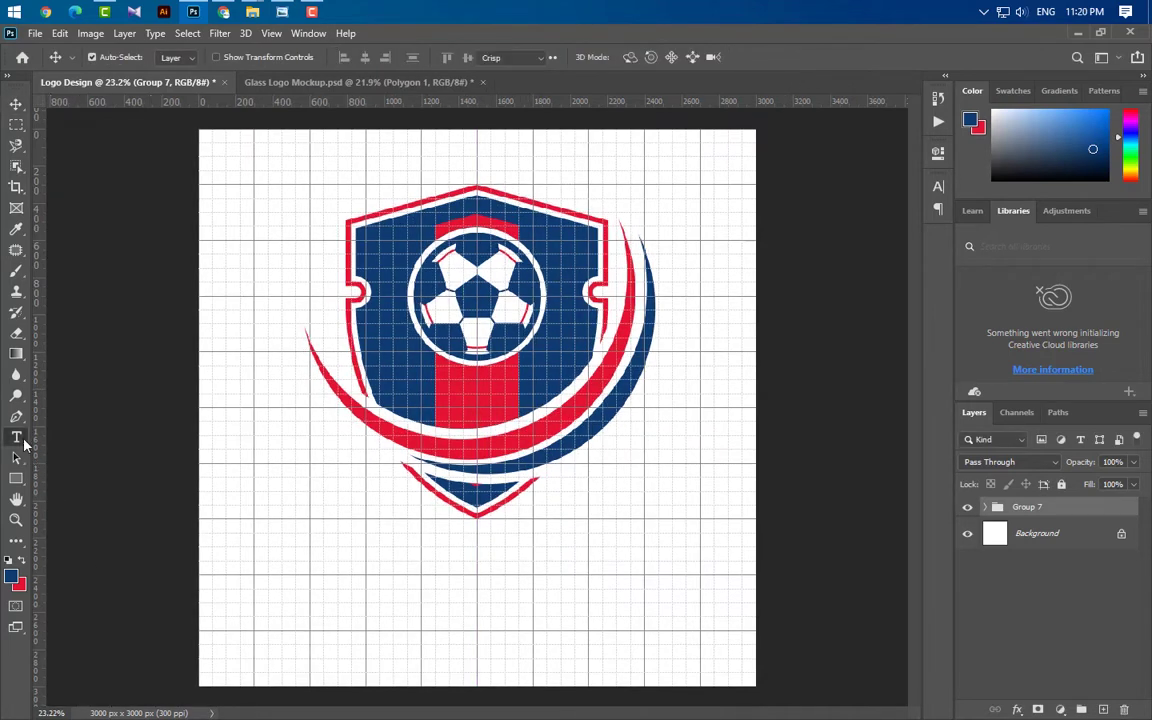
- Add the dark blue text "COMPANY NAME" just below the shield in Armstrong Extrabold at 54.51 pt
{"action": "left_click", "coordinate": [16, 437]}
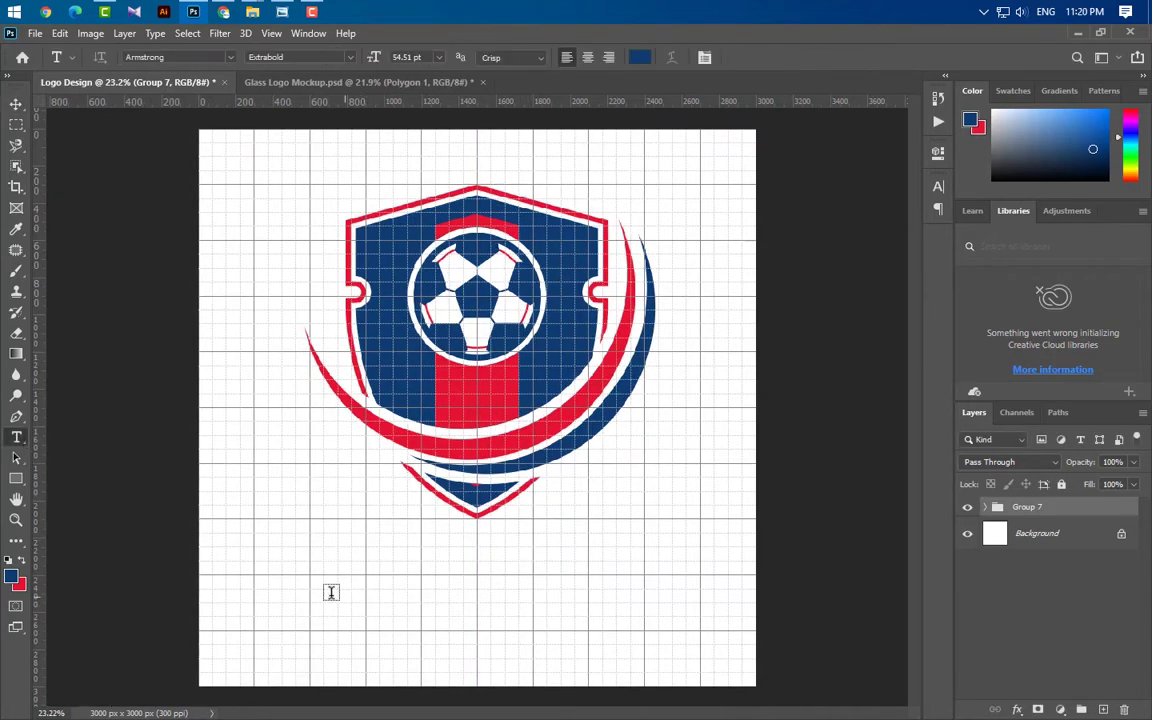
{"action": "left_click", "coordinate": [309, 545]}
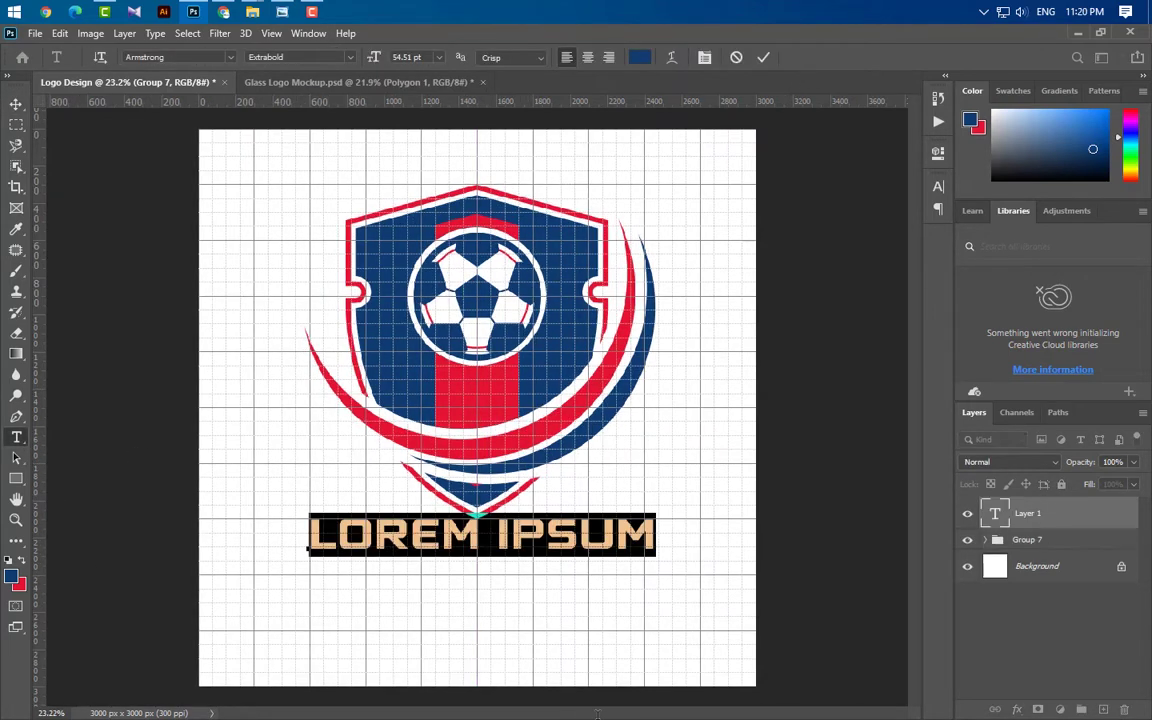
{"action": "type", "text": "COMPANY NAME"}
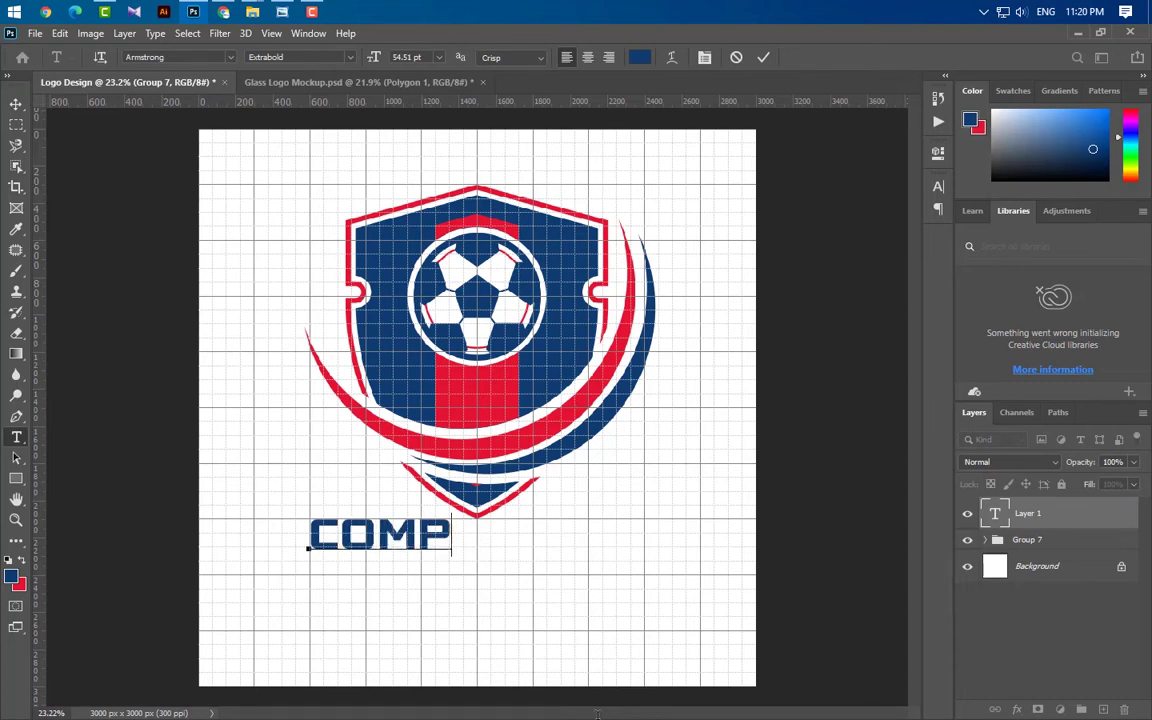
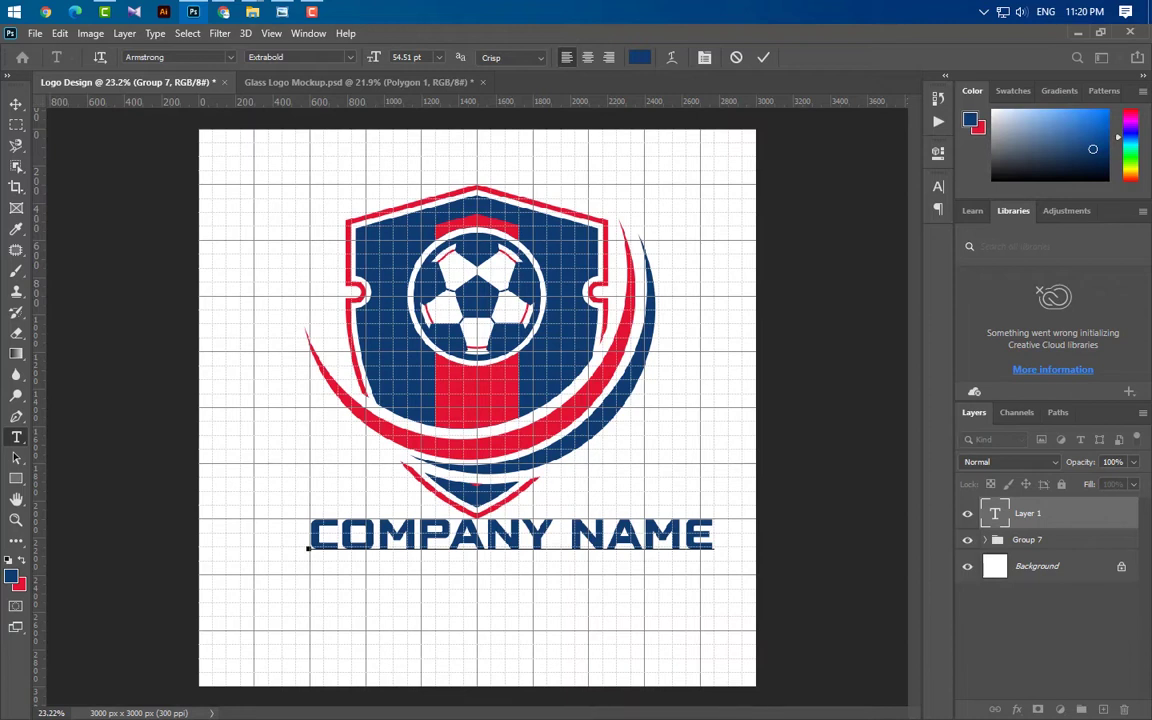
{"action": "left_click", "coordinate": [760, 59]}
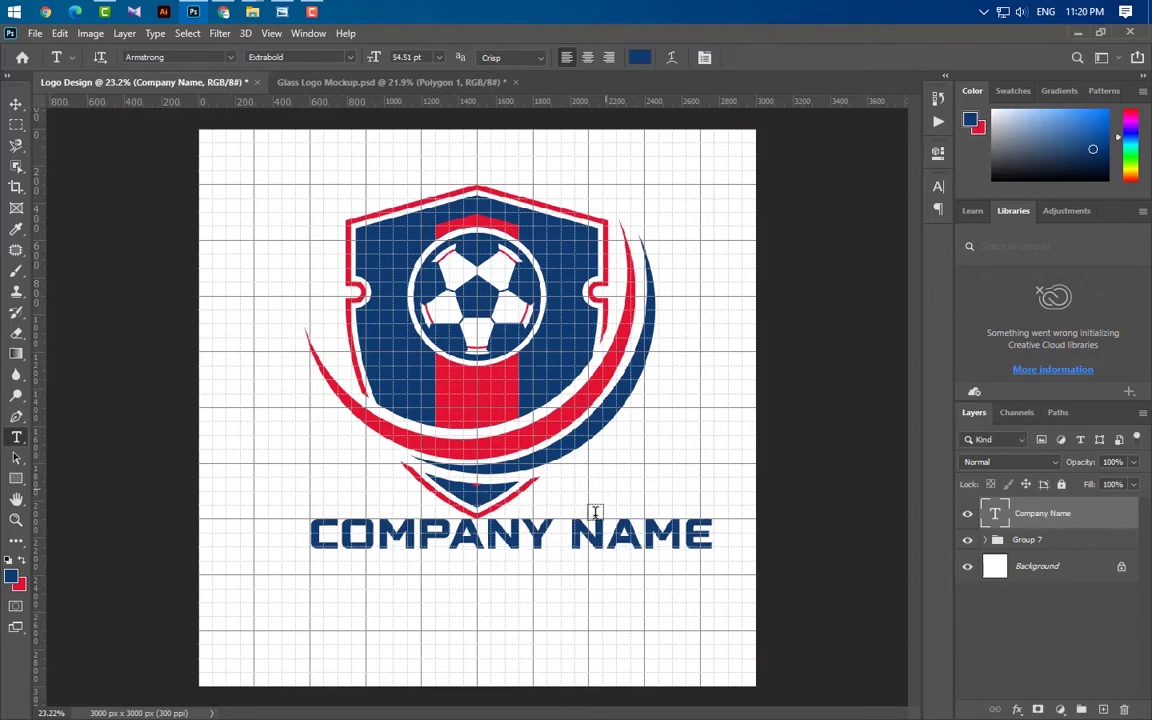
- Recolor the word NAME in the company text with the red sampled from the logo's swoosh
{"action": "left_click_drag", "start_coordinate": [572, 535], "coordinate": [810, 530]}
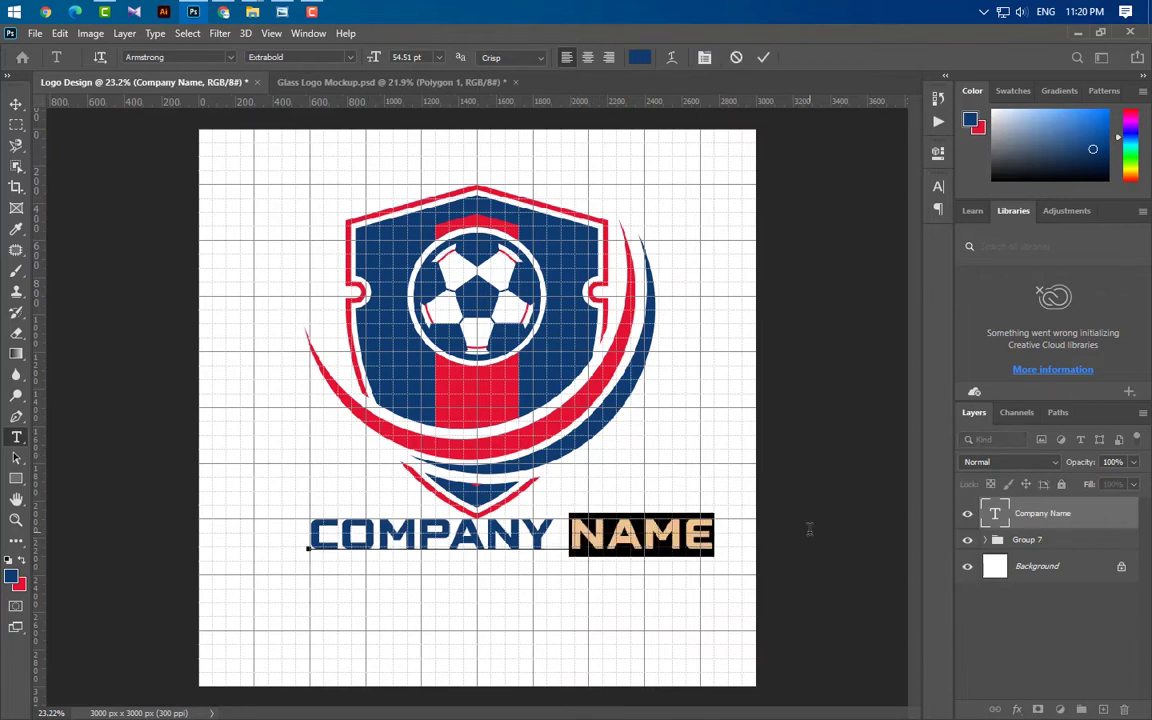
{"action": "left_click", "coordinate": [937, 187]}
{"action": "left_click", "coordinate": [872, 273]}
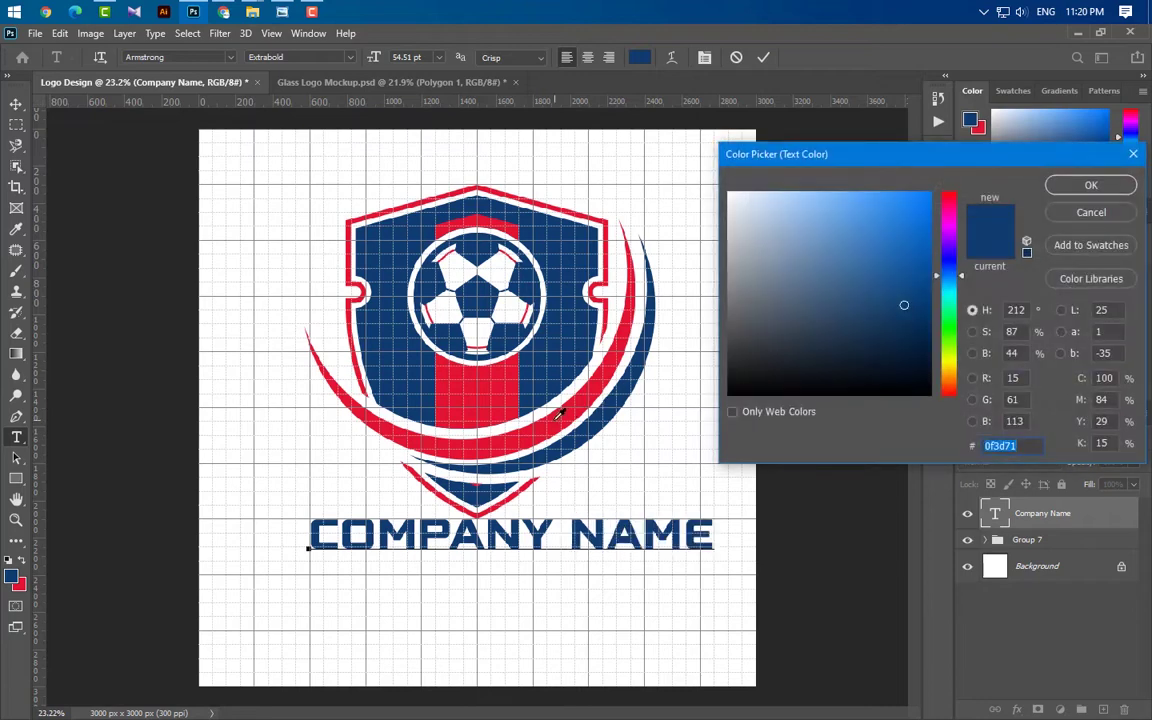
{"action": "left_click", "coordinate": [558, 413]}
{"action": "left_click", "coordinate": [1093, 185]}
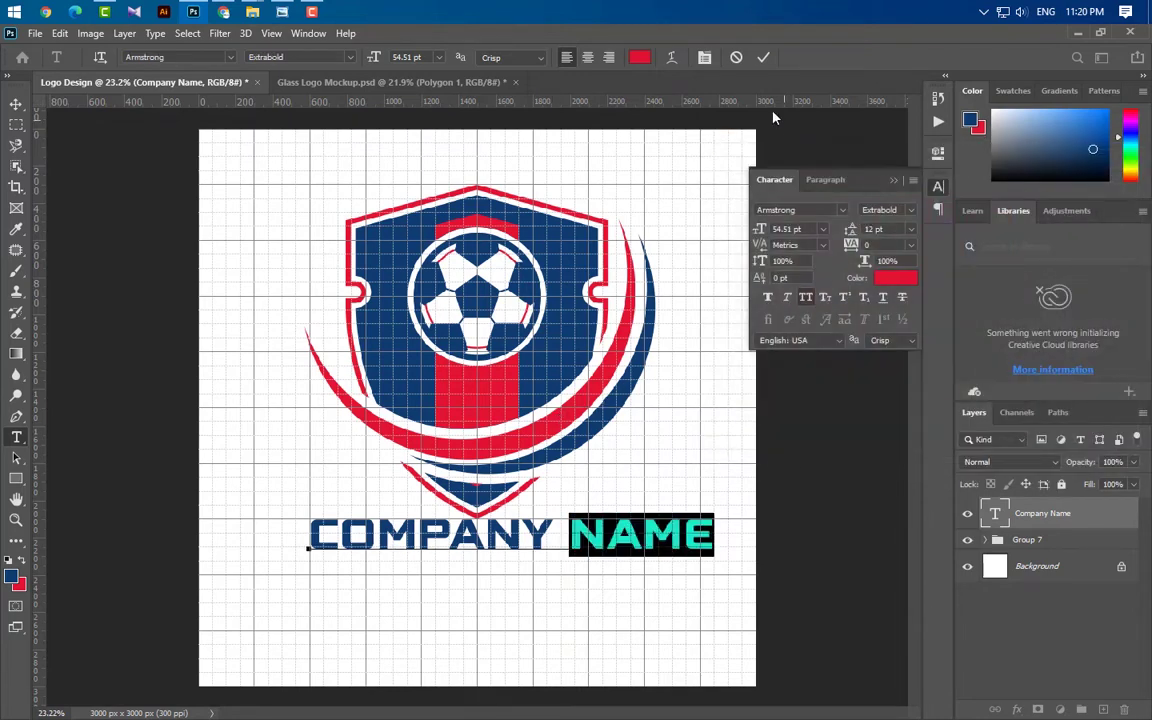
{"action": "left_click", "coordinate": [762, 58]}
{"action": "left_click", "coordinate": [903, 180]}
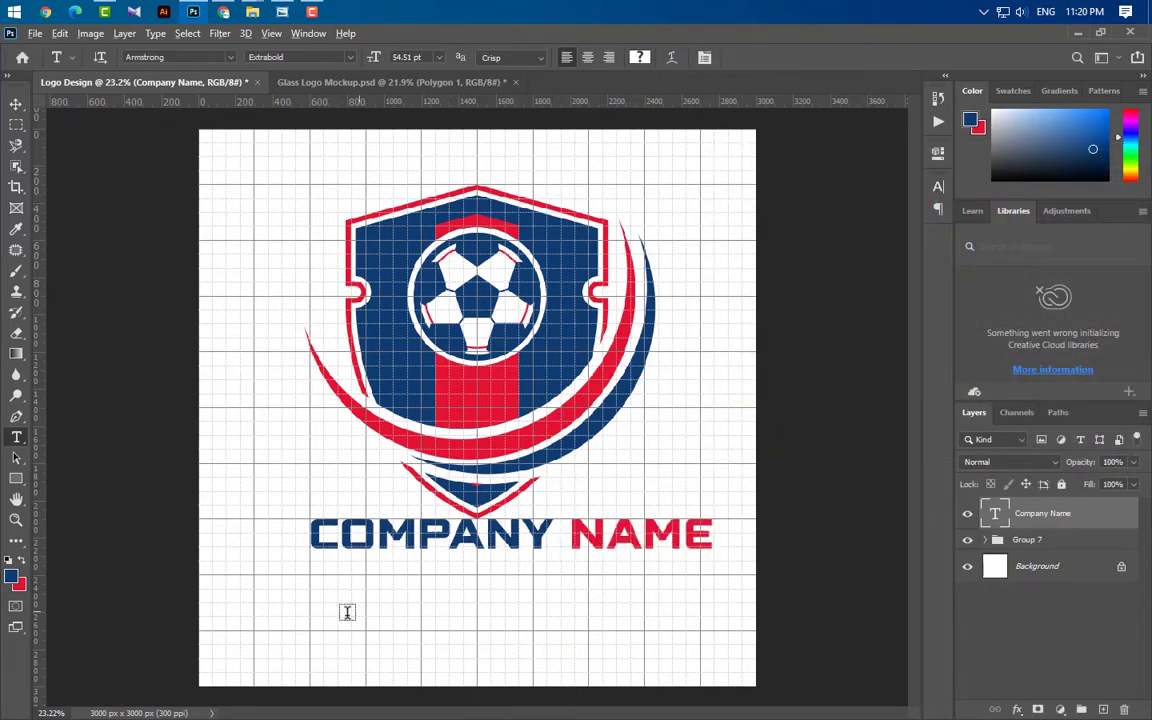
- Resize the company name text to 86.56% width and 103.83% height so it spans the swooshes' width beneath the shield
{"action": "scroll", "coordinate": [347, 612], "scroll_direction": "up", "scroll_amount": 2}
{"action": "key", "text": "ctrl+t"}
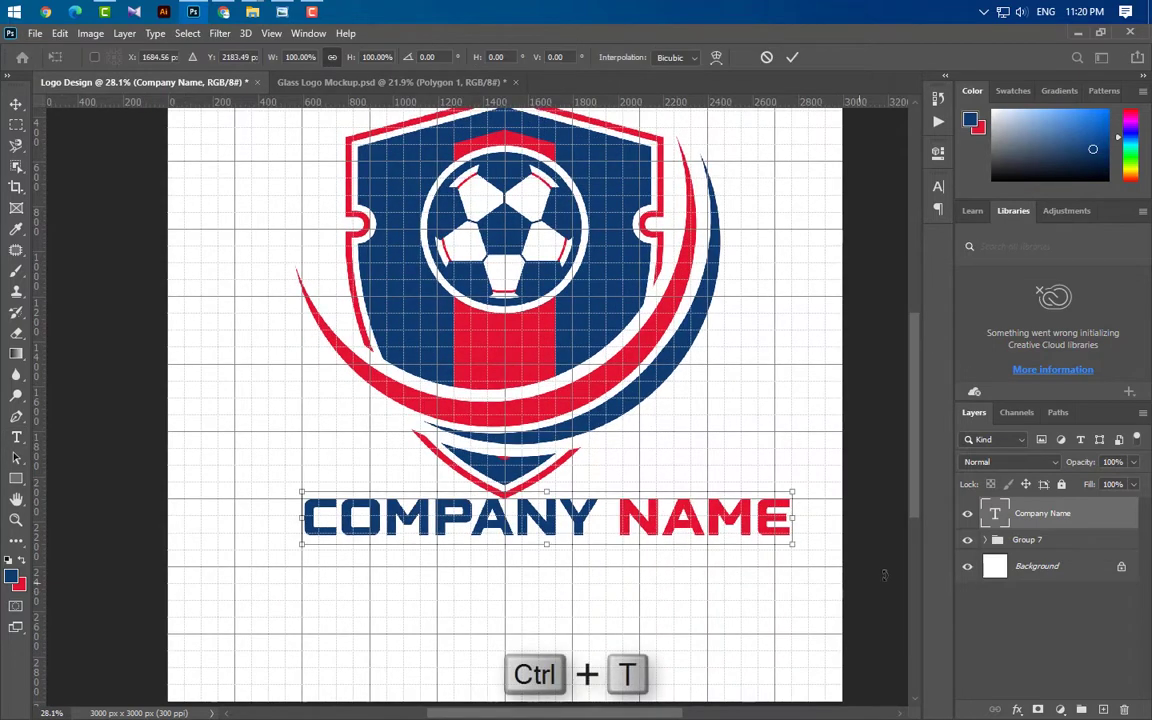
{"action": "left_click_drag", "start_coordinate": [796, 520], "coordinate": [720, 519]}
{"action": "left_click_drag", "start_coordinate": [297, 519], "coordinate": [290, 521]}
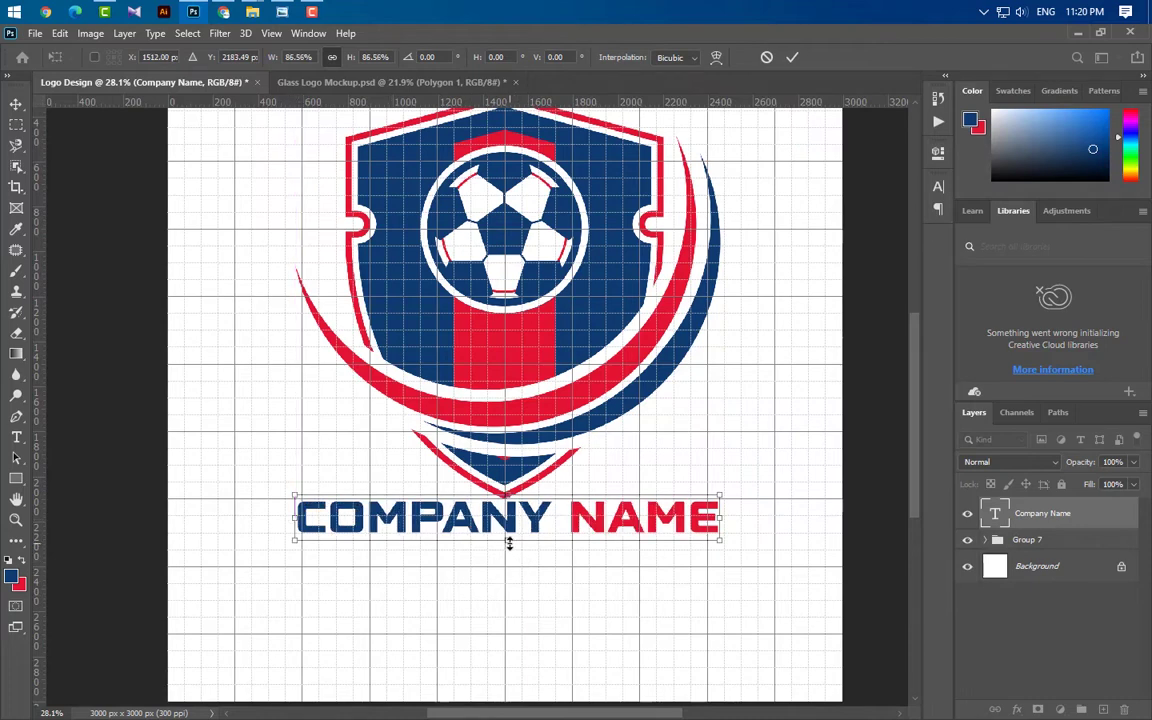
{"action": "left_click_drag", "start_coordinate": [508, 541], "coordinate": [508, 549]}
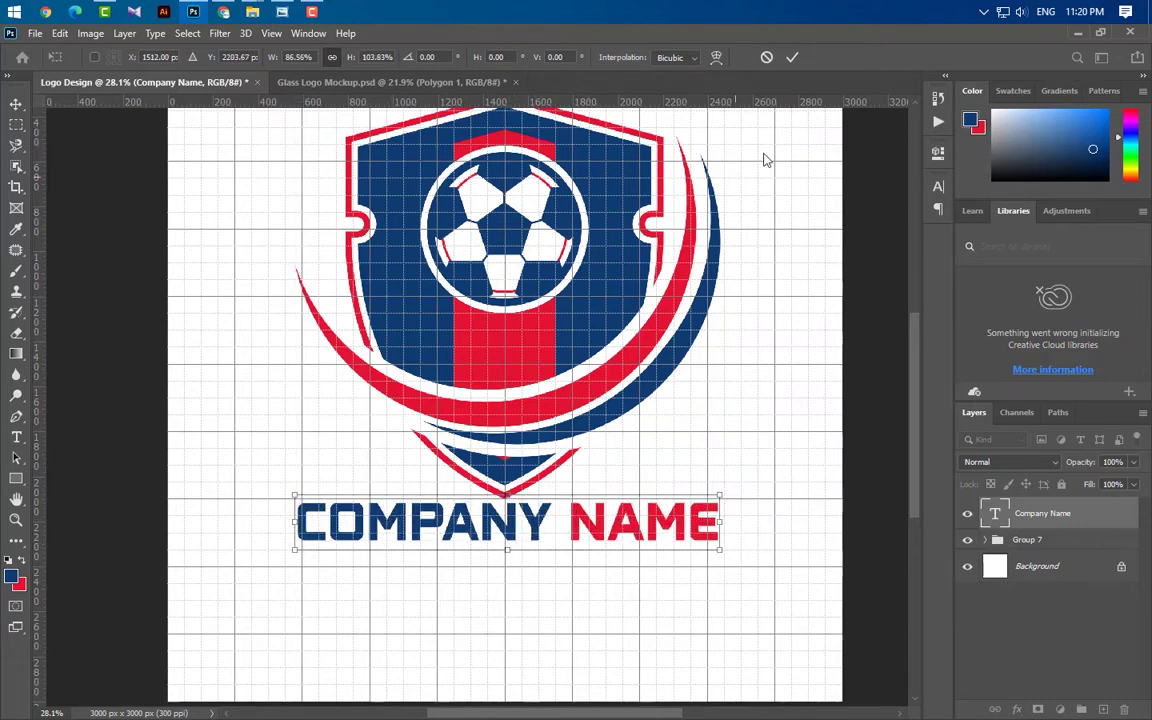
{"action": "left_click", "coordinate": [791, 58]}
- Nudge the company name text 40 px down, away from the shield's tip
{"action": "key", "text": "v"}
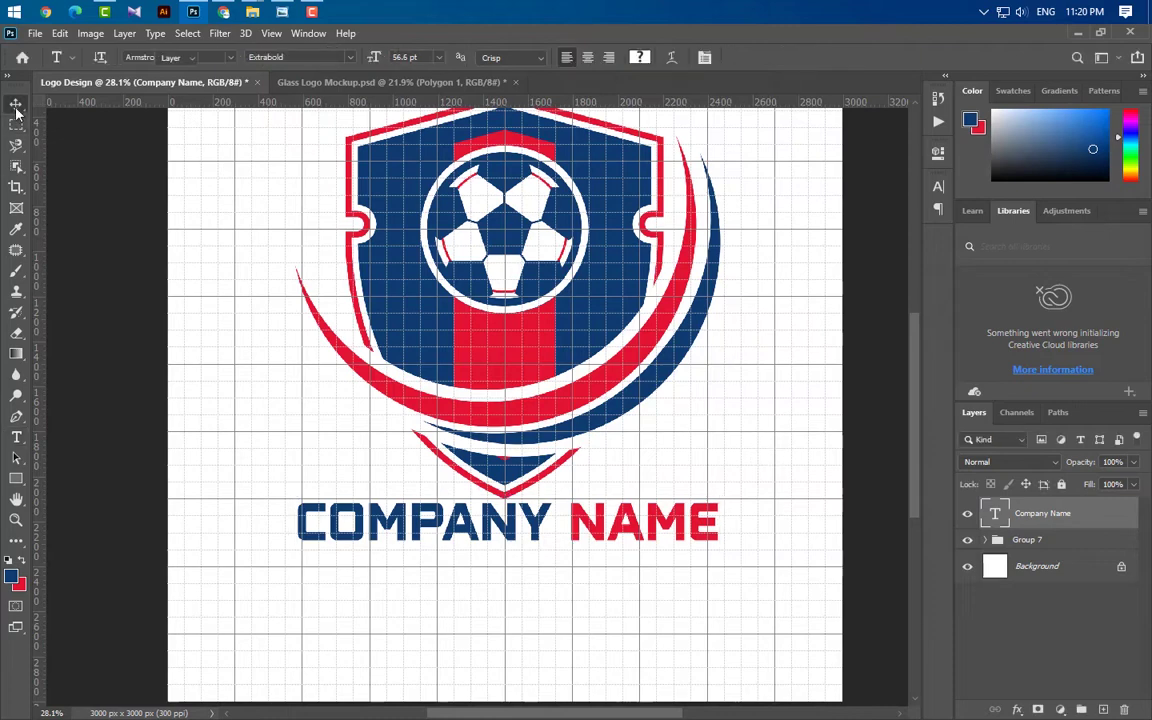
{"action": "key", "text": "shift+Down"}
{"action": "key", "text": "shift+Down"}
{"action": "key", "text": "shift+Down"}
{"action": "key", "text": "shift+Down"}
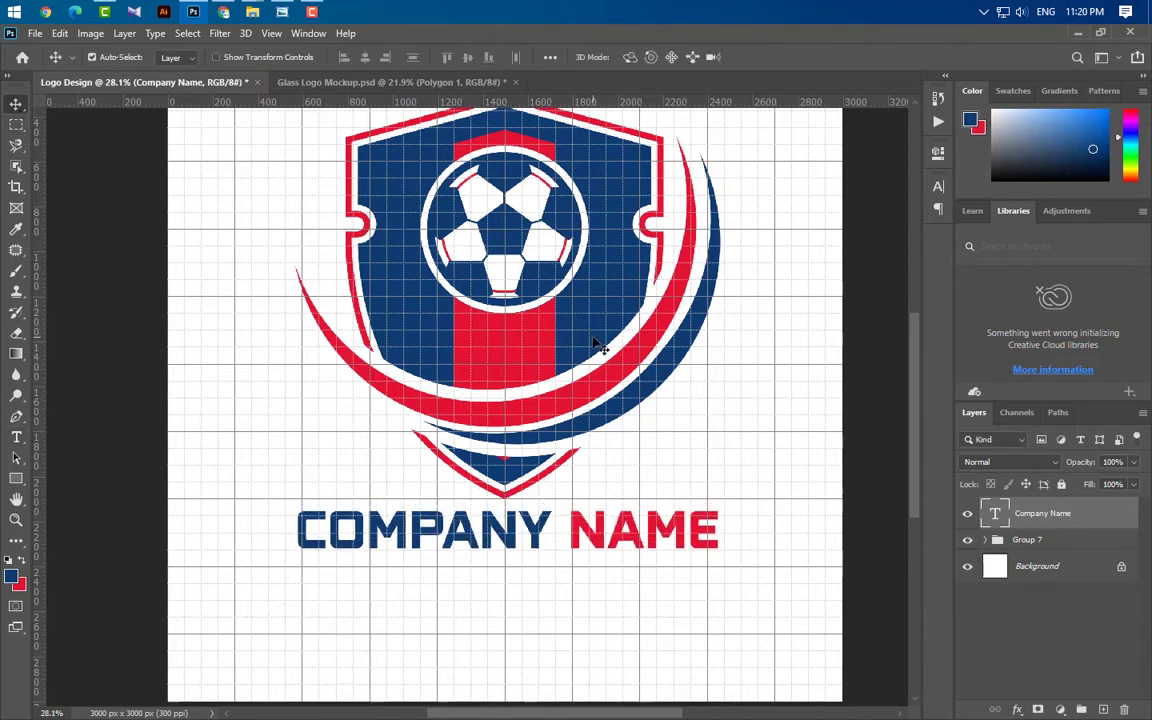
- Add a separate black text layer reading "Your Slogan Here" below the company name
{"action": "left_click", "coordinate": [18, 438]}
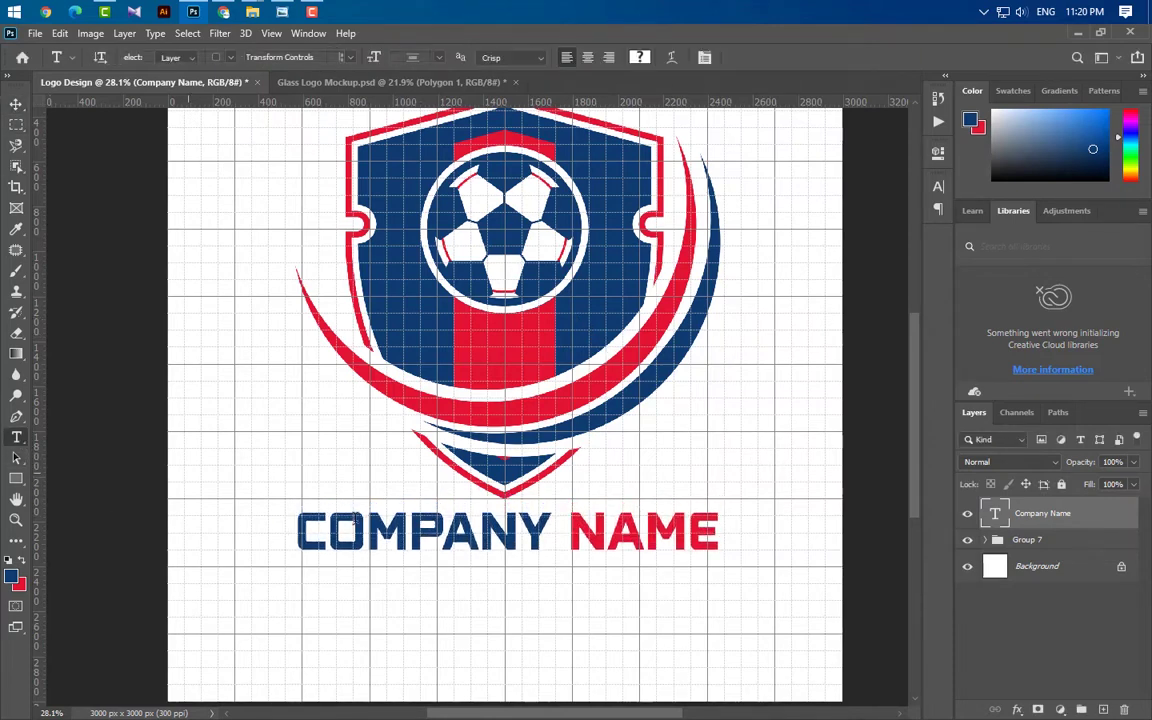
{"action": "left_click", "coordinate": [369, 581]}
{"action": "key", "text": "Delete"}
{"action": "type", "text": "Y"}
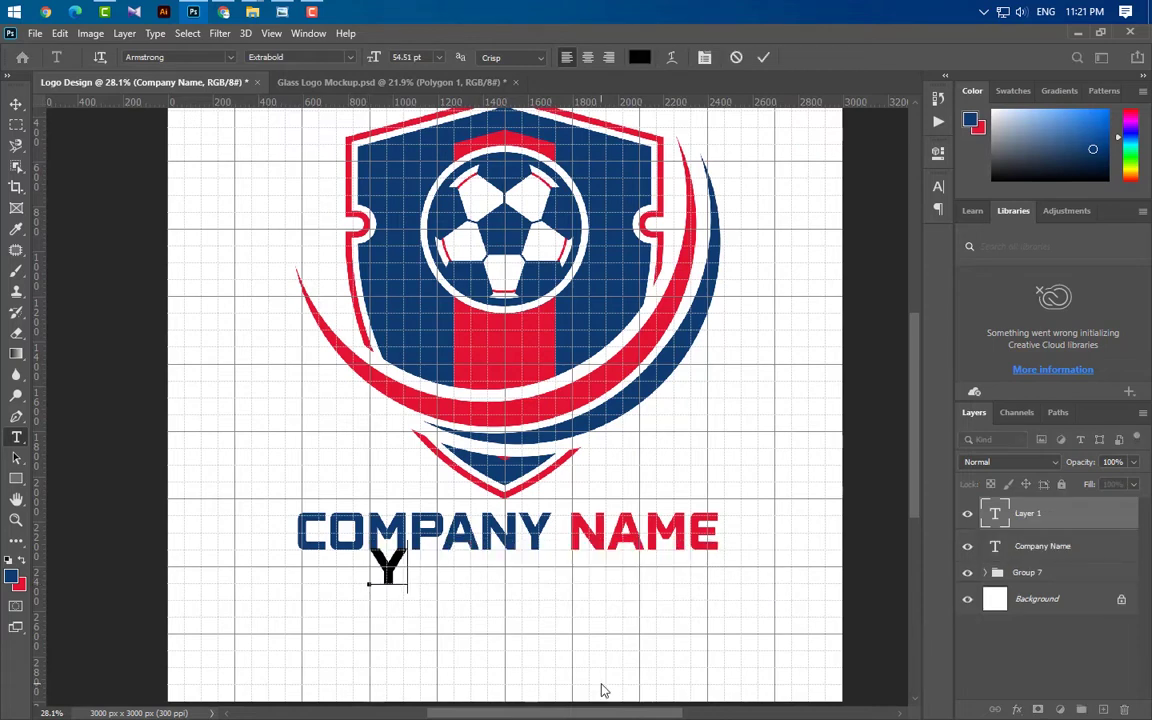
{"action": "type", "text": "OUR"}
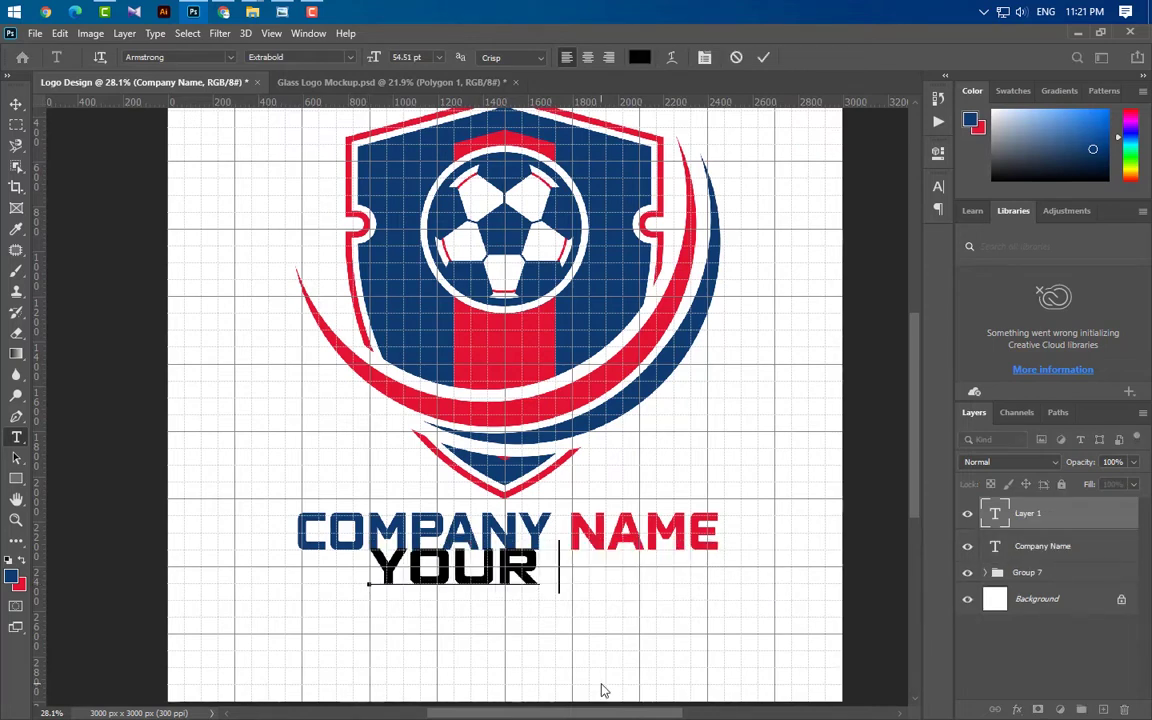
{"action": "type", "text": " SLOGA"}
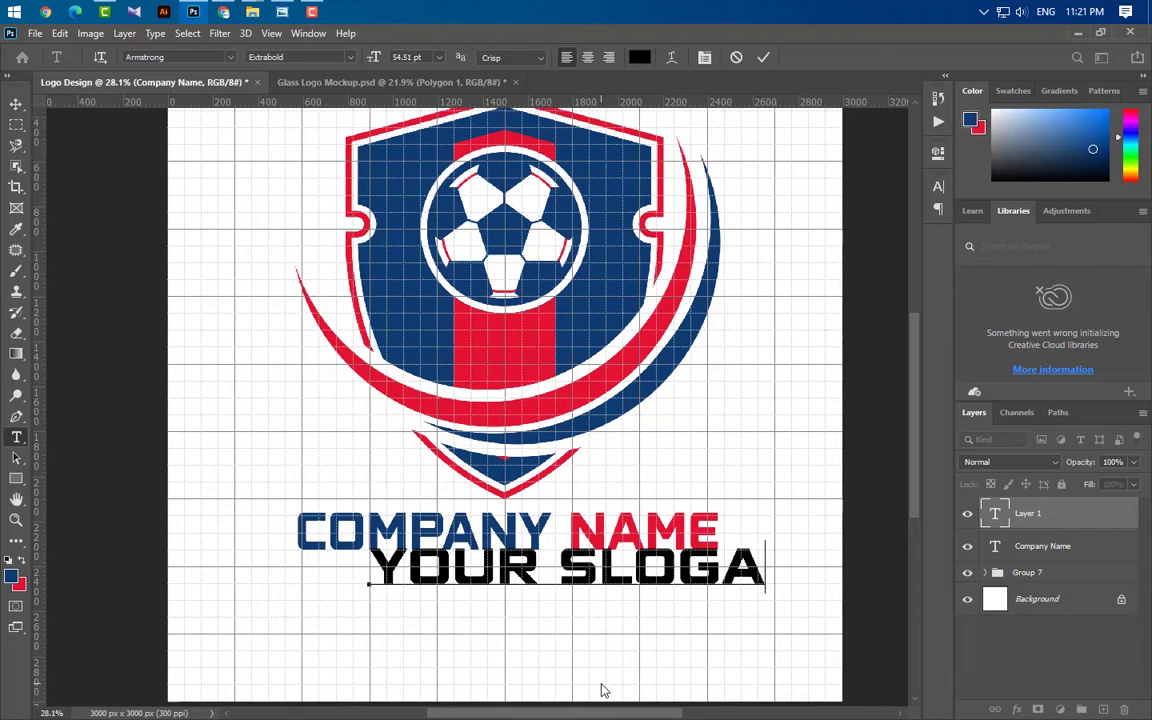
{"action": "type", "text": "N H"}
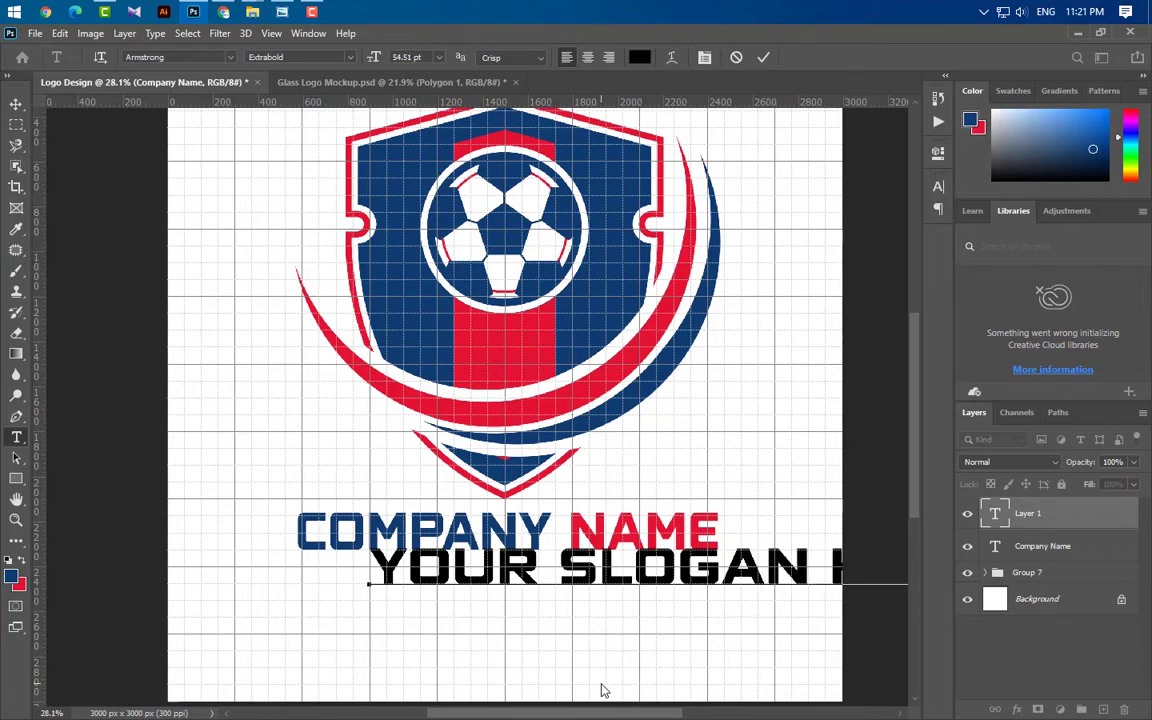
{"action": "left_click", "coordinate": [760, 59]}
- Turn off All Caps for the slogan text and set its font to Arial Regular
{"action": "left_click", "coordinate": [938, 189]}
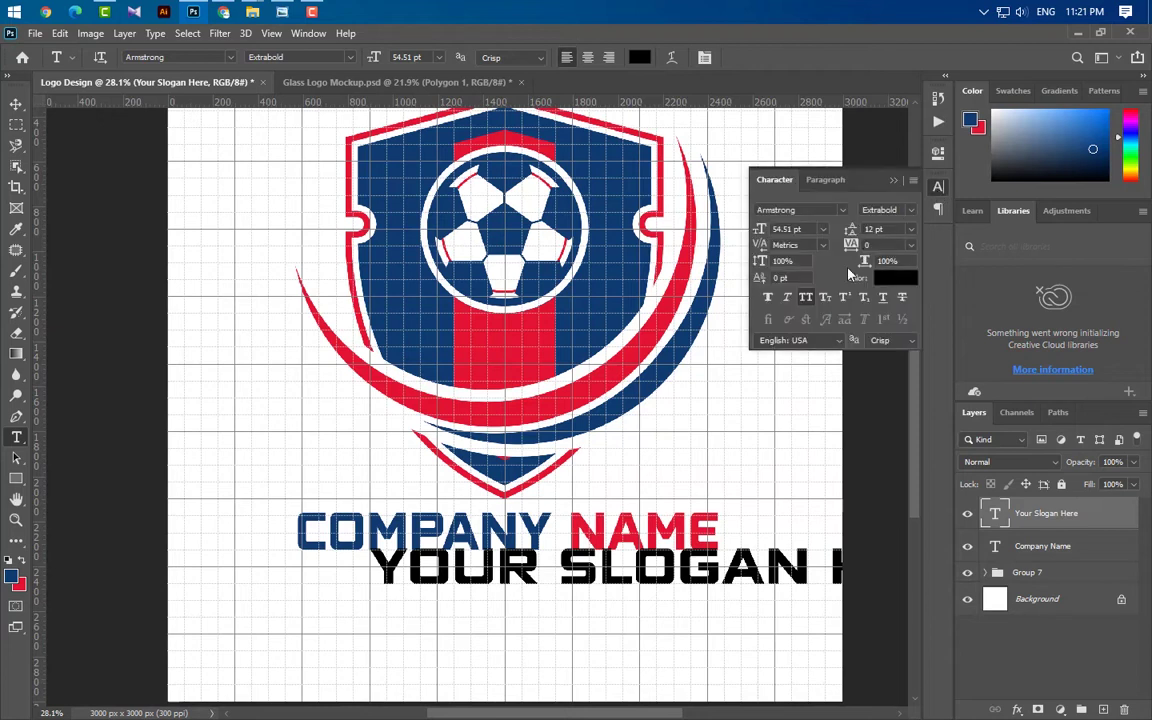
{"action": "left_click", "coordinate": [808, 302]}
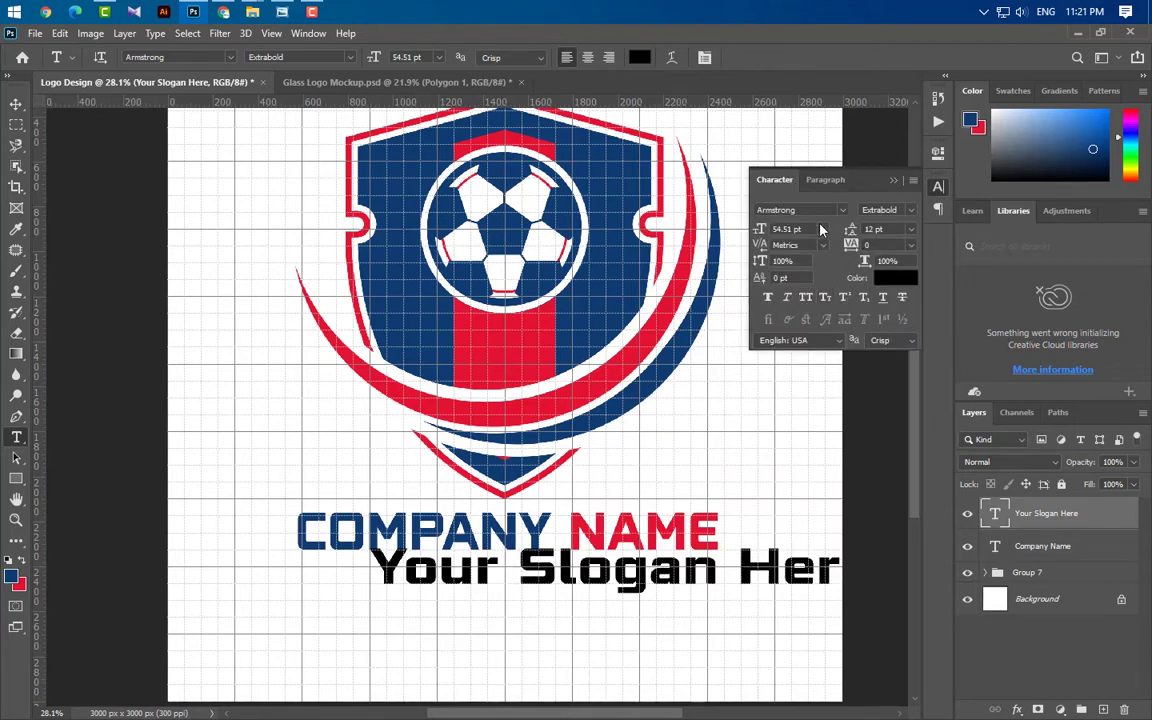
{"action": "left_click", "coordinate": [843, 211]}
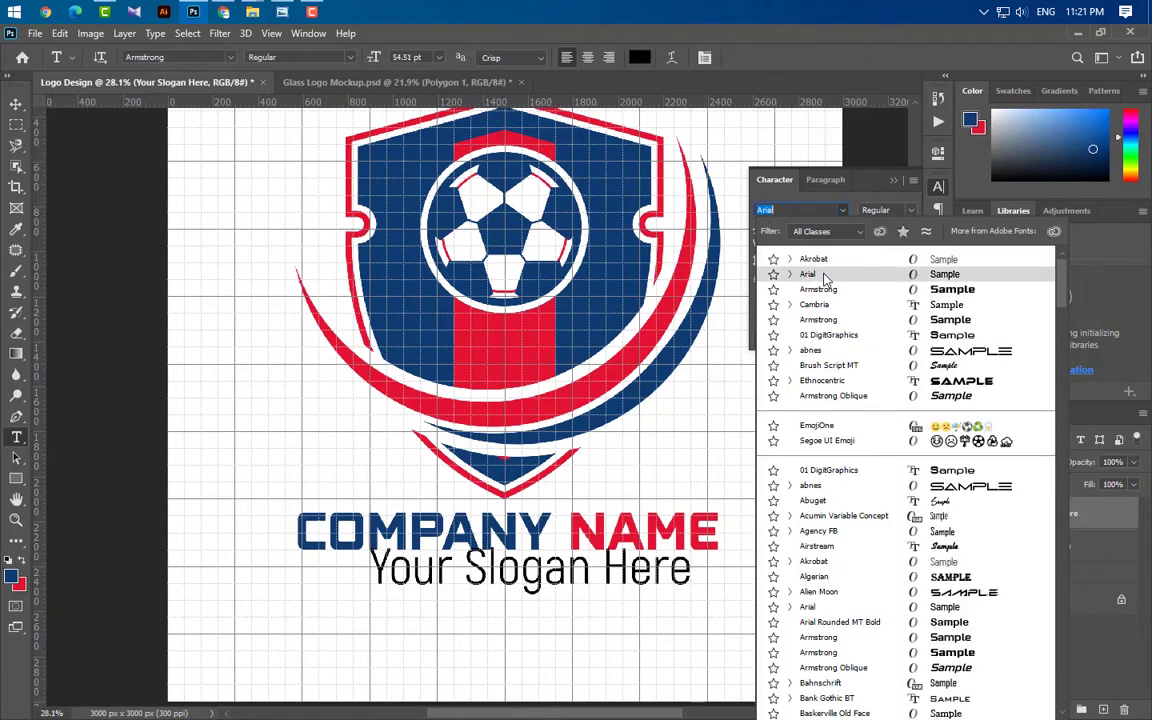
{"action": "left_click", "coordinate": [824, 275]}
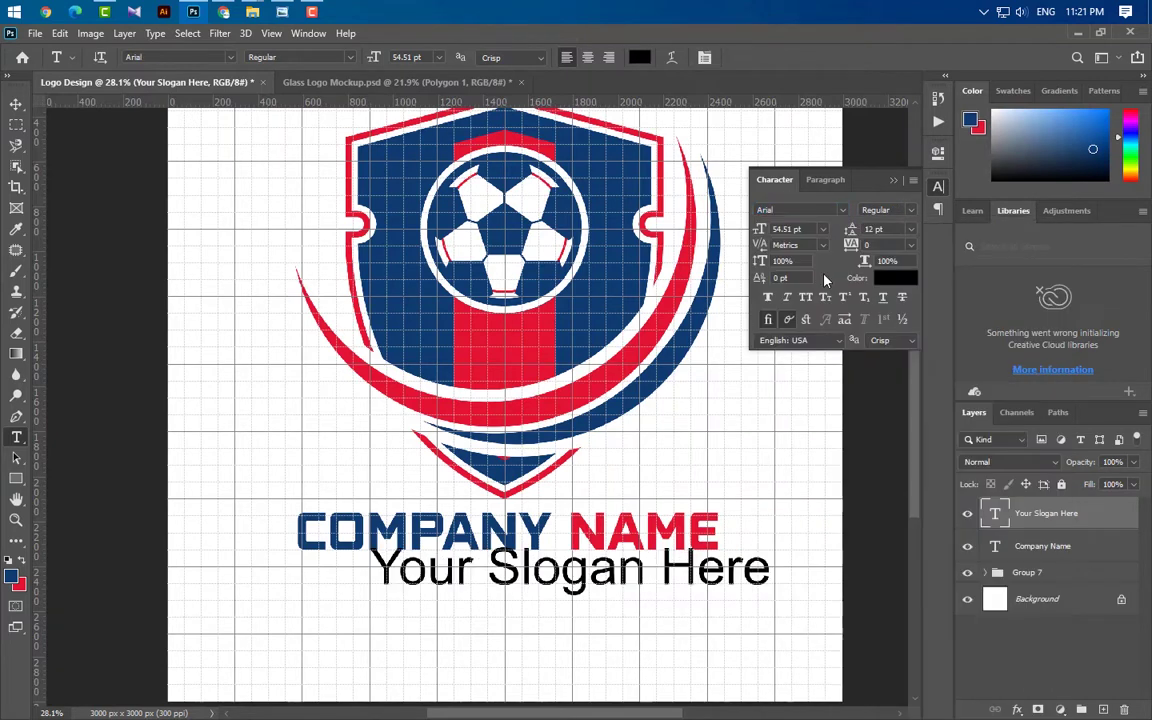
{"action": "left_click", "coordinate": [893, 181]}
- Scale the slogan text to 59.62% and centre it below the company name at X 1500 px, Y 2437.93 px
{"action": "key", "text": "ctrl+t"}
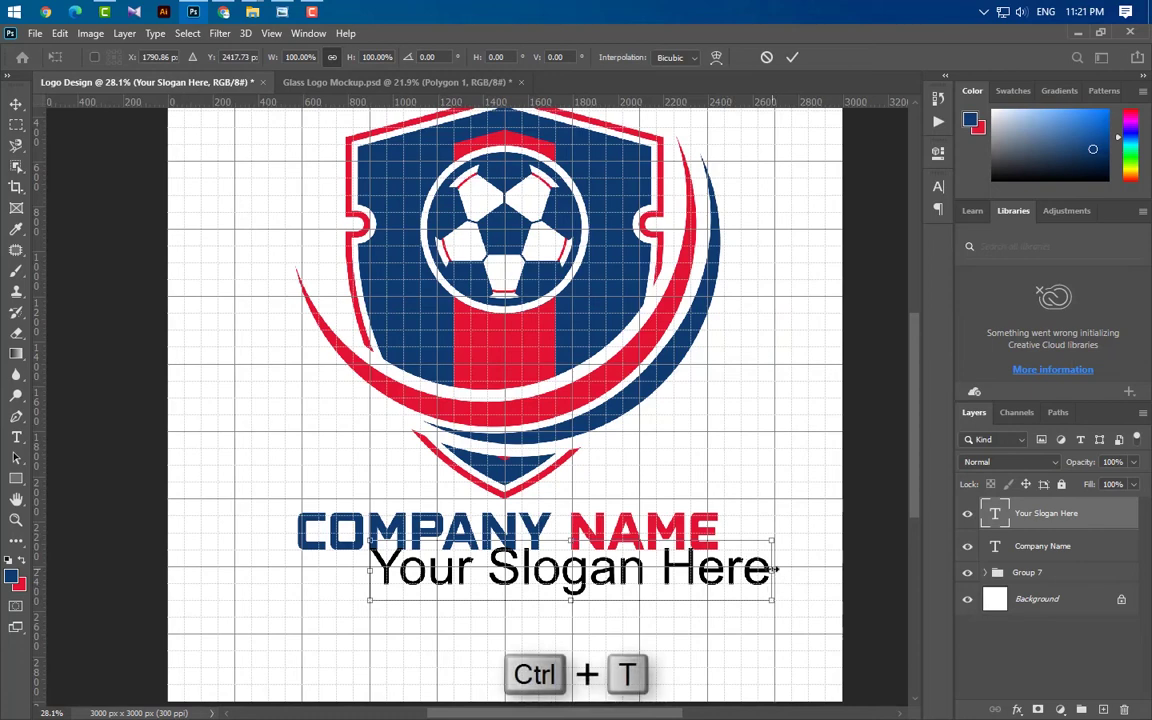
{"action": "left_click_drag", "start_coordinate": [770, 568], "coordinate": [652, 567]}
{"action": "left_click_drag", "start_coordinate": [540, 570], "coordinate": [508, 592]}
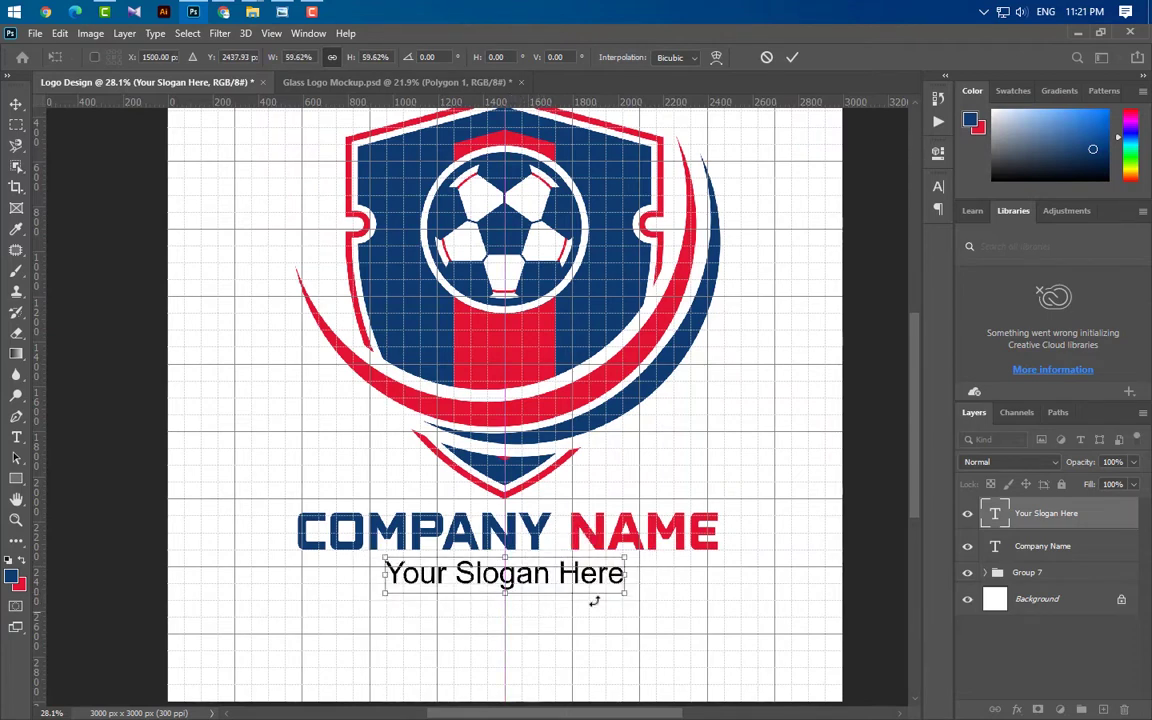
{"action": "left_click", "coordinate": [791, 58]}
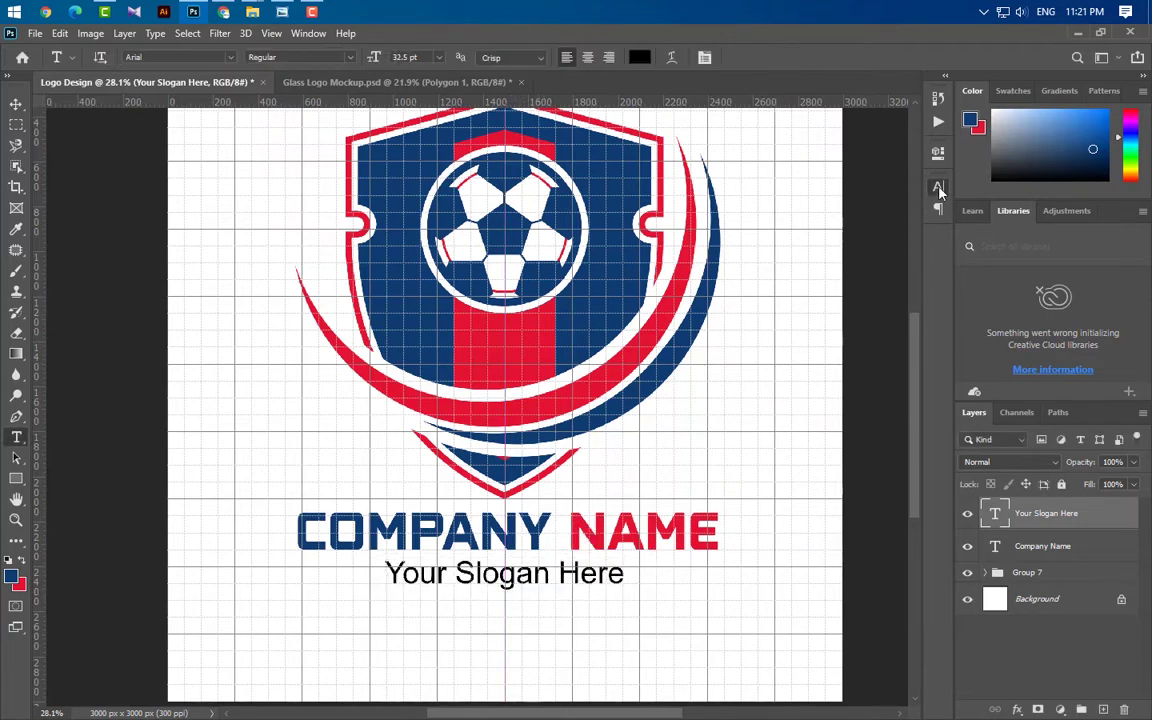
- Recolour the "Your Slogan Here" text to light grey #ecebeb
{"action": "left_click", "coordinate": [938, 186]}
{"action": "left_click", "coordinate": [890, 280]}
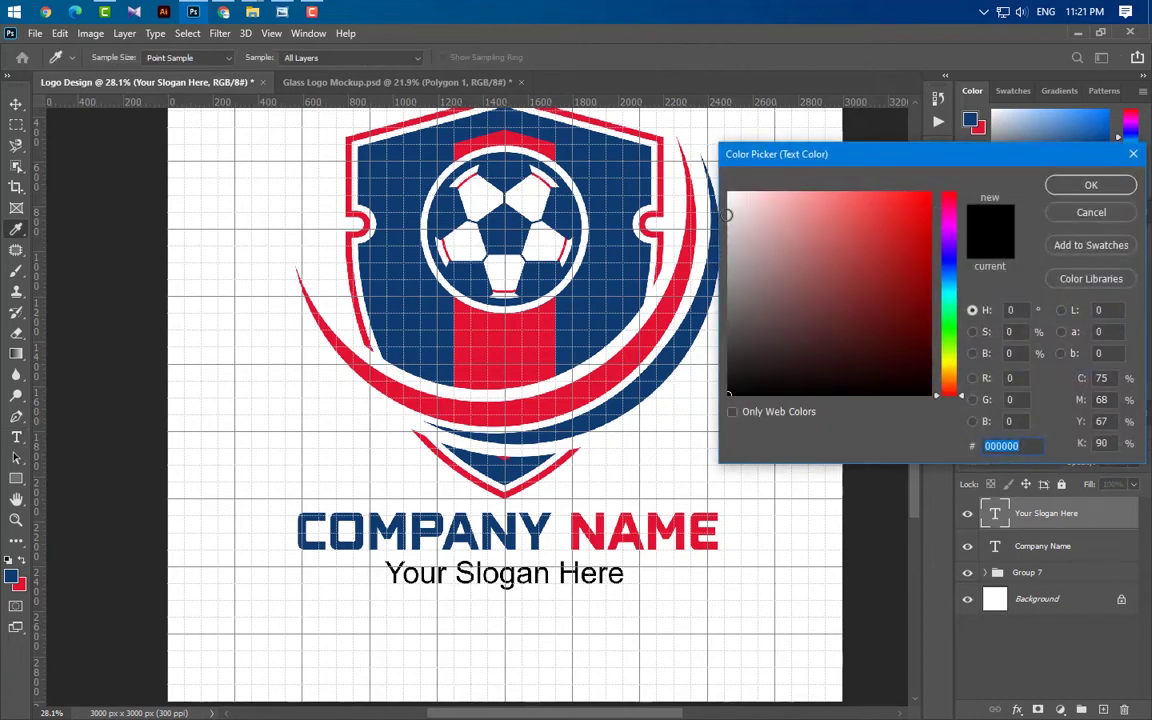
{"action": "left_click", "coordinate": [730, 207]}
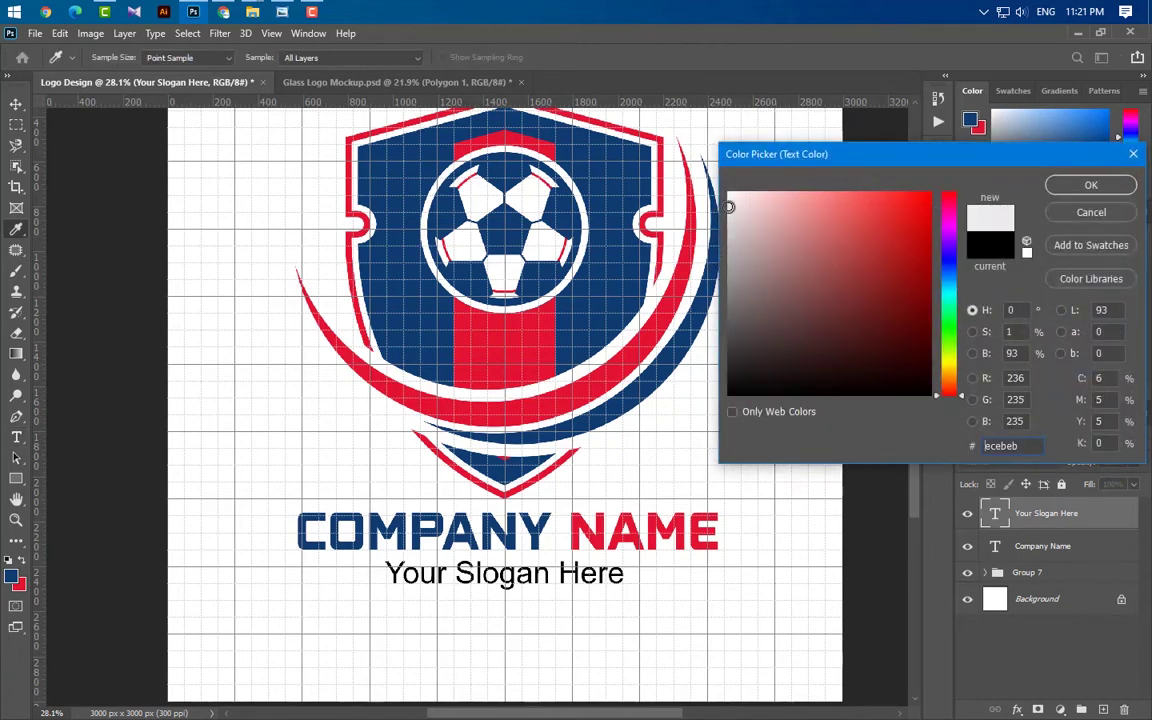
{"action": "left_click", "coordinate": [1103, 190]}
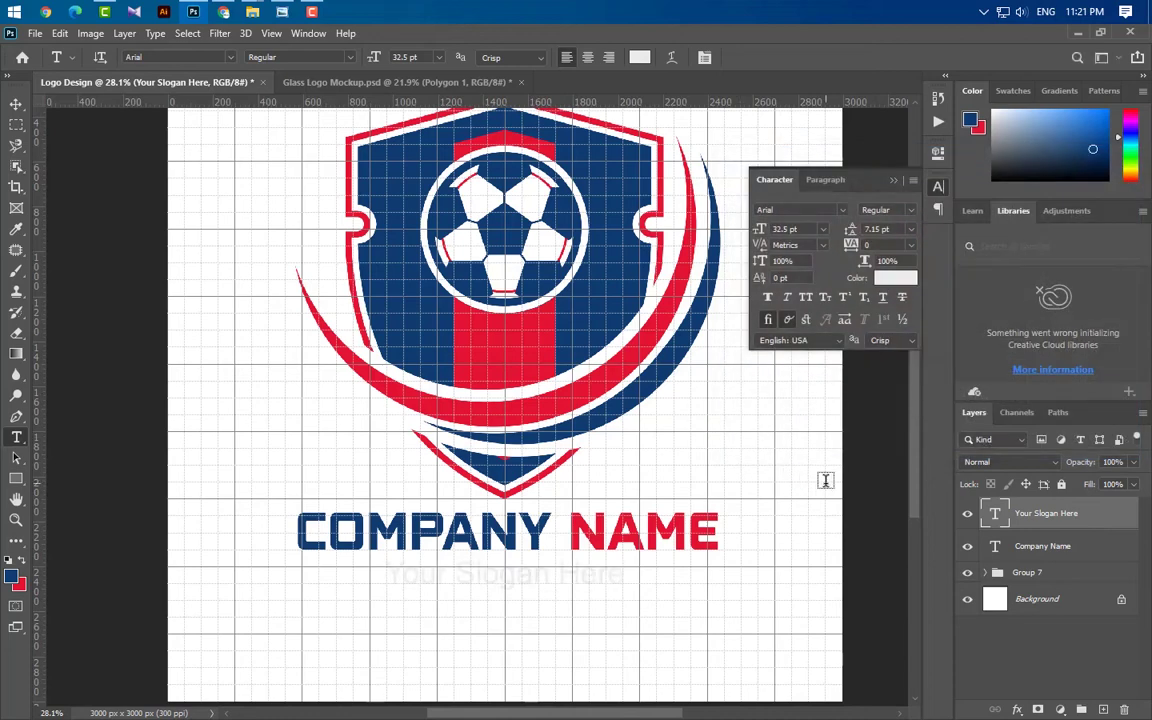
{"action": "left_click", "coordinate": [893, 181]}
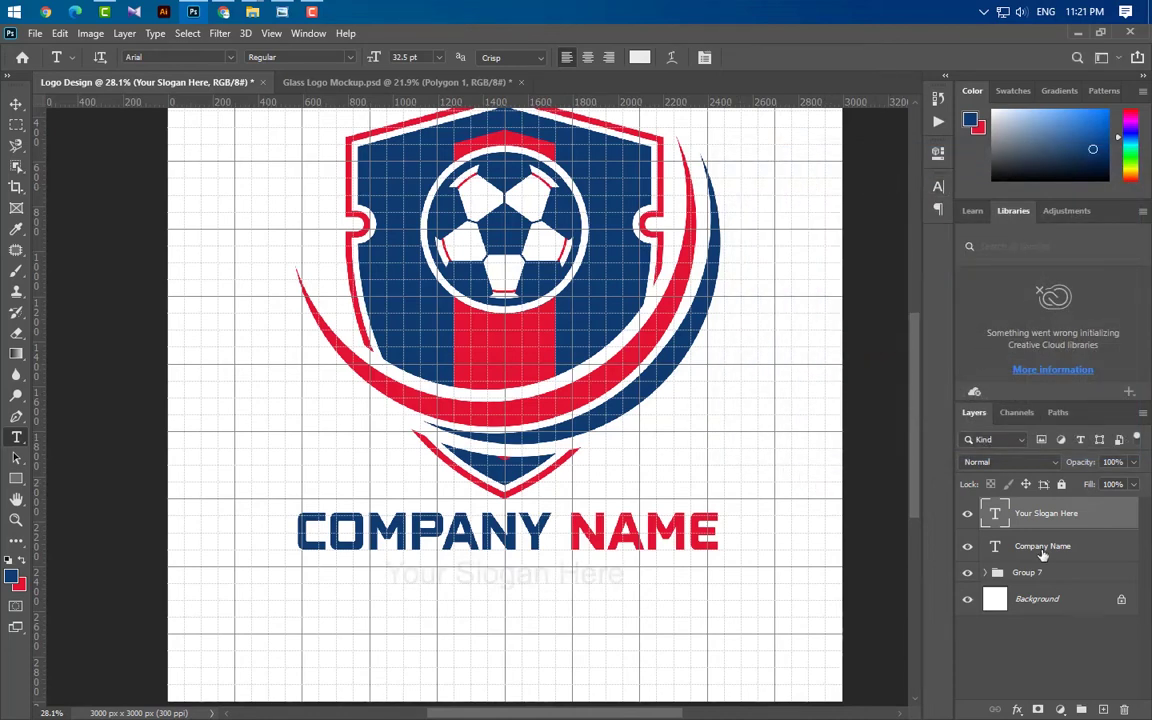
- Place the 22-star-png-image file from the Icone folder into the logo document
{"action": "left_click", "coordinate": [16, 104]}
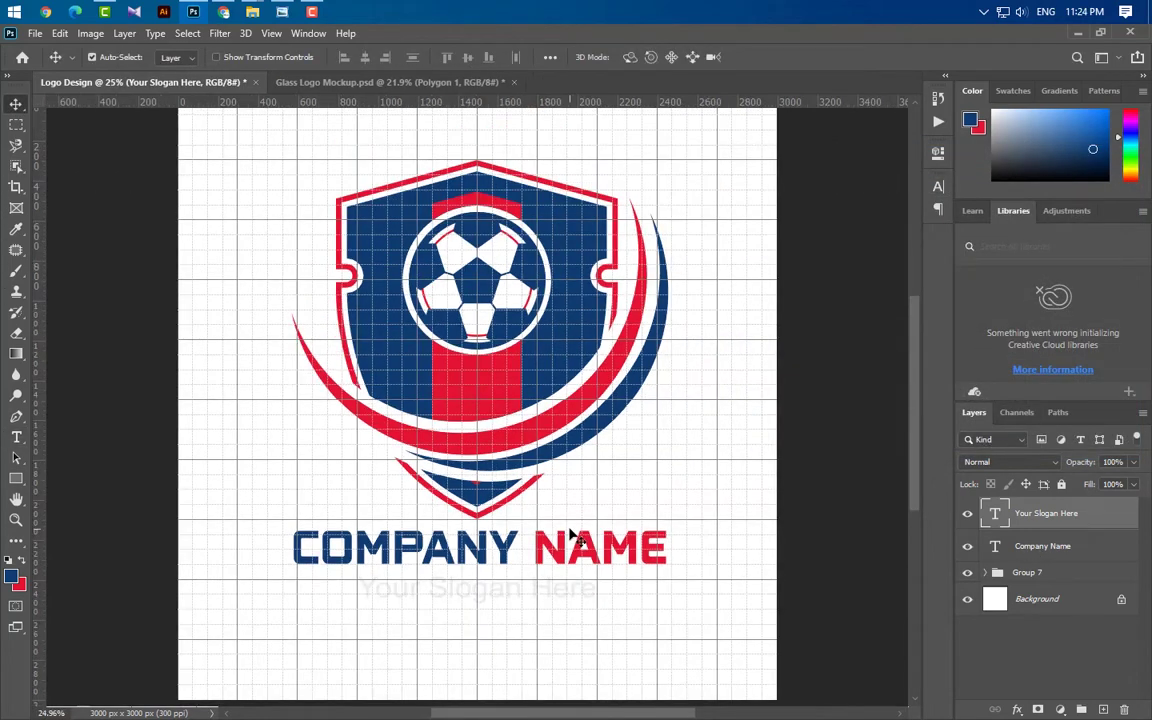
{"action": "left_click", "coordinate": [252, 12]}
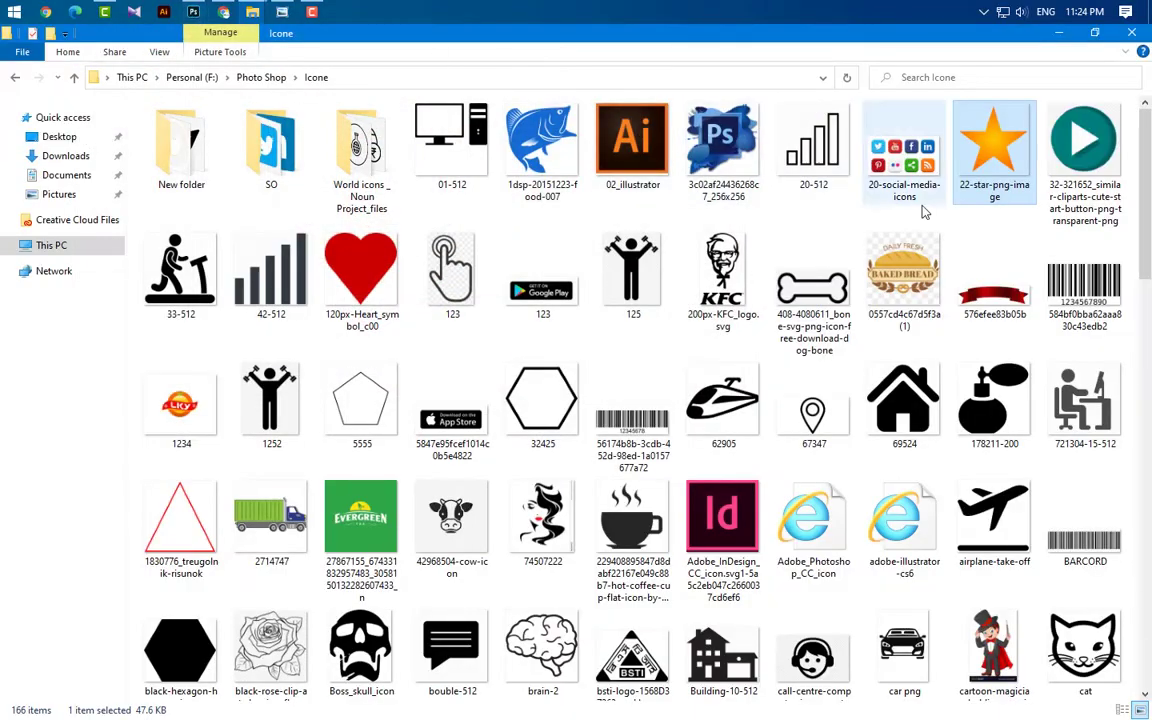
{"action": "left_click_drag", "start_coordinate": [992, 145], "coordinate": [537, 558]}
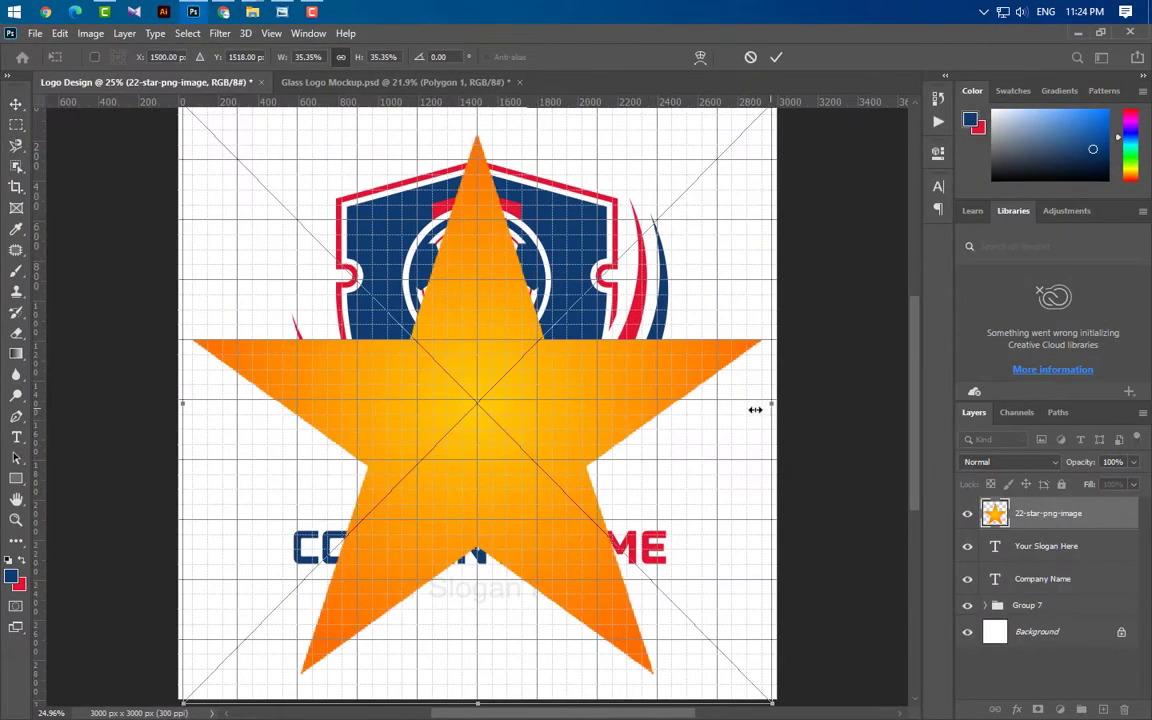
- Scale the star to 2.75% and position it on the red band below the ball at X 1500 px, Y 1438.44 px
{"action": "left_click_drag", "start_coordinate": [755, 410], "coordinate": [288, 412]}
{"action": "key", "text": "Escape"}
{"action": "scroll", "coordinate": [568, 410], "scroll_direction": "up", "scroll_amount": 3}
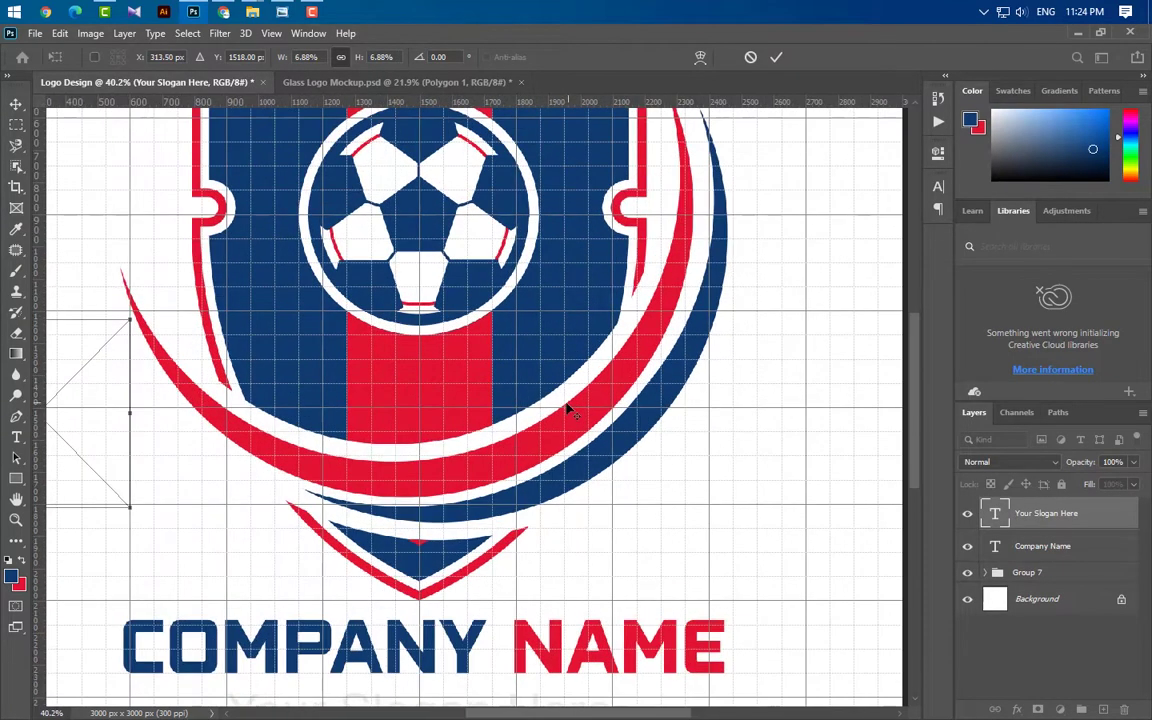
{"action": "left_click_drag", "start_coordinate": [70, 427], "coordinate": [404, 406]}
{"action": "key", "text": "Escape"}
{"action": "scroll", "coordinate": [422, 399], "scroll_direction": "up", "scroll_amount": 3}
{"action": "scroll", "coordinate": [422, 399], "scroll_direction": "up", "scroll_amount": 2}
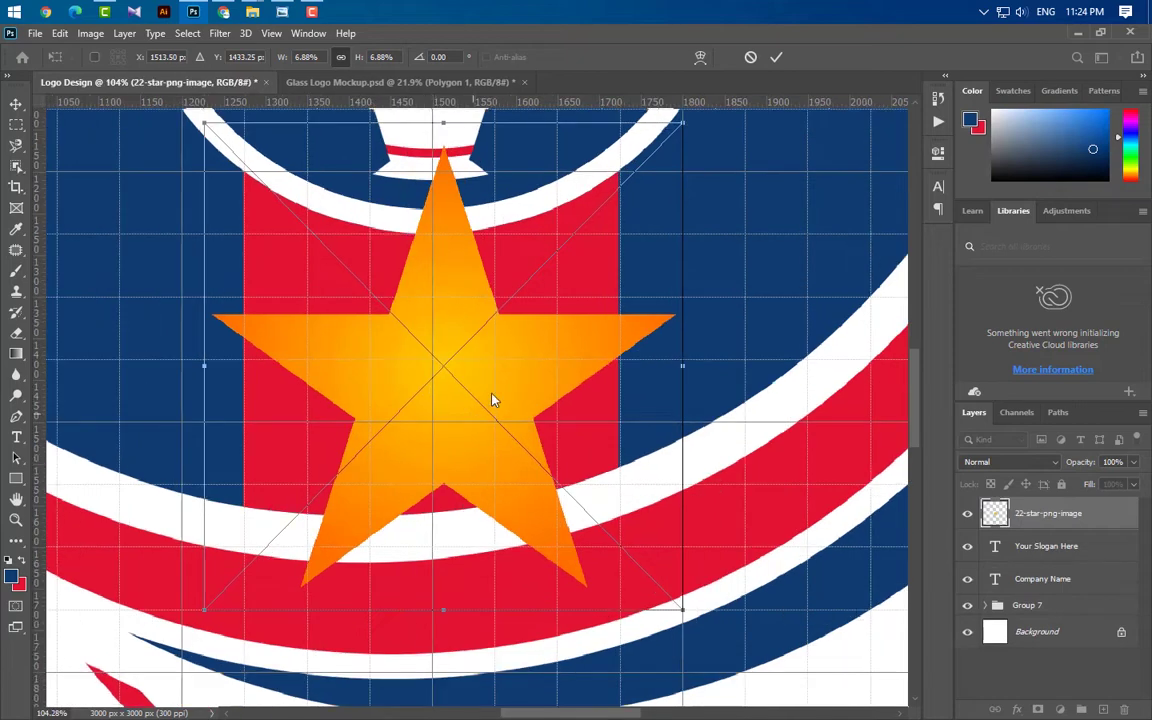
{"action": "left_click_drag", "start_coordinate": [443, 120], "coordinate": [423, 413]}
{"action": "left_click_drag", "start_coordinate": [449, 461], "coordinate": [443, 323]}
{"action": "left_click", "coordinate": [776, 58]}
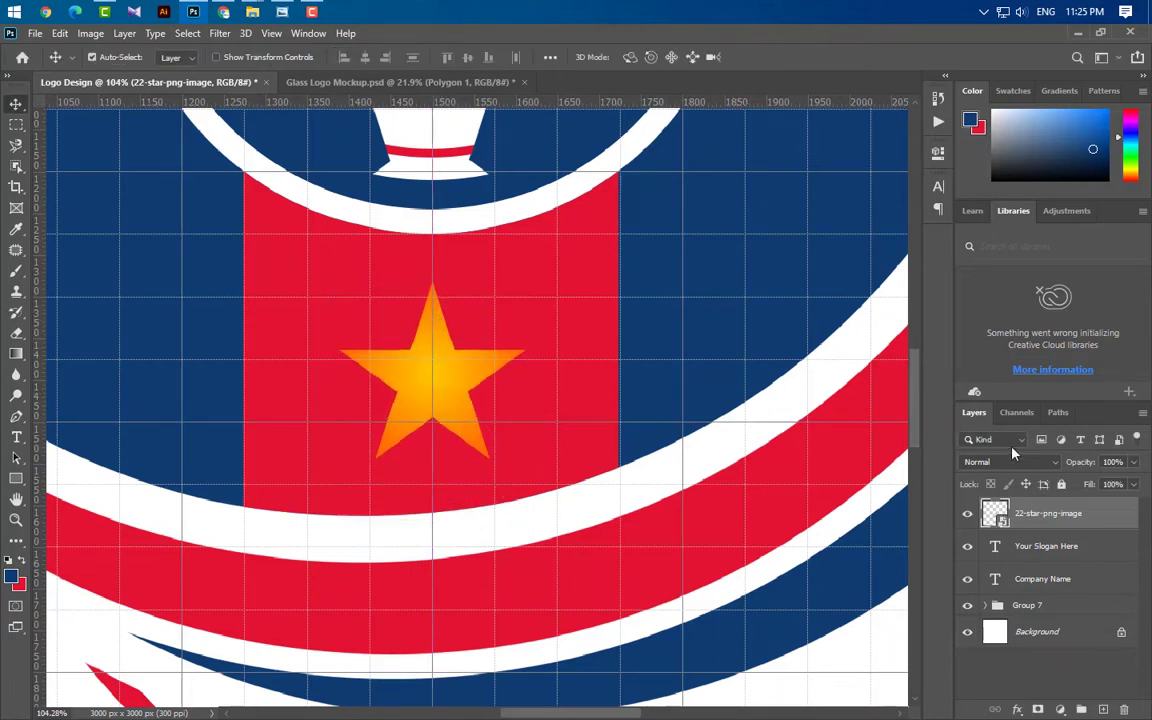
- Duplicate the star layer and scale the copy to 1.71%
{"action": "left_click_drag", "start_coordinate": [1117, 530], "coordinate": [905, 632]}
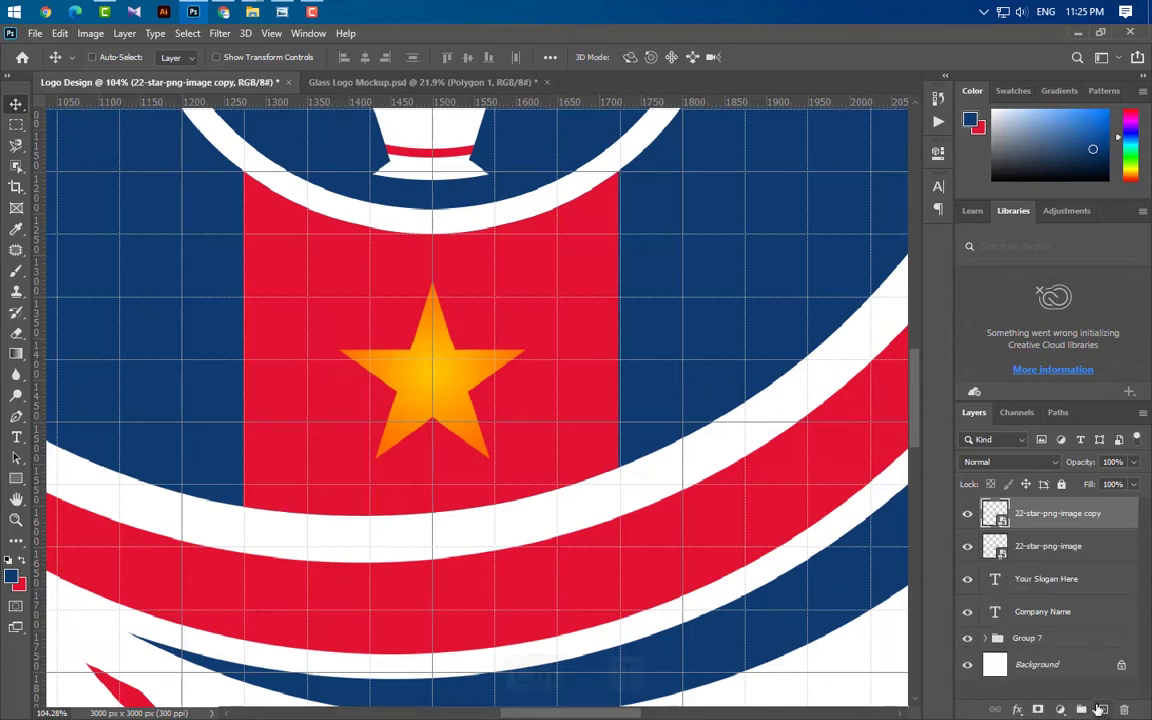
{"action": "key", "text": "ctrl+t"}
{"action": "scroll", "coordinate": [442, 361], "scroll_direction": "up", "scroll_amount": 5}
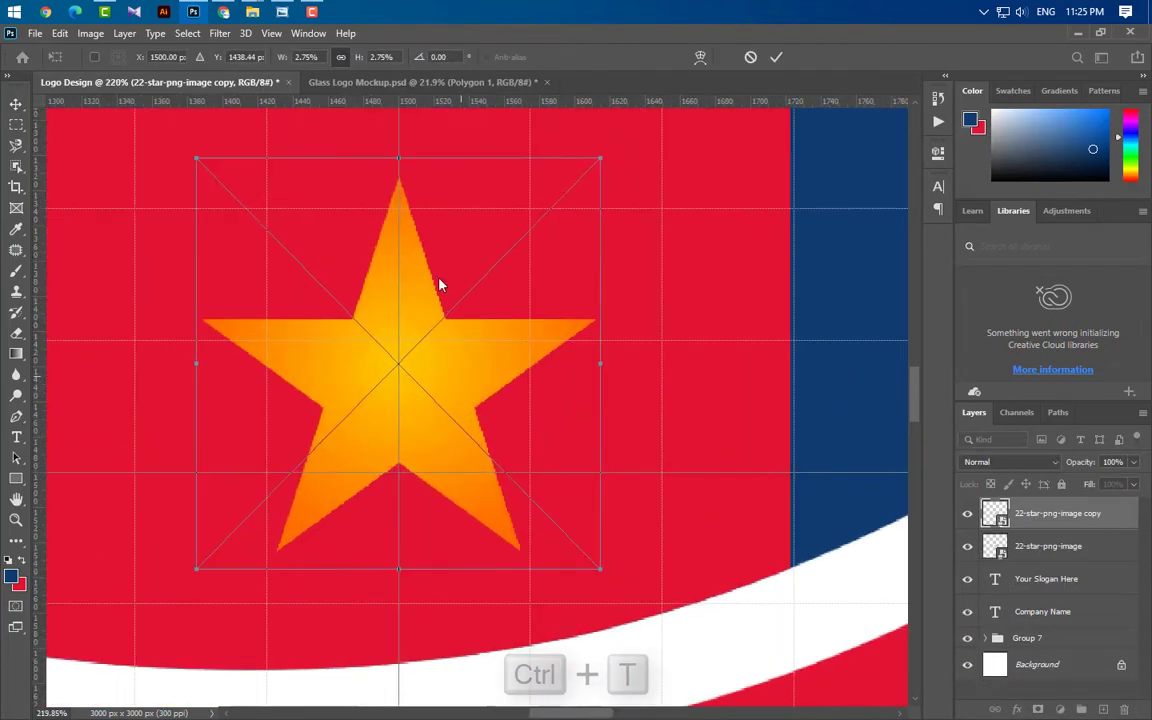
{"action": "left_click_drag", "start_coordinate": [403, 173], "coordinate": [398, 287]}
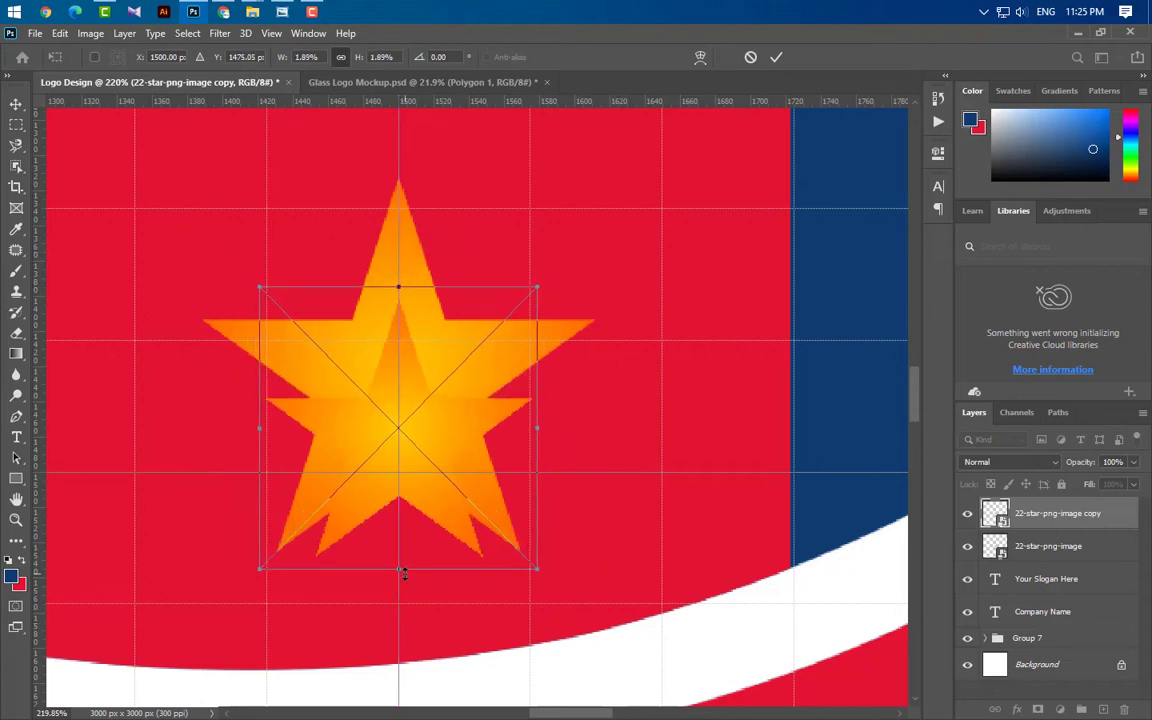
{"action": "left_click_drag", "start_coordinate": [403, 571], "coordinate": [404, 535]}
- Move the small star copy onto the red band's right edge at X 1725 px, slightly above the large star's centre
{"action": "left_click_drag", "start_coordinate": [445, 440], "coordinate": [846, 290]}
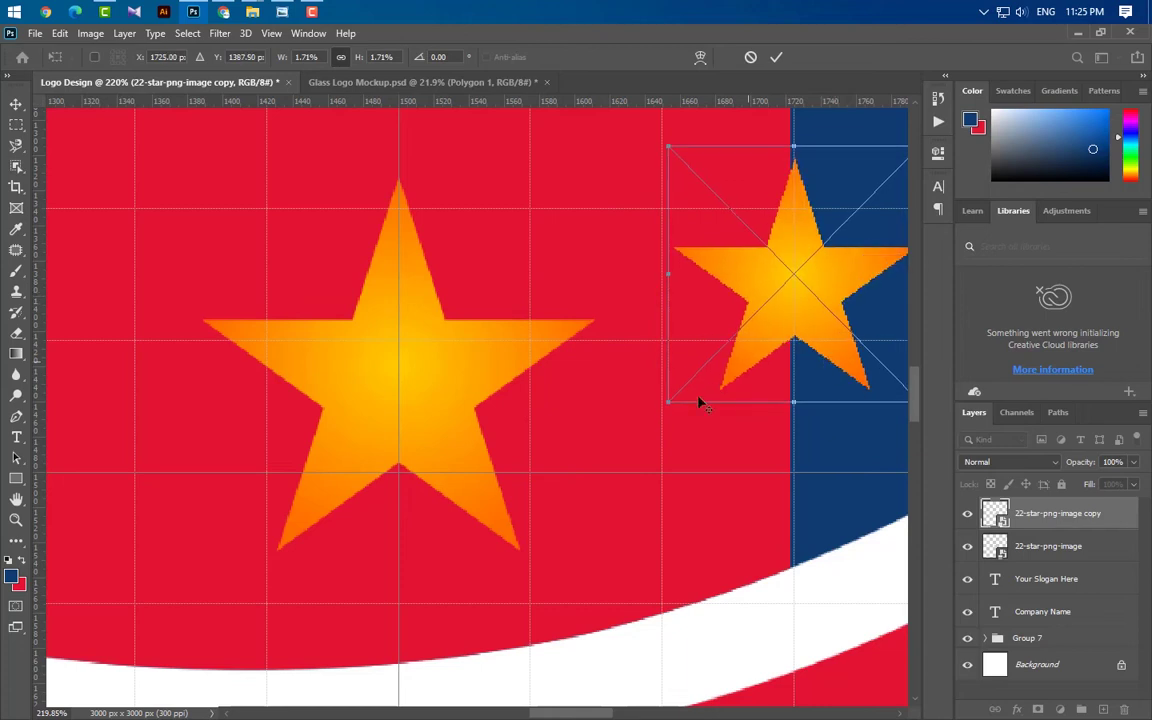
{"action": "scroll", "coordinate": [699, 403], "scroll_direction": "down", "scroll_amount": 3}
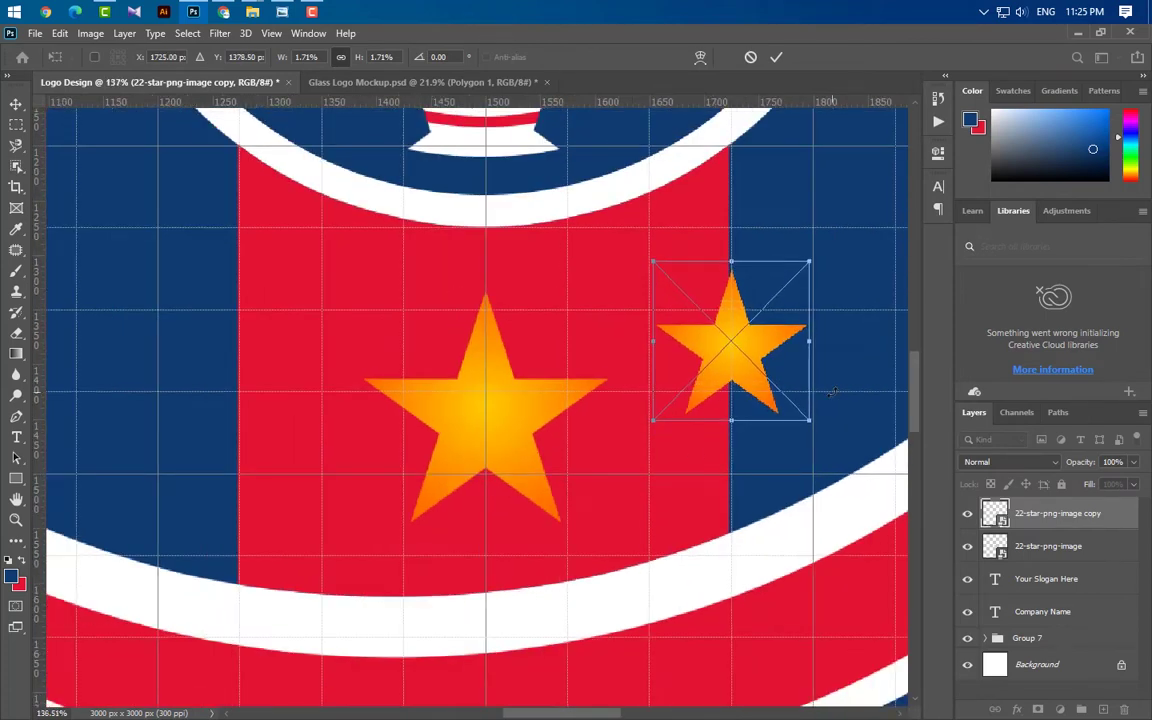
{"action": "key", "text": "Up"}
{"action": "key", "text": "Up"}
{"action": "key", "text": "Up"}
{"action": "key", "text": "Up"}
{"action": "key", "text": "Up"}
{"action": "left_click", "coordinate": [777, 58]}
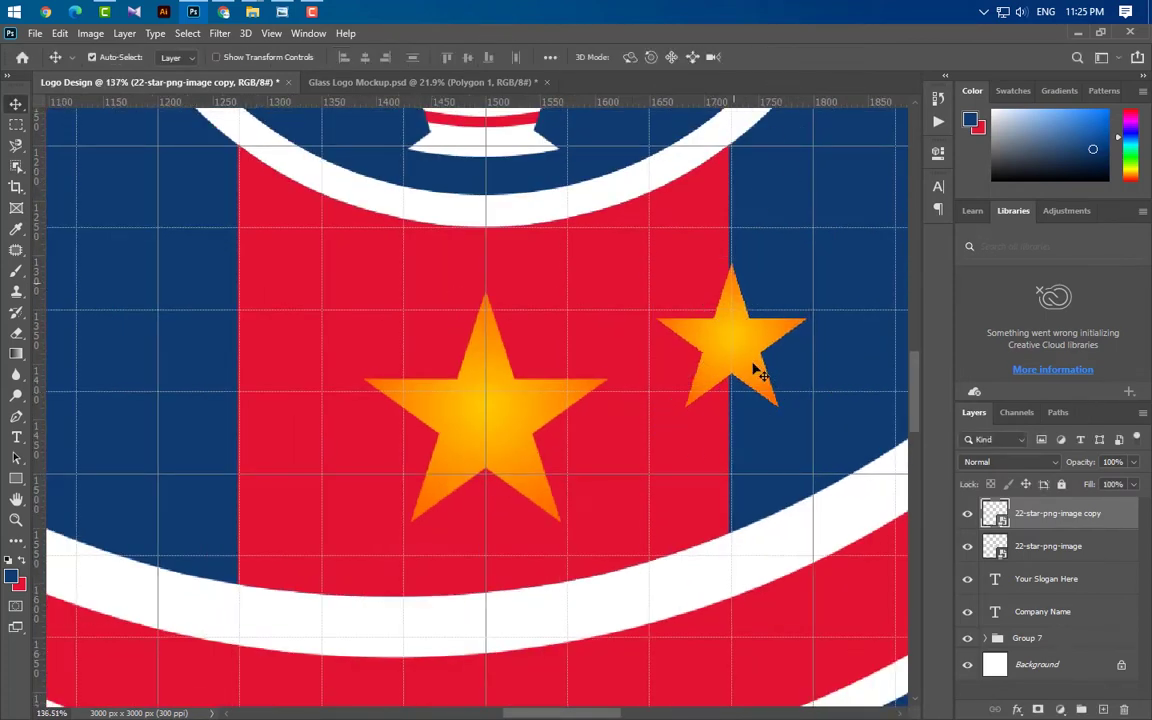
- Copy the small star straight across to the red band's left edge and group the three star layers
{"action": "left_click_drag", "start_coordinate": [753, 342], "coordinate": [260, 354]}
{"action": "left_click", "coordinate": [1088, 579], "text": "shift"}
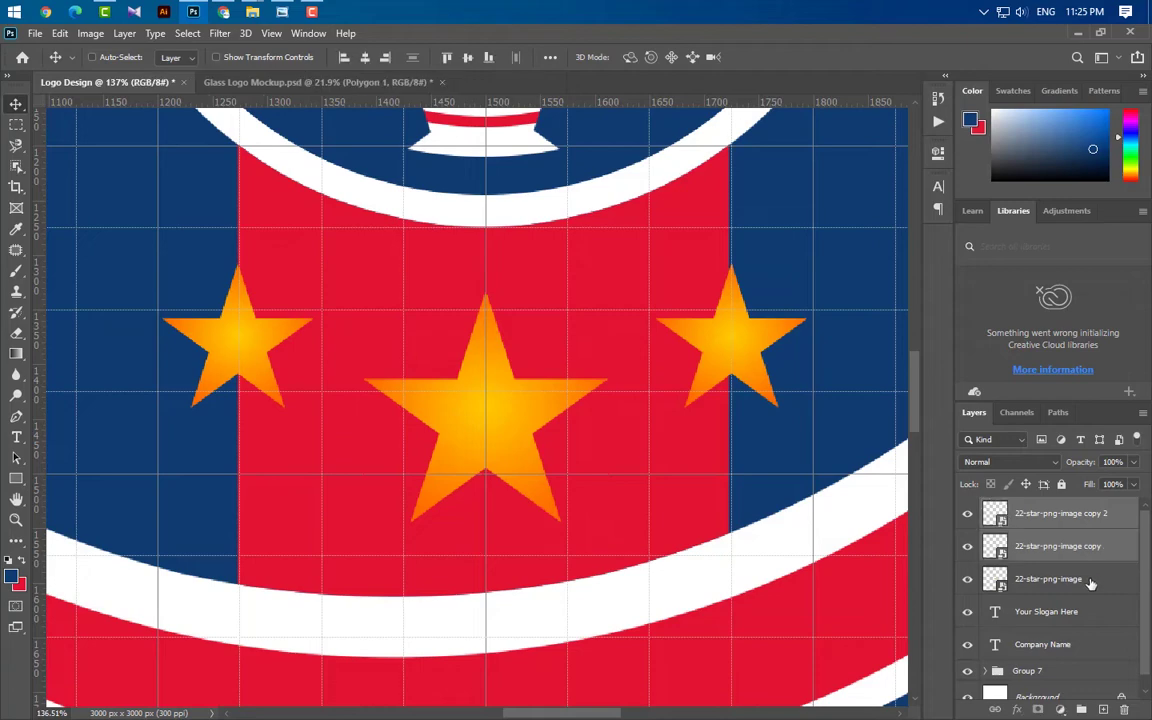
{"action": "left_click", "coordinate": [1080, 709]}
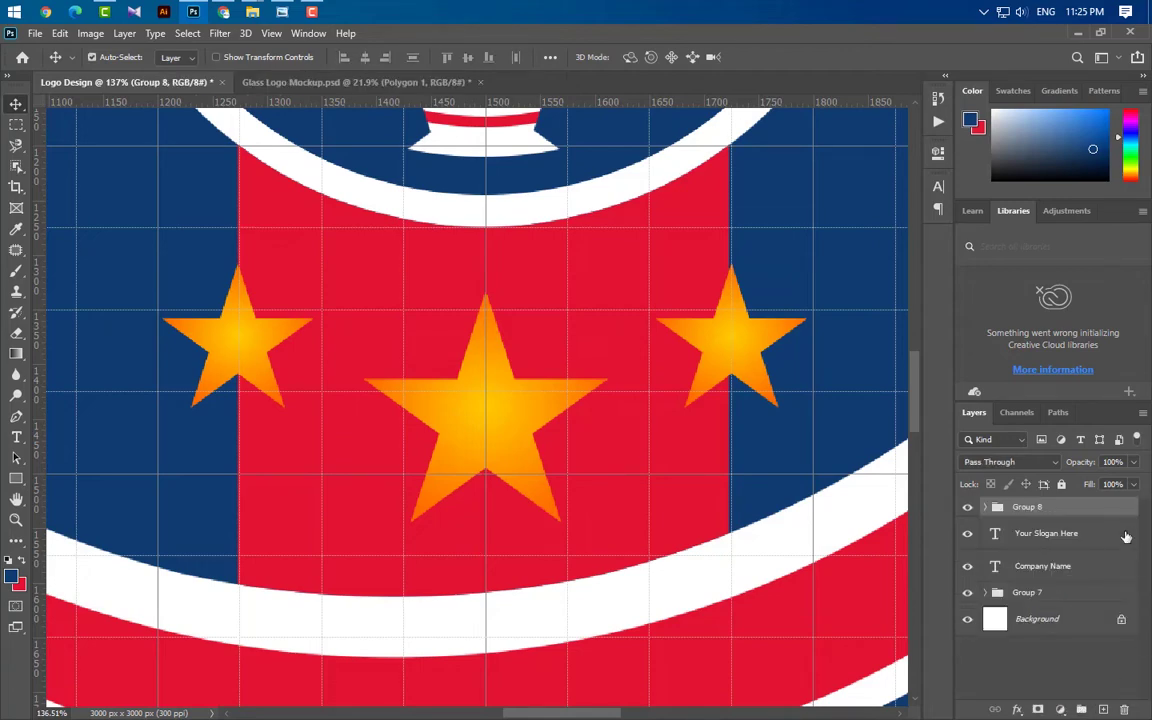
- Apply a white Color Overlay at 100% opacity with Normal blend mode to the star group
{"action": "double_click", "coordinate": [1017, 522]}
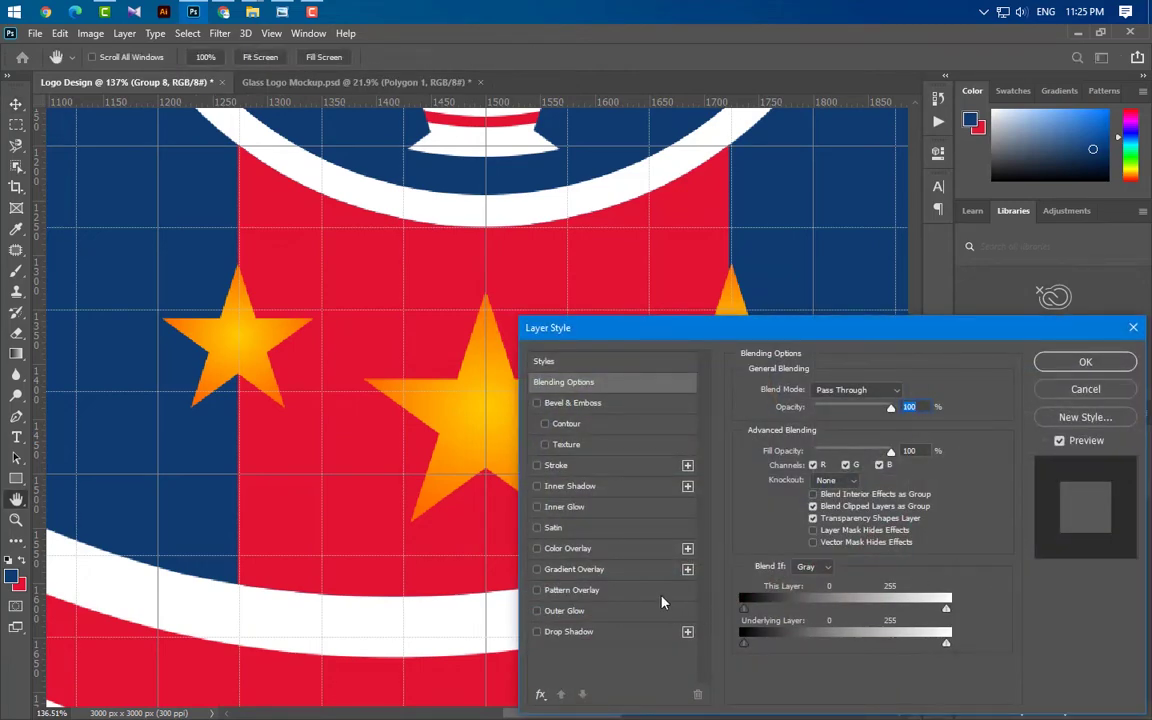
{"action": "left_click", "coordinate": [608, 550]}
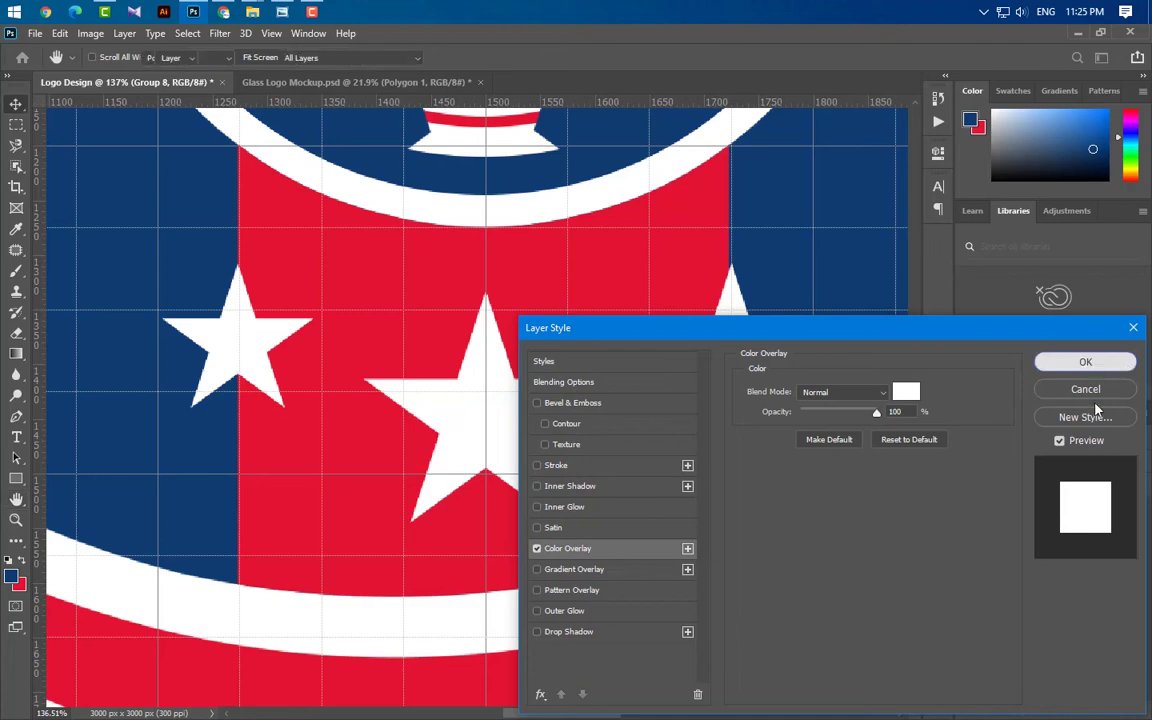
{"action": "left_click", "coordinate": [1085, 362]}
{"action": "scroll", "coordinate": [597, 514], "scroll_direction": "down", "scroll_amount": 6}
{"action": "scroll", "coordinate": [539, 537], "scroll_direction": "down", "scroll_amount": 3}
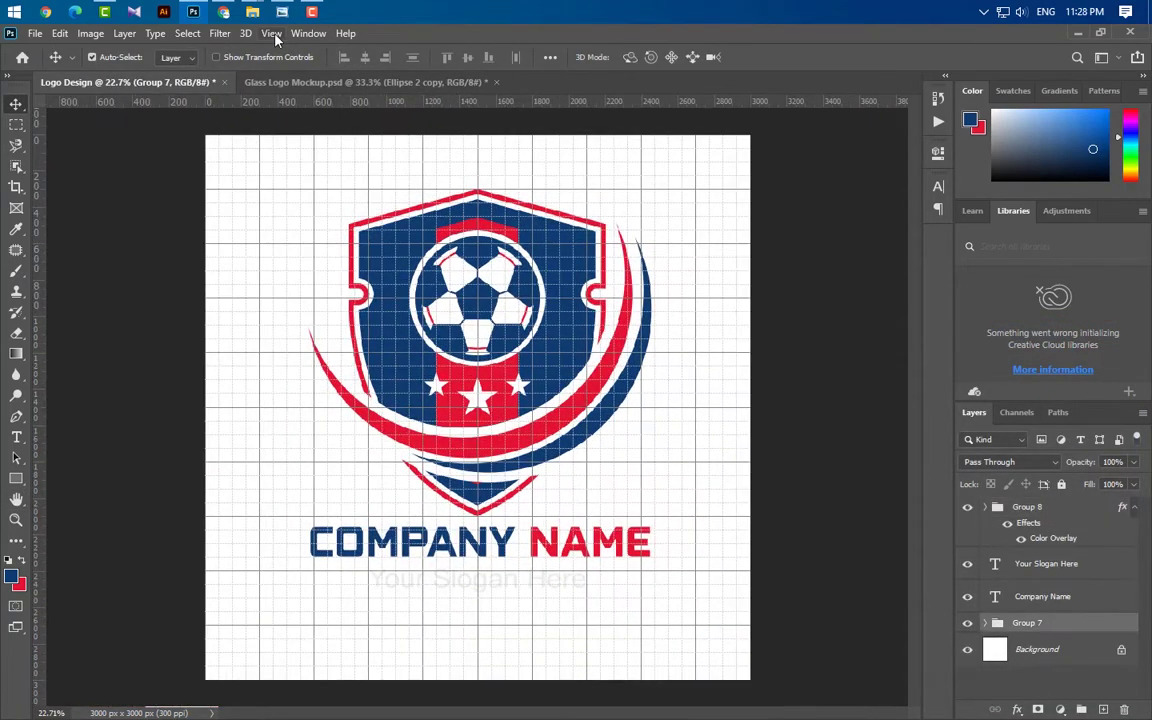
- Hide the grid on the logo document
{"action": "left_click", "coordinate": [276, 38]}
{"action": "mouse_move", "coordinate": [340, 335]}
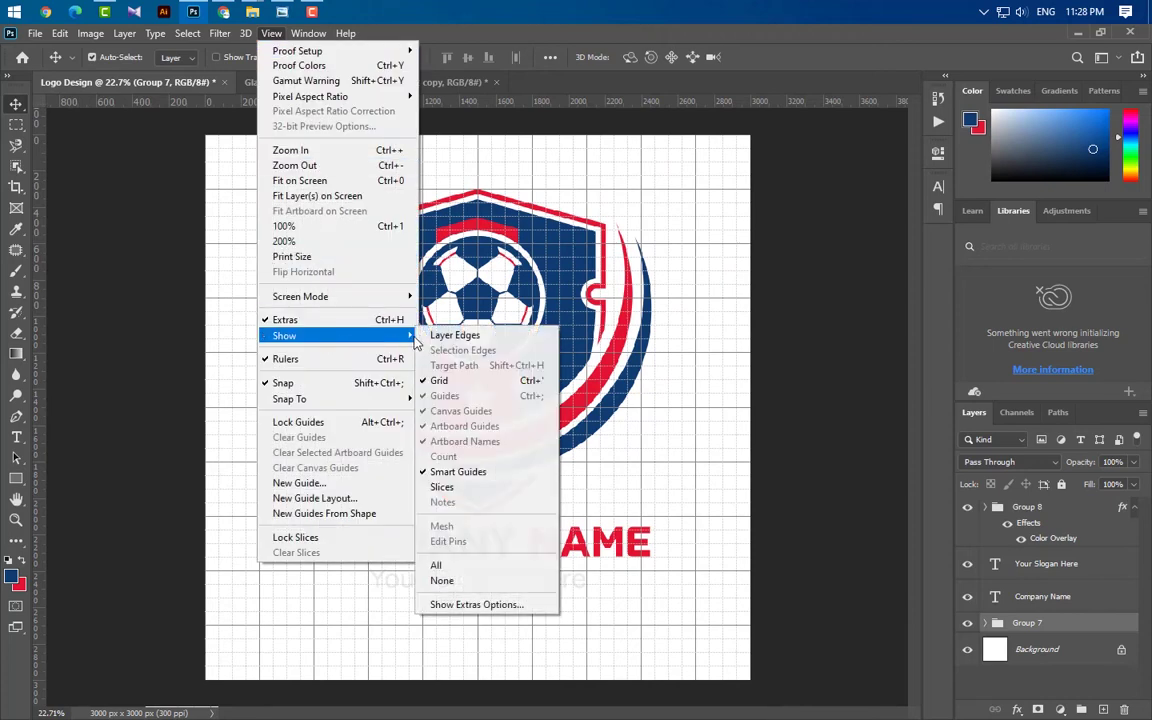
{"action": "left_click", "coordinate": [454, 382]}
{"action": "left_click", "coordinate": [609, 483]}
- Group the star group, both text layers and the shield group into one group
{"action": "left_click", "coordinate": [1033, 509]}
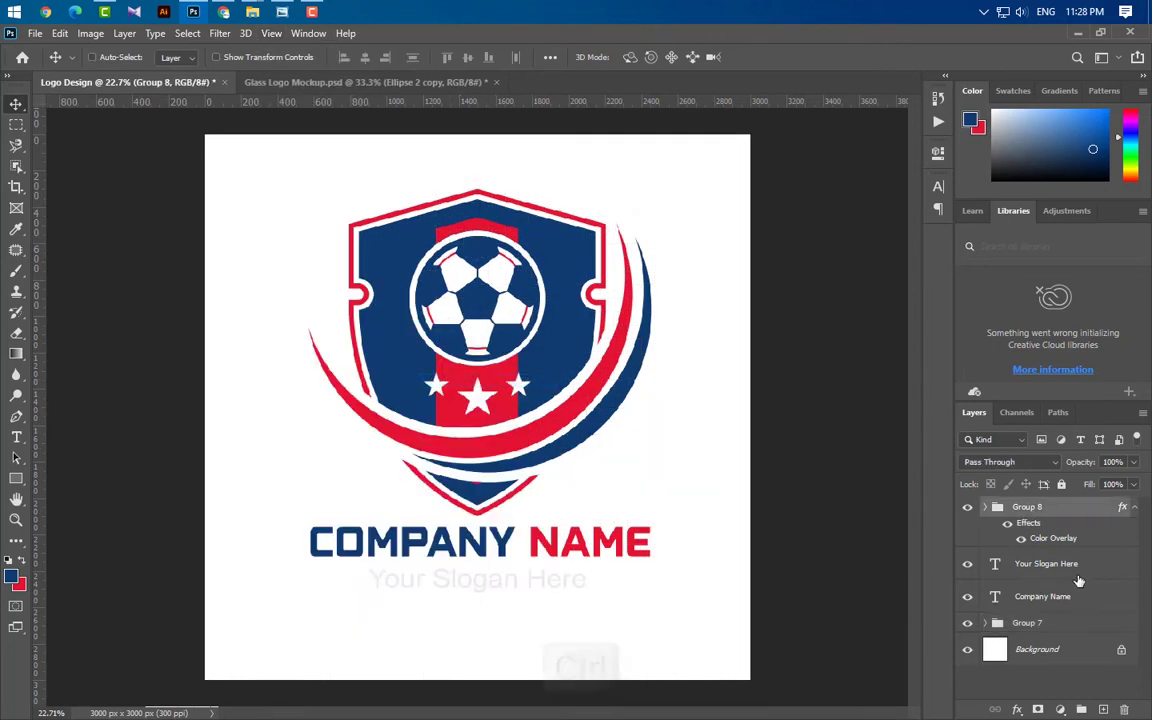
{"action": "left_click", "coordinate": [1075, 564], "text": "ctrl"}
{"action": "left_click", "coordinate": [1077, 597], "text": "ctrl"}
{"action": "left_click", "coordinate": [1081, 624], "text": "ctrl"}
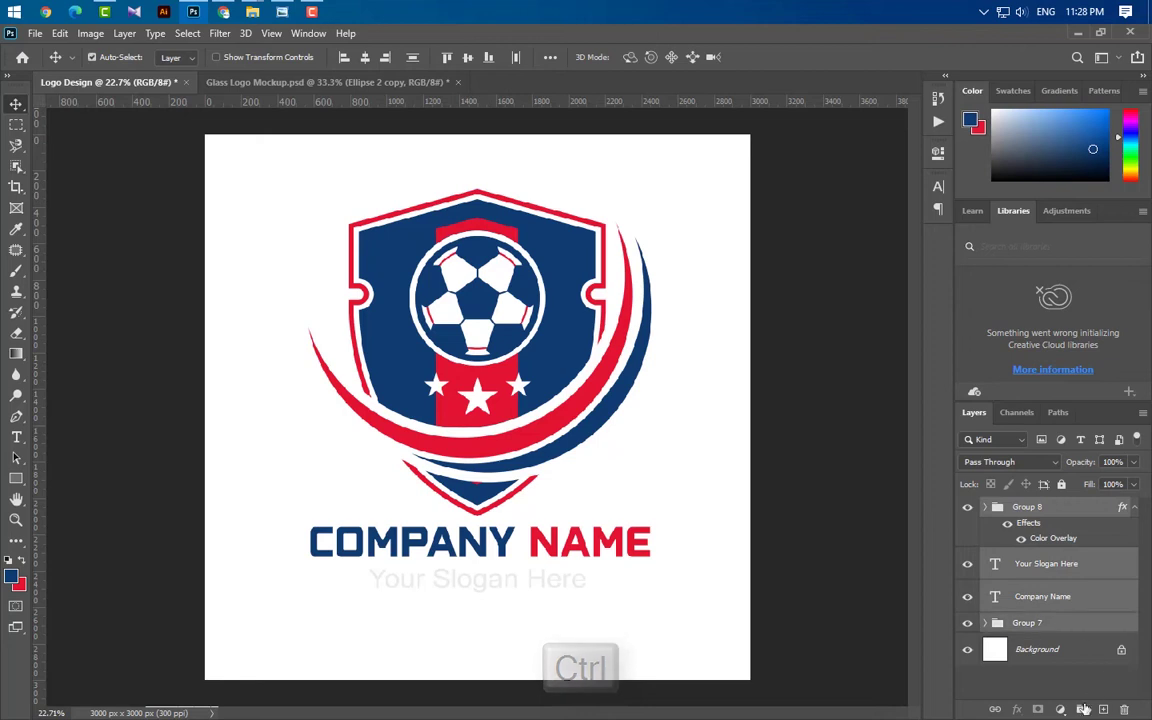
{"action": "left_click_drag", "start_coordinate": [1081, 624], "coordinate": [1081, 709]}
- Centre the complete logo group horizontally and vertically on the canvas, leaving nothing selected
{"action": "key", "text": "ctrl+a"}
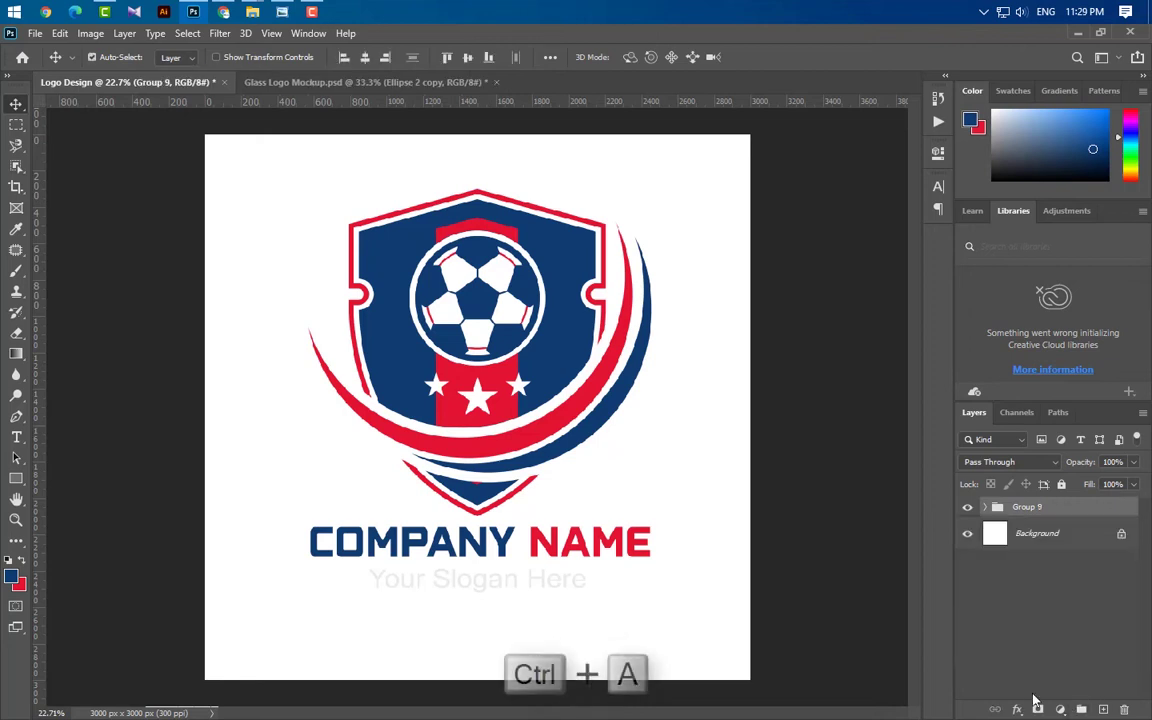
{"action": "left_click", "coordinate": [365, 57]}
{"action": "left_click", "coordinate": [468, 57]}
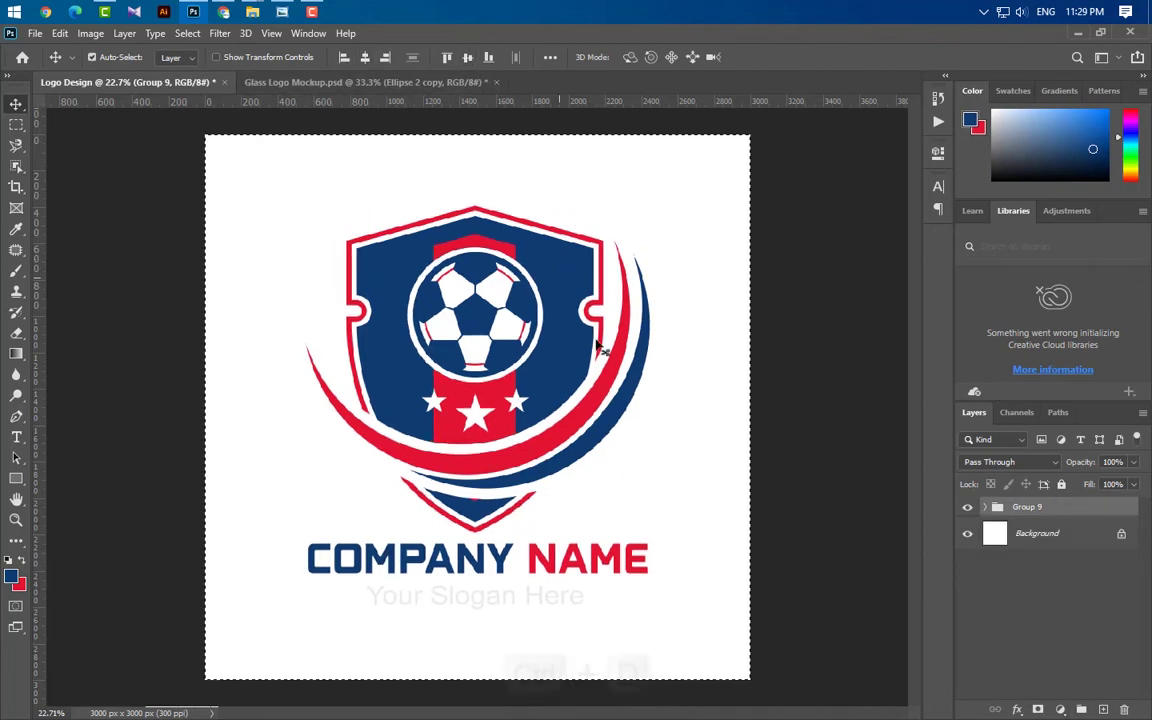
{"action": "key", "text": "ctrl+d"}
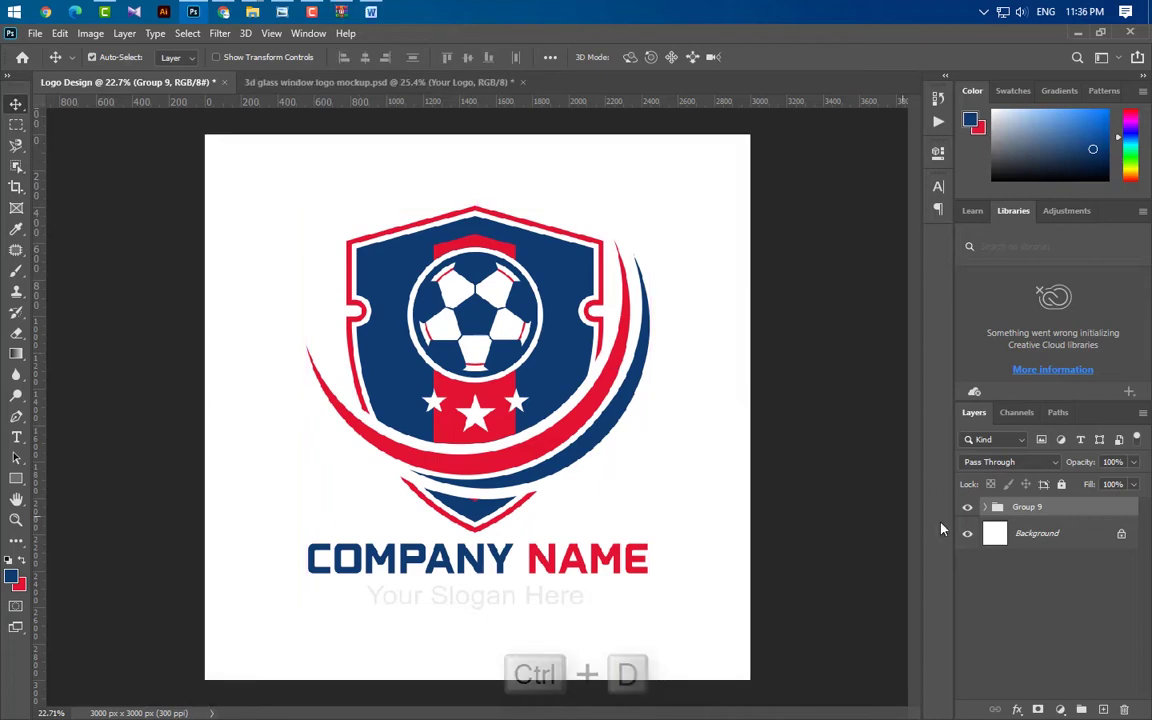
- Hide the white Background layer and stamp the visible logo onto a new merged layer
{"action": "left_click", "coordinate": [967, 533]}
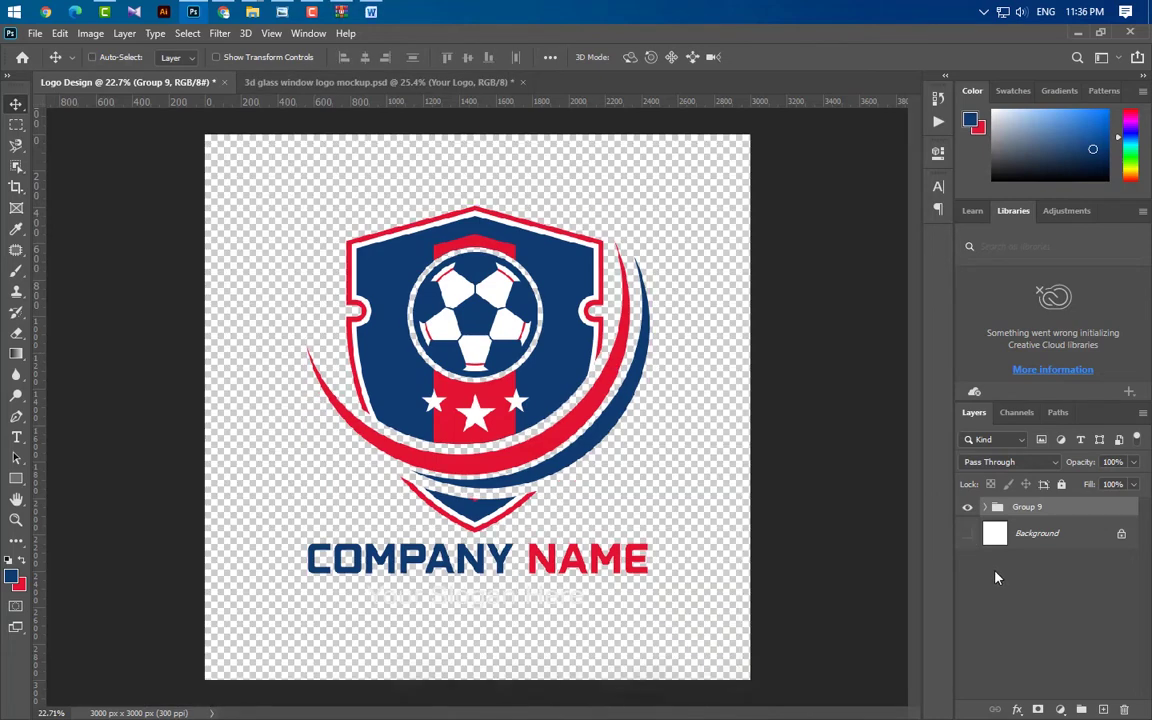
{"action": "key", "text": "ctrl+alt+shift+e"}
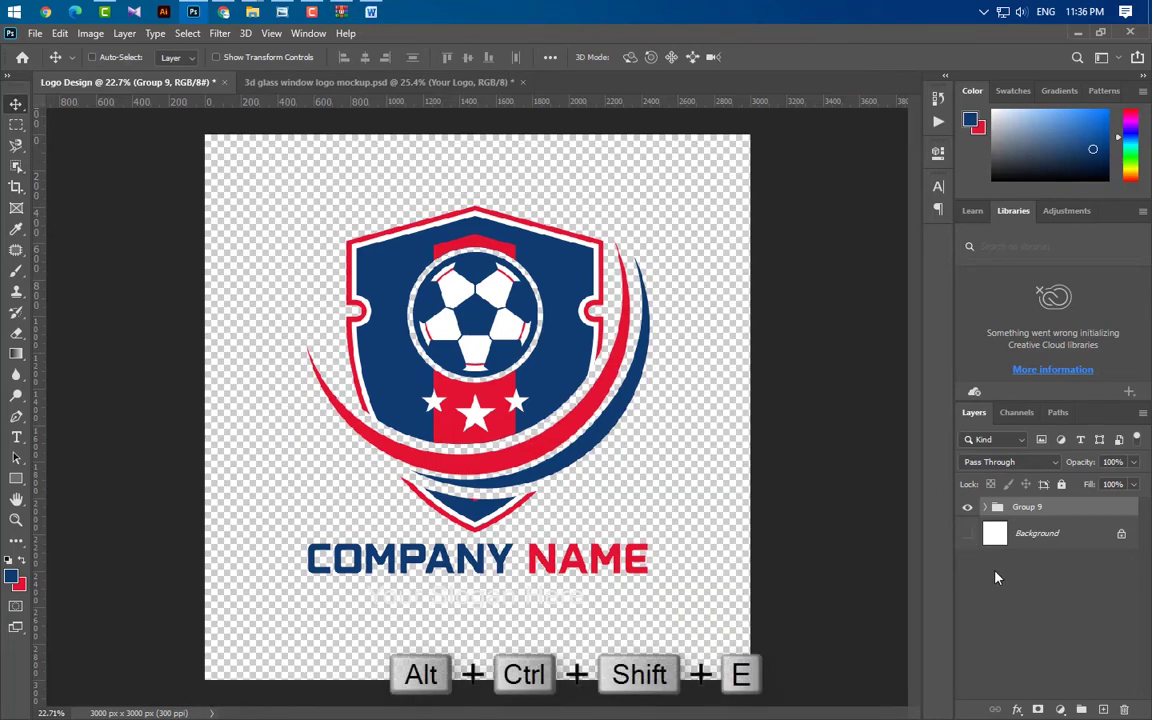
- Open the Your Logo smart object of "3d glass window logo mockup.psd" and bring the merged logo layer into it
{"action": "left_click", "coordinate": [489, 85]}
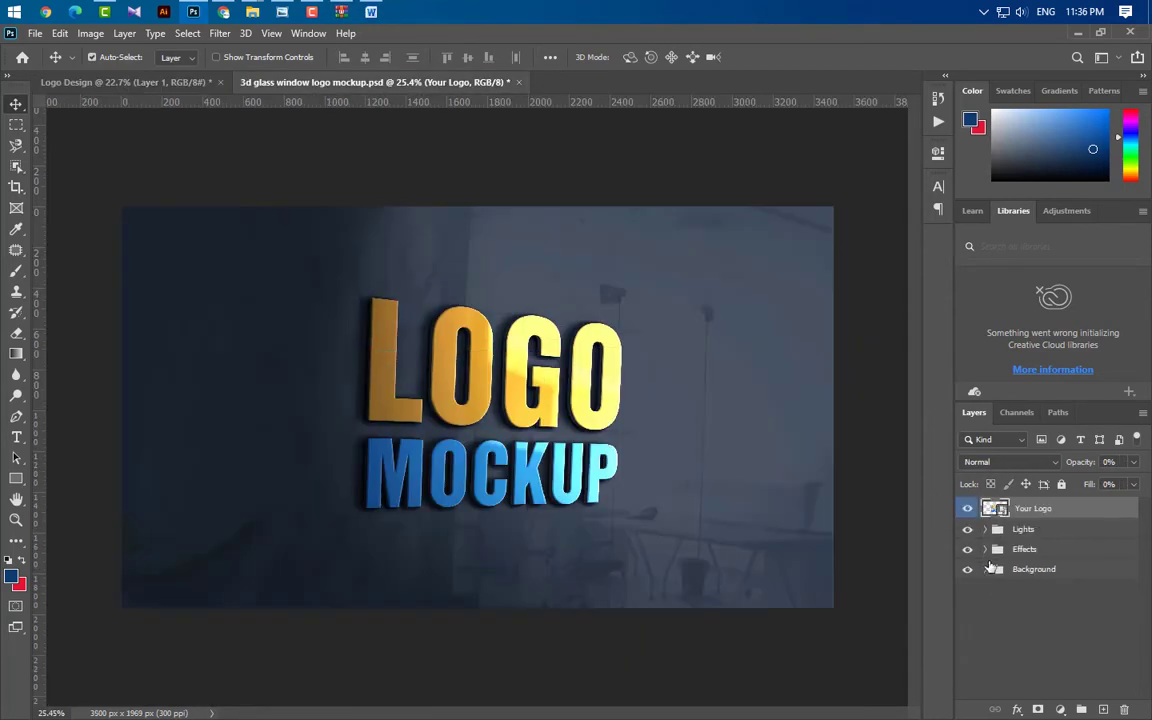
{"action": "double_click", "coordinate": [1000, 510]}
{"action": "left_click", "coordinate": [84, 80]}
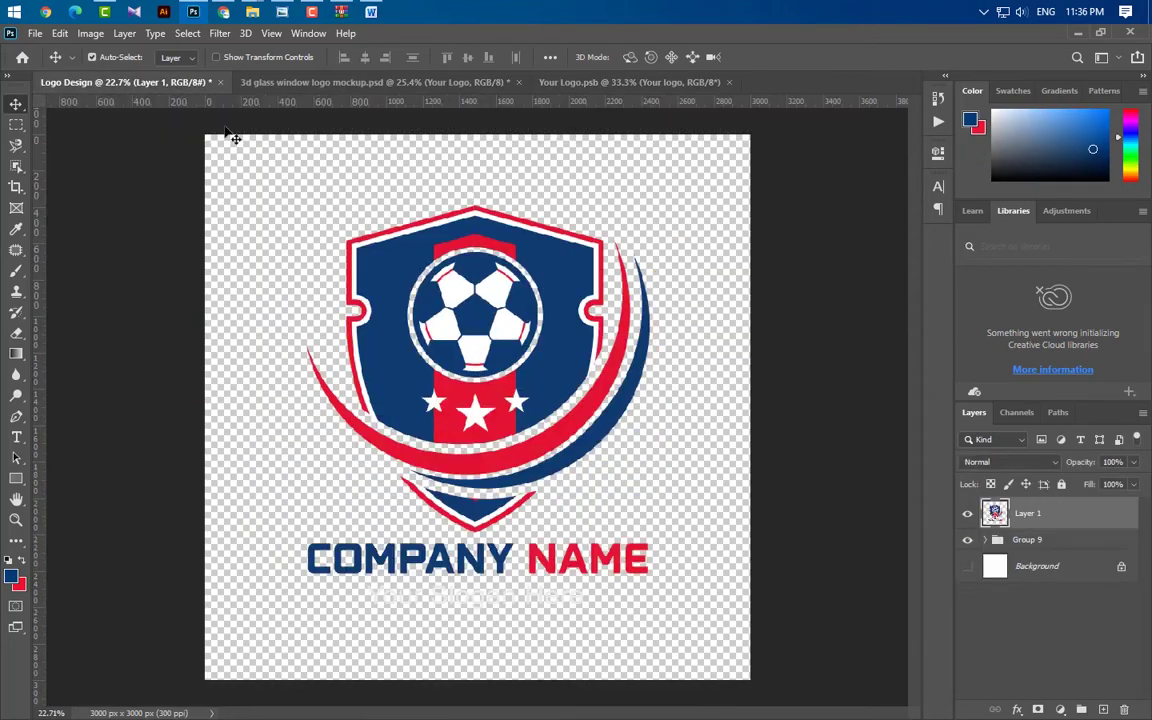
{"action": "left_click_drag", "start_coordinate": [553, 368], "coordinate": [479, 381]}
- Scale the pasted logo down proportionally and centre it over the preview logo in Your Logo.psb
{"action": "key", "text": "ctrl+t"}
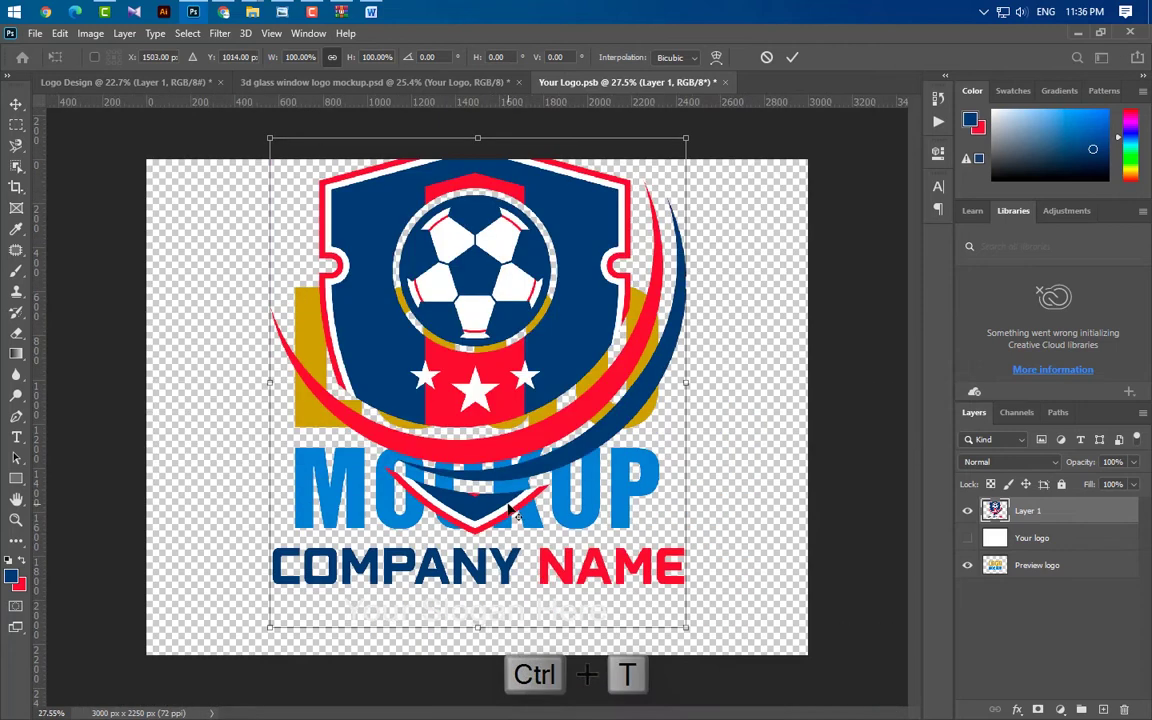
{"action": "left_click_drag", "start_coordinate": [688, 385], "coordinate": [627, 387]}
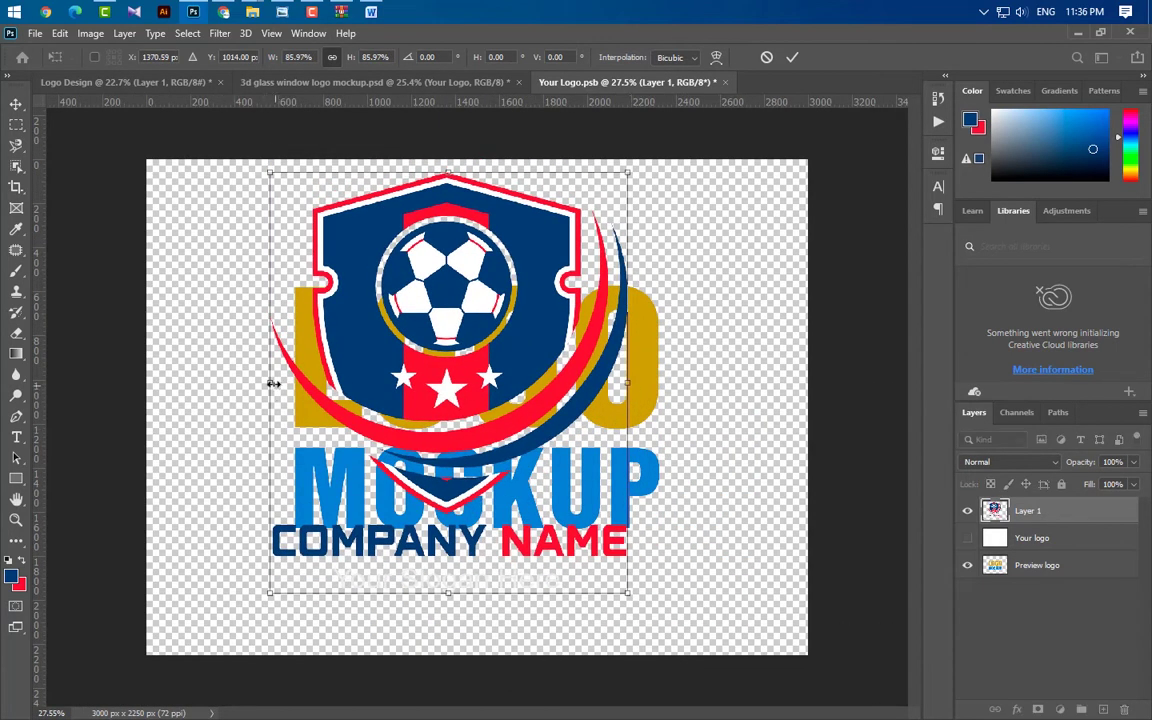
{"action": "left_click_drag", "start_coordinate": [272, 383], "coordinate": [302, 382]}
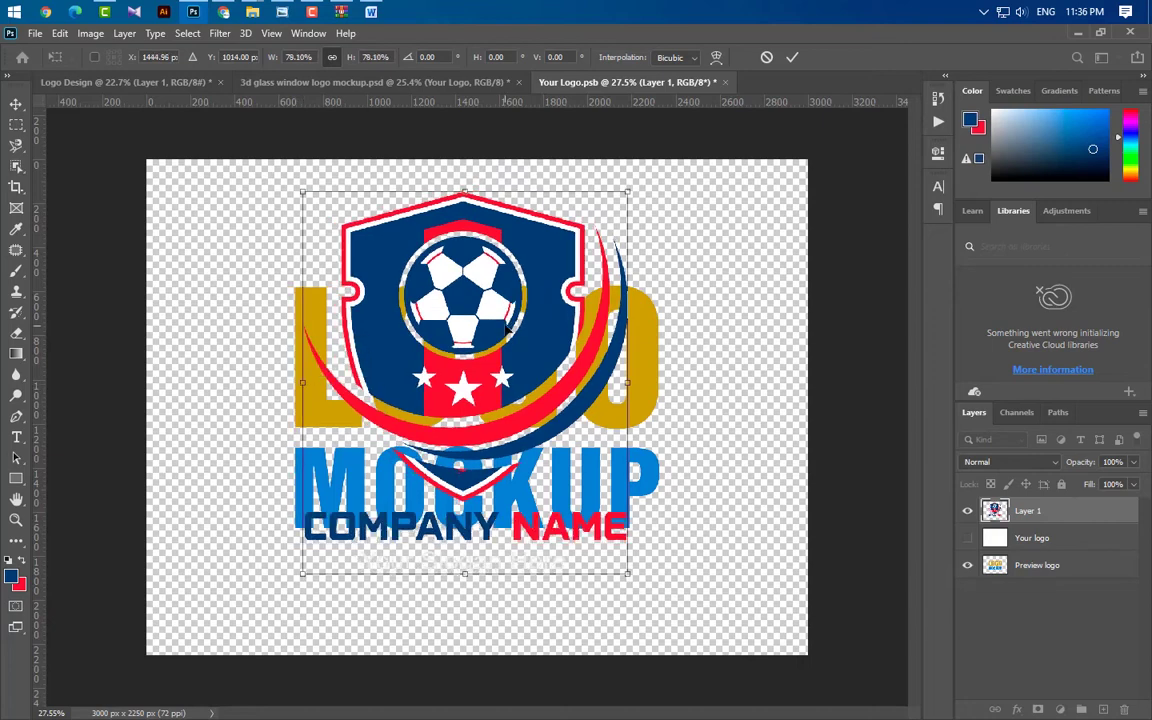
{"action": "left_click_drag", "start_coordinate": [507, 331], "coordinate": [515, 348]}
{"action": "left_click_drag", "start_coordinate": [476, 597], "coordinate": [476, 557]}
{"action": "left_click_drag", "start_coordinate": [493, 368], "coordinate": [493, 389]}
{"action": "left_click", "coordinate": [792, 57]}
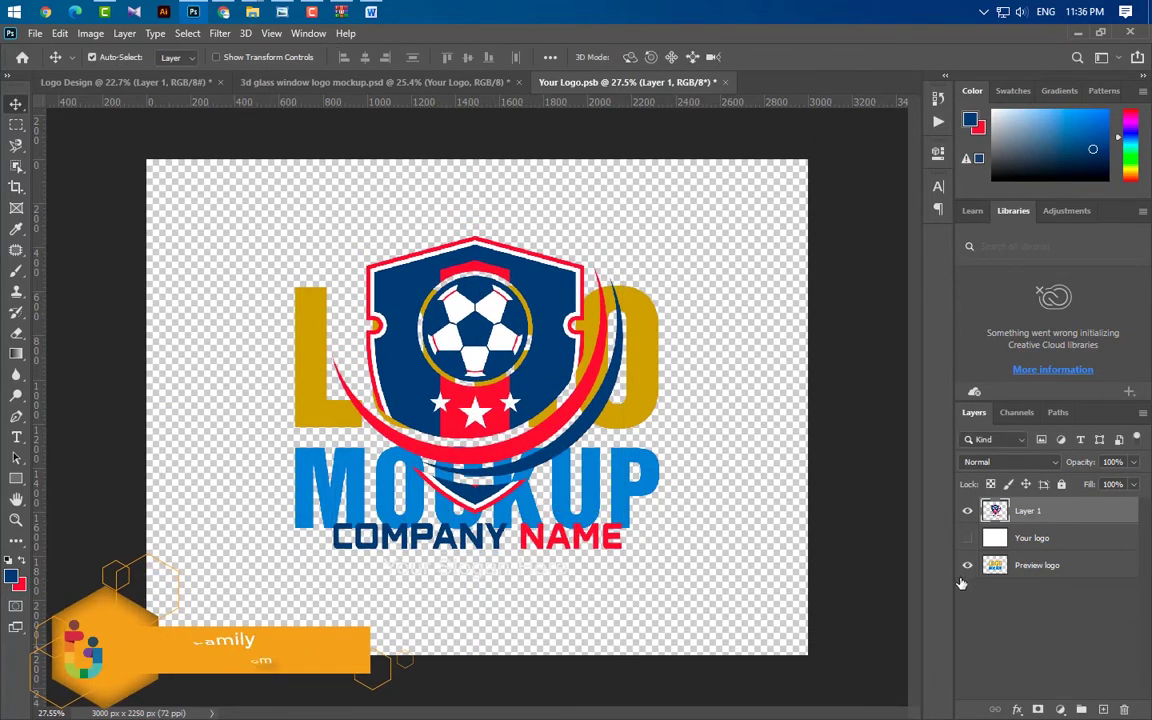
- Hide the Preview logo layer, save and close Your Logo.psb, and show the updated glass window mockup
{"action": "left_click", "coordinate": [967, 565]}
{"action": "key", "text": "ctrl+w"}
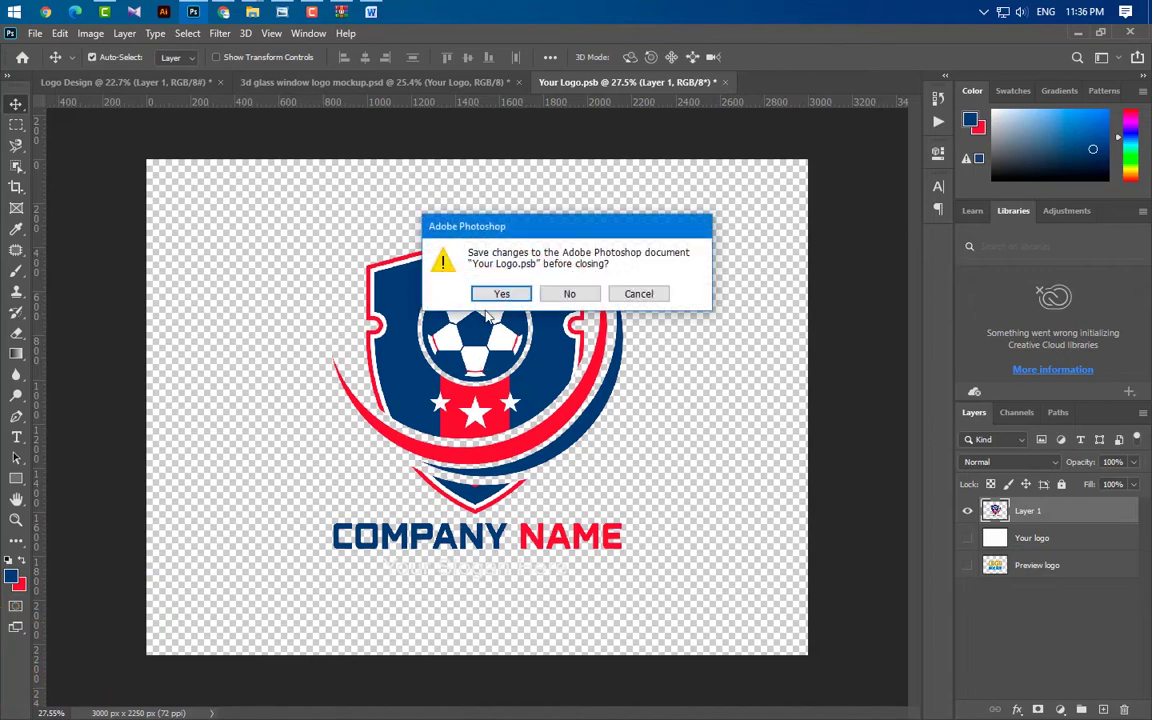
{"action": "key", "text": "Return"}
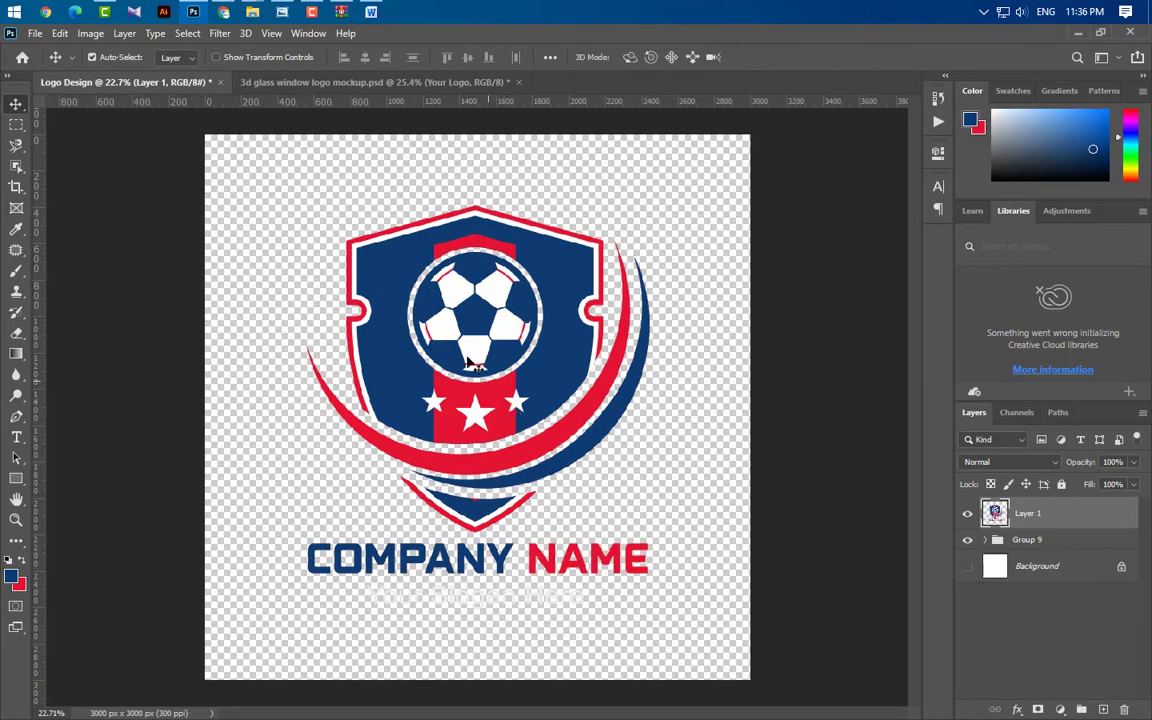
{"action": "left_click", "coordinate": [377, 81]}
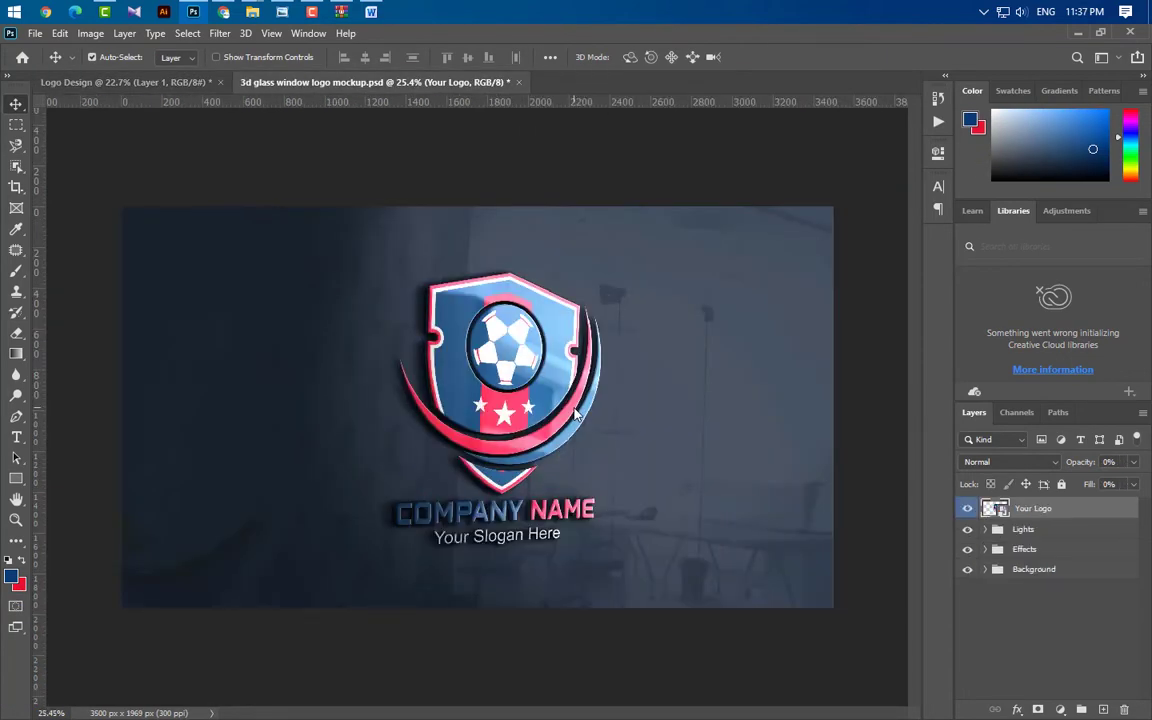